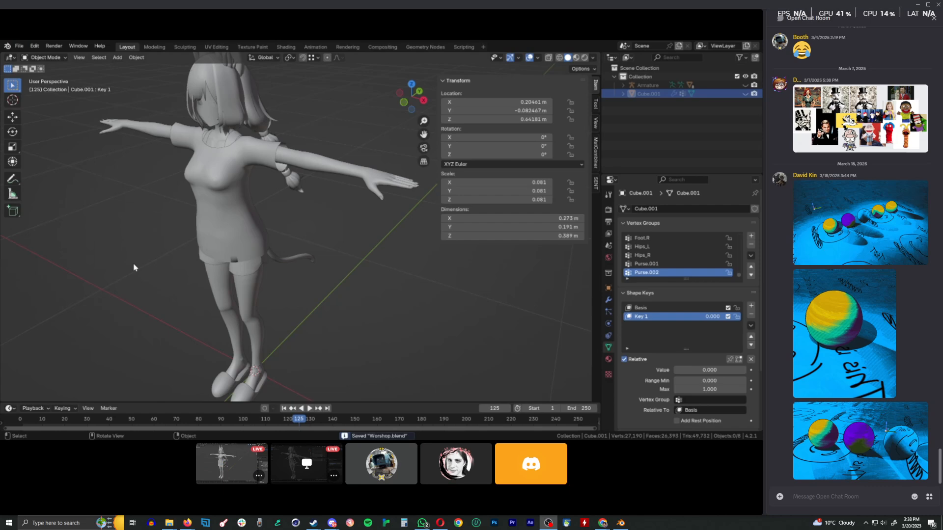
# - Stop sharing the own screen in the voice call
pyautogui.moveTo(232, 466)
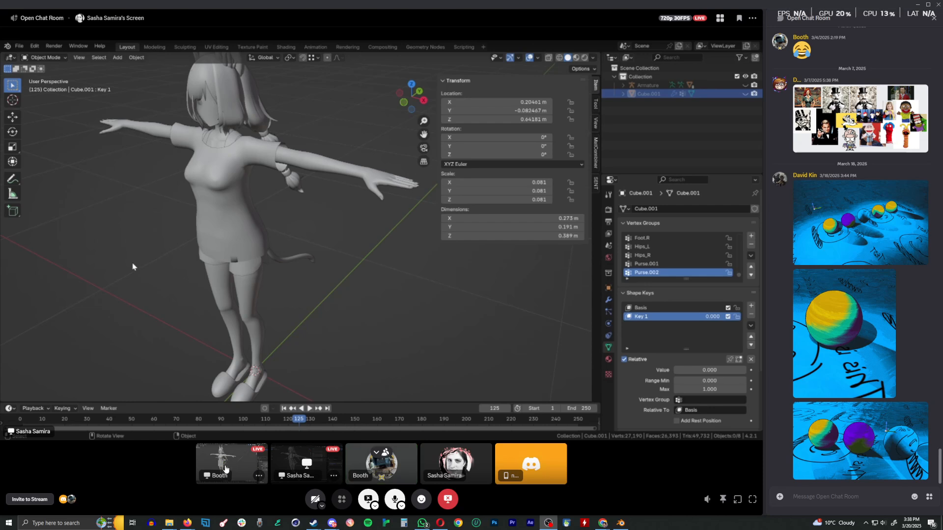
pyautogui.click(368, 499)
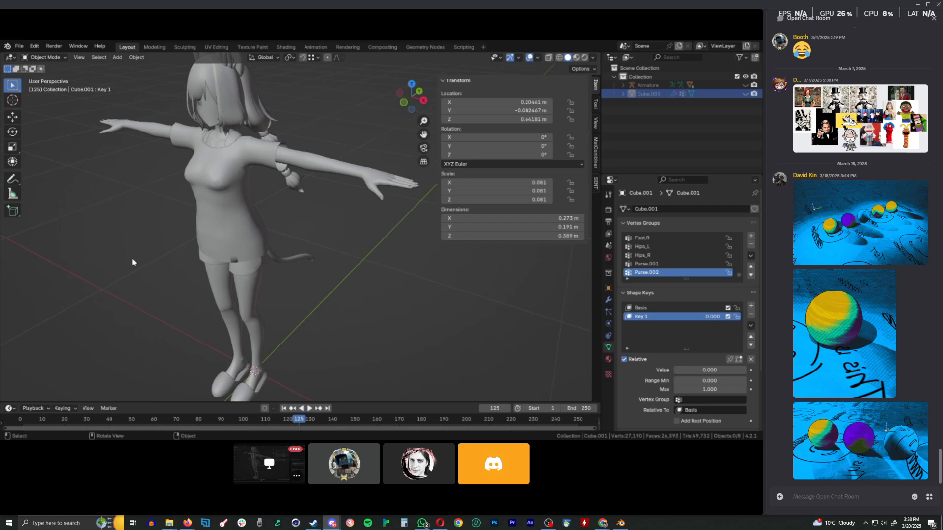
# - Select the clothing mesh on the character and hide it so the bare body shows
pyautogui.click(237, 208)
pyautogui.press('h')
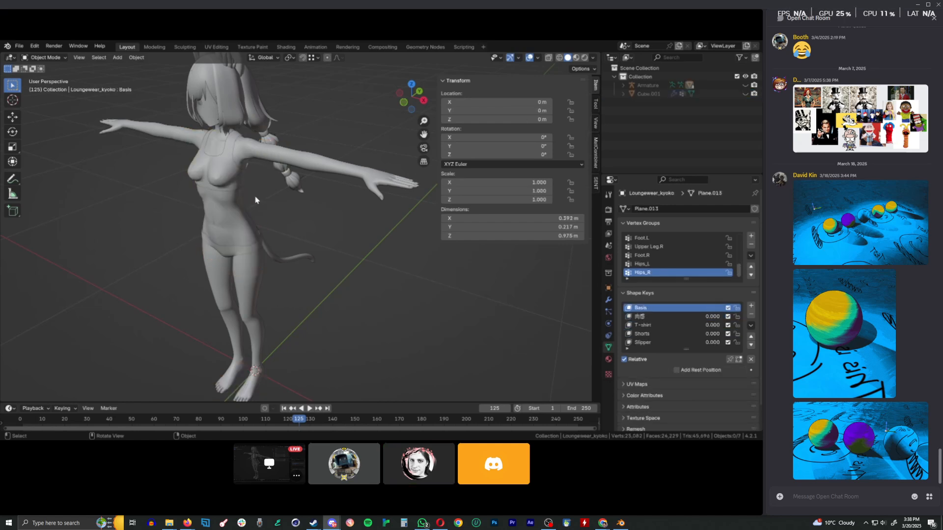
pyautogui.moveTo(254, 200); pyautogui.dragTo(231, 221, button='middle')
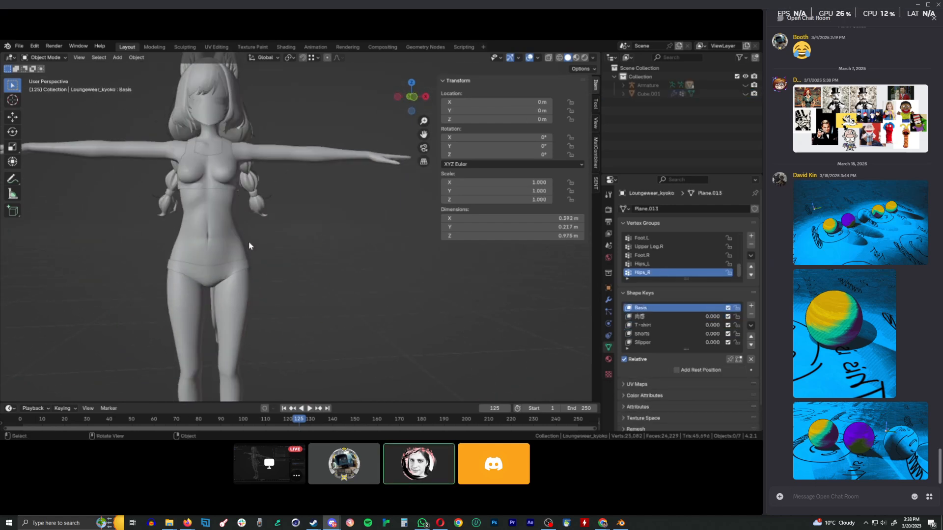
# - In front view, add a mesh cylinder at the origin with 60 vertices
pyautogui.press('KP_1')
pyautogui.keyDown('shift'); pyautogui.moveTo(82, 243); pyautogui.dragTo(175, 244, button='middle'); pyautogui.keyUp('shift')
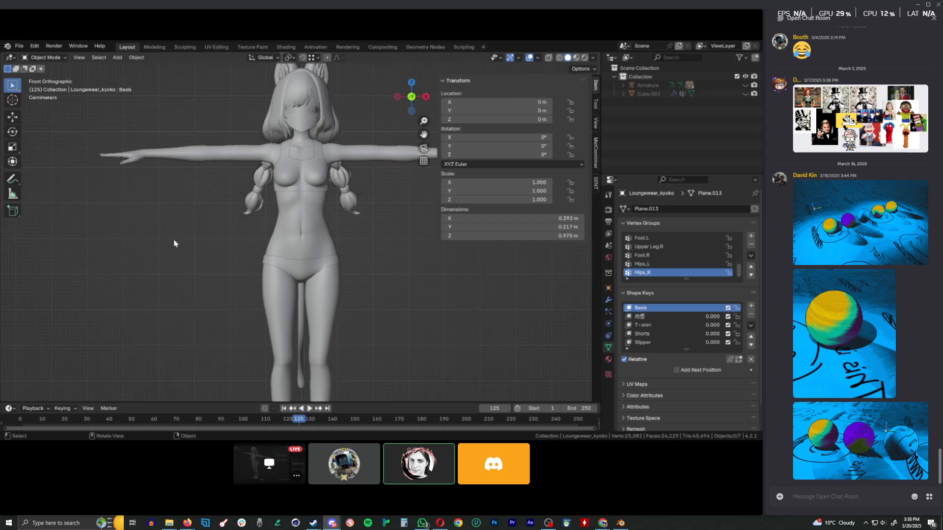
pyautogui.click(117, 58)
pyautogui.moveTo(148, 67)
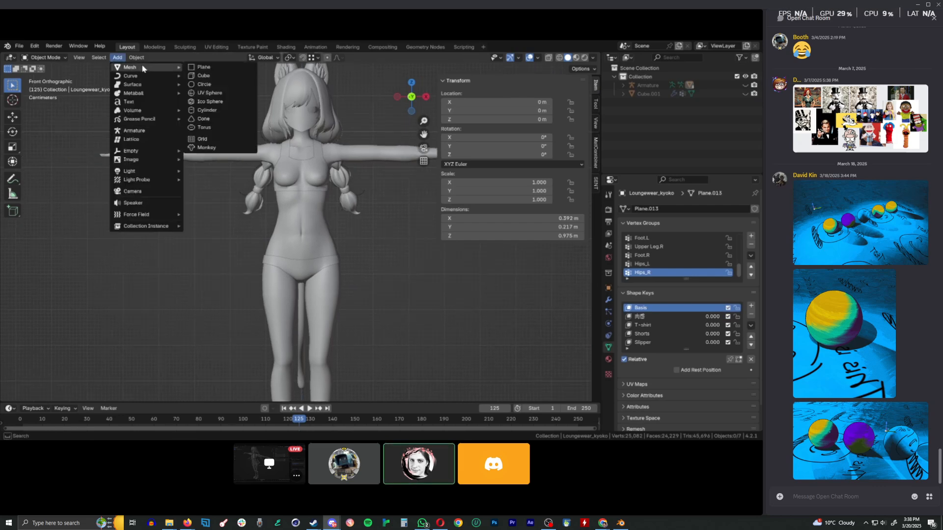
pyautogui.click(225, 114)
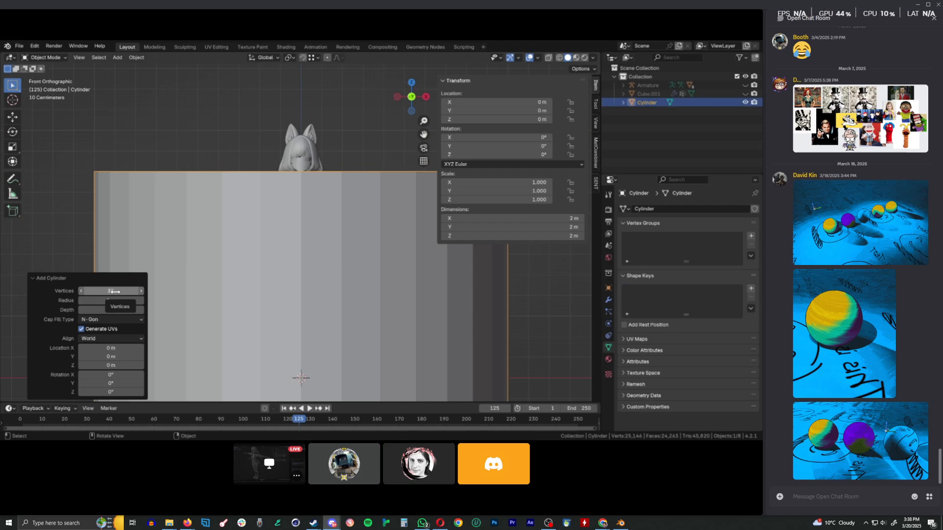
pyautogui.click(116, 292)
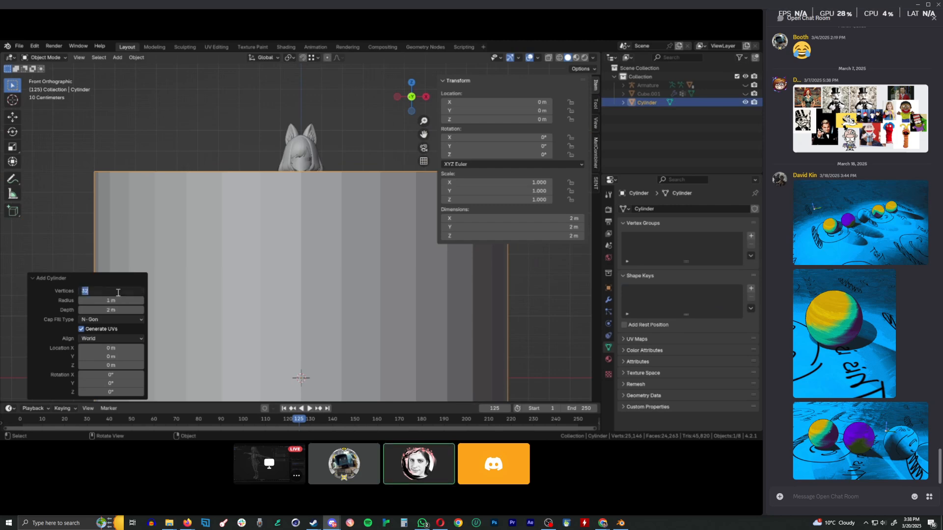
pyautogui.write('60')
pyautogui.press('Return')
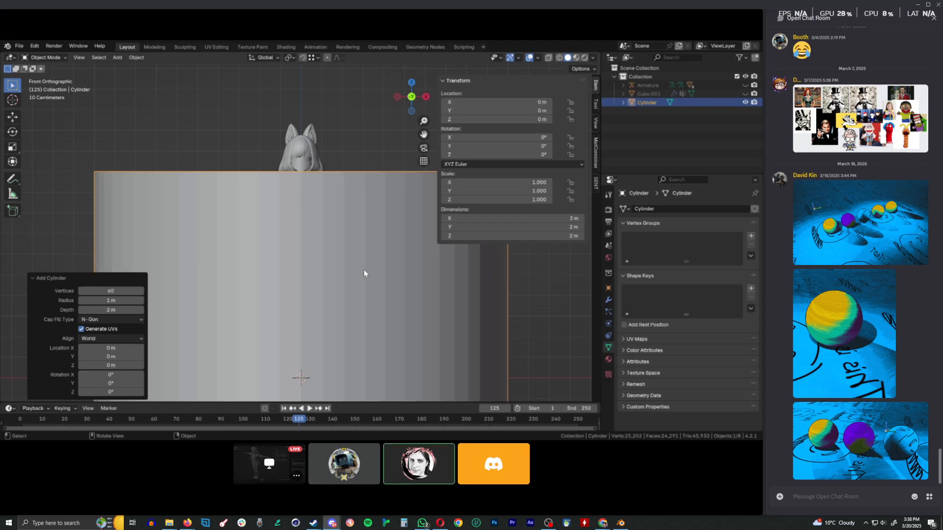
# - In Edit Mode, scale the whole cylinder mesh uniformly to about 0.272
pyautogui.press('Tab')
pyautogui.scroll(-4, 474, 290)
pyautogui.scroll(-4, 496, 286)
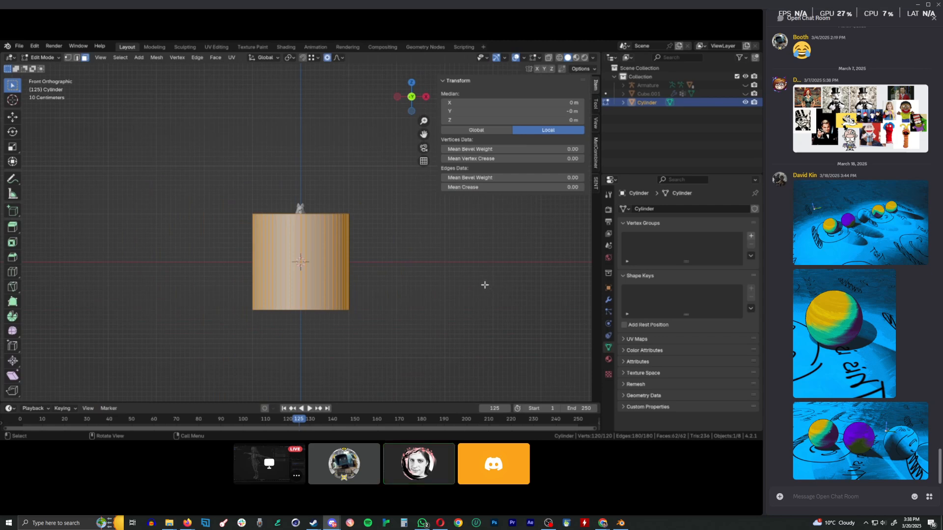
pyautogui.press('s')
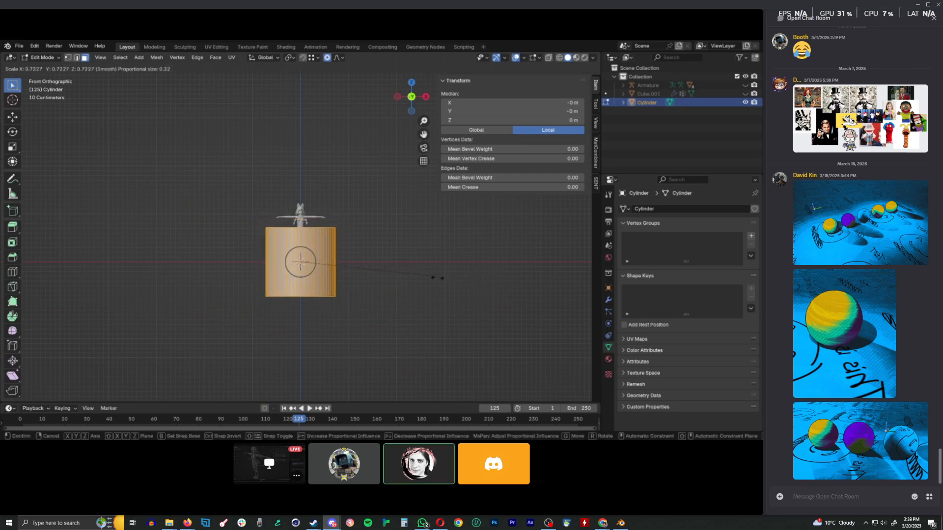
pyautogui.click(354, 276)
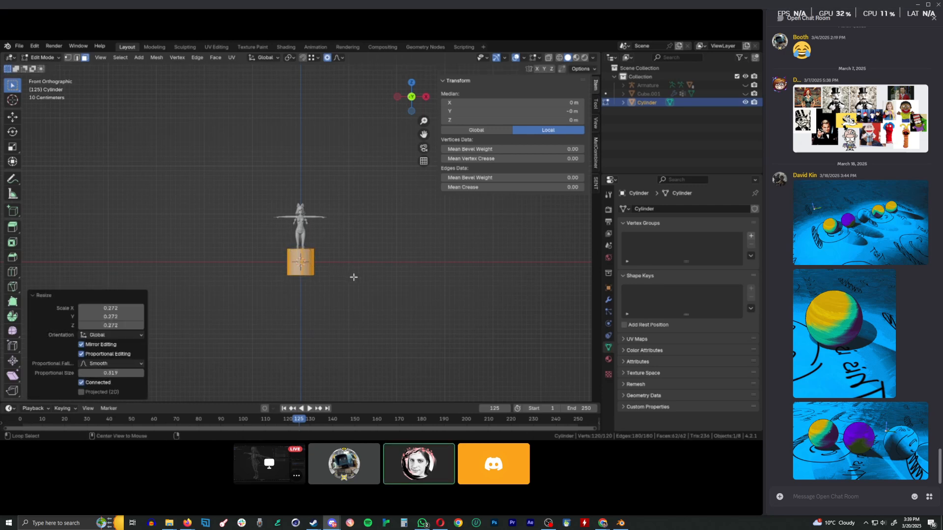
# - Move the cylinder mesh up along Z by about 0.713 m to the character's torso
pyautogui.scroll(8, 353, 277)
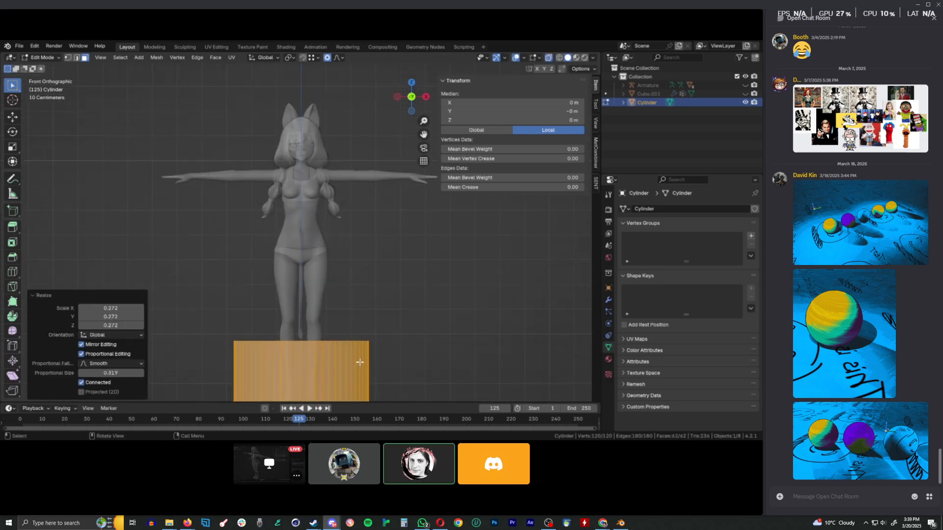
pyautogui.press('g')
pyautogui.press('z')
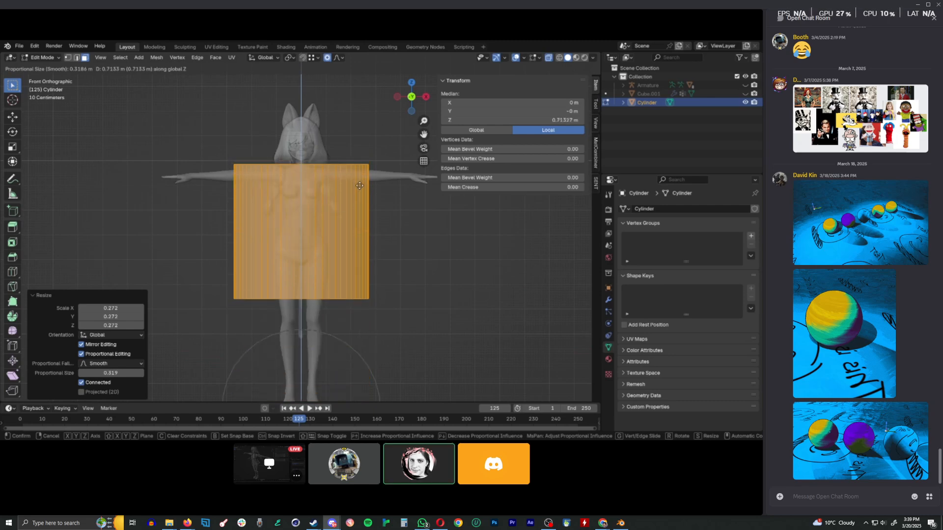
pyautogui.click(359, 185)
# - Scale the cylinder to about 0.63 and raise it about 0.106 m along Z around the upper body
pyautogui.scroll(4, 359, 186)
pyautogui.press('s')
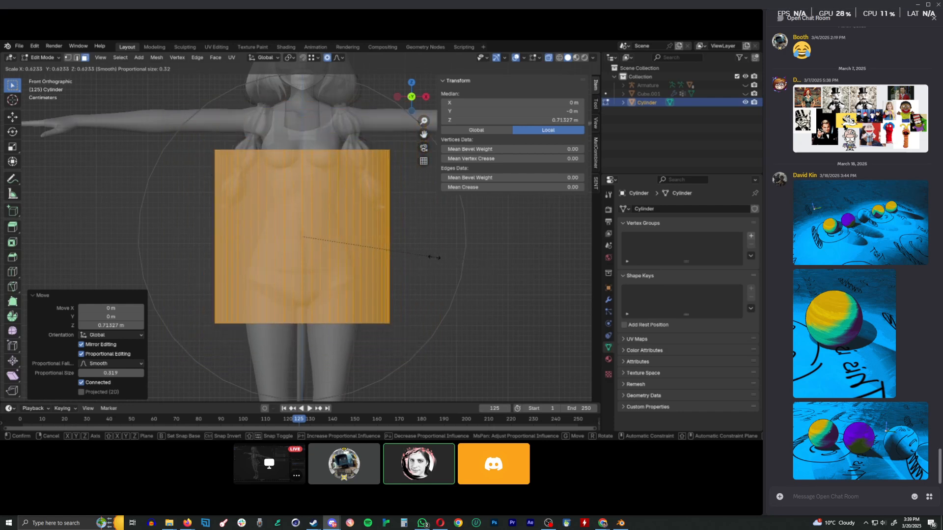
pyautogui.click(434, 254)
pyautogui.press('g')
pyautogui.press('z')
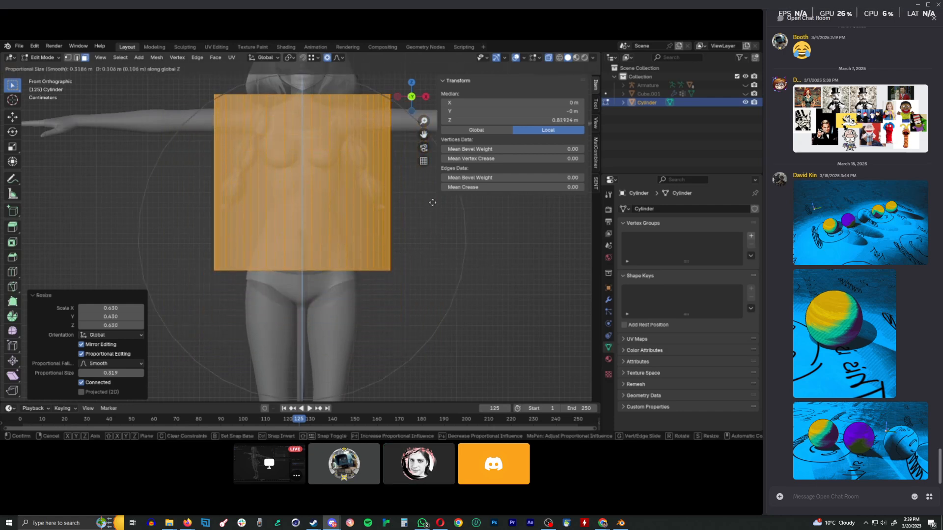
pyautogui.click(433, 201)
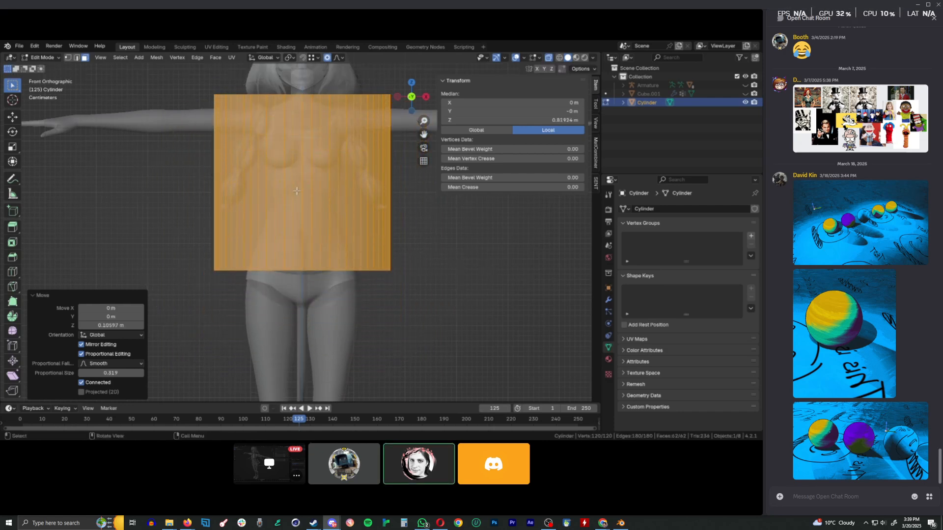
# - Deselect the mesh, turn off X-ray and add 13 evenly spaced horizontal loop cuts around the cylinder in edge mode
pyautogui.hotkey('alt', 'a')
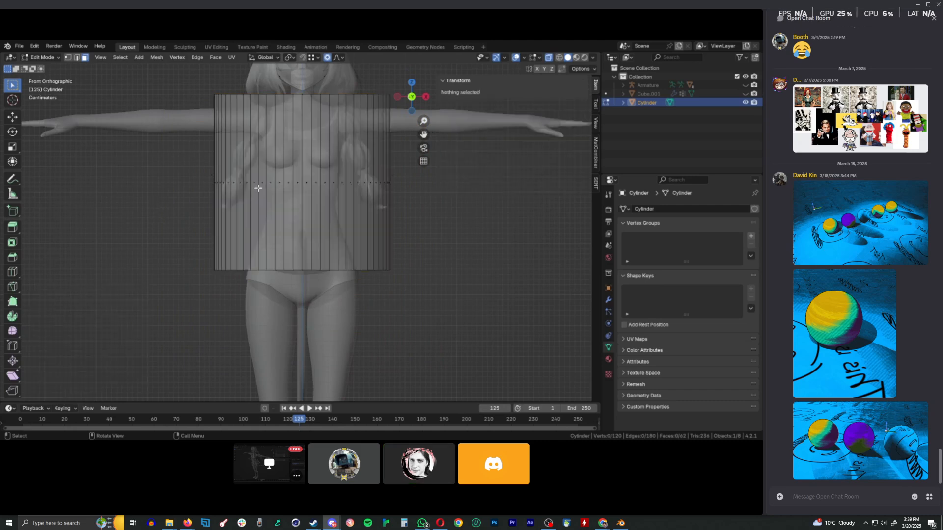
pyautogui.hotkey('alt', 'z')
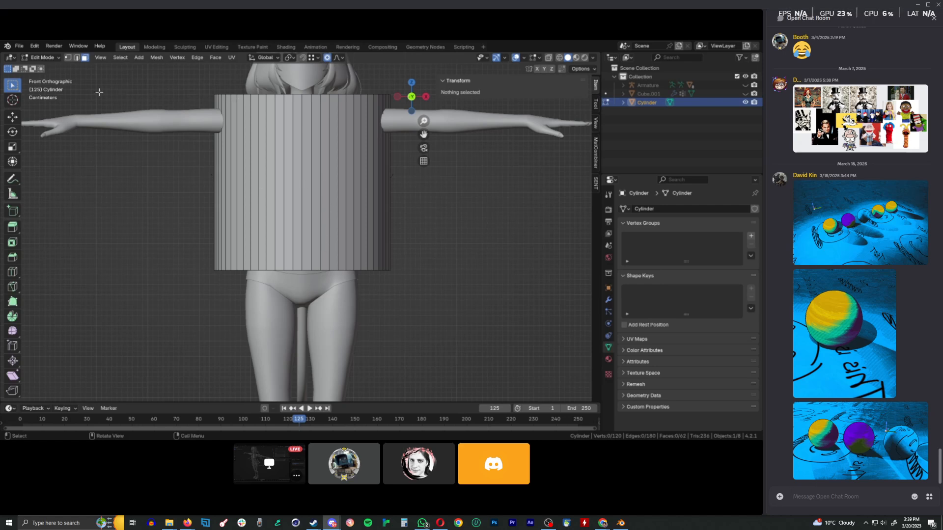
pyautogui.click(76, 58)
pyautogui.hotkey('ctrl', 'r')
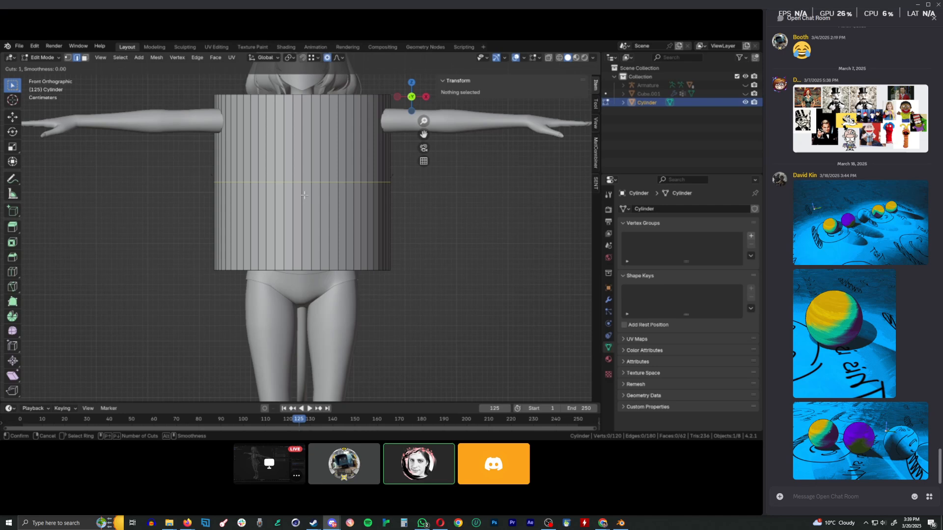
pyautogui.scroll(10, 304, 195)
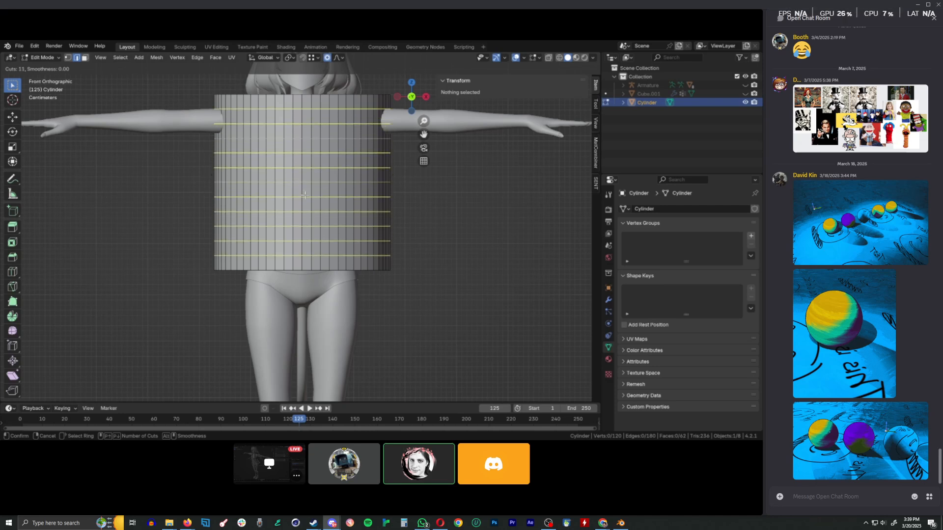
pyautogui.scroll(1, 304, 195)
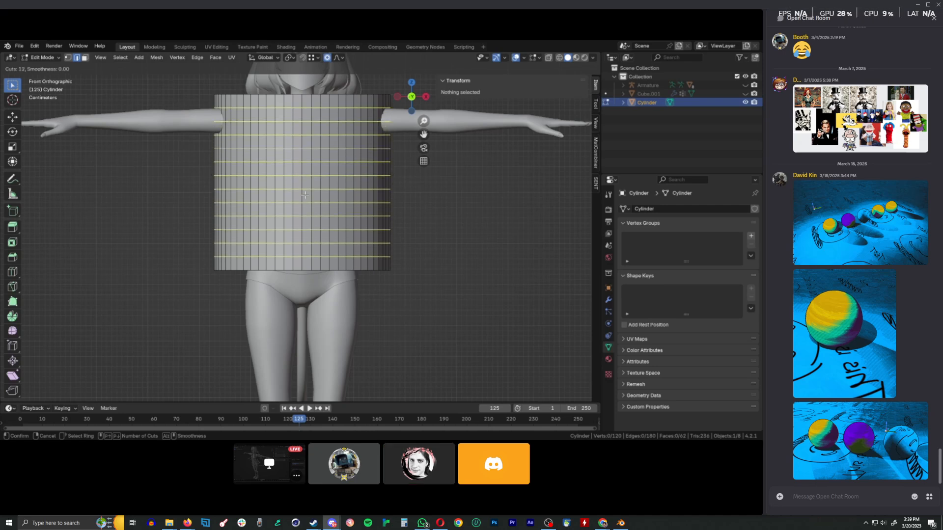
pyautogui.scroll(1, 304, 195)
pyautogui.click(305, 195)
pyautogui.rightClick(304, 195)
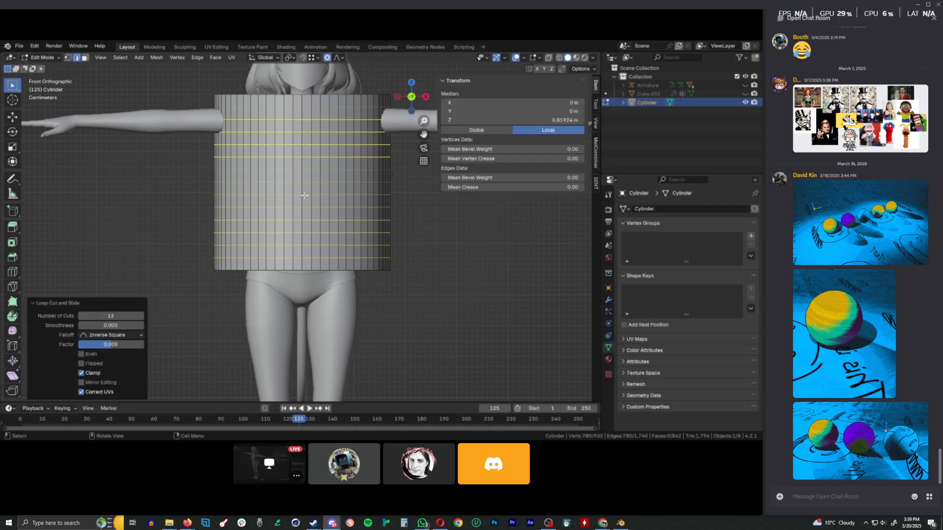
# - Increase the number of loop cuts on the cylinder to 20
pyautogui.moveTo(467, 224); pyautogui.dragTo(320, 251, button='middle')
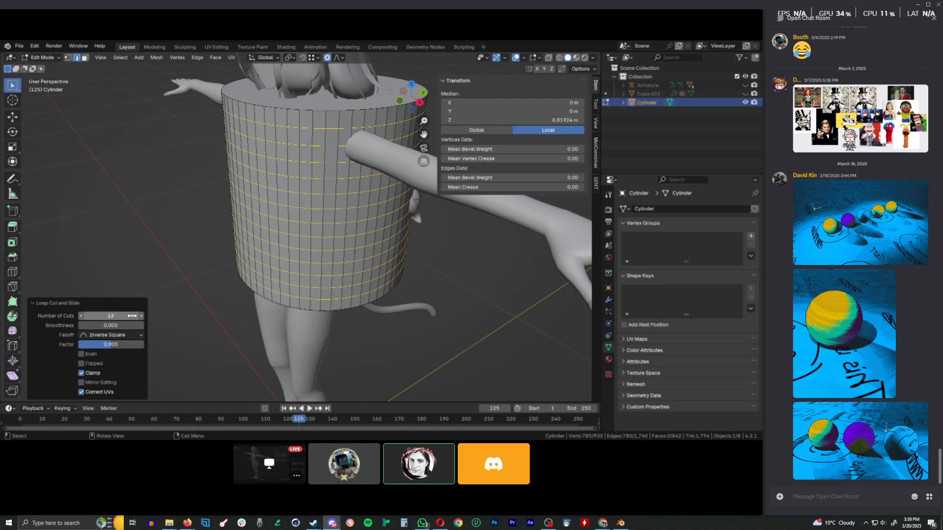
pyautogui.moveTo(132, 316); pyautogui.dragTo(146, 316)
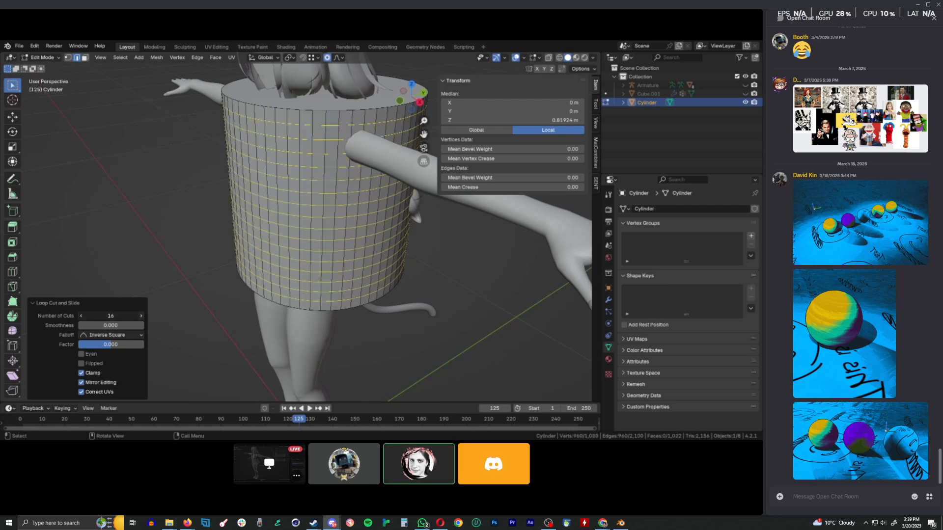
pyautogui.click(141, 316)
pyautogui.click(141, 316)
pyautogui.click(141, 316)
pyautogui.click(141, 316)
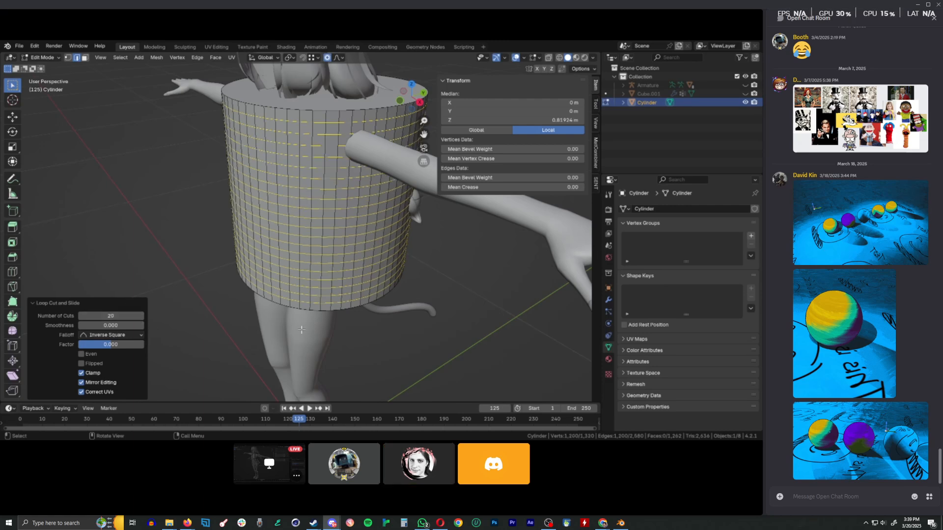
# - In side view, move the cylinder about -0.051 m along Y to centre it around the torso
pyautogui.moveTo(302, 330); pyautogui.dragTo(430, 273, button='middle')
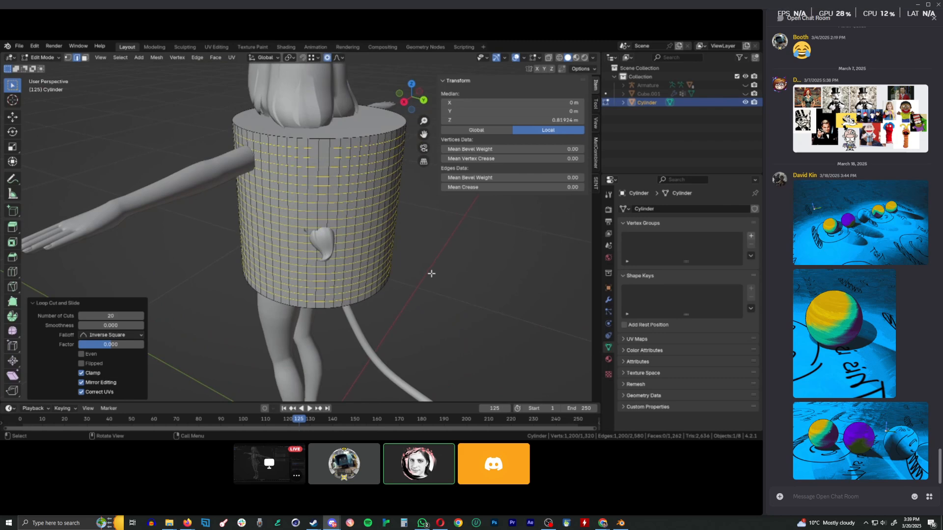
pyautogui.press('KP_3')
pyautogui.press('g')
pyautogui.press('y')
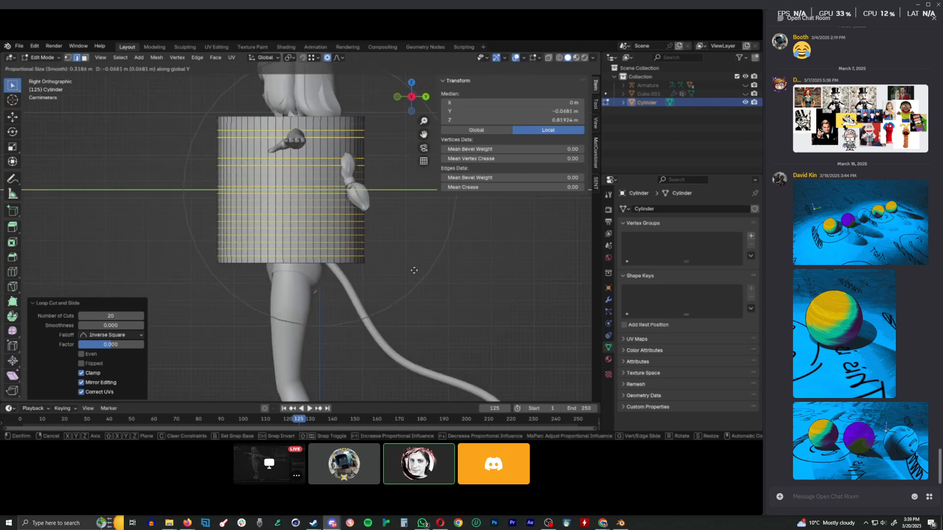
pyautogui.click(415, 272)
# - In face select mode, select both the top and bottom cap faces of the cylinder
pyautogui.moveTo(379, 268); pyautogui.dragTo(447, 304, button='middle')
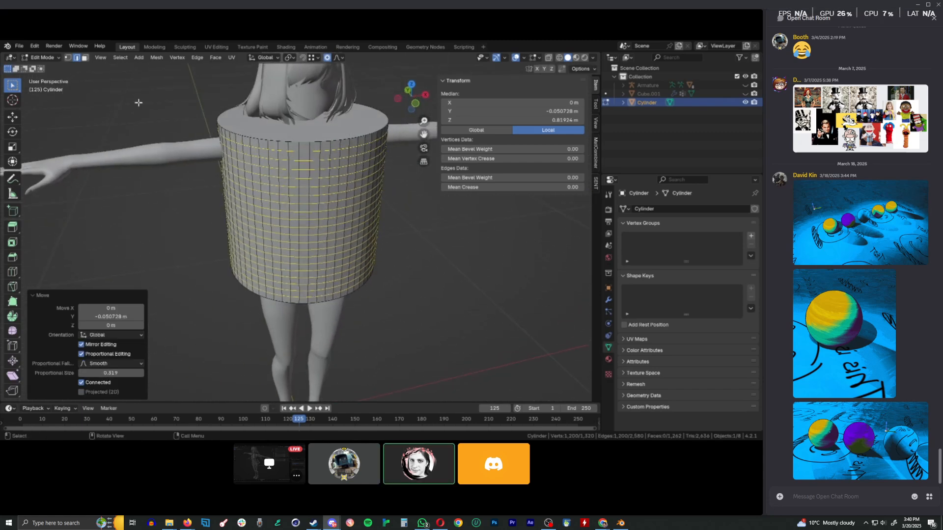
pyautogui.click(84, 58)
pyautogui.click(358, 125)
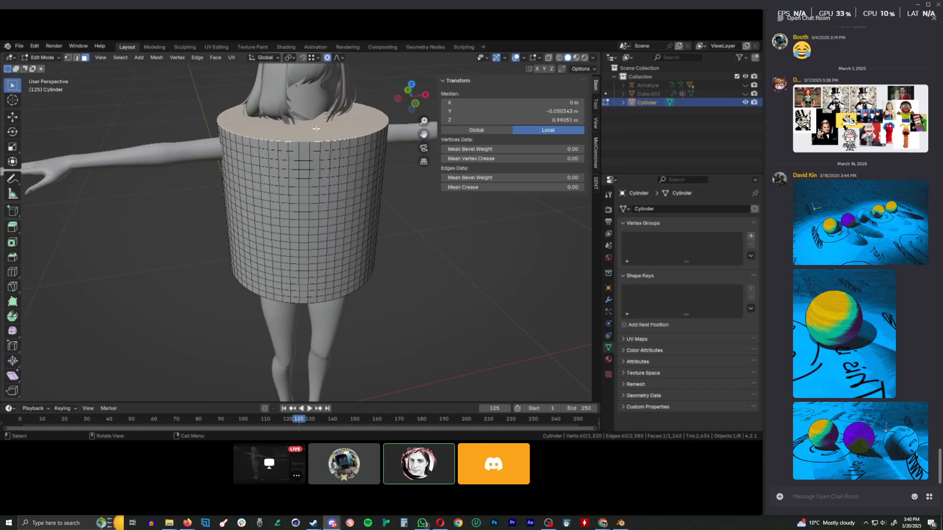
pyautogui.moveTo(330, 247); pyautogui.dragTo(303, 227, button='middle')
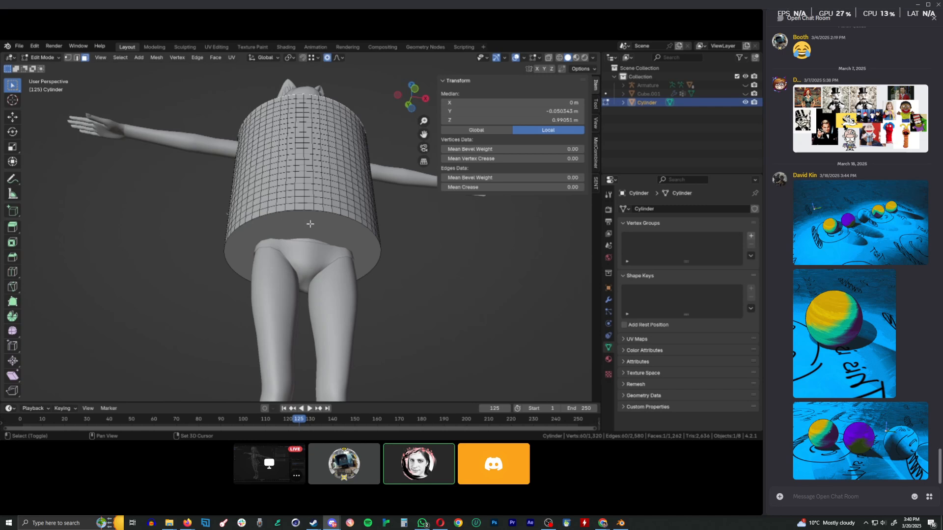
pyautogui.keyDown('shift'); pyautogui.click(309, 224); pyautogui.keyUp('shift')
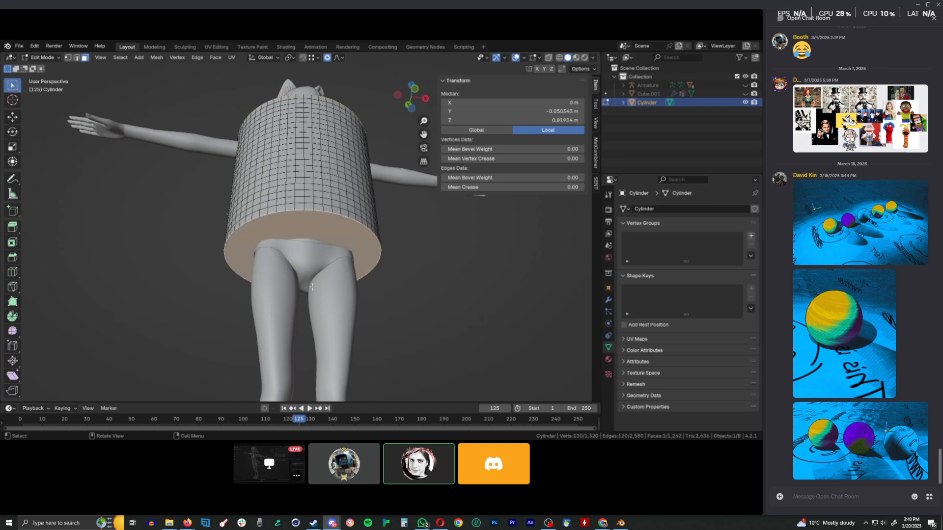
pyautogui.keyDown('shift'); pyautogui.click(291, 142); pyautogui.keyUp('shift')
pyautogui.keyDown('shift'); pyautogui.click(326, 184); pyautogui.keyUp('shift')
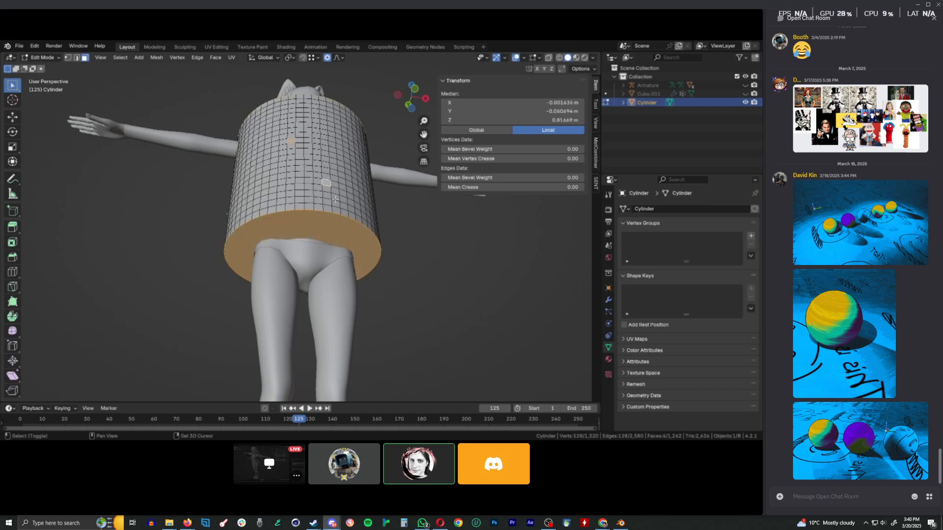
pyautogui.hotkey('ctrl', 'z')
pyautogui.hotkey('ctrl', 'z')
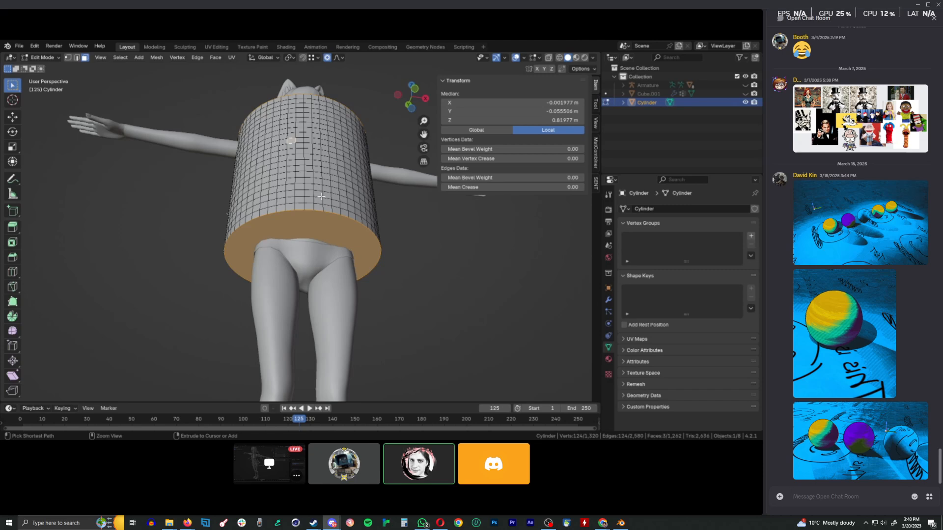
pyautogui.keyDown('ctrl'); pyautogui.click(319, 195); pyautogui.keyUp('ctrl')
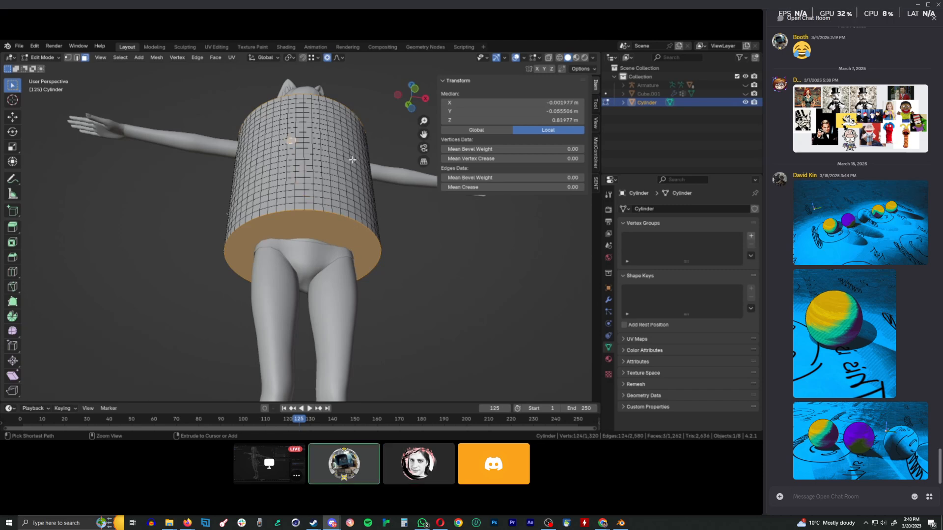
pyautogui.hotkey('ctrl', 'z')
pyautogui.hotkey('ctrl', 'z')
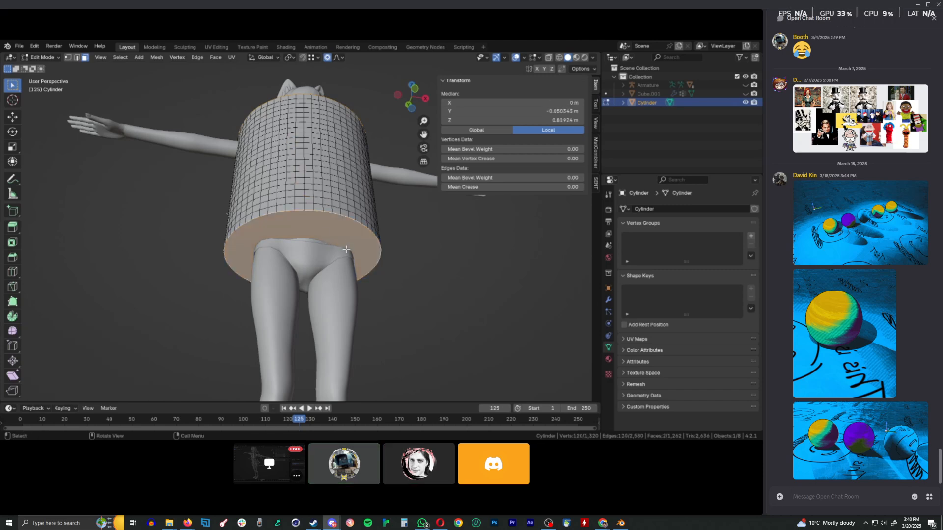
# - Delete the selected top and bottom cap faces of the cylinder
pyautogui.press('x')
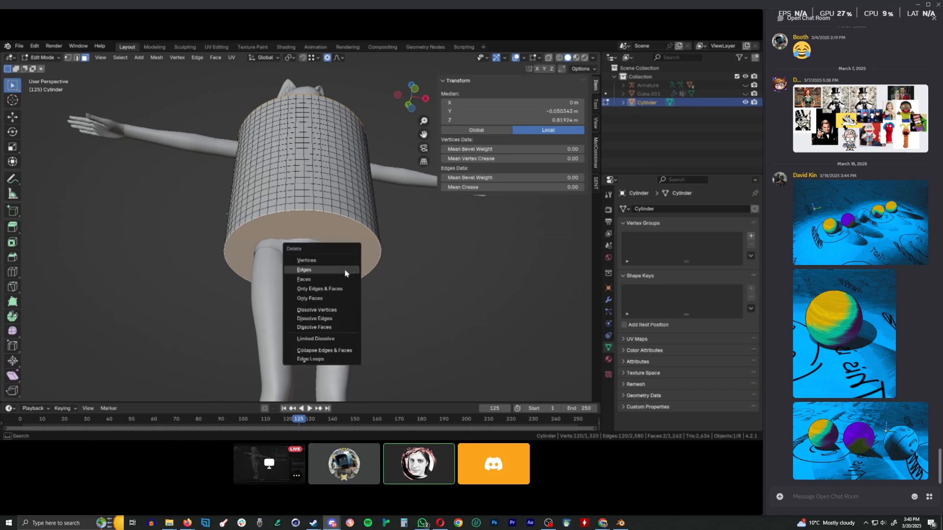
pyautogui.click(348, 278)
pyautogui.moveTo(347, 277); pyautogui.dragTo(399, 254, button='middle')
pyautogui.scroll(-3, 348, 270)
# - In top view, select the whole cylinder mesh and scale it to about 0.684 along Y and 0.738 along X
pyautogui.press('KP_7')
pyautogui.scroll(2, 398, 255)
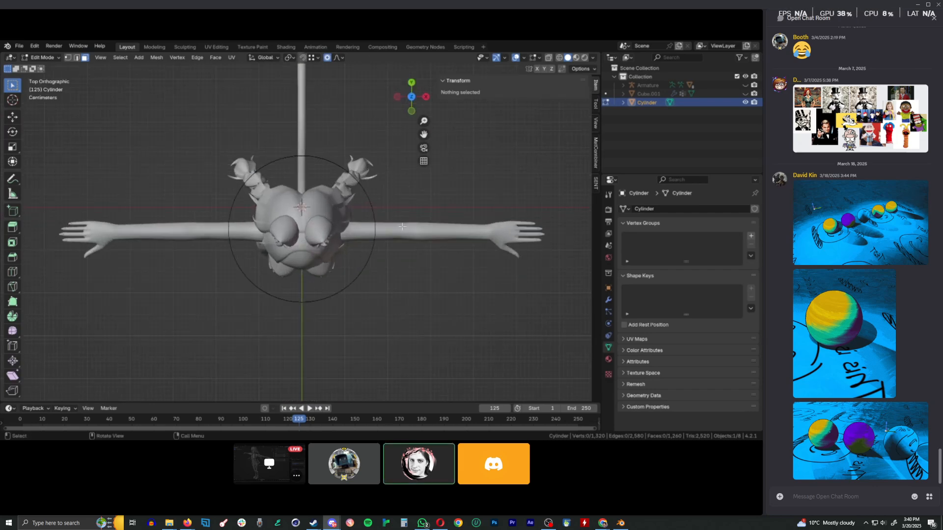
pyautogui.press('a')
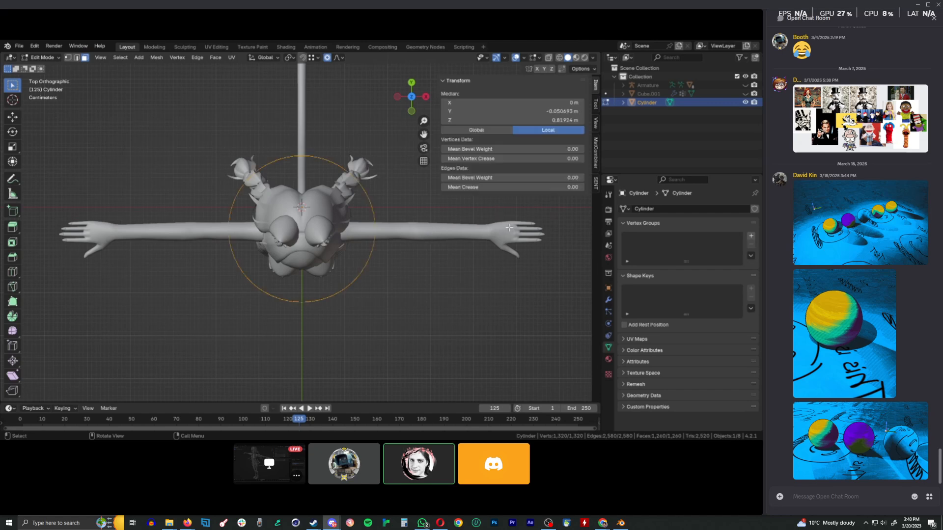
pyautogui.press('s')
pyautogui.press('y')
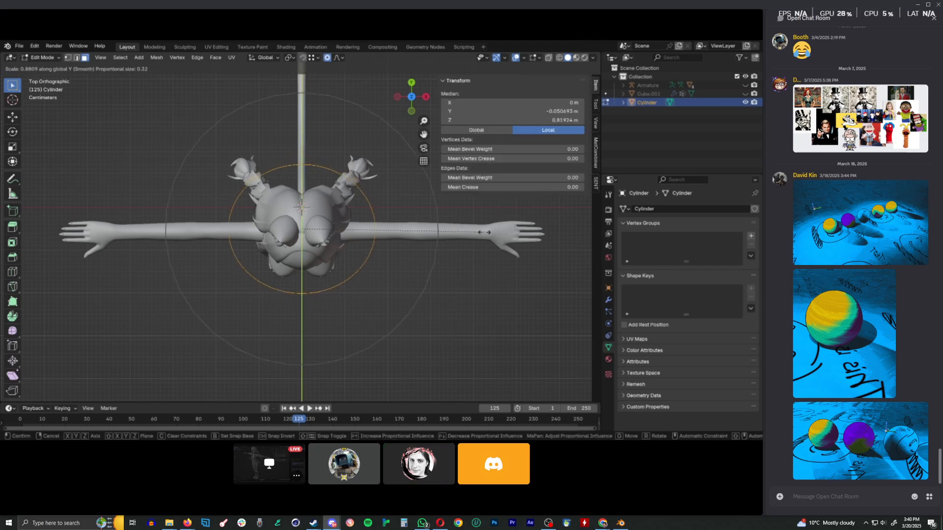
pyautogui.click(443, 238)
pyautogui.press('s')
pyautogui.press('x')
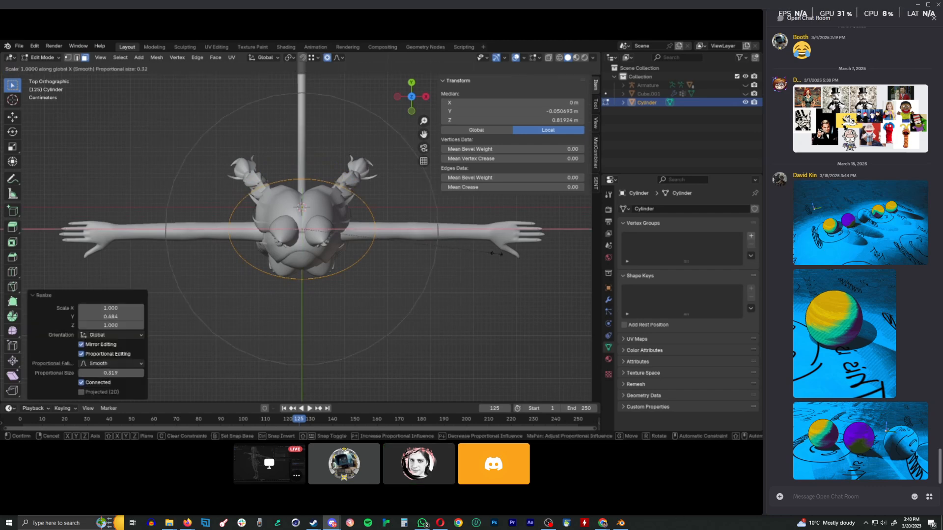
pyautogui.click(444, 251)
# - In front view, narrow the whole cylinder to about 0.895 along X around the torso
pyautogui.moveTo(445, 251); pyautogui.dragTo(445, 250, button='middle')
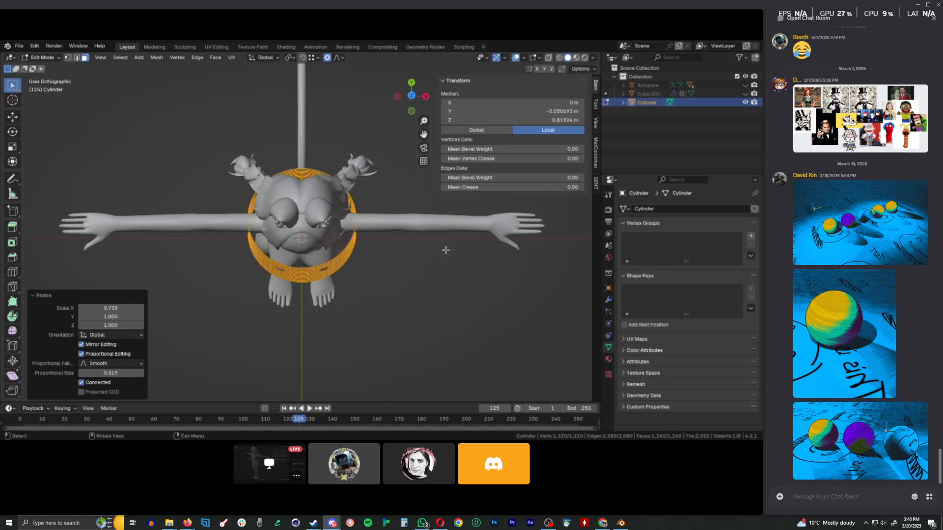
pyautogui.press('KP_1')
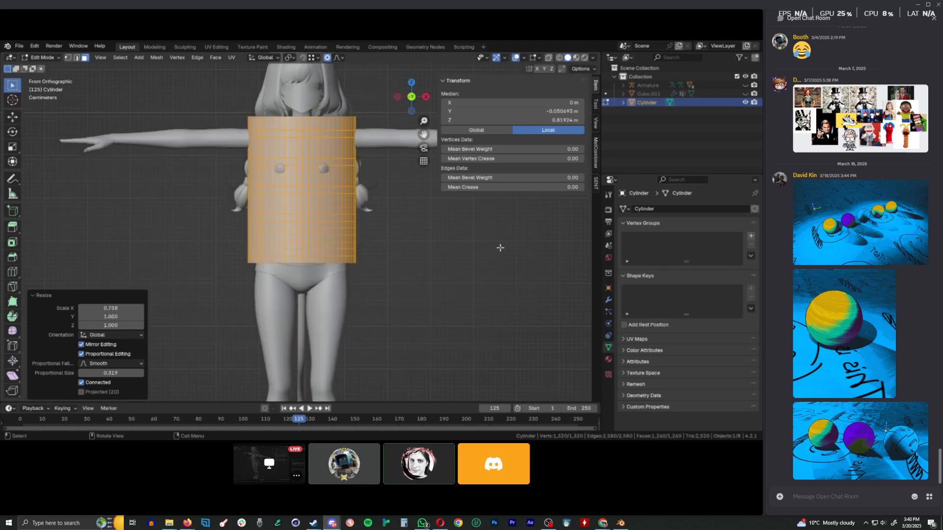
pyautogui.press('s')
pyautogui.press('x')
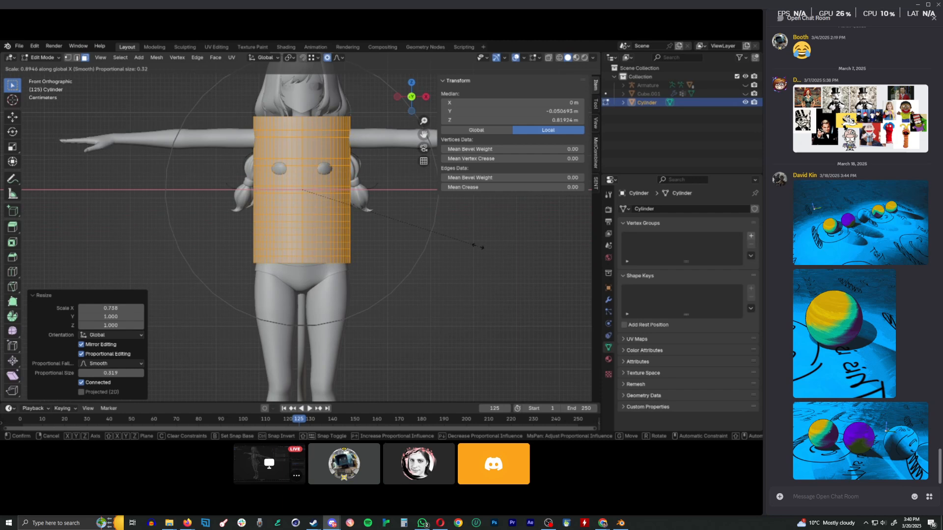
pyautogui.click(478, 246)
pyautogui.scroll(3, 477, 246)
pyautogui.scroll(-3, 478, 246)
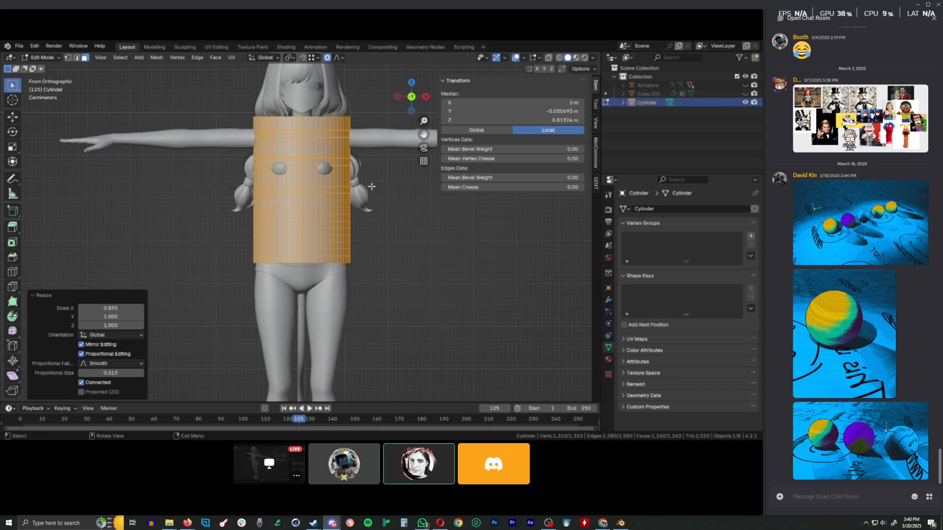
# - Switch to Sculpt Mode and try Blob brush strokes on the lower front of the cylinder
pyautogui.press('ctrl')
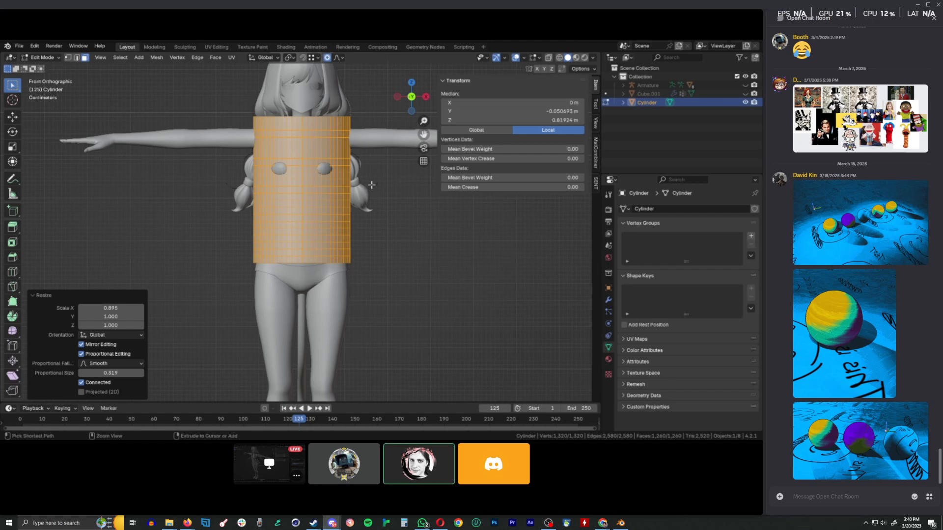
pyautogui.hotkey('ctrl', 'Tab')
pyautogui.click(374, 234)
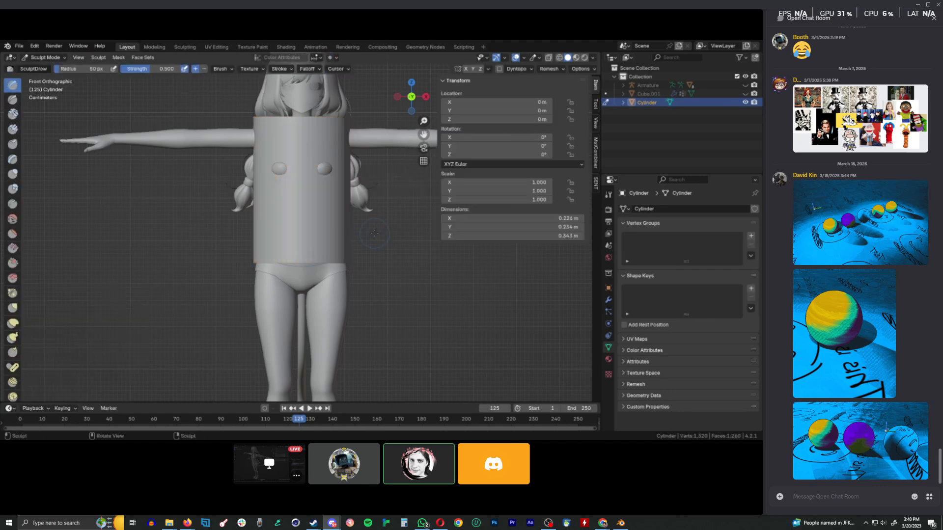
pyautogui.scroll(3, 295, 211)
pyautogui.click(12, 189)
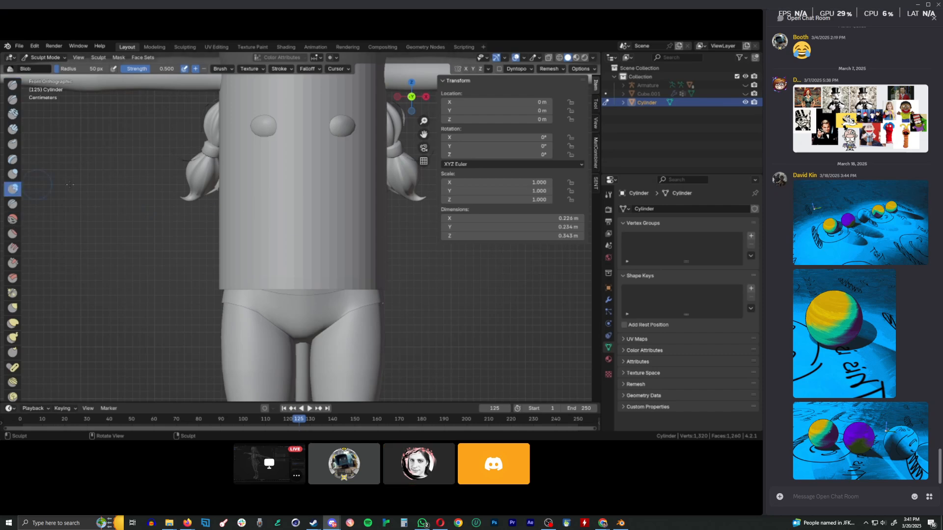
pyautogui.moveTo(280, 190)
pyautogui.mouseDown()
pyautogui.moveTo(300, 183)
pyautogui.moveTo(278, 238)
pyautogui.mouseUp()
pyautogui.moveTo(278, 215); pyautogui.dragTo(321, 261, button='middle')
pyautogui.moveTo(312, 209)
pyautogui.mouseDown()
pyautogui.moveTo(319, 210)
pyautogui.moveTo(265, 240)
pyautogui.mouseUp()
# - Try the Crease and Flatten/Contrast brushes on the sculpted front of the cylinder
pyautogui.click(12, 204)
pyautogui.moveTo(290, 196)
pyautogui.mouseDown()
pyautogui.moveTo(298, 271)
pyautogui.moveTo(231, 235)
pyautogui.mouseUp()
pyautogui.click(12, 234)
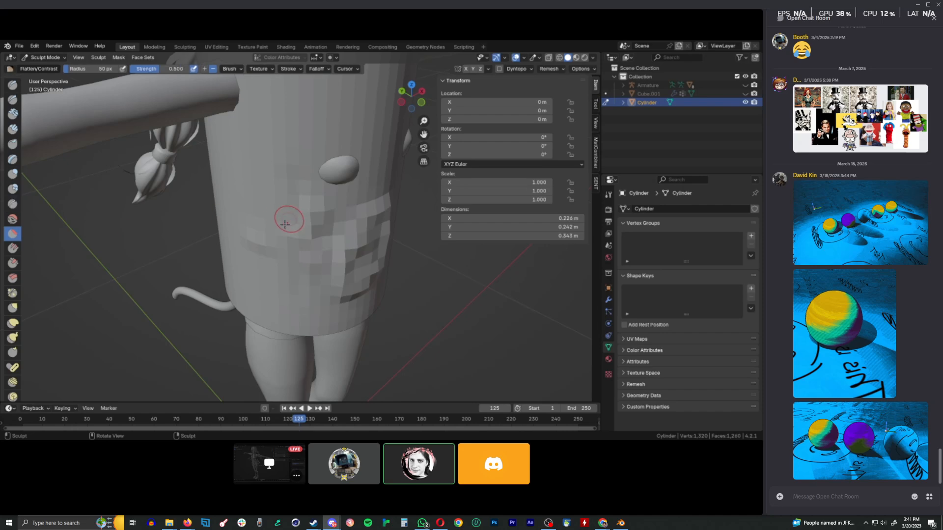
pyautogui.moveTo(291, 202); pyautogui.dragTo(348, 251)
# - Undo the sculpting strokes on the cylinder and return to Edit Mode
pyautogui.hotkey('ctrl', 'z')
pyautogui.hotkey('ctrl', 'z')
pyautogui.hotkey('ctrl', 'z')
pyautogui.hotkey('ctrl', 'z')
pyautogui.press('Tab')
# - In side view, scale the whole cylinder to about 0.713 along Y
pyautogui.moveTo(290, 240)
pyautogui.mouseDown(button='middle')
pyautogui.moveTo(270, 249)
pyautogui.moveTo(263, 194)
pyautogui.mouseUp(button='middle')
pyautogui.press('KP_3')
pyautogui.press('s')
pyautogui.press('y')
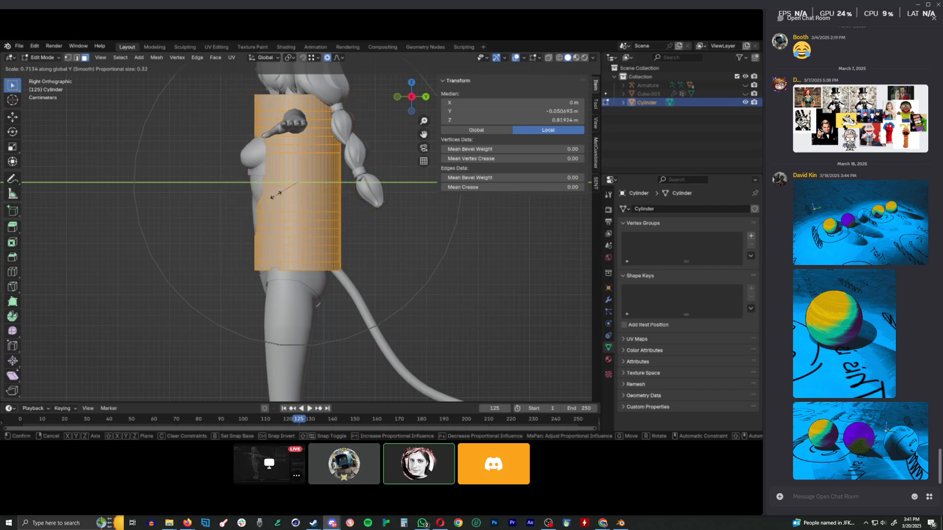
pyautogui.click(275, 195)
# - With X-ray on, select the cylinder's top edge ring and scale it to about 0.235 with smooth proportional editing, size about 0.39
pyautogui.moveTo(275, 195); pyautogui.dragTo(404, 202, button='middle')
pyautogui.press('KP_1')
pyautogui.hotkey('alt', 'z')
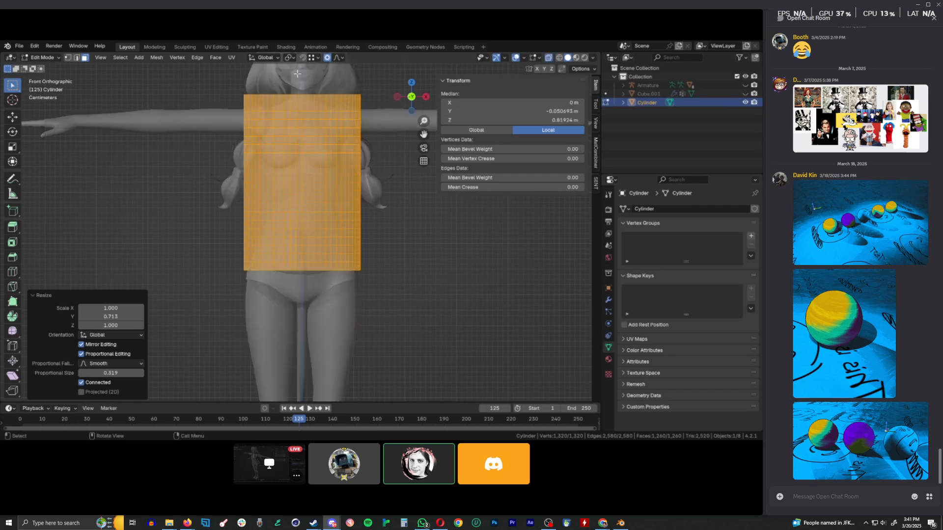
pyautogui.press('2')
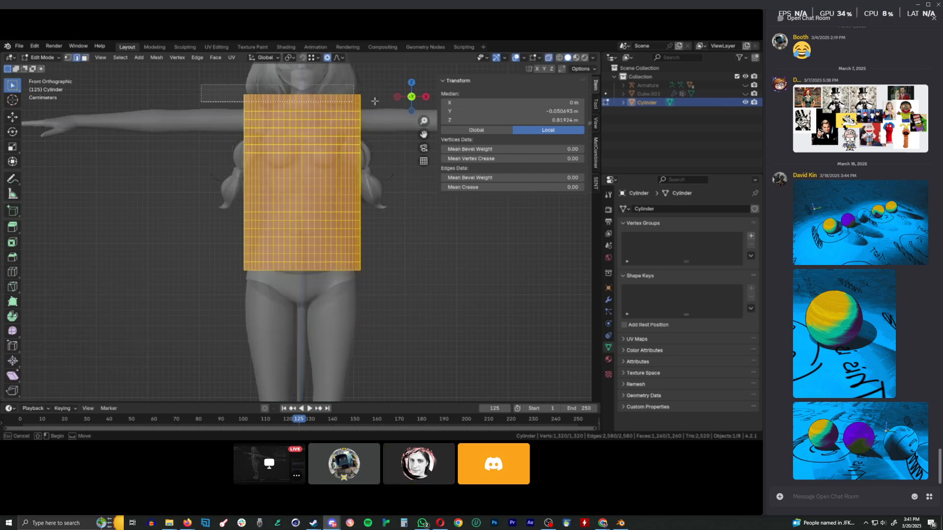
pyautogui.keyDown('alt'); pyautogui.click(391, 100); pyautogui.keyUp('alt')
pyautogui.press('s')
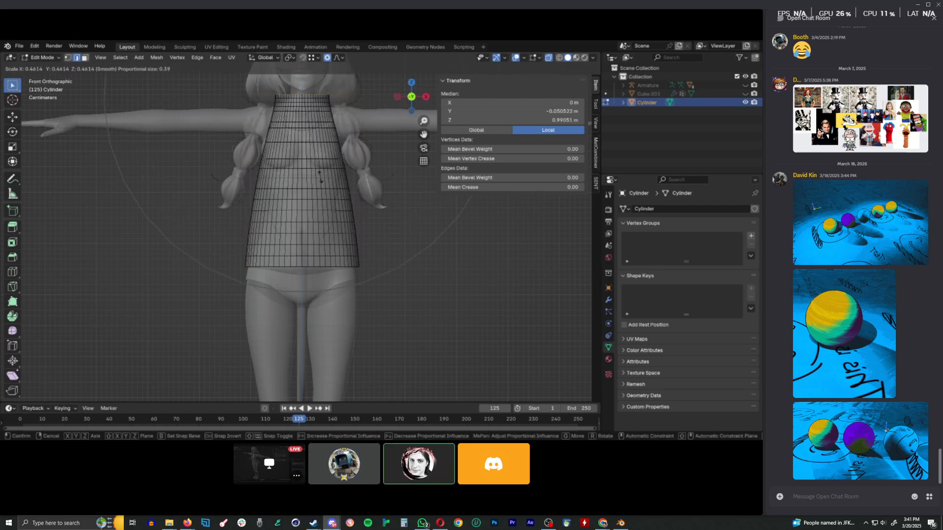
pyautogui.scroll(-2, 313, 167)
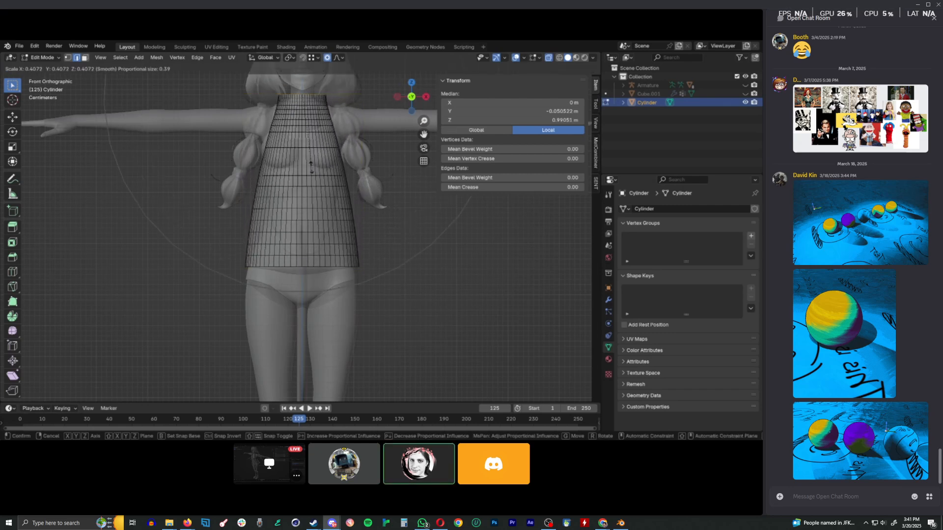
pyautogui.click(301, 138)
# - In side view, move the top edge ring about -0.008 m along Y towards the centre of the neck
pyautogui.keyDown('shift'); pyautogui.moveTo(361, 96); pyautogui.dragTo(350, 209, button='middle'); pyautogui.keyUp('shift')
pyautogui.press('KP_3')
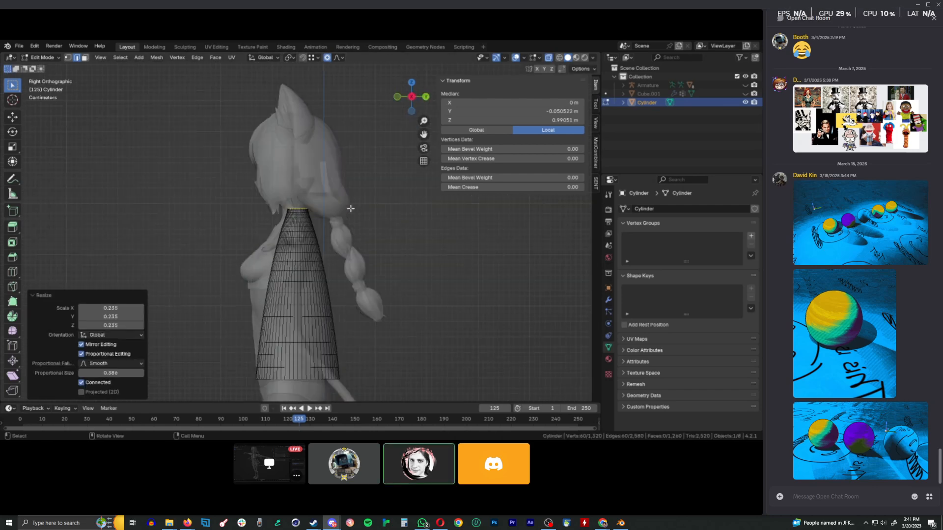
pyautogui.scroll(4, 347, 206)
pyautogui.press('g')
pyautogui.press('y')
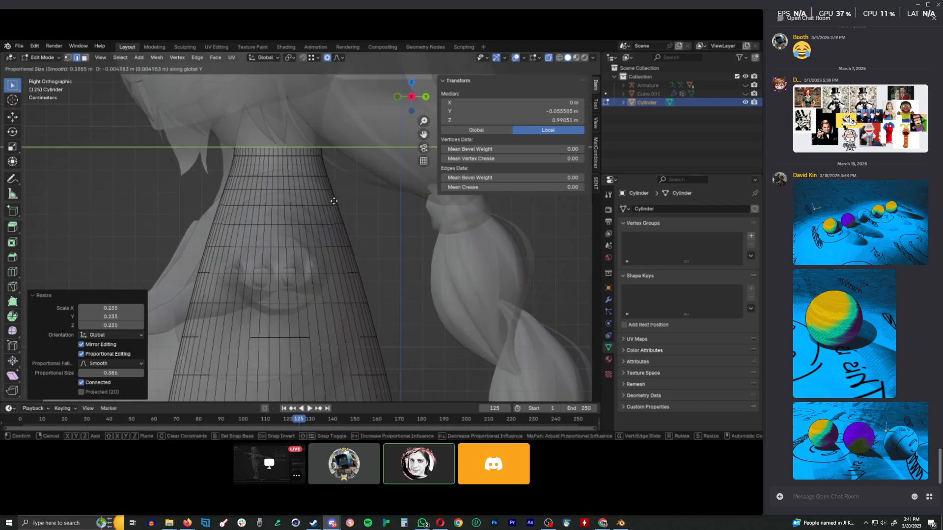
pyautogui.click(326, 199)
# - Enlarge the top edge ring slightly and scale it by about 1.115 along Y to fit around the neck
pyautogui.press('s')
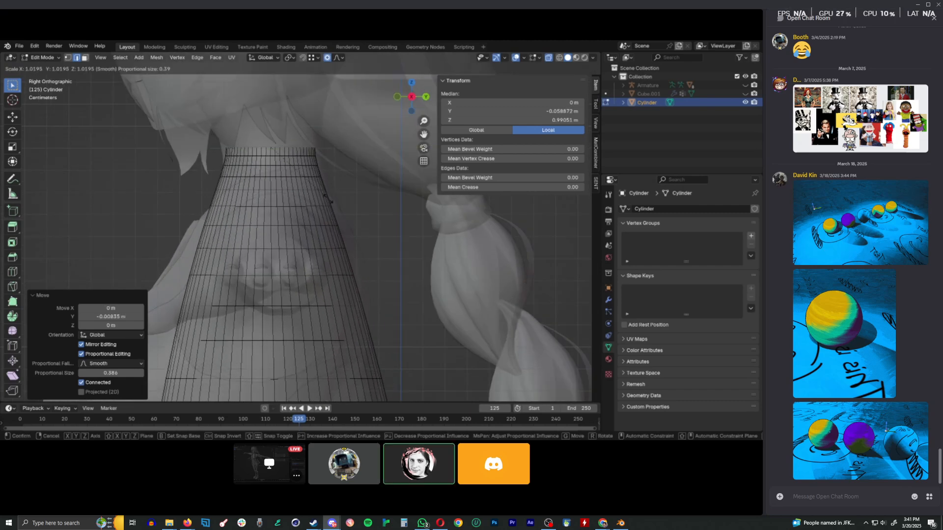
pyautogui.click(330, 199)
pyautogui.press('s')
pyautogui.press('y')
pyautogui.click(337, 199)
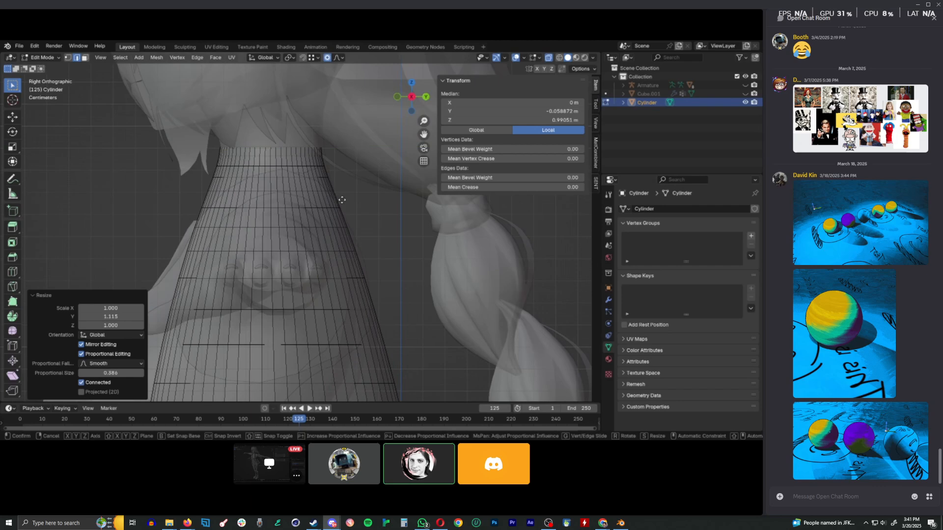
# - Shift the top edge ring about 0.0004 m along Y, scale it by about 1.036 along Y and turn off X-ray
pyautogui.press('g')
pyautogui.press('y')
pyautogui.click(344, 200)
pyautogui.press('s')
pyautogui.press('y')
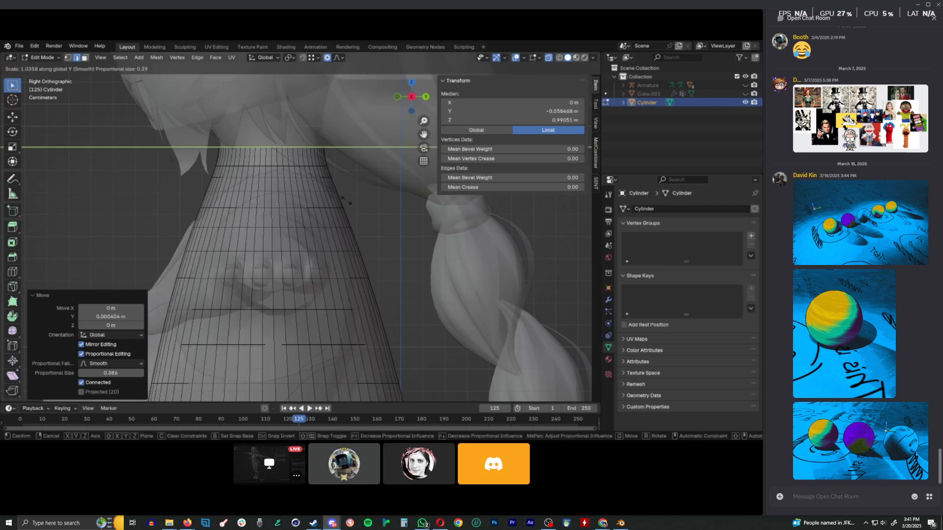
pyautogui.click(346, 201)
pyautogui.press('KP_1')
pyautogui.hotkey('alt', 'z')
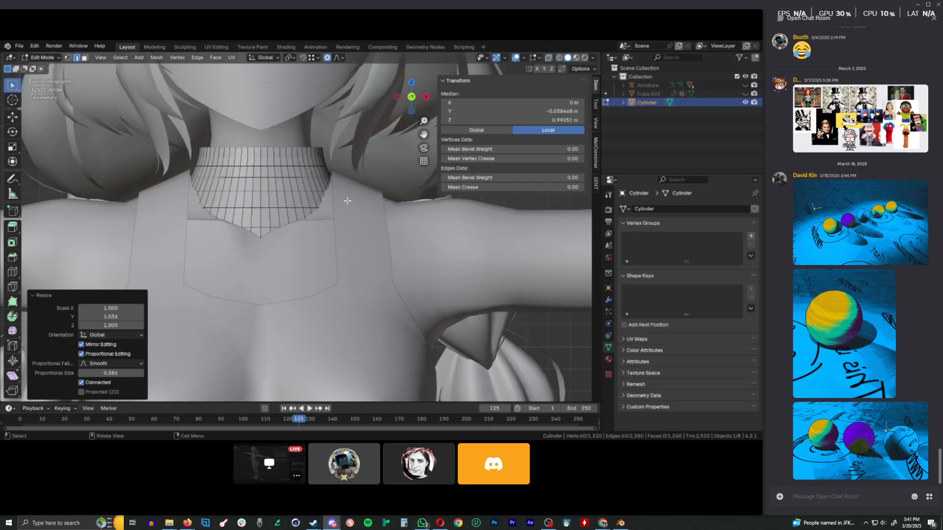
# - Switch the cylinder to Sculpt Mode and enable mirror symmetry along X
pyautogui.scroll(-8, 334, 179)
pyautogui.scroll(1, 385, 254)
pyautogui.keyDown('shift'); pyautogui.moveTo(387, 278); pyautogui.dragTo(290, 253, button='middle'); pyautogui.keyUp('shift')
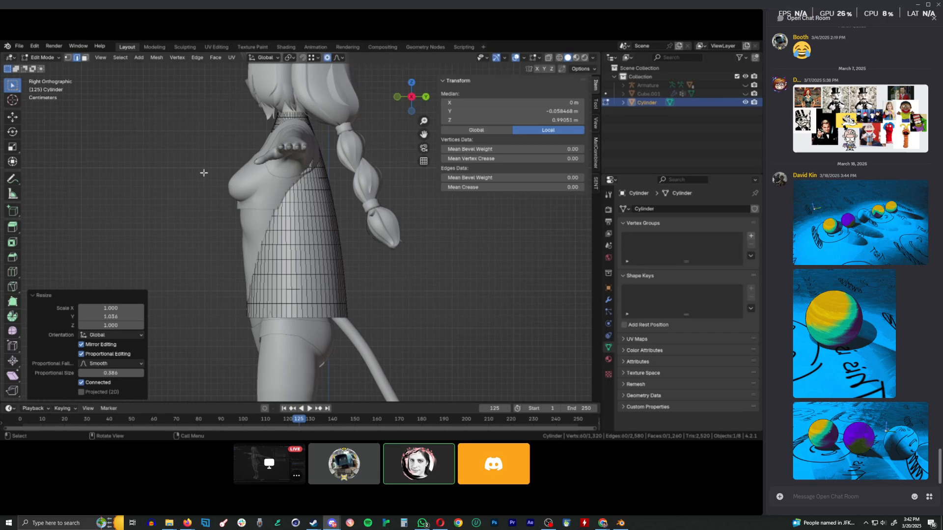
pyautogui.hotkey('ctrl', 'Tab')
pyautogui.click(207, 234)
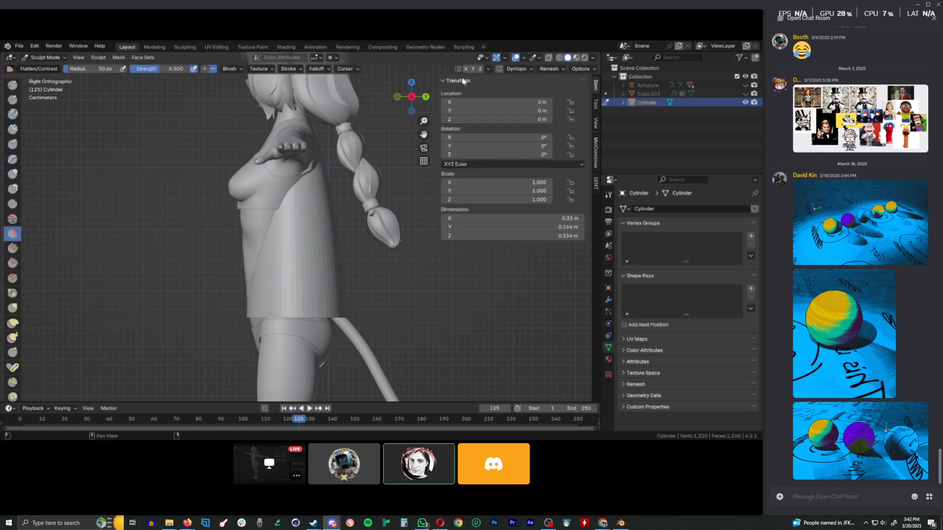
pyautogui.click(596, 124)
pyautogui.click(596, 105)
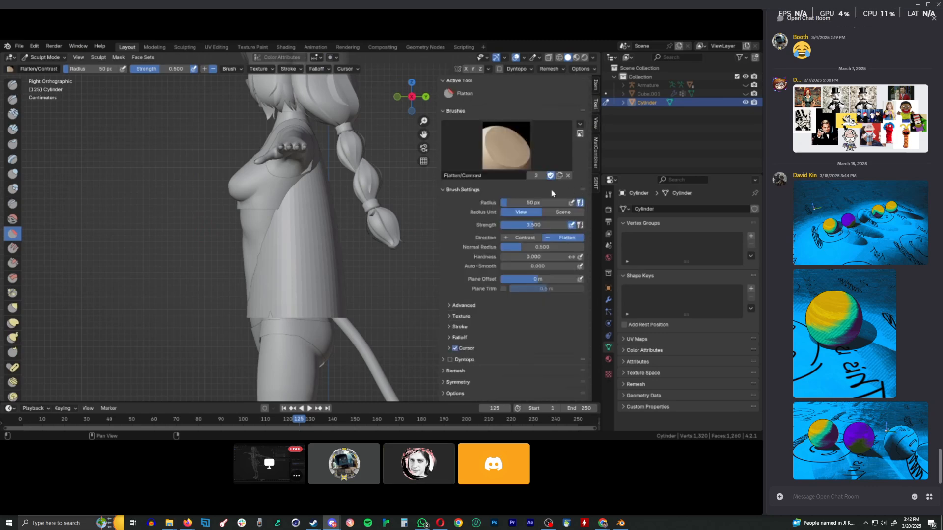
pyautogui.scroll(-2, 550, 197)
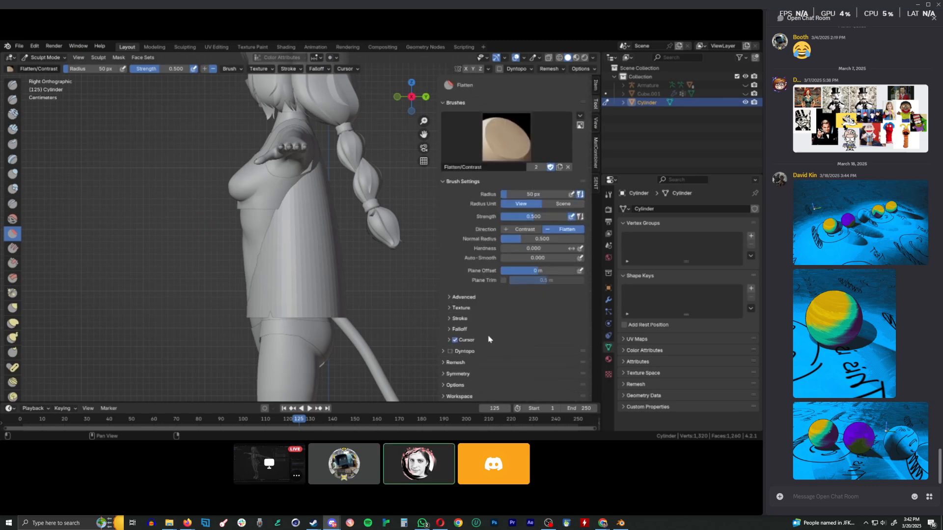
pyautogui.click(443, 375)
pyautogui.scroll(-1, 522, 386)
# - Try inflating the cylinder around the torso with the Inflate/Deflate brush at 50 px radius and 0.500 strength
pyautogui.scroll(-3, 260, 255)
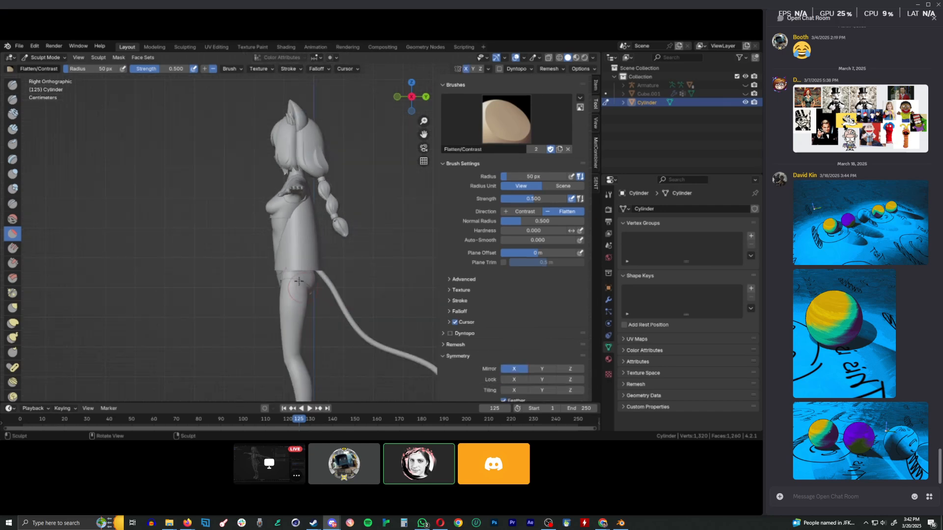
pyautogui.moveTo(252, 254); pyautogui.dragTo(326, 266, button='middle')
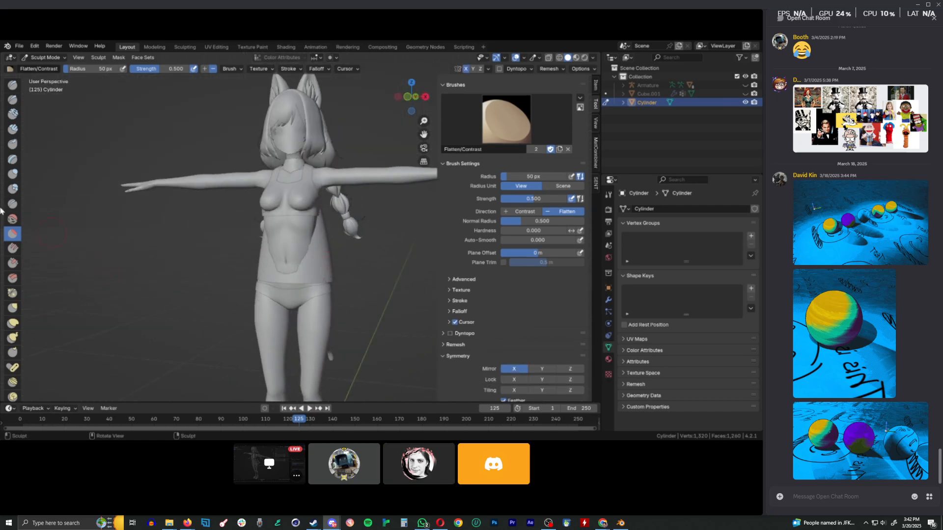
pyautogui.click(12, 174)
pyautogui.moveTo(283, 226); pyautogui.dragTo(292, 199, button='middle')
pyautogui.moveTo(288, 256)
pyautogui.mouseDown()
pyautogui.moveTo(293, 232)
pyautogui.moveTo(312, 251)
pyautogui.moveTo(285, 237)
pyautogui.mouseUp()
pyautogui.moveTo(319, 226); pyautogui.dragTo(263, 238, button='middle')
pyautogui.scroll(5, 323, 244)
pyautogui.moveTo(322, 244); pyautogui.dragTo(327, 247, button='middle')
pyautogui.scroll(5, 238, 251)
pyautogui.moveTo(241, 252); pyautogui.dragTo(255, 229, button='middle')
pyautogui.moveTo(299, 316); pyautogui.dragTo(259, 292, button='middle')
# - Undo the latest Inflate/Deflate strokes on the cylinder
pyautogui.hotkey('ctrl', 'z')
pyautogui.hotkey('ctrl', 'z')
pyautogui.hotkey('ctrl', 'z')
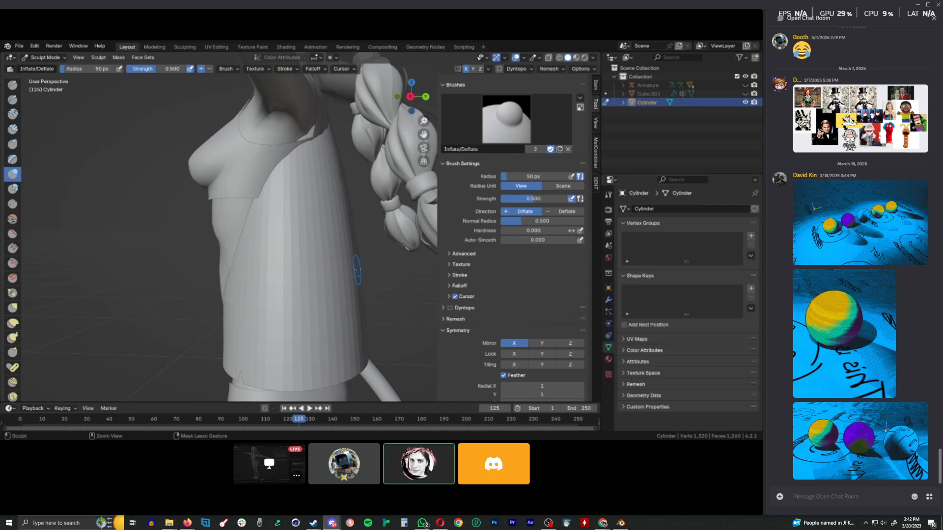
# - Switch the cylinder from Sculpt Mode back to Edit Mode
pyautogui.press('Tab')
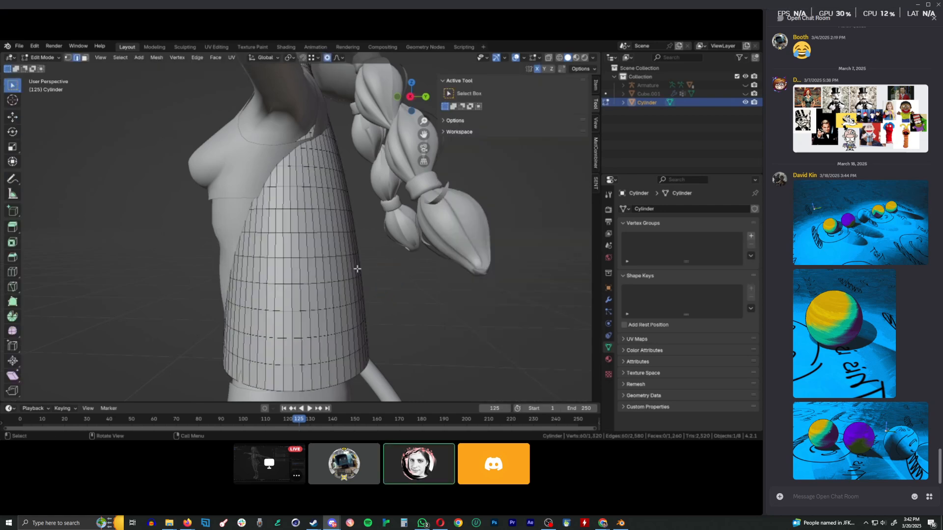
pyautogui.press('KP_3')
pyautogui.keyDown('shift'); pyautogui.moveTo(288, 229); pyautogui.dragTo(314, 263, button='middle'); pyautogui.keyUp('shift')
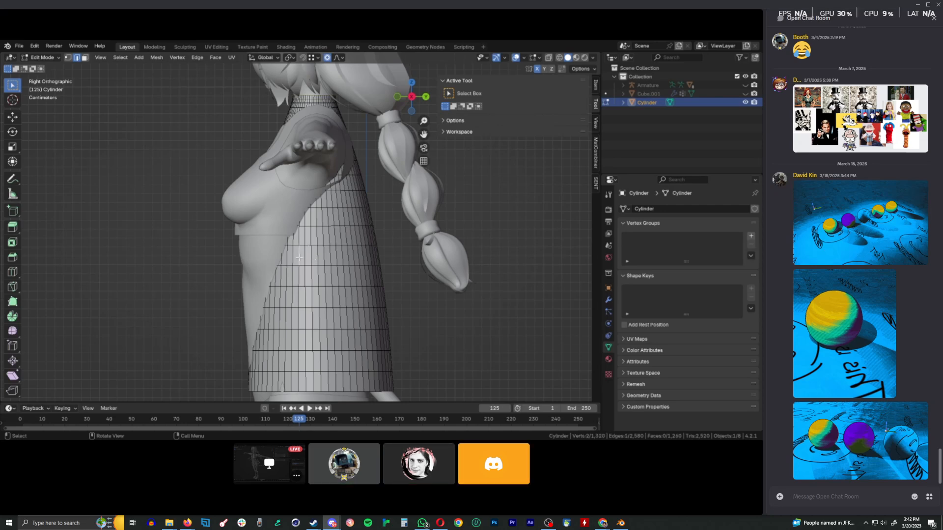
pyautogui.moveTo(299, 257); pyautogui.dragTo(427, 260, button='middle')
pyautogui.press('g')
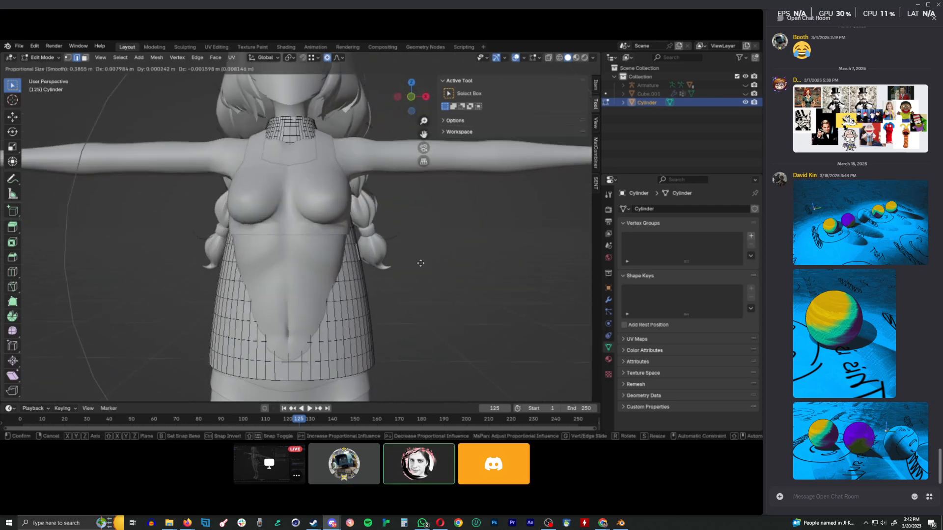
pyautogui.rightClick(488, 301)
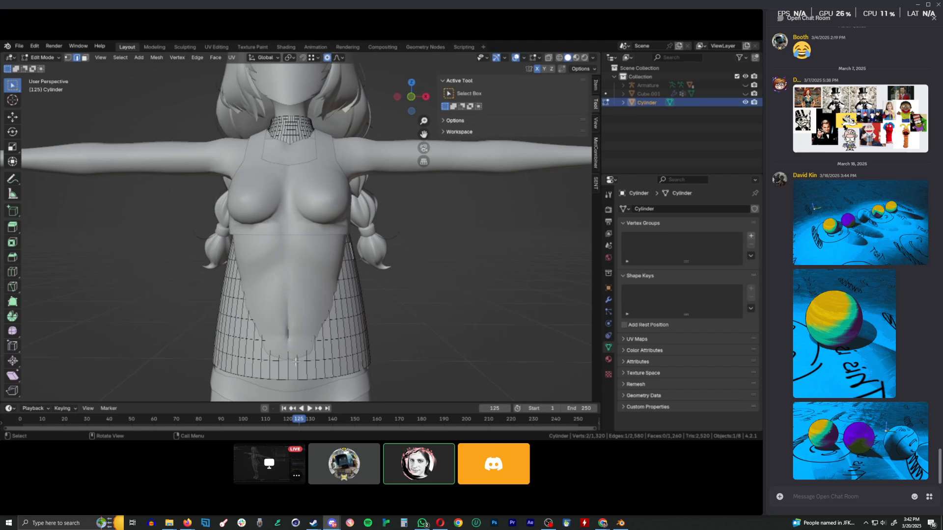
pyautogui.press('g')
pyautogui.press('x')
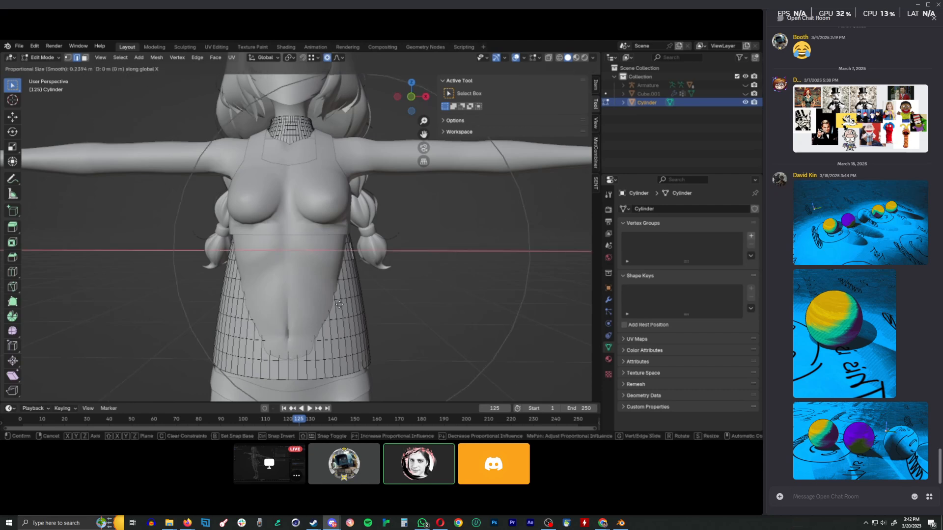
pyautogui.rightClick(378, 304)
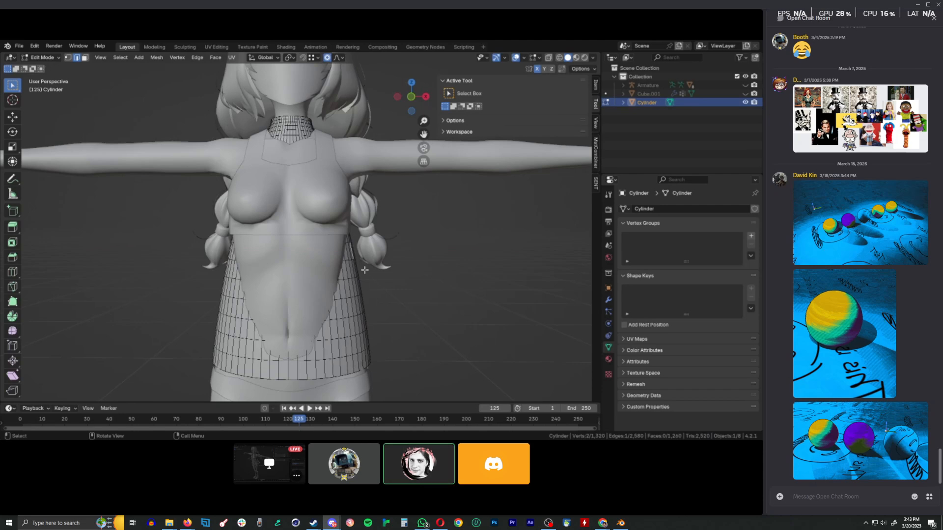
# - Change the cylinder mesh to vertex selection and turn on X-ray
pyautogui.press('KP_1')
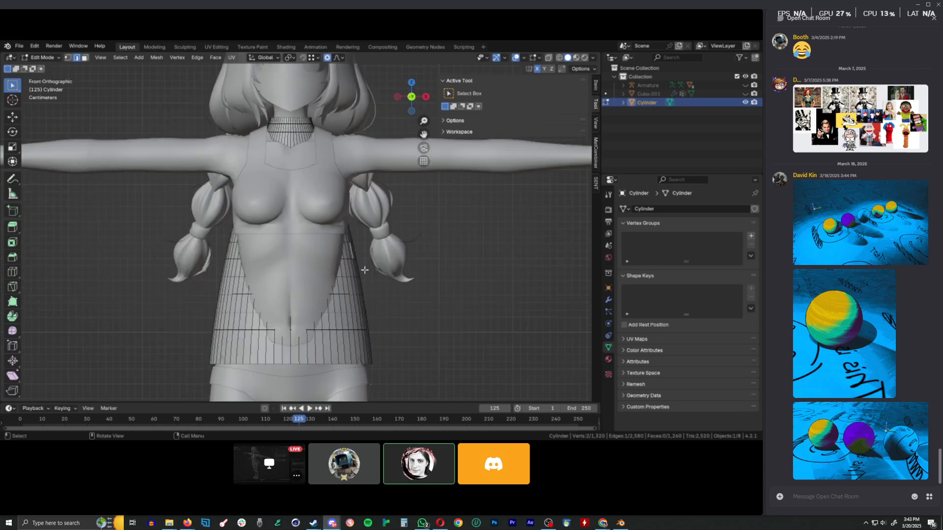
pyautogui.click(69, 58)
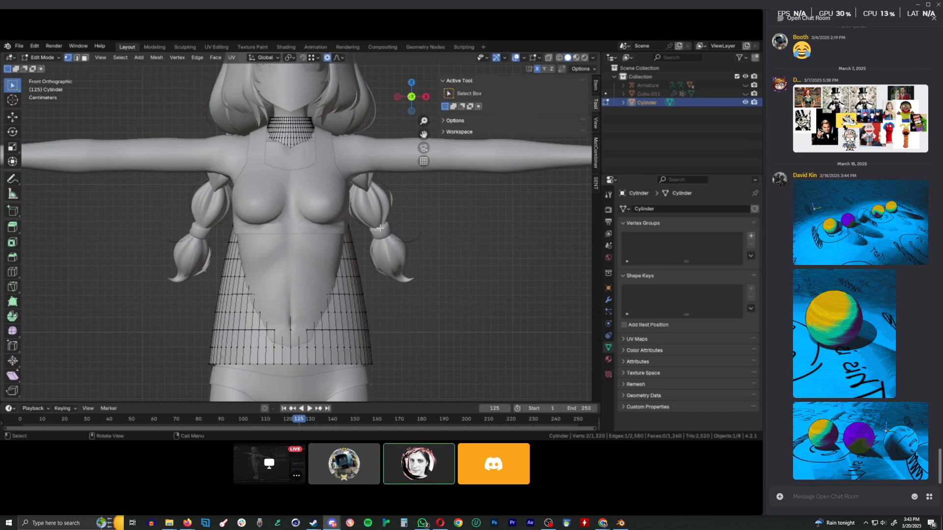
pyautogui.press('KP_3')
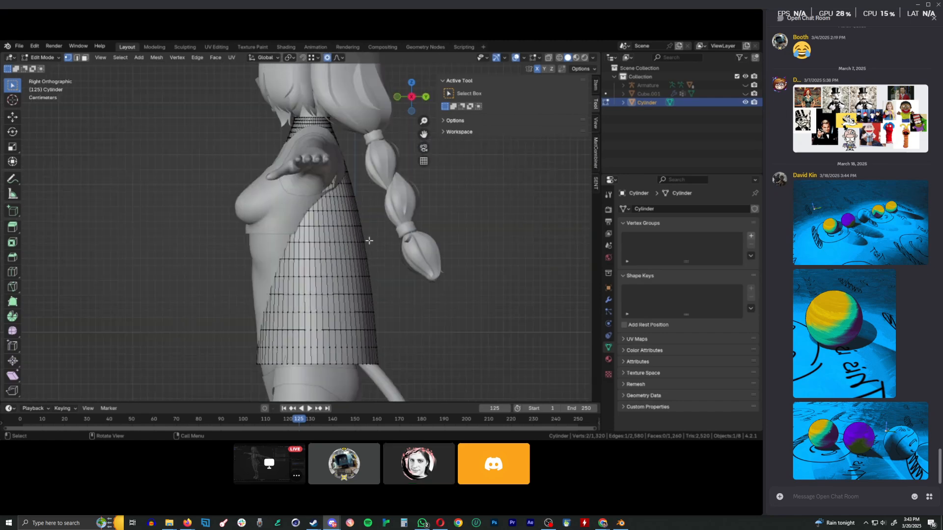
pyautogui.hotkey('alt', 'z')
pyautogui.scroll(5, 306, 216)
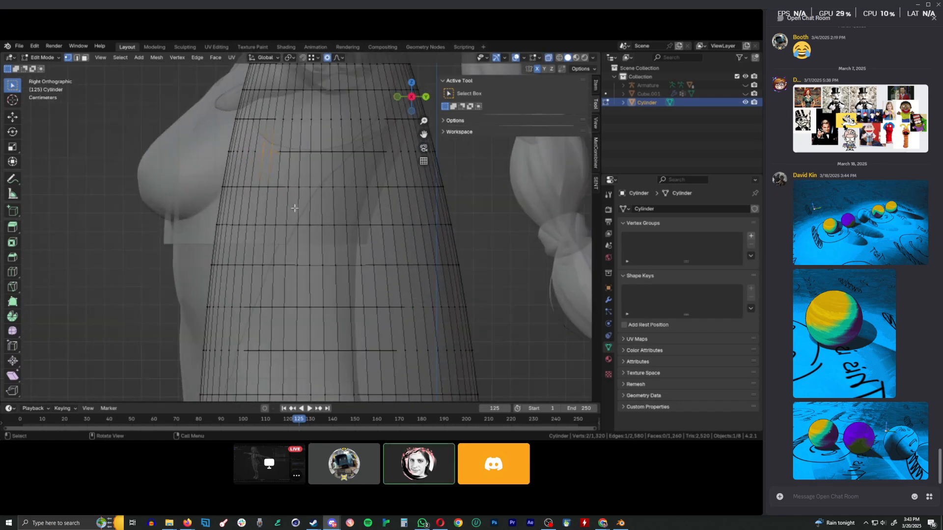
# - Pull a front chest vertex and its mirror about -0.066 m along Y with proportional size 0.076 to cover the breasts
pyautogui.moveTo(266, 174); pyautogui.dragTo(378, 202, button='middle')
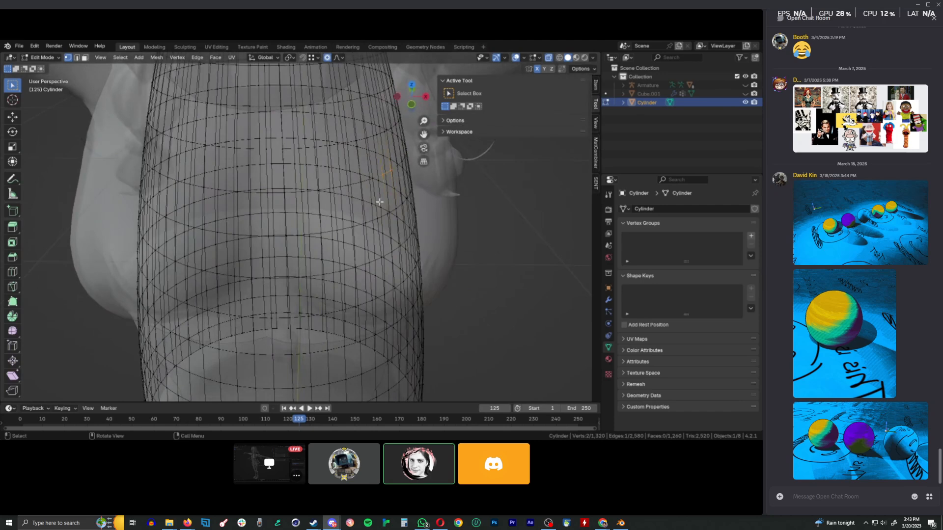
pyautogui.press('KP_1')
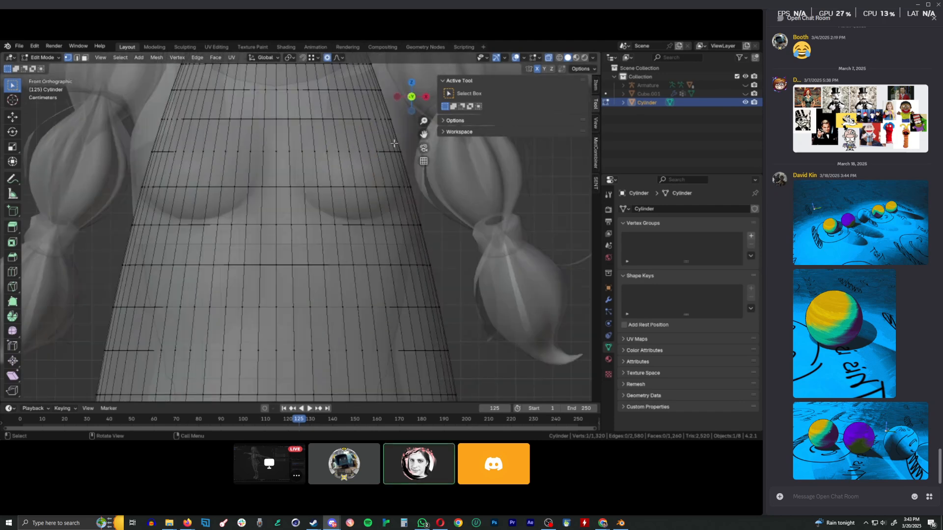
pyautogui.moveTo(358, 151); pyautogui.dragTo(338, 223, button='middle')
pyautogui.press('z')
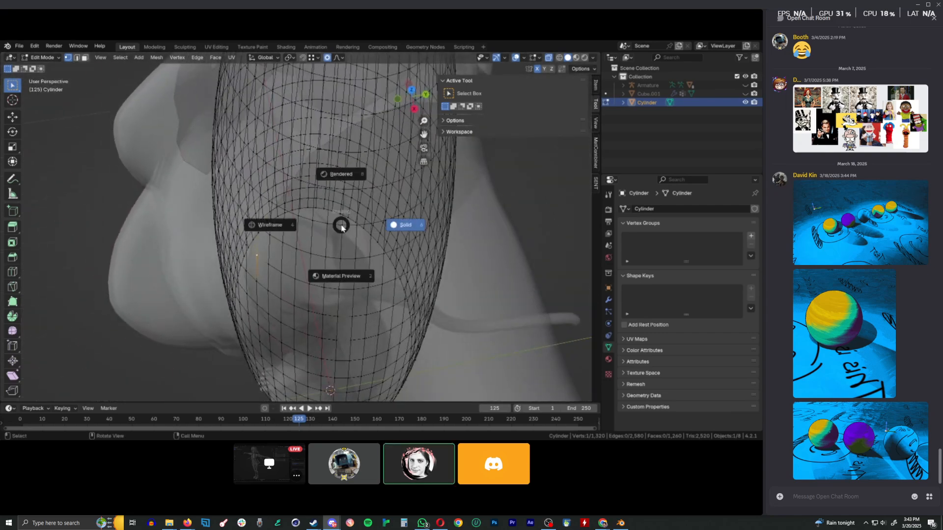
pyautogui.click(357, 222)
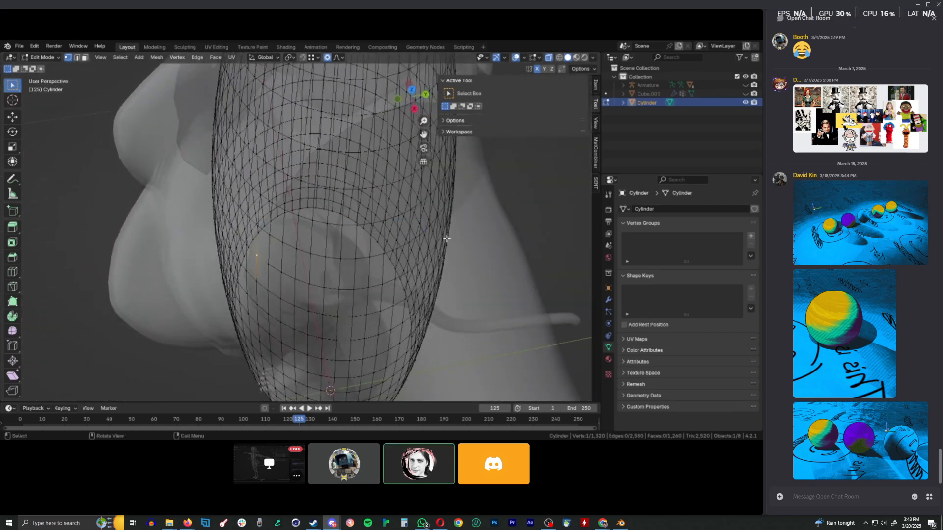
pyautogui.press('g')
pyautogui.press('y')
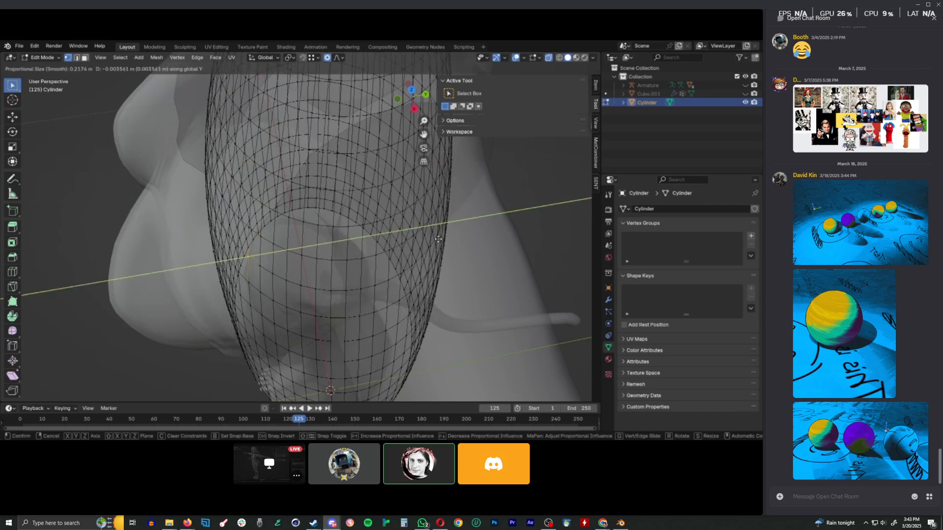
pyautogui.scroll(1, 427, 239)
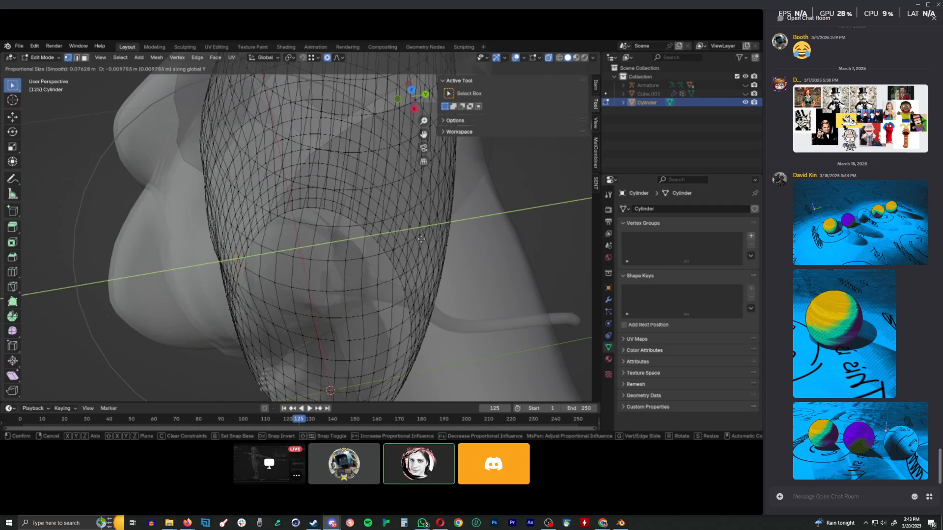
pyautogui.click(284, 248)
pyautogui.scroll(-6, 286, 247)
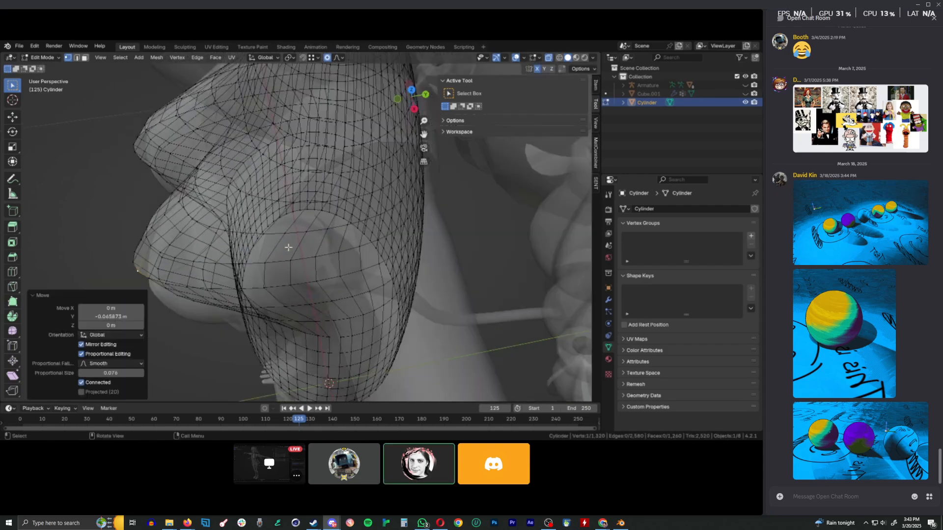
pyautogui.moveTo(288, 248); pyautogui.dragTo(299, 217, button='middle')
# - Try widening the cylinder at shoulder height by moving its side vertices outward along X with proportional editing, and undo the move
pyautogui.press('KP_1')
pyautogui.scroll(4, 374, 246)
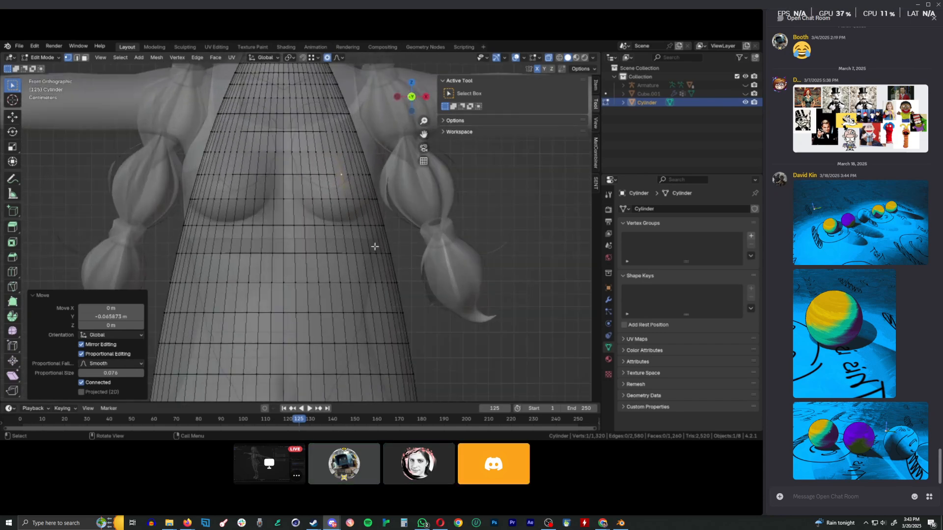
pyautogui.scroll(-3, 373, 144)
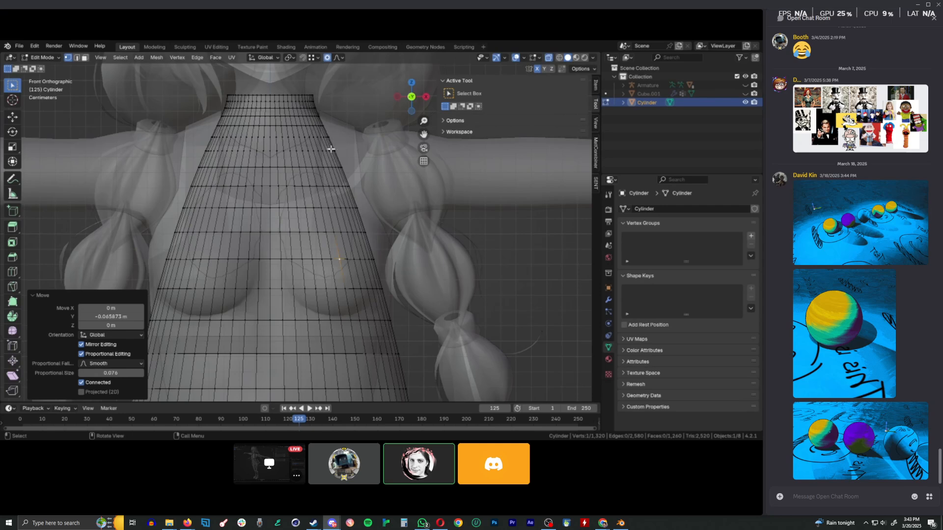
pyautogui.moveTo(334, 162); pyautogui.dragTo(380, 179)
pyautogui.press('g')
pyautogui.press('x')
pyautogui.scroll(3, 393, 180)
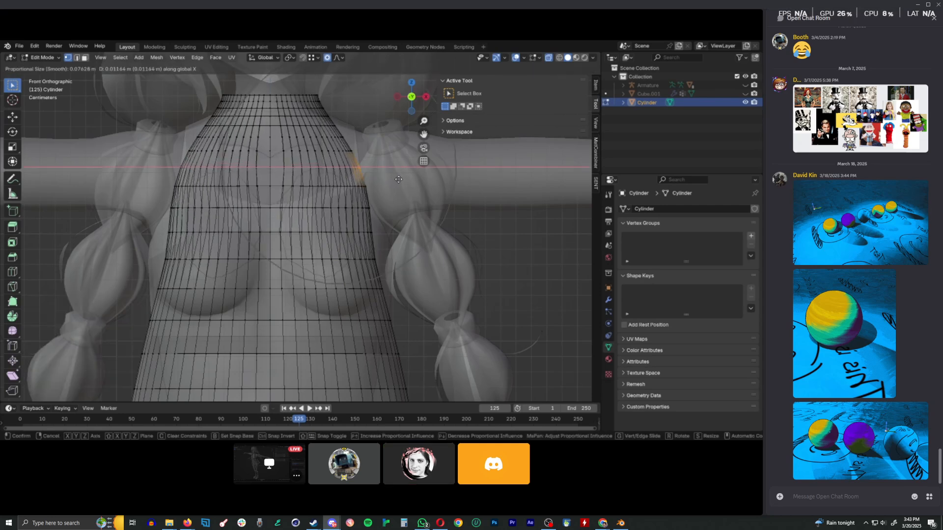
pyautogui.scroll(1, 422, 174)
pyautogui.click(430, 175)
pyautogui.hotkey('ctrl', 'z')
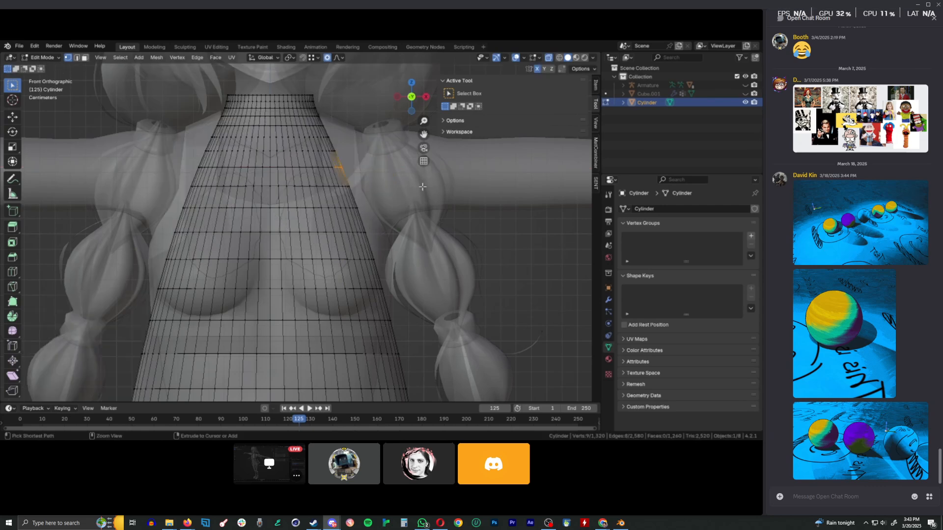
pyautogui.moveTo(353, 176); pyautogui.dragTo(410, 258)
pyautogui.press('g')
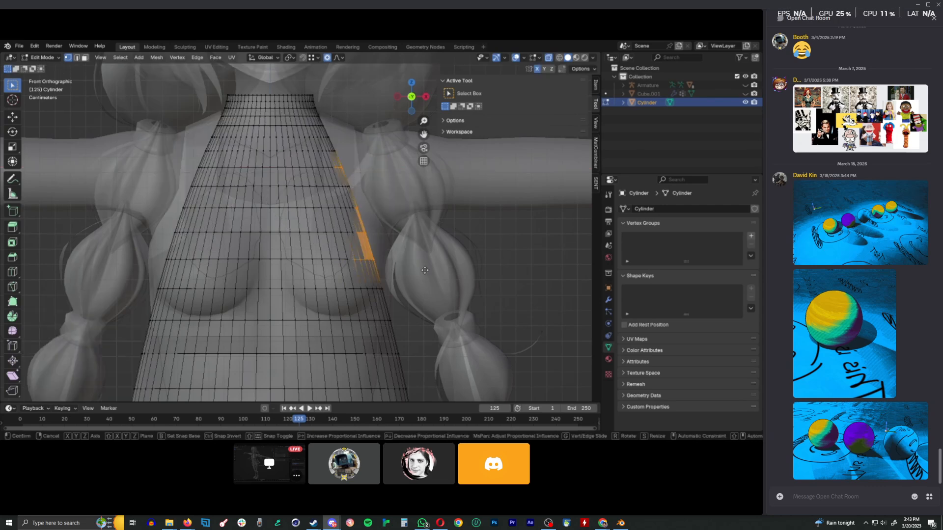
pyautogui.press('x')
pyautogui.press('Escape')
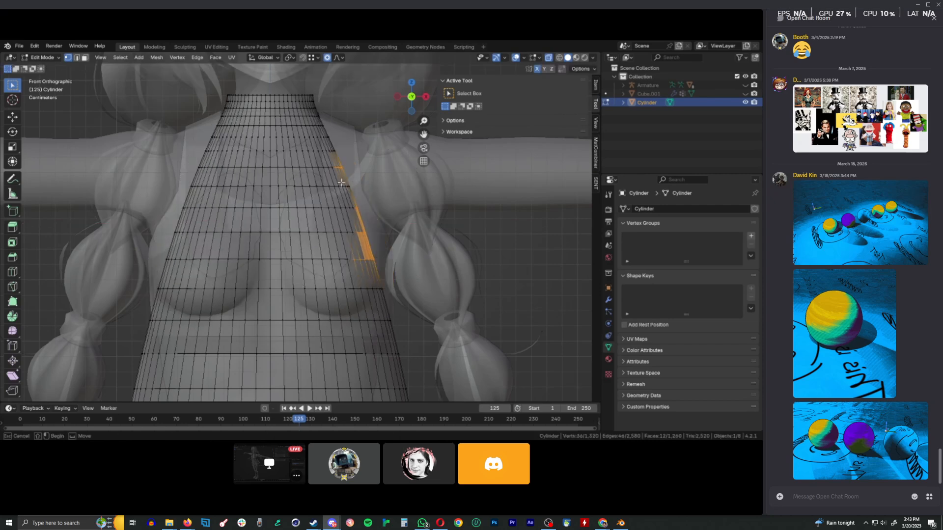
# - Move the side vertices between shoulder and bust about 0.0163 m outward along X with proportional size 0.052
pyautogui.press('g')
pyautogui.press('x')
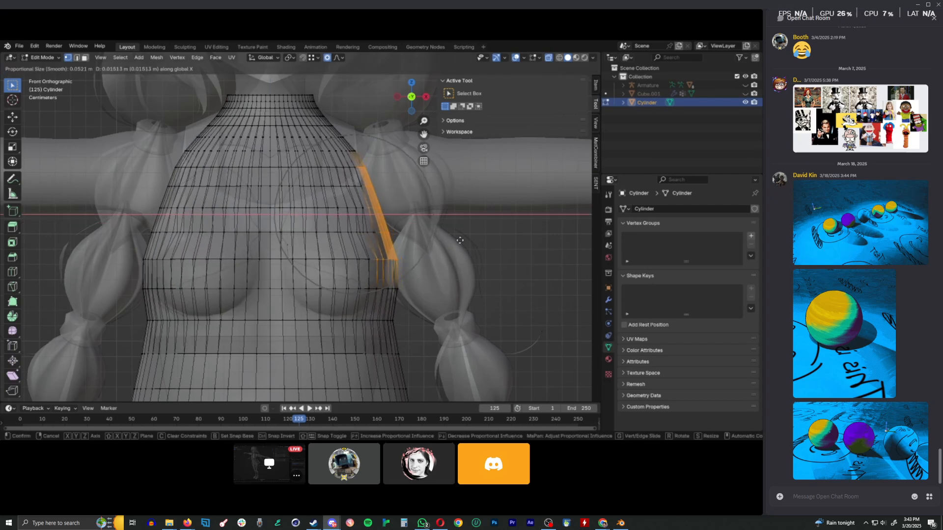
pyautogui.click(461, 240)
pyautogui.moveTo(461, 240); pyautogui.dragTo(388, 253, button='middle')
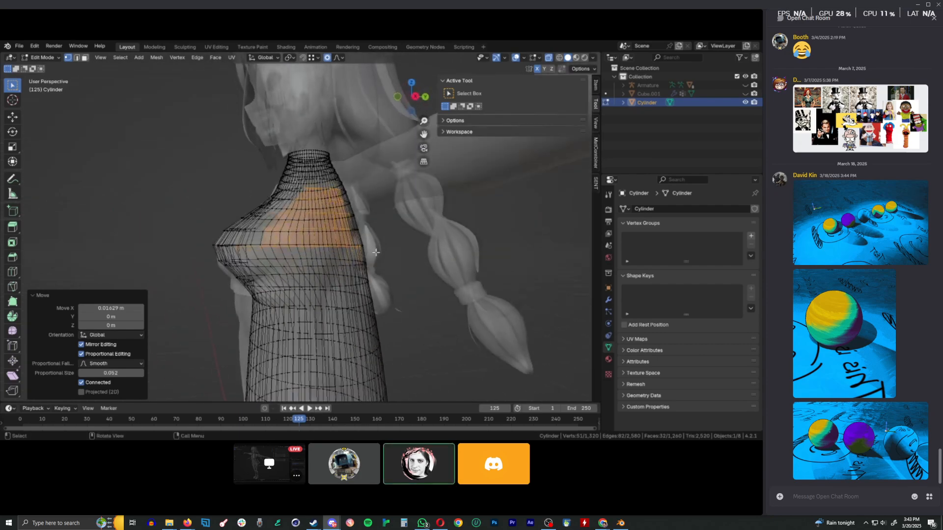
# - Move the front vertices just below the bust about -0.0208 m along Y with proportional size 0.084
pyautogui.press('KP_3')
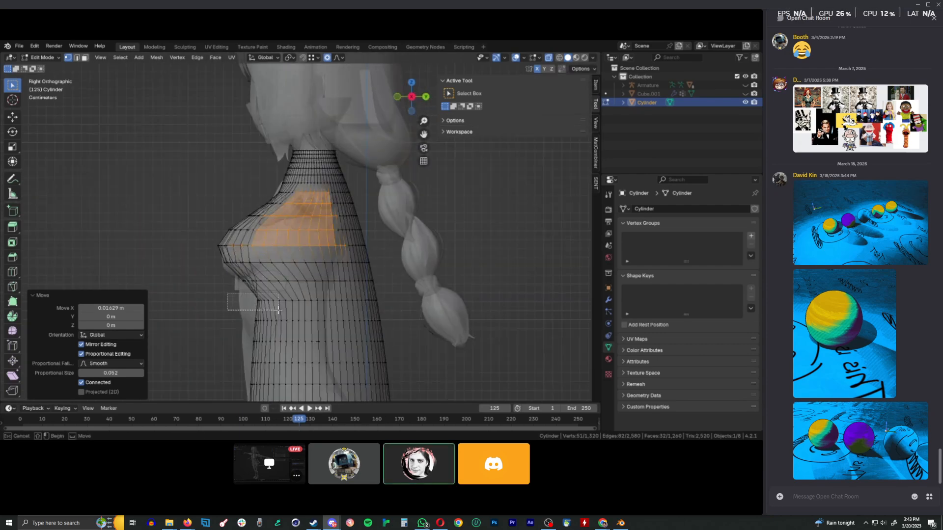
pyautogui.press('g')
pyautogui.press('y')
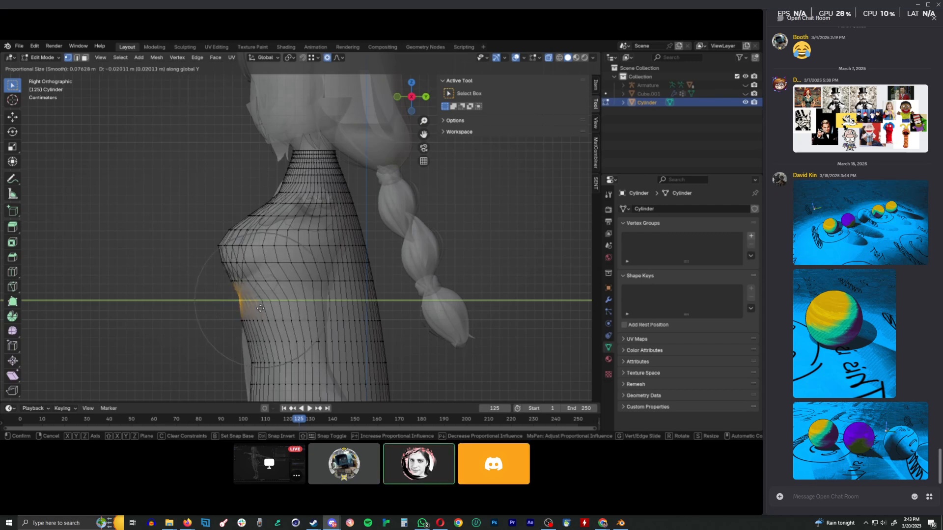
pyautogui.click(262, 368)
# - Move the front belly vertices about -0.0084 m along Y with proportional size 0.084
pyautogui.keyDown('shift'); pyautogui.moveTo(261, 368); pyautogui.dragTo(264, 306, button='middle'); pyautogui.keyUp('shift')
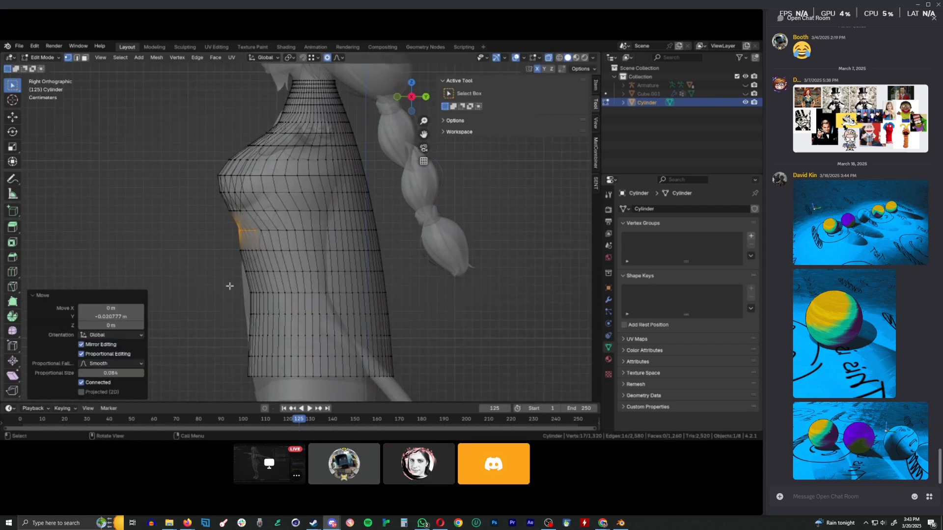
pyautogui.press('g')
pyautogui.press('y')
pyautogui.click(264, 306)
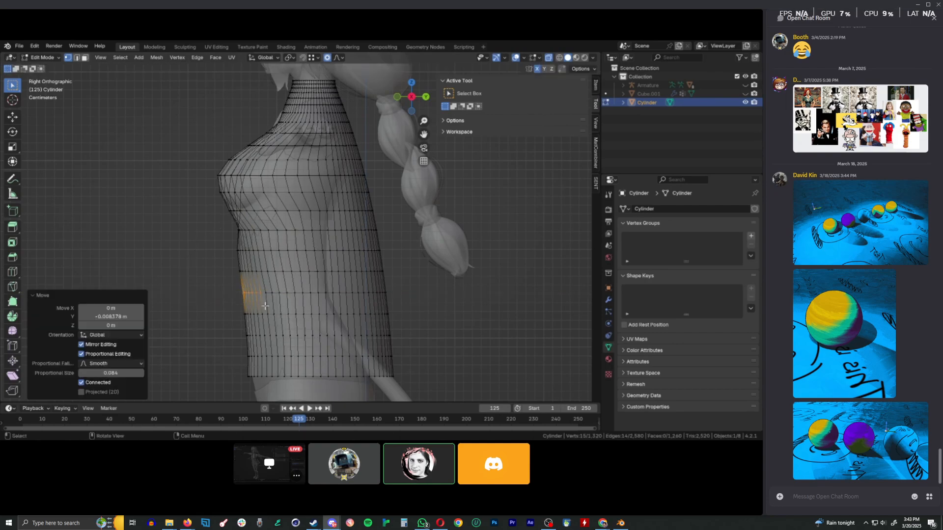
# - Move the back vertices at waist height about -0.0359 m along Y with proportional size 0.135
pyautogui.moveTo(250, 210); pyautogui.dragTo(286, 217, button='middle')
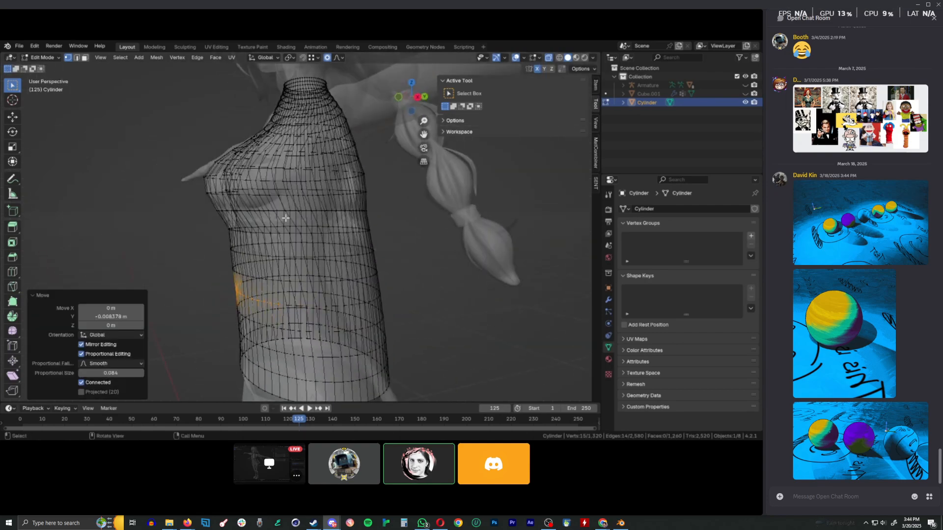
pyautogui.press('KP_3')
pyautogui.moveTo(392, 261); pyautogui.dragTo(346, 218)
pyautogui.press('g')
pyautogui.press('y')
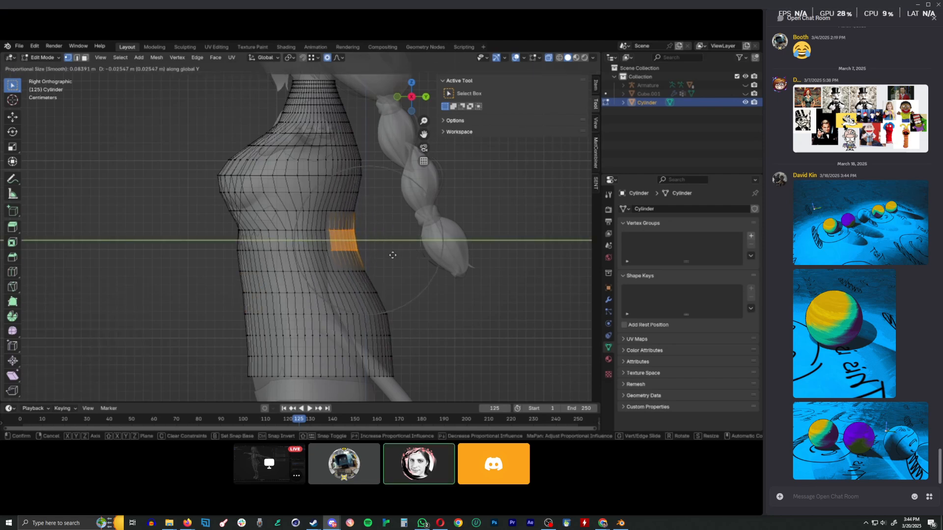
pyautogui.click(389, 265)
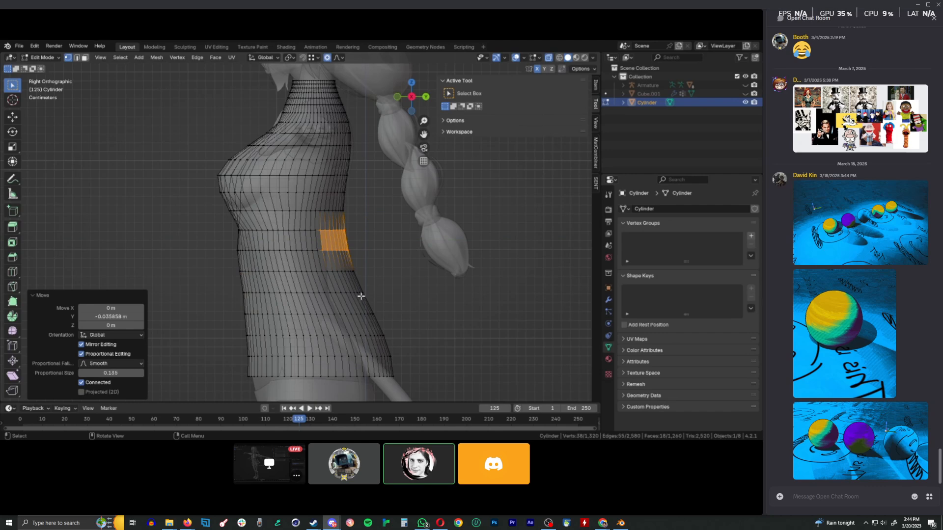
# - Move the lower back vertices above the tail about -0.0171 m along Y with proportional size 0.135
pyautogui.moveTo(359, 290); pyautogui.dragTo(387, 319)
pyautogui.press('g')
pyautogui.press('y')
pyautogui.click(373, 321)
pyautogui.scroll(-1, 364, 319)
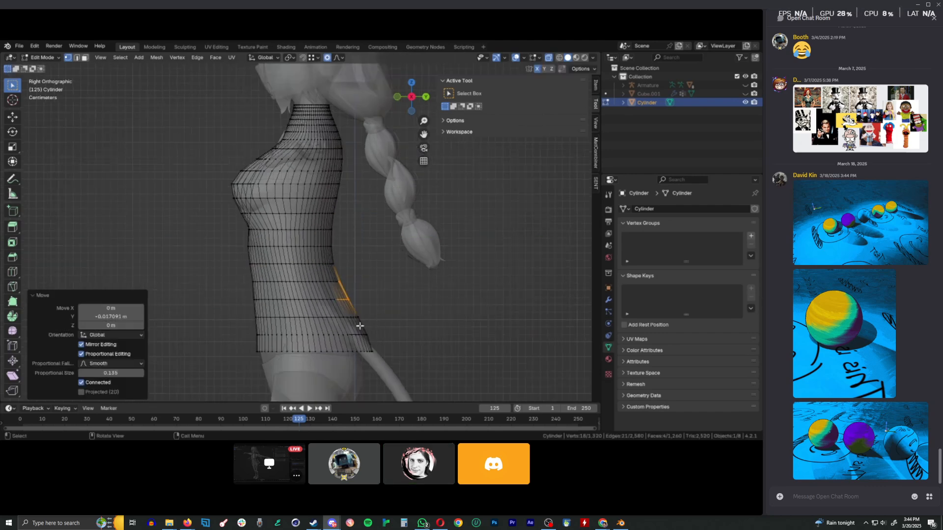
# - Shift the front vertex row under the bust about -0.0021 m along Y with proportional size 0.069
pyautogui.scroll(4, 294, 282)
pyautogui.moveTo(185, 228); pyautogui.dragTo(214, 239)
pyautogui.press('g')
pyautogui.press('y')
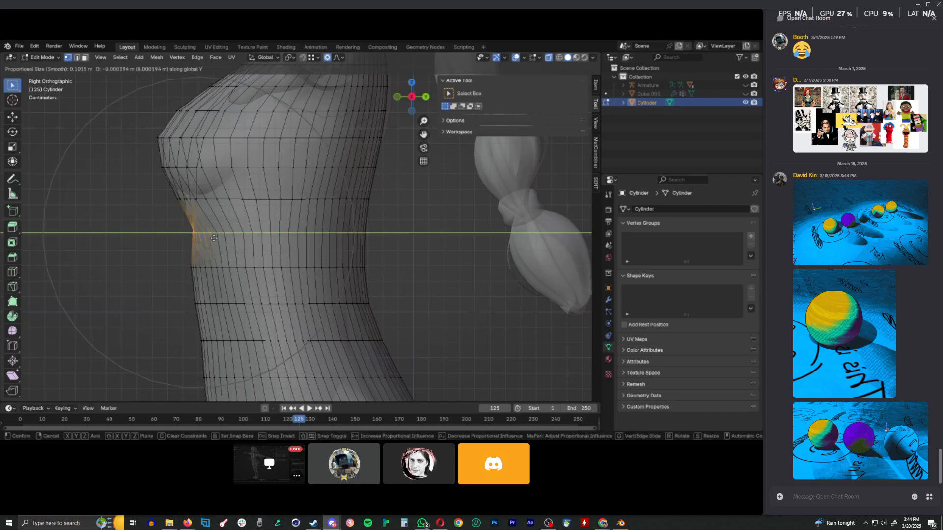
pyautogui.click(214, 239)
pyautogui.moveTo(215, 238); pyautogui.dragTo(297, 237, button='middle')
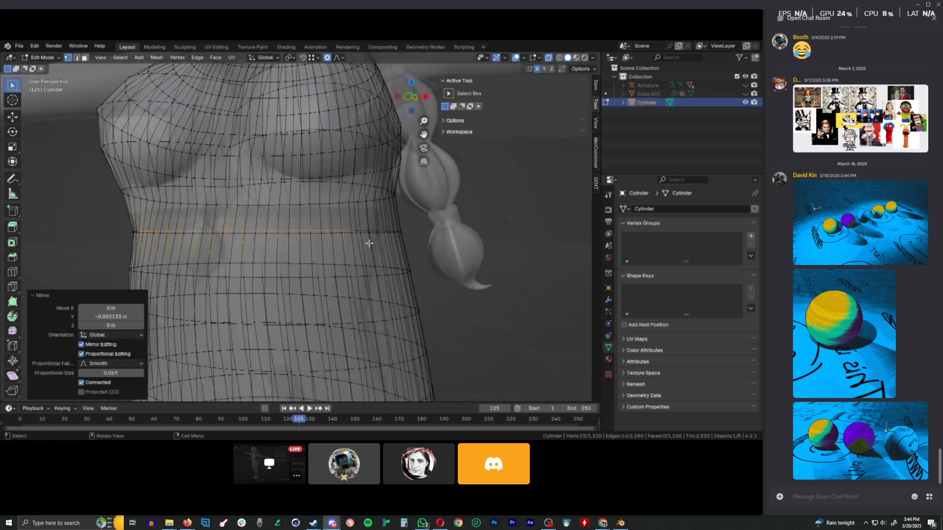
# - Scale the vertex ring just under the bust to about 1.046 along X with proportional size 0.069
pyautogui.press('KP_1')
pyautogui.scroll(-1, 368, 239)
pyautogui.moveTo(164, 193); pyautogui.dragTo(394, 216)
pyautogui.press('s')
pyautogui.press('x')
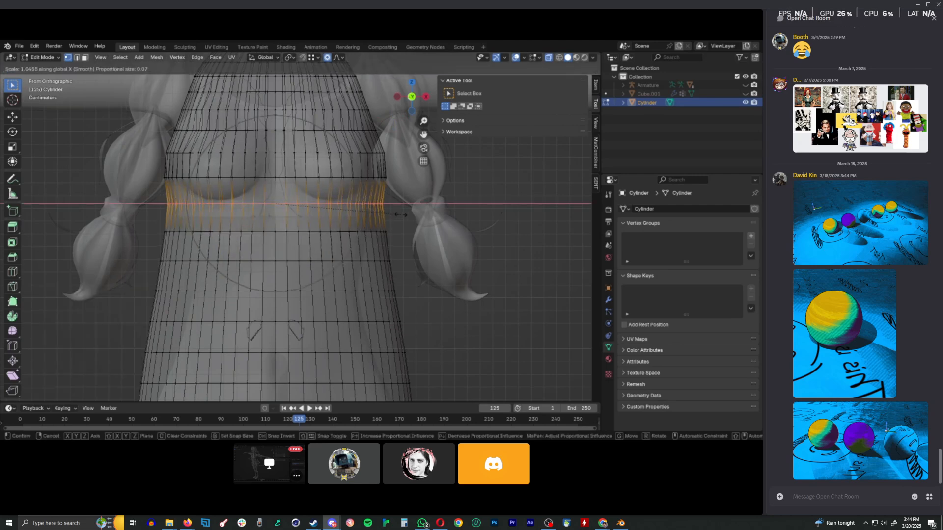
pyautogui.click(401, 215)
pyautogui.hotkey('alt', 'z')
pyautogui.scroll(-2, 400, 215)
pyautogui.keyDown('shift'); pyautogui.moveTo(296, 213); pyautogui.dragTo(293, 284, button='middle'); pyautogui.keyUp('shift')
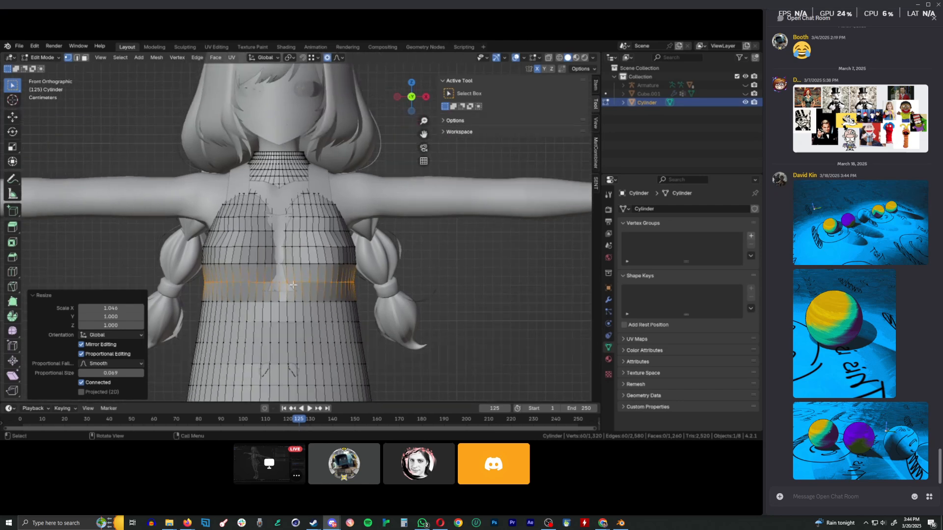
# - Move the front center vertex column from the chest to below the bust about -0.0061 m along Y
pyautogui.click(285, 297)
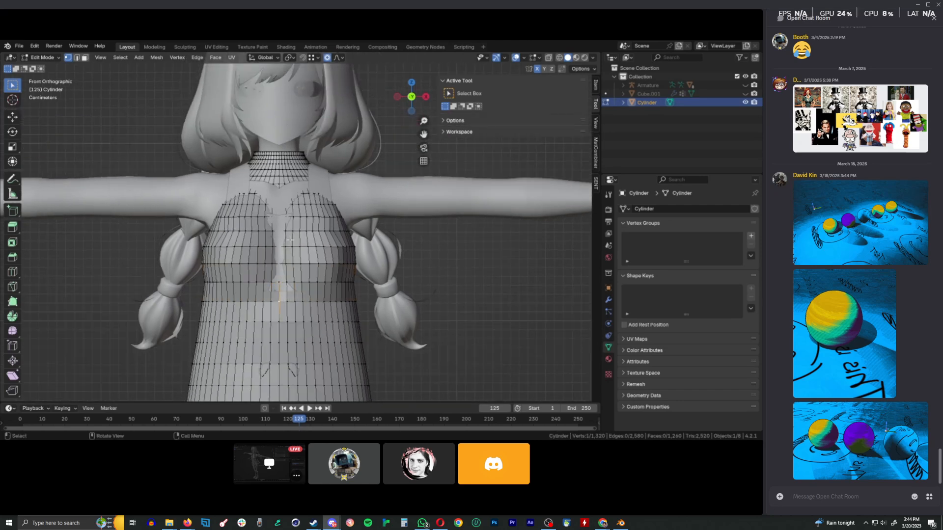
pyautogui.keyDown('ctrl'); pyautogui.click(279, 190); pyautogui.keyUp('ctrl')
pyautogui.moveTo(279, 189); pyautogui.dragTo(344, 254, button='middle')
pyautogui.press('g')
pyautogui.press('y')
pyautogui.click(326, 286)
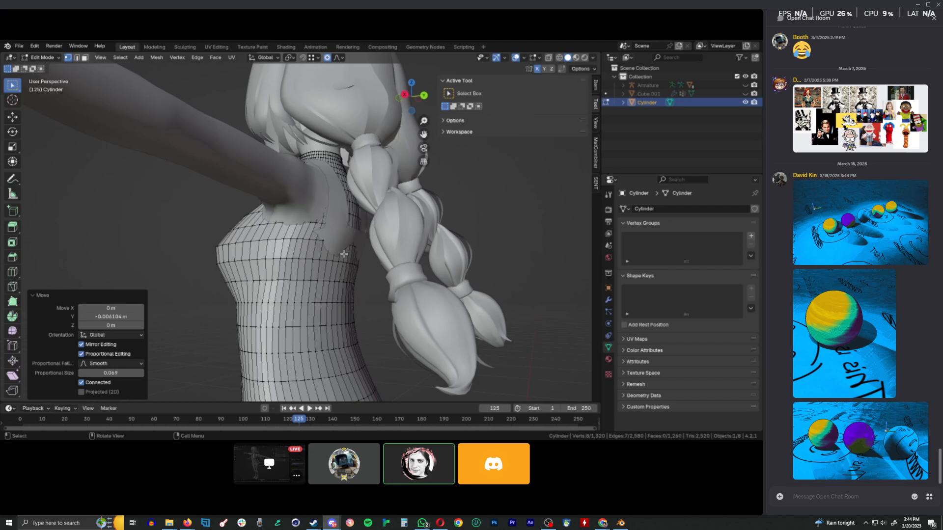
# - Move the back vertex behind the armpit about 0.0059 m along Y
pyautogui.click(339, 227)
pyautogui.press('g')
pyautogui.press('y')
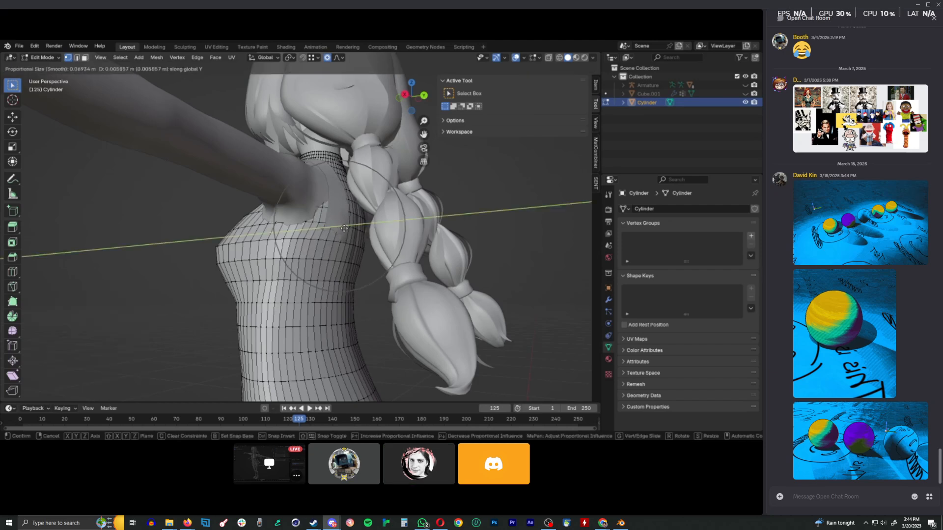
# - Move the upper back vertex behind the shoulder about 0.0031 m along Y and 0.0096 m along X
pyautogui.click(340, 194)
pyautogui.press('g')
pyautogui.press('y')
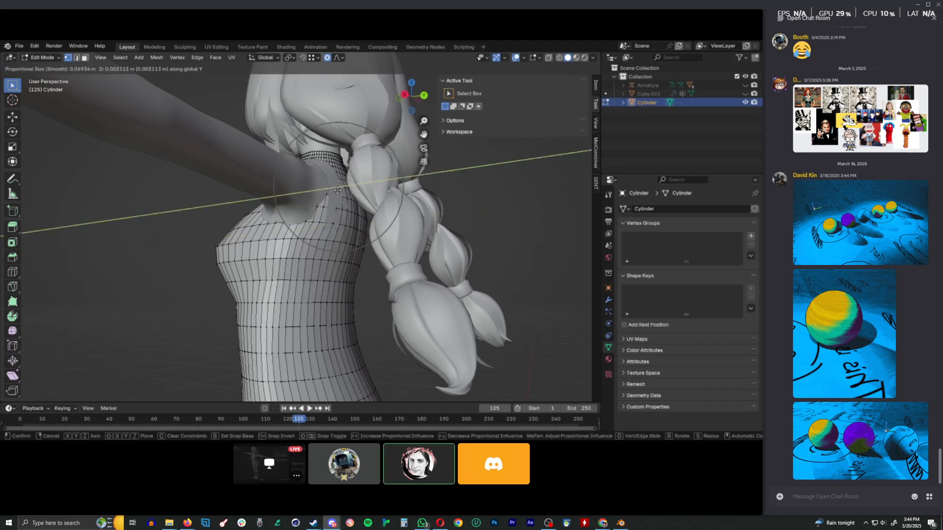
pyautogui.click(338, 190)
pyautogui.press('g')
pyautogui.press('x')
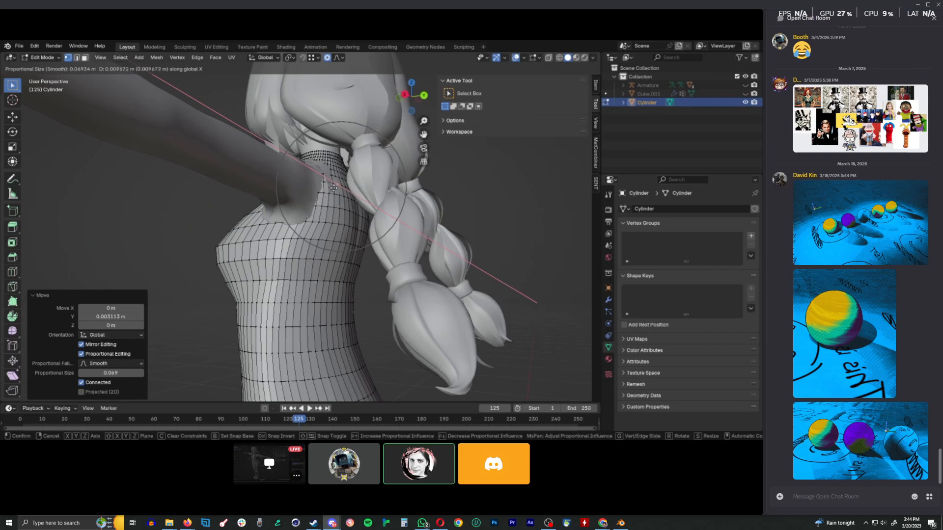
pyautogui.click(334, 188)
pyautogui.moveTo(334, 188); pyautogui.dragTo(326, 312, button='middle')
# - Switch the garment to Sculpt Mode and set the Smooth brush to 66 px radius and 0.424 strength
pyautogui.moveTo(237, 251); pyautogui.dragTo(300, 263, button='middle')
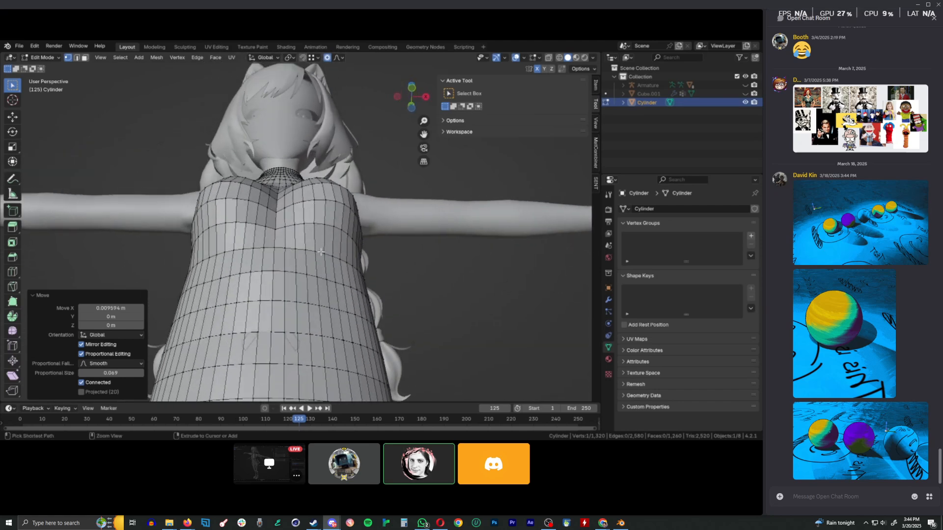
pyautogui.hotkey('ctrl', 'Tab')
pyautogui.click(320, 303)
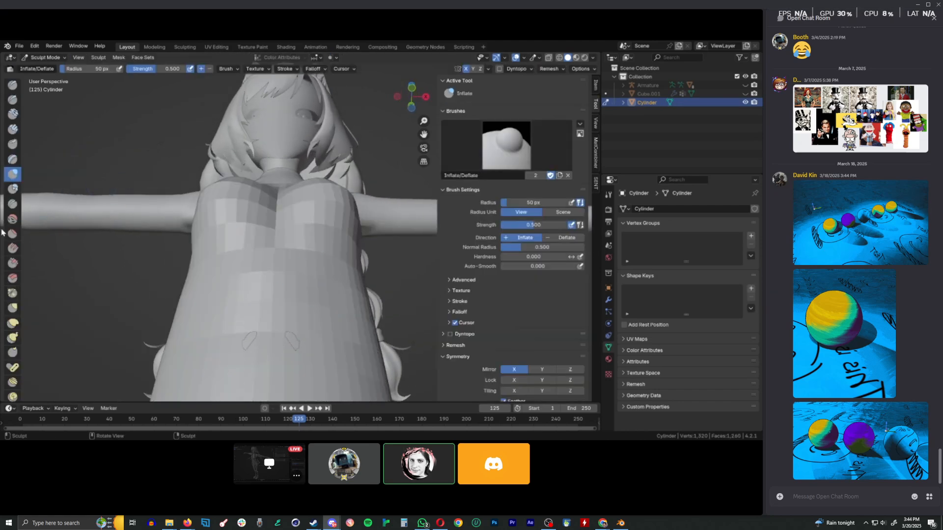
pyautogui.click(13, 219)
pyautogui.moveTo(275, 246)
pyautogui.mouseDown(button='middle')
pyautogui.moveTo(307, 248)
pyautogui.moveTo(312, 206)
pyautogui.mouseUp(button='middle')
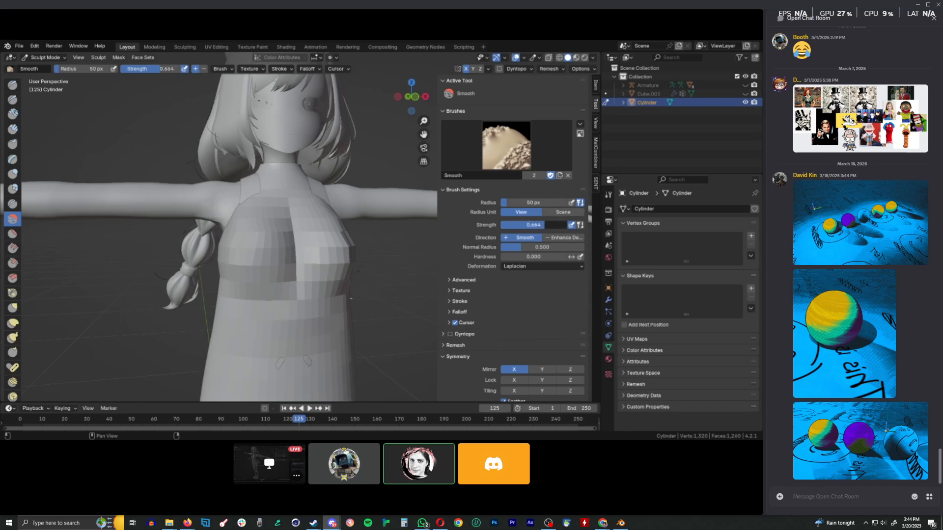
pyautogui.moveTo(545, 225); pyautogui.dragTo(529, 225)
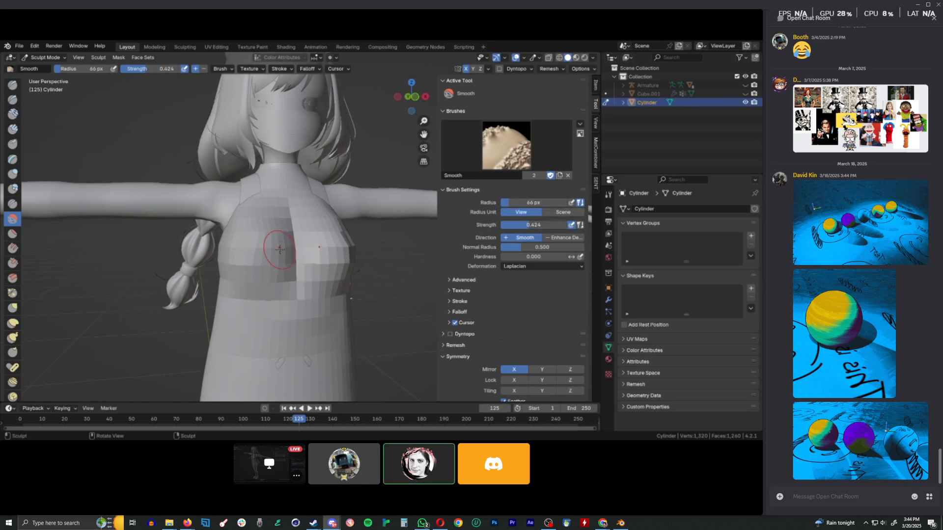
# - Smooth the faceted surface of the garment over both sides of the bust
pyautogui.moveTo(275, 251); pyautogui.dragTo(294, 299, button='middle')
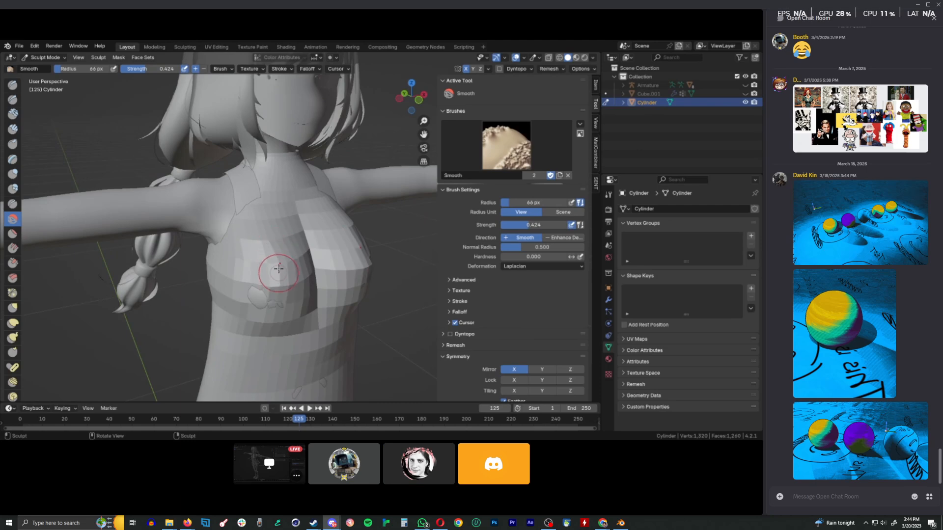
pyautogui.scroll(1, 290, 284)
pyautogui.moveTo(372, 284); pyautogui.dragTo(378, 269)
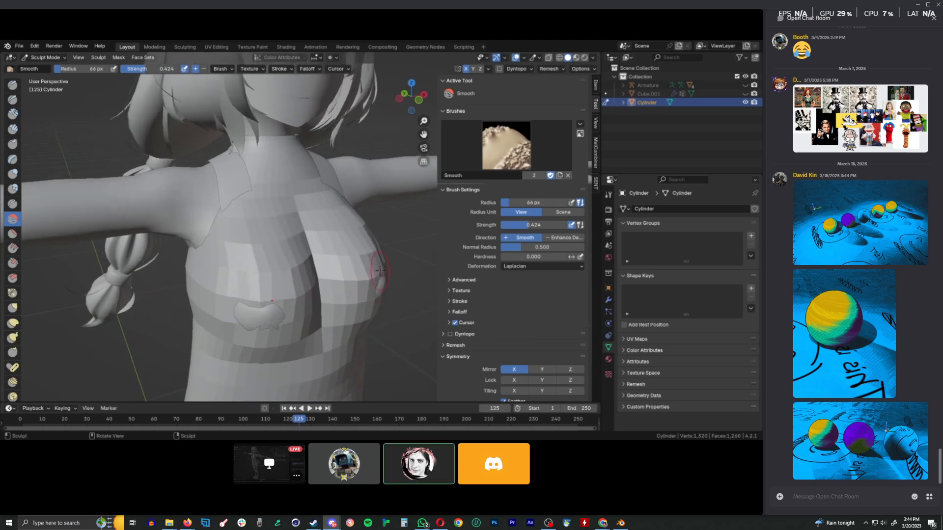
pyautogui.moveTo(267, 264); pyautogui.dragTo(237, 272)
pyautogui.moveTo(220, 302)
pyautogui.mouseDown(button='middle')
pyautogui.moveTo(238, 270)
pyautogui.moveTo(250, 275)
pyautogui.moveTo(298, 242)
pyautogui.moveTo(297, 221)
pyautogui.mouseUp(button='middle')
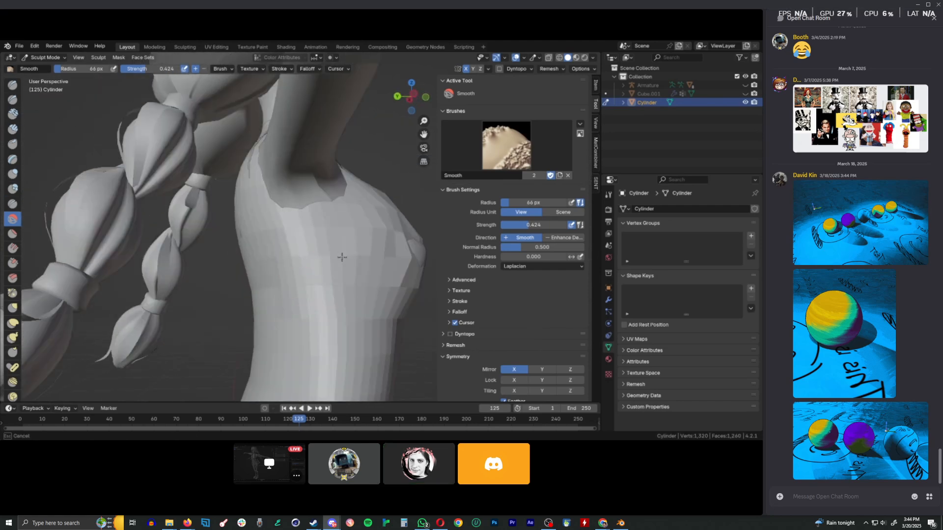
pyautogui.click(433, 253)
# - In Edit Mode, move the front vertices below the bust about 0.0047 m along Y with proportional size 0.039
pyautogui.press('Tab')
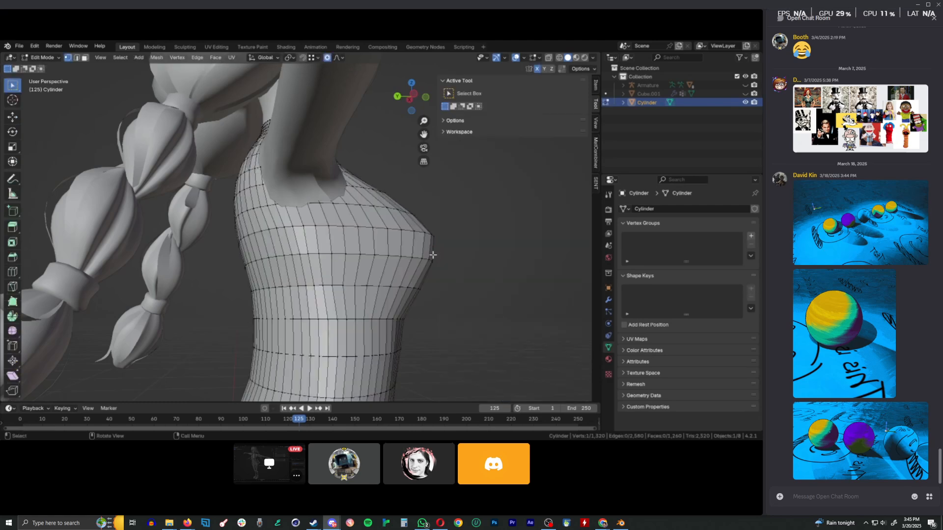
pyautogui.press('KP_3')
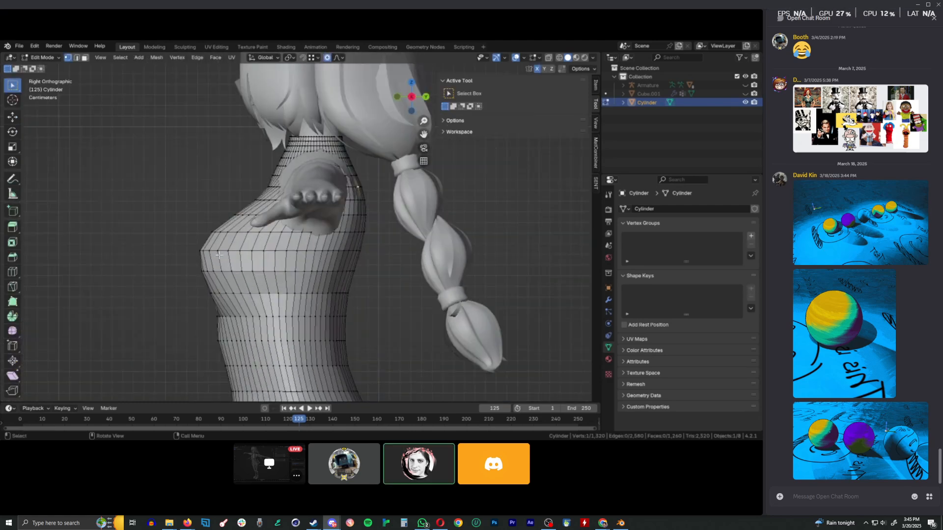
pyautogui.moveTo(205, 335); pyautogui.dragTo(226, 345)
pyautogui.hotkey('alt', 'z')
pyautogui.press('g')
pyautogui.press('y')
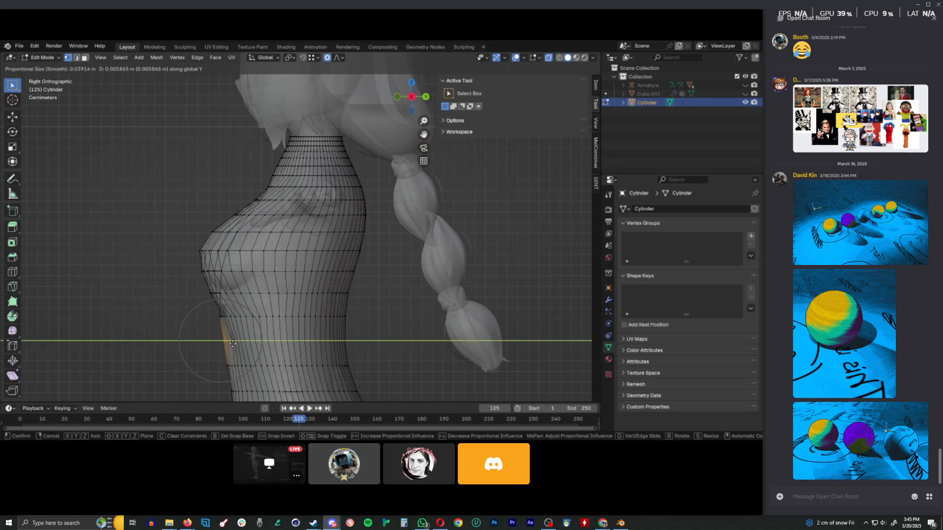
pyautogui.click(231, 343)
# - Move the front vertices directly beneath the bust about 0.0019 m along Y with proportional size 0.039
pyautogui.scroll(4, 280, 268)
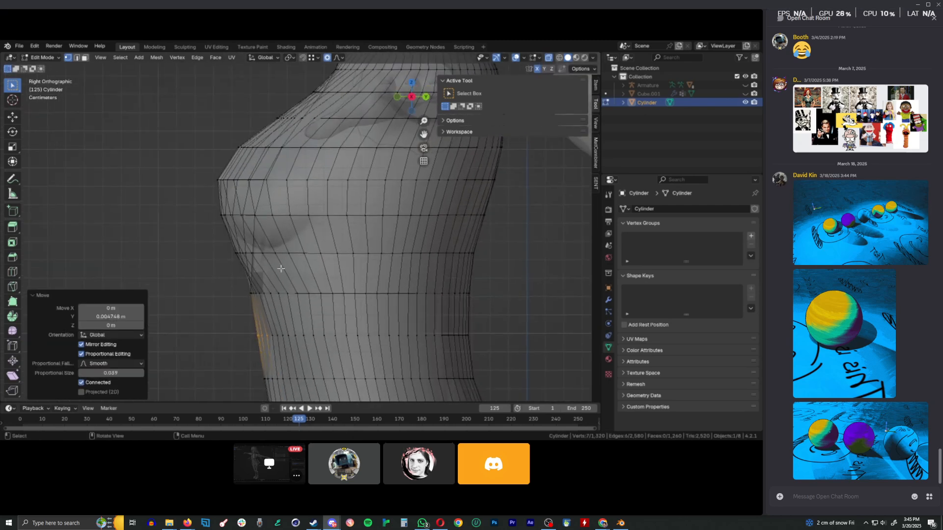
pyautogui.moveTo(221, 246); pyautogui.dragTo(262, 262)
pyautogui.press('g')
pyautogui.press('y')
pyautogui.click(266, 257)
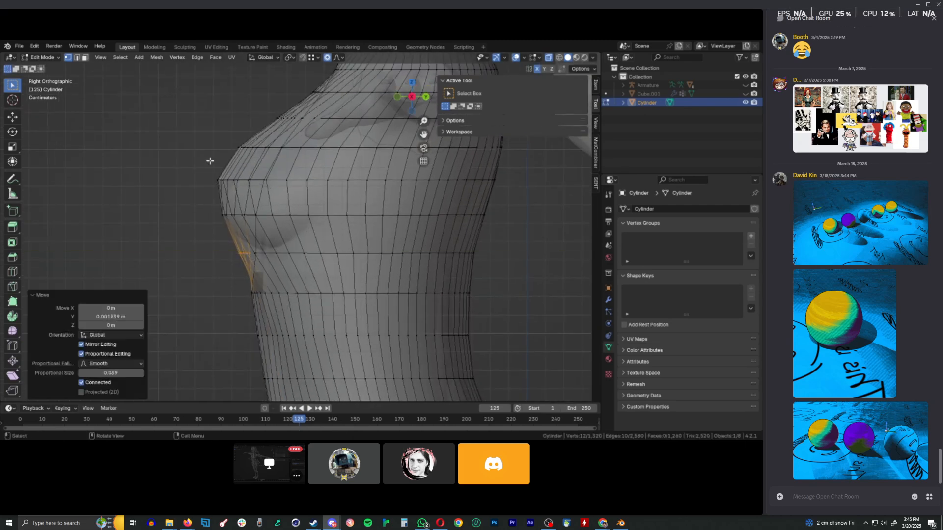
# - Move the foremost bust vertices about 0.0047 m along Y with proportional size 0.039
pyautogui.moveTo(210, 160); pyautogui.dragTo(230, 191)
pyautogui.press('g')
pyautogui.press('y')
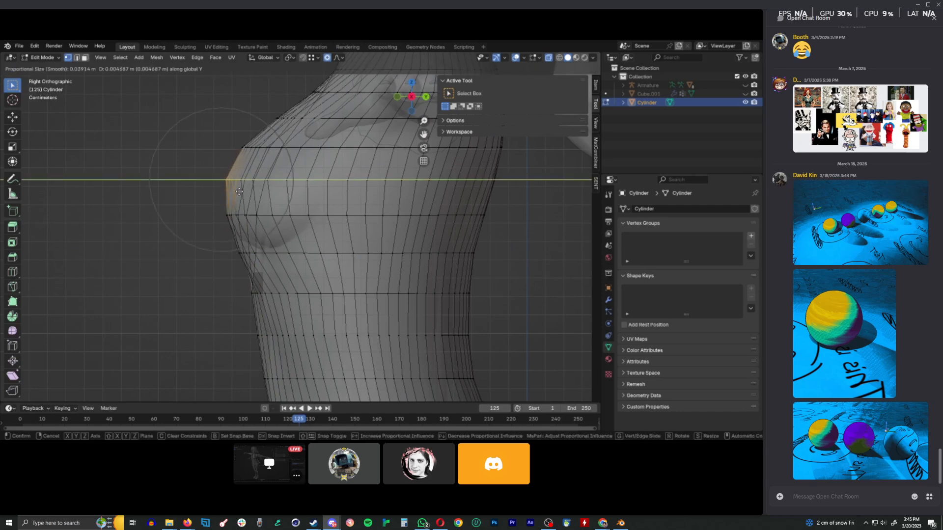
pyautogui.click(239, 191)
# - Move the front vertices on the upper slope of the bust about 0.0008 m along Y
pyautogui.moveTo(236, 129); pyautogui.dragTo(259, 157)
pyautogui.press('g')
pyautogui.press('y')
pyautogui.click(269, 169)
pyautogui.scroll(-4, 278, 189)
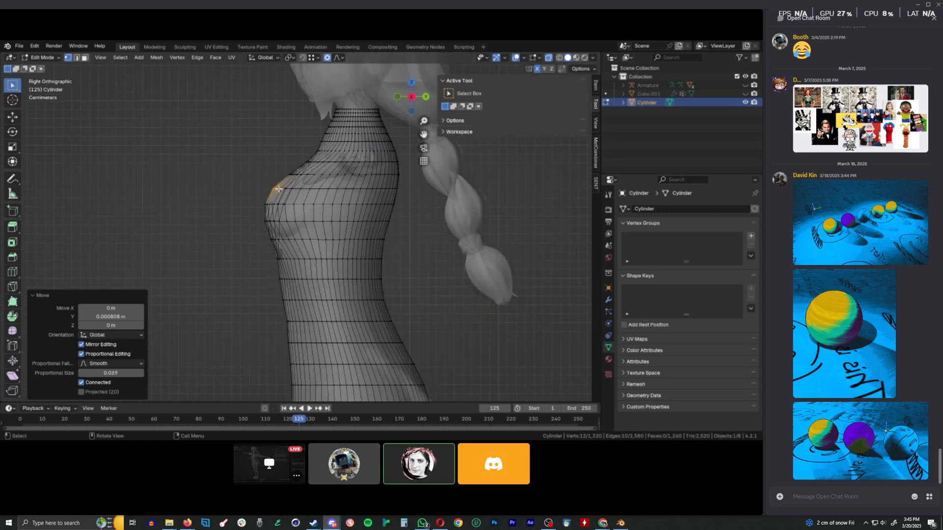
# - Turn off X-ray and subdivide the entire garment mesh with one cut
pyautogui.moveTo(278, 188)
pyautogui.mouseDown(button='middle')
pyautogui.moveTo(391, 246)
pyautogui.moveTo(428, 238)
pyautogui.moveTo(372, 237)
pyautogui.moveTo(281, 193)
pyautogui.moveTo(339, 227)
pyautogui.mouseUp(button='middle')
pyautogui.hotkey('ctrl', 'Tab')
pyautogui.hotkey('alt', 'z')
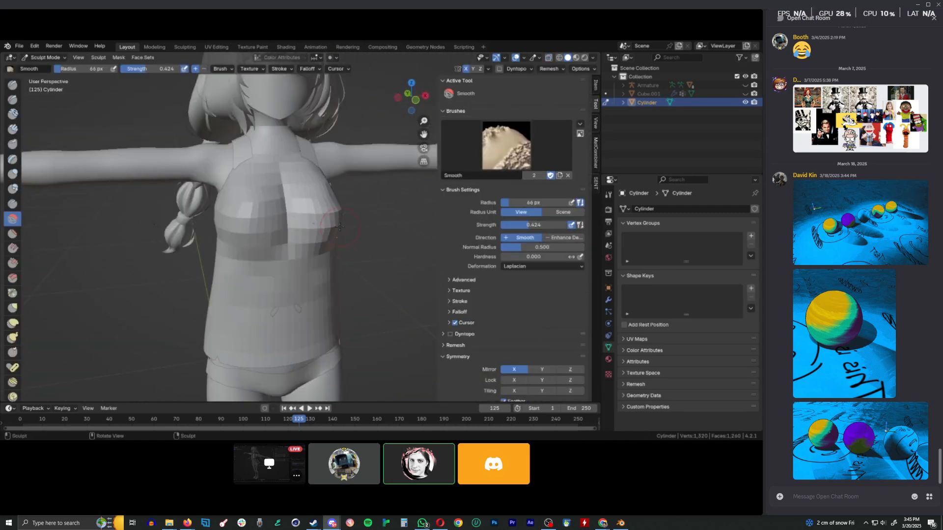
pyautogui.press('Tab')
pyautogui.press('F3')
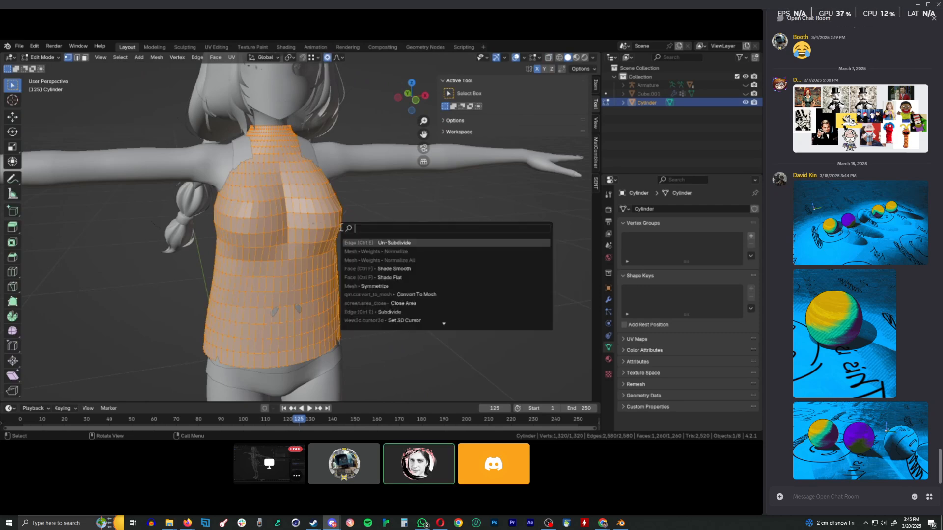
pyautogui.write('sub')
pyautogui.press('Down')
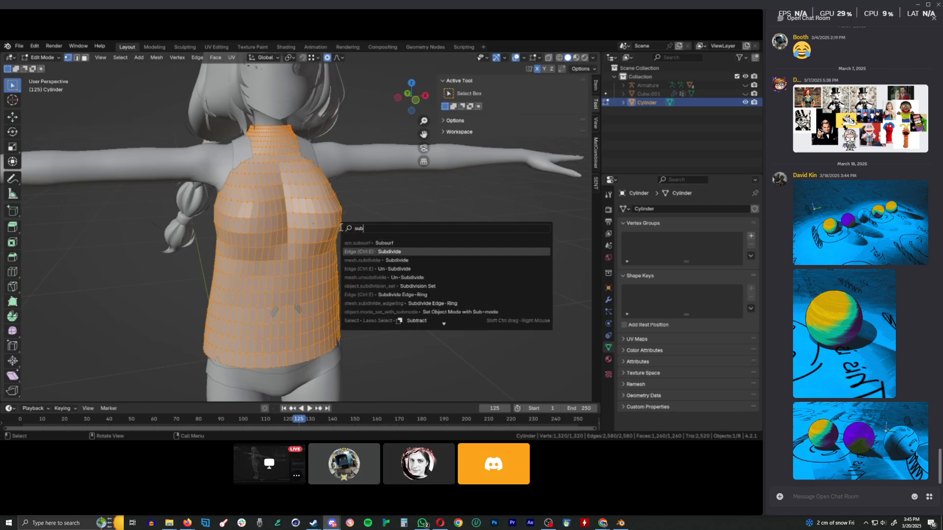
pyautogui.press('Return')
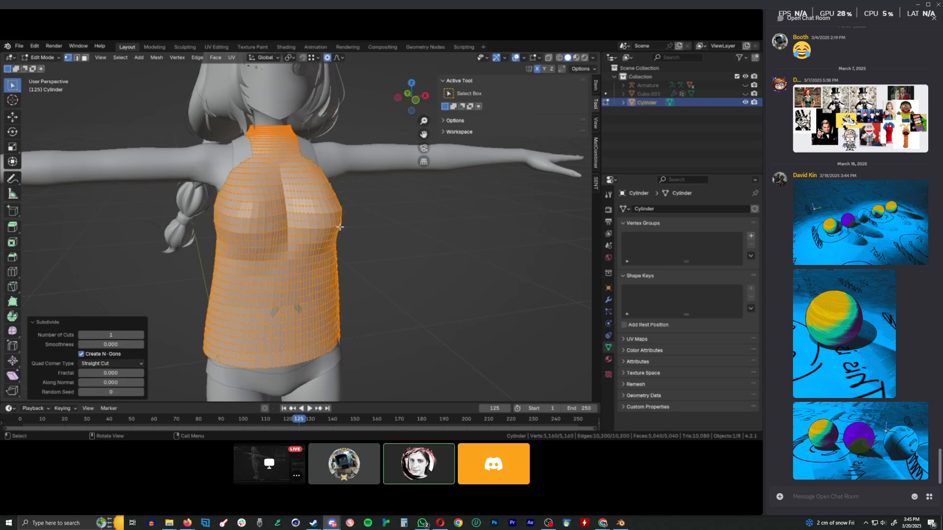
# - Check the subdivided garment from the side and return it to Sculpt Mode
pyautogui.scroll(3, 421, 213)
pyautogui.moveTo(421, 213); pyautogui.dragTo(385, 233, button='middle')
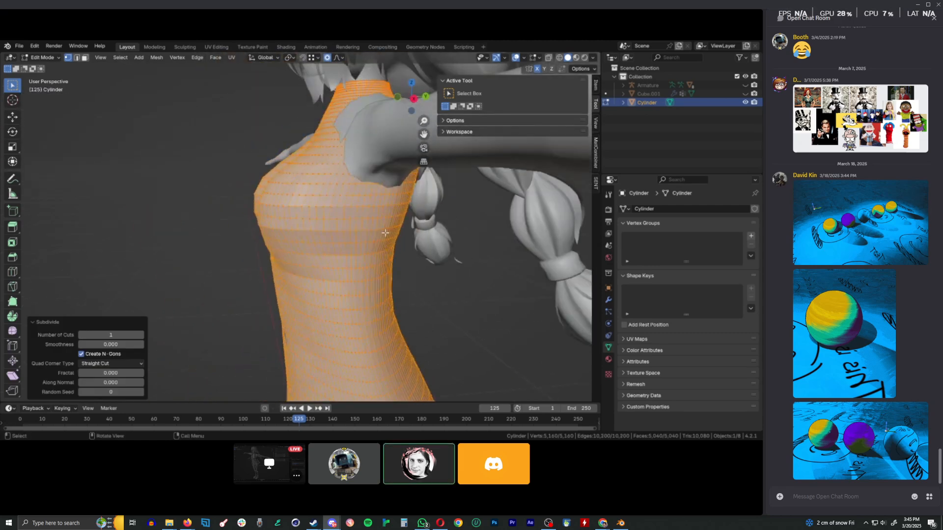
pyautogui.moveTo(335, 250); pyautogui.dragTo(322, 225, button='middle')
pyautogui.press('KP_3')
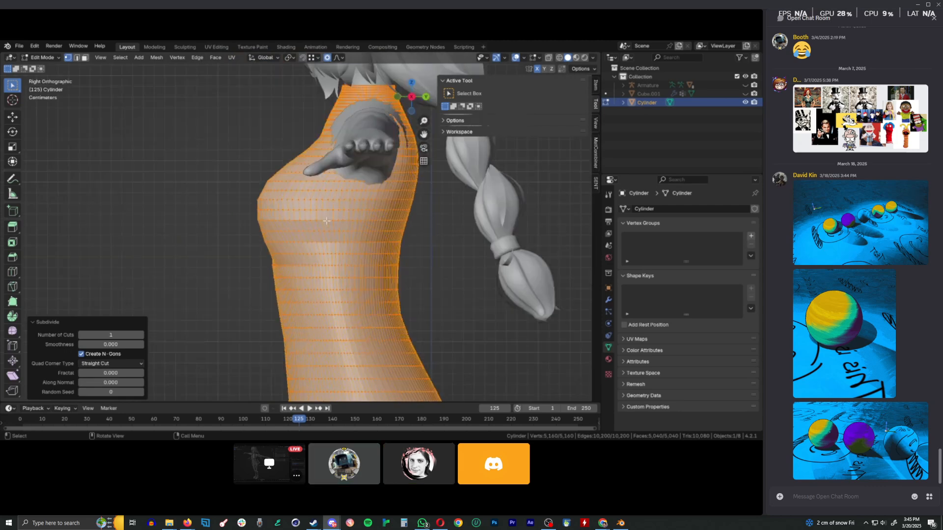
pyautogui.scroll(-1, 267, 250)
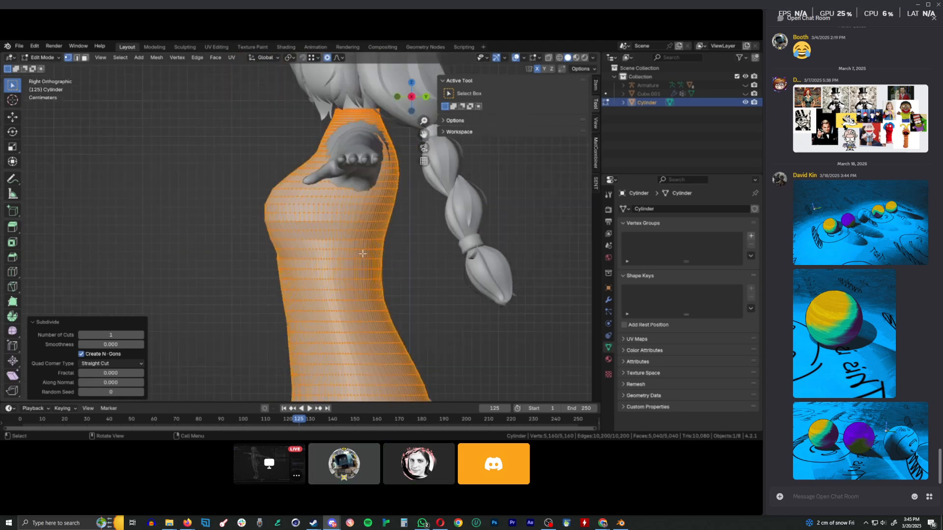
pyautogui.moveTo(346, 236); pyautogui.dragTo(355, 257, button='middle')
pyautogui.hotkey('ctrl', 'Tab')
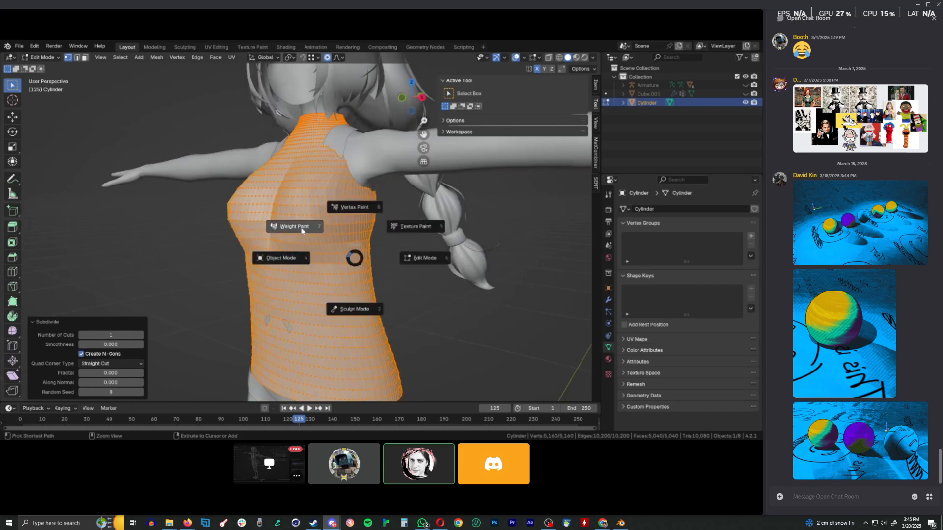
pyautogui.click(349, 310)
pyautogui.scroll(-1, 305, 224)
# - Smooth the garment across the bust, the area beneath it and the sides below the arms
pyautogui.moveTo(256, 221)
pyautogui.mouseDown(button='middle')
pyautogui.moveTo(277, 227)
pyautogui.moveTo(259, 225)
pyautogui.moveTo(250, 191)
pyautogui.mouseUp(button='middle')
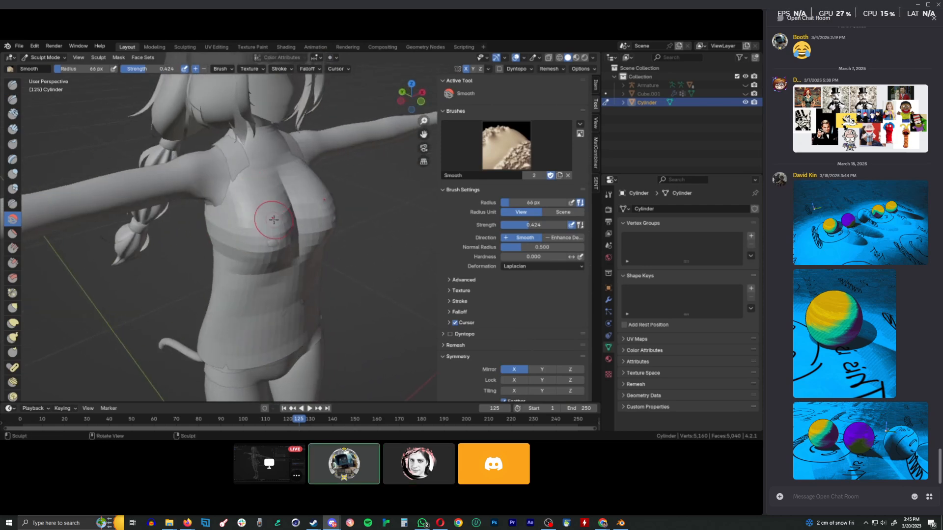
pyautogui.moveTo(302, 233)
pyautogui.mouseDown(button='middle')
pyautogui.moveTo(297, 243)
pyautogui.moveTo(267, 195)
pyautogui.mouseUp(button='middle')
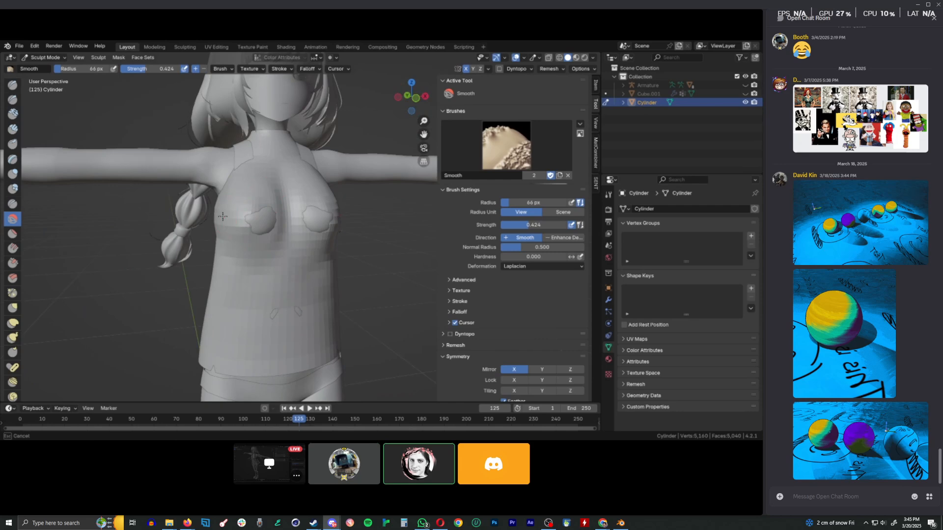
pyautogui.moveTo(222, 217); pyautogui.dragTo(263, 230, button='middle')
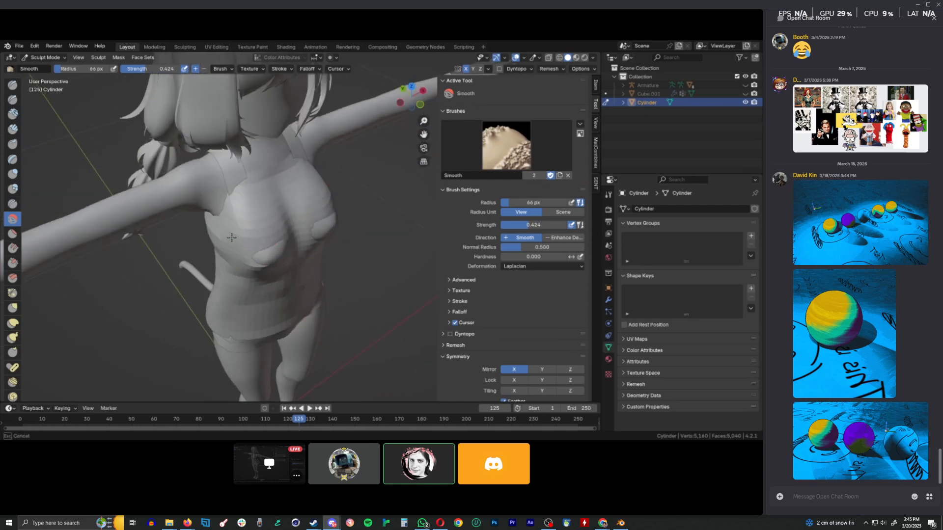
pyautogui.moveTo(223, 257); pyautogui.dragTo(267, 236, button='middle')
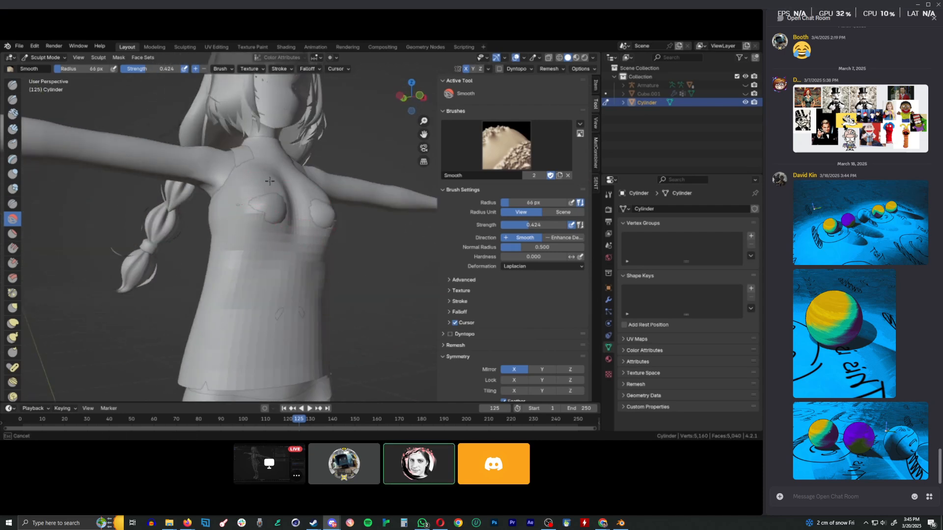
pyautogui.moveTo(269, 182); pyautogui.dragTo(273, 203, button='middle')
pyautogui.moveTo(273, 203)
pyautogui.mouseDown()
pyautogui.moveTo(248, 226)
pyautogui.moveTo(283, 221)
pyautogui.mouseUp()
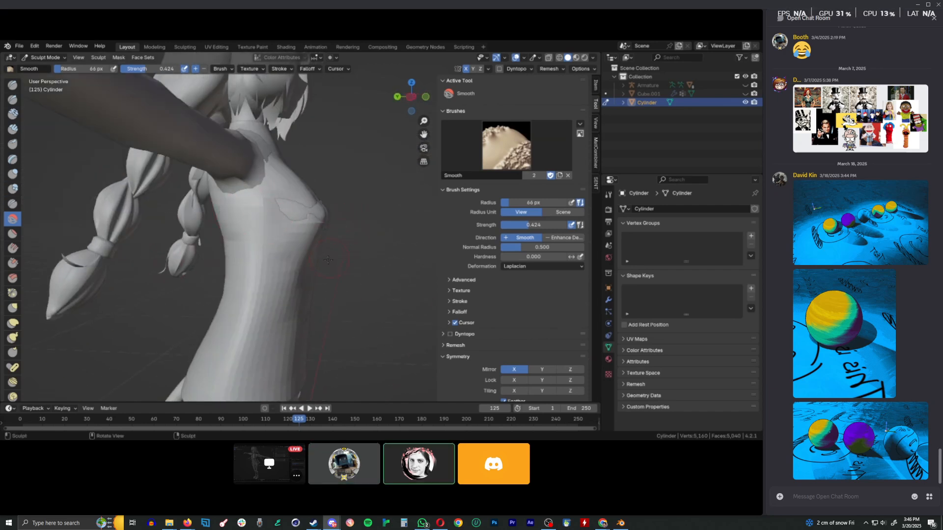
pyautogui.moveTo(305, 239)
pyautogui.mouseDown(button='middle')
pyautogui.moveTo(309, 256)
pyautogui.moveTo(331, 248)
pyautogui.moveTo(304, 248)
pyautogui.moveTo(295, 258)
pyautogui.mouseUp(button='middle')
pyautogui.moveTo(326, 225)
pyautogui.mouseDown(button='middle')
pyautogui.moveTo(316, 256)
pyautogui.moveTo(331, 210)
pyautogui.mouseUp(button='middle')
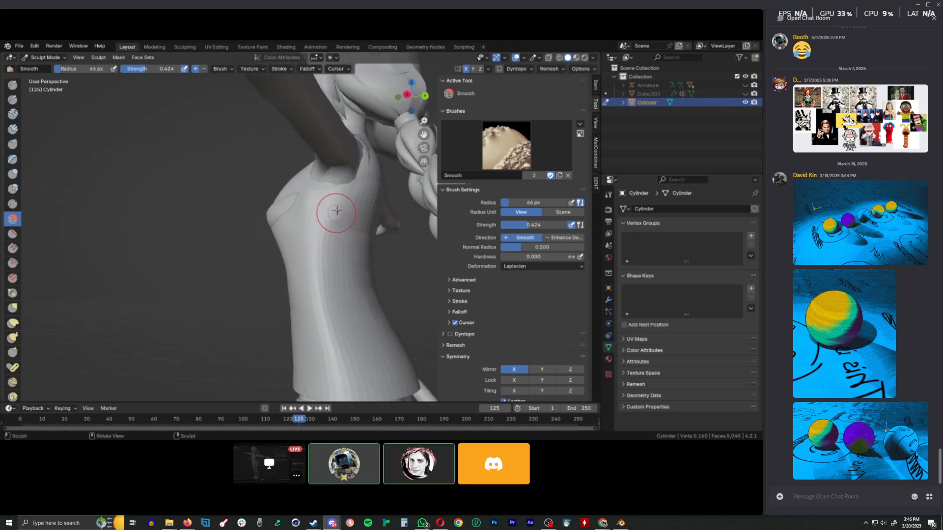
# - Try to shift a garment vertex on the bust forward along Y, then another across the bust along X
pyautogui.moveTo(331, 274); pyautogui.dragTo(233, 252, button='middle')
pyautogui.moveTo(285, 285); pyautogui.dragTo(219, 296, button='middle')
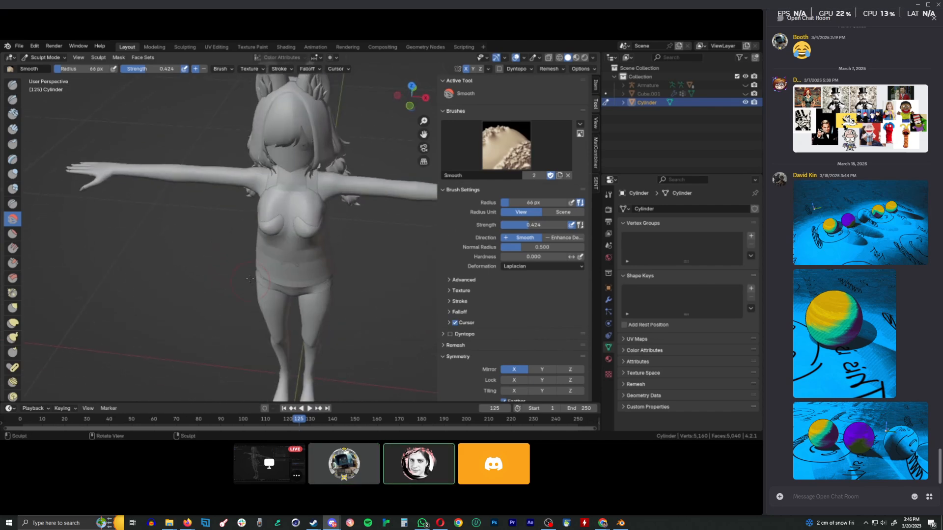
pyautogui.scroll(8, 337, 248)
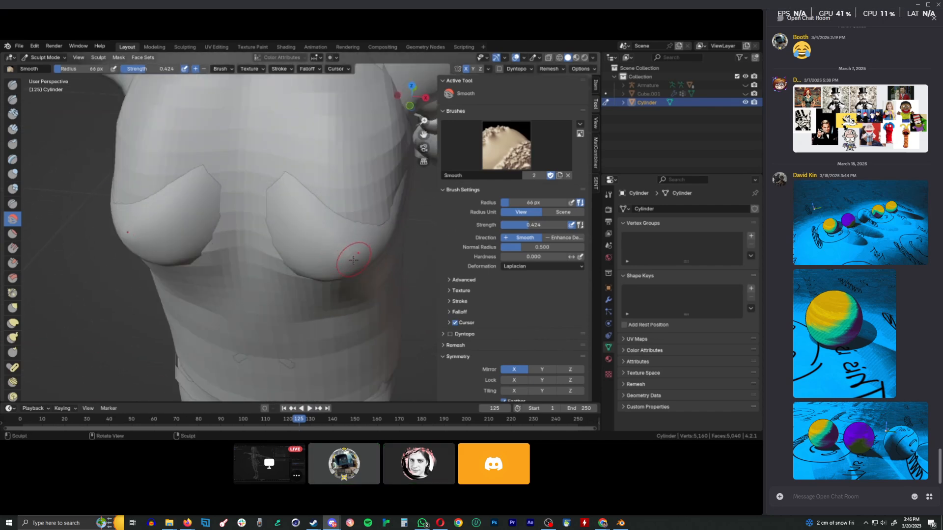
pyautogui.press('Tab')
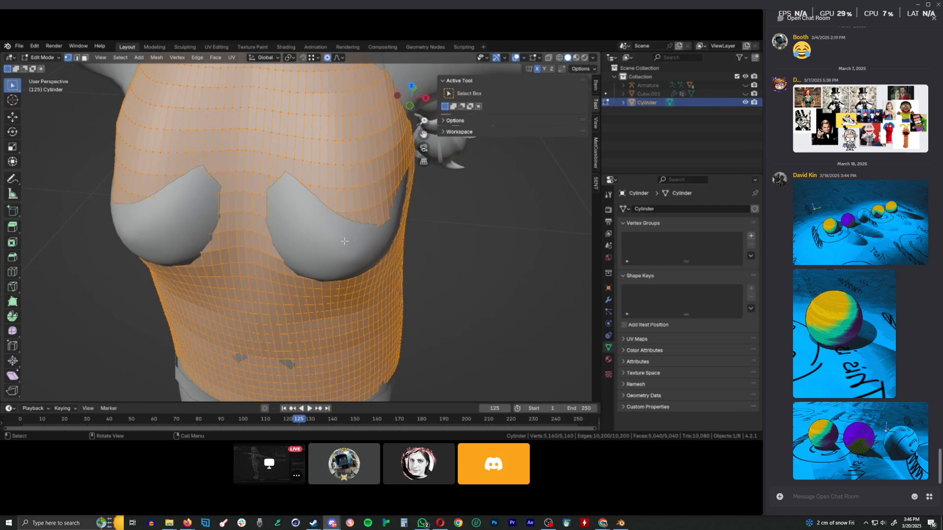
pyautogui.click(344, 241)
pyautogui.press('g')
pyautogui.press('y')
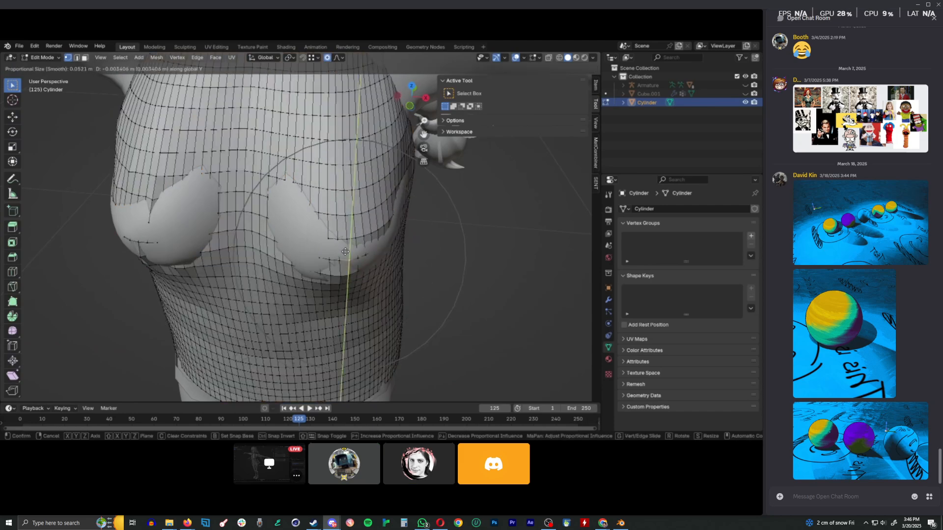
pyautogui.click(345, 252)
pyautogui.press('g')
pyautogui.press('x')
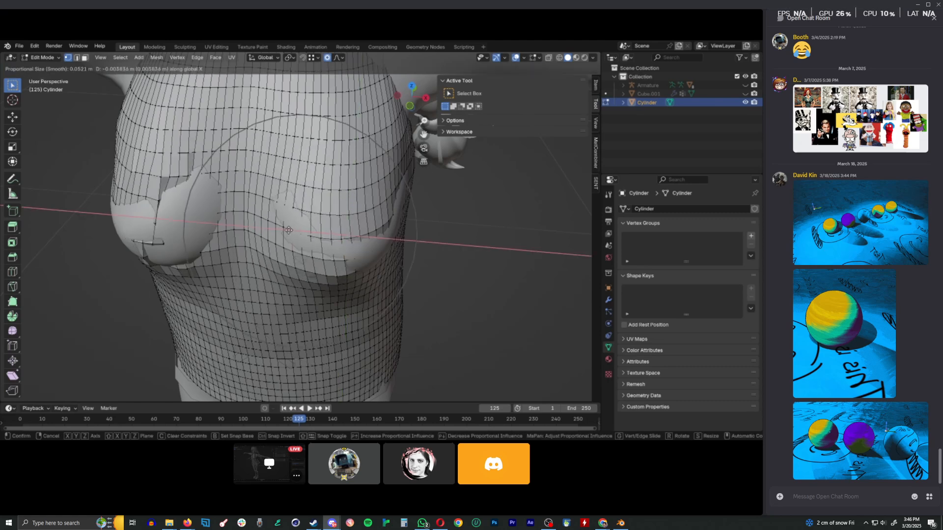
pyautogui.click(291, 230)
# - Cancel the further Y move on the bust and undo the recent vertex moves
pyautogui.press('g')
pyautogui.press('y')
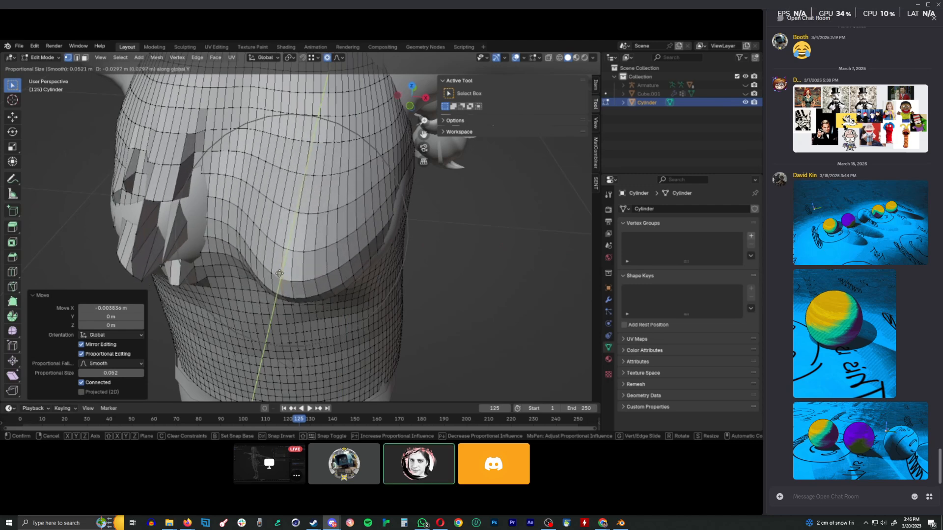
pyautogui.press('Escape')
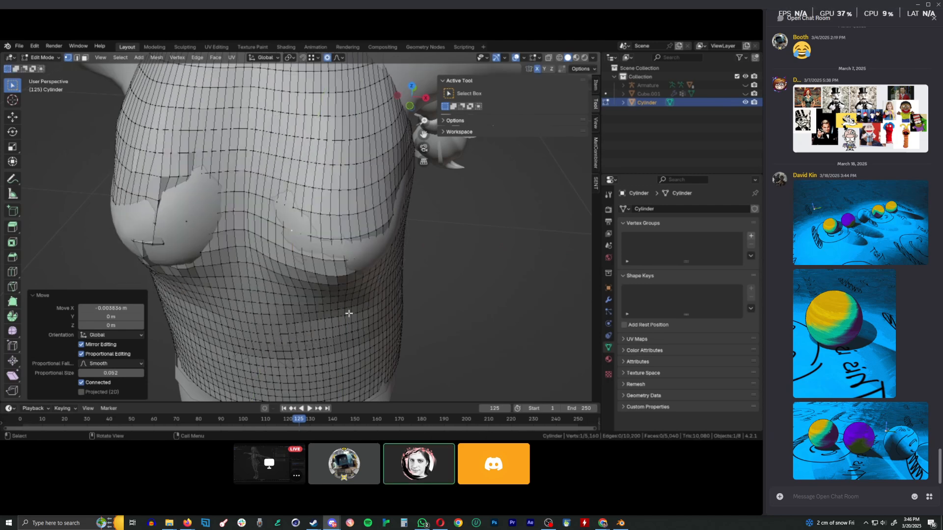
pyautogui.hotkey('ctrl', 'z')
pyautogui.hotkey('ctrl', 'z')
pyautogui.hotkey('ctrl', 'z')
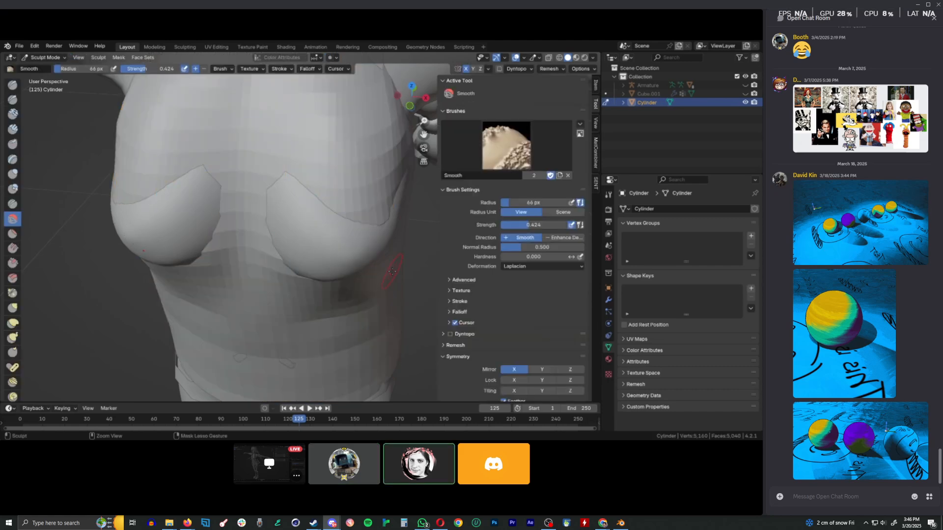
# - Symmetrize the whole garment mesh from -X to +X in Edit Mode
pyautogui.press('Tab')
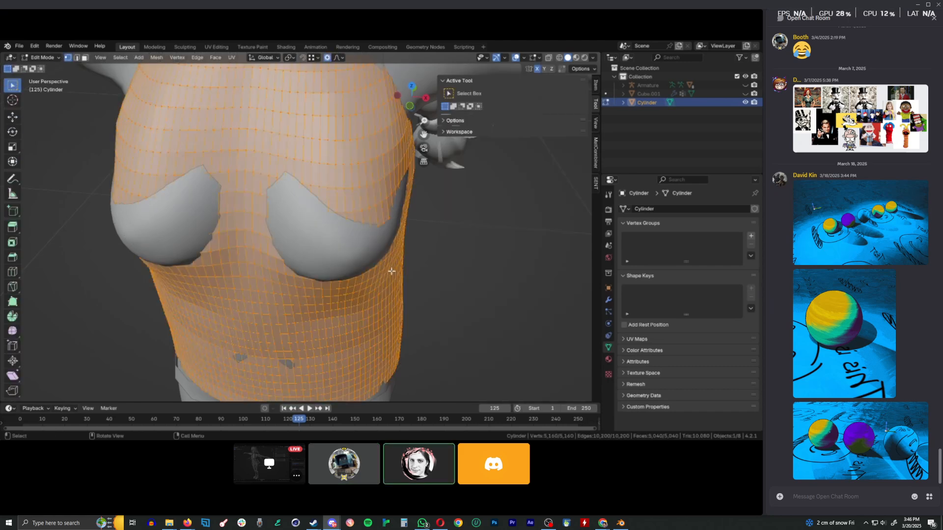
pyautogui.press('F4')
pyautogui.moveTo(393, 274)
pyautogui.press('Escape')
pyautogui.press('F3')
pyautogui.write('sym')
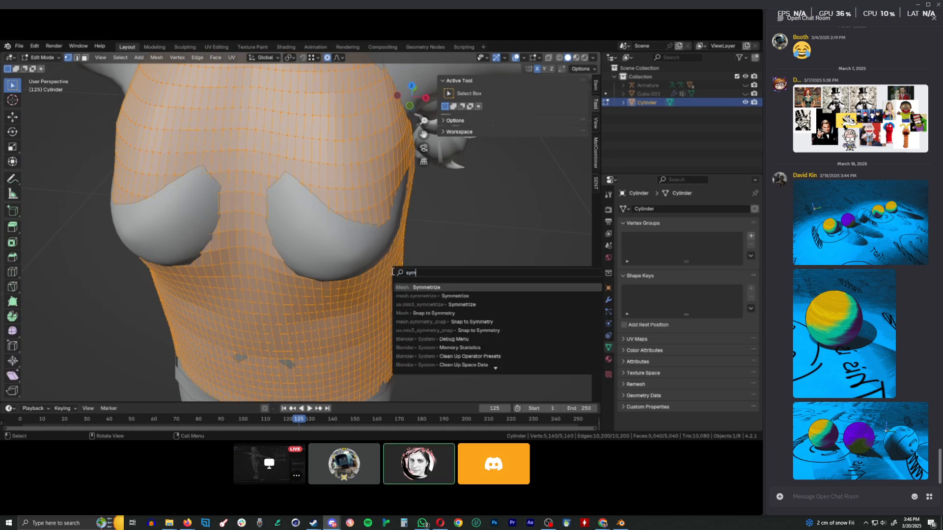
pyautogui.press('Return')
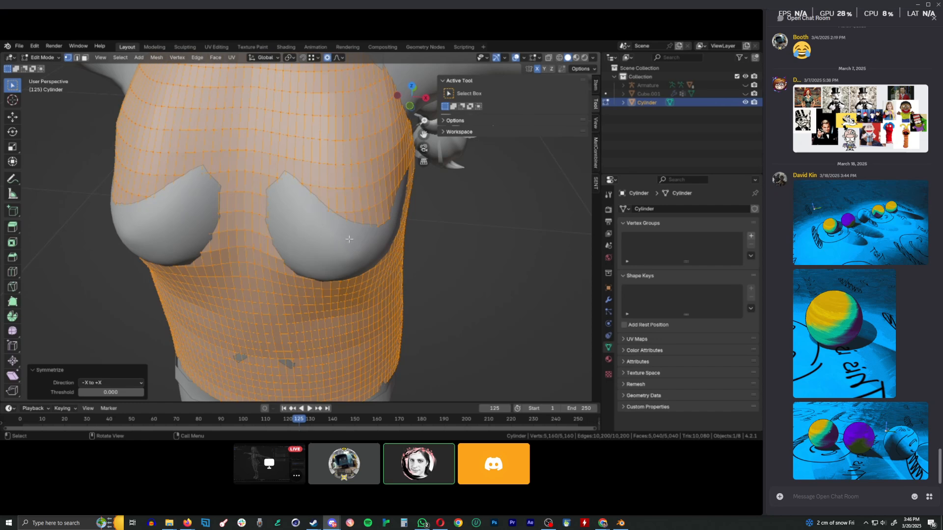
# - Move the vertex on the inner side of the bust about -0.0035 m along Y with proportional size 0.043
pyautogui.click(348, 241)
pyautogui.press('g')
pyautogui.press('y')
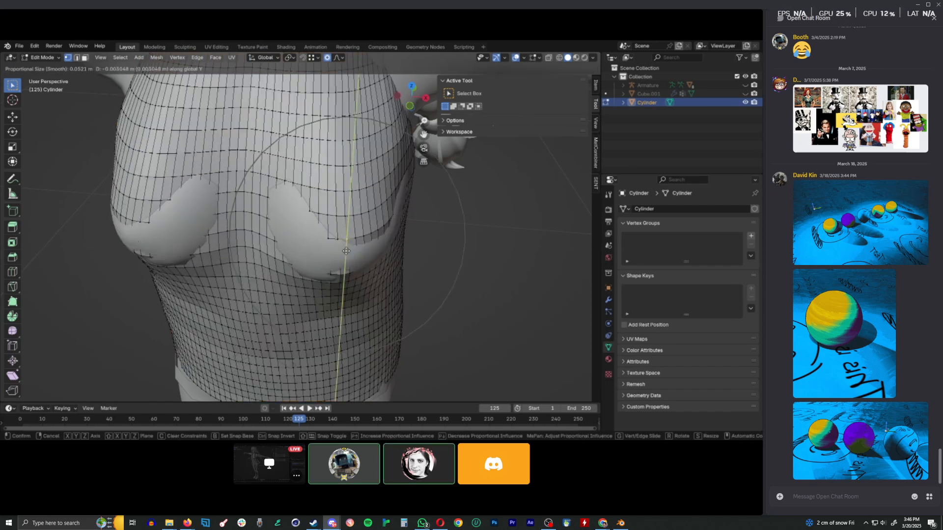
pyautogui.click(292, 222)
pyautogui.press('g')
pyautogui.press('y')
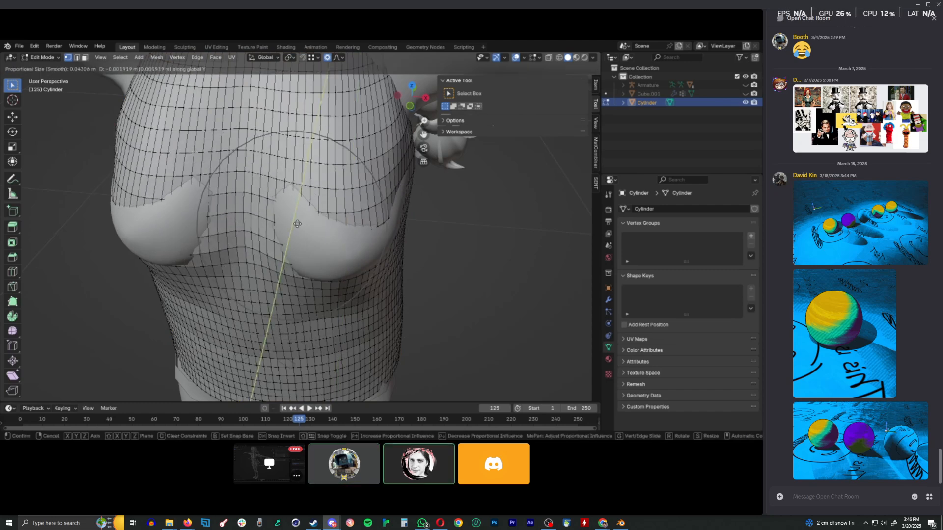
pyautogui.click(297, 227)
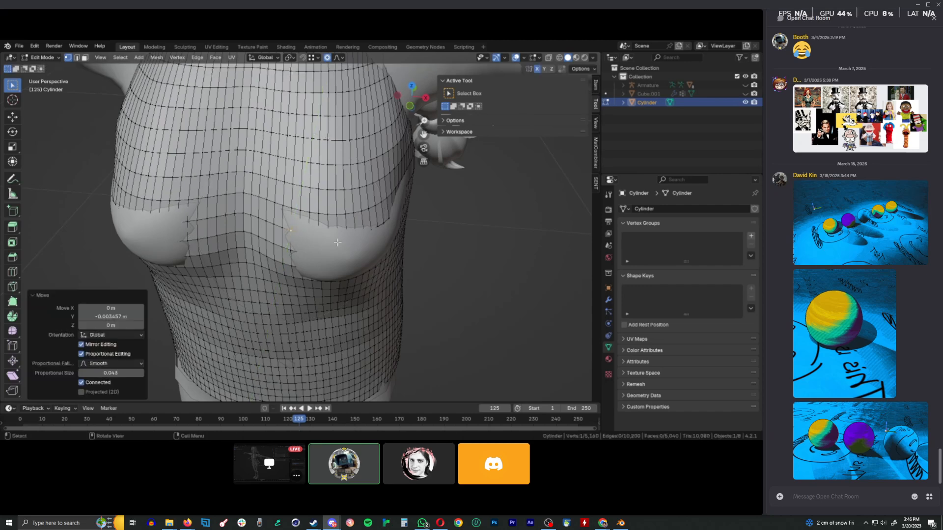
# - Move the garment vertex on the outer side of the bust about 0.0016 m along X
pyautogui.moveTo(380, 225); pyautogui.dragTo(390, 230, button='middle')
pyautogui.click(392, 228)
pyautogui.press('g')
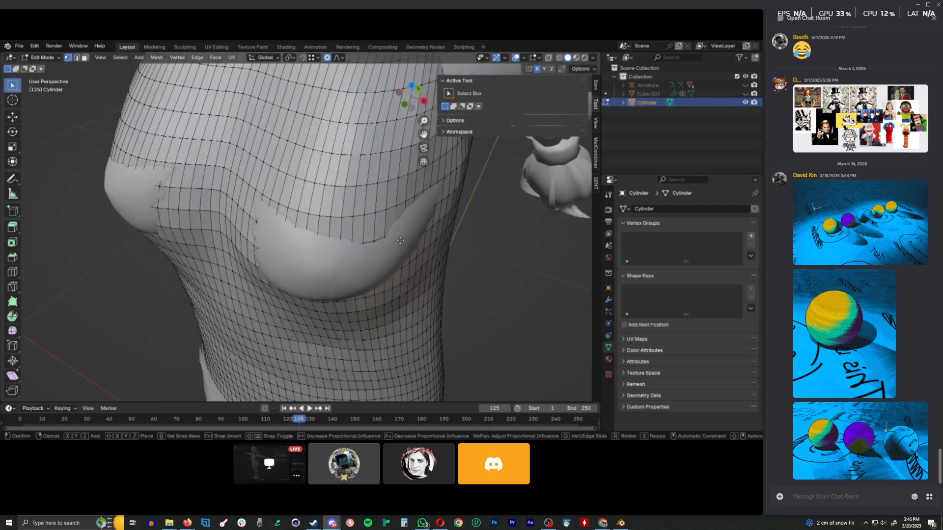
pyautogui.press('x')
pyautogui.click(404, 241)
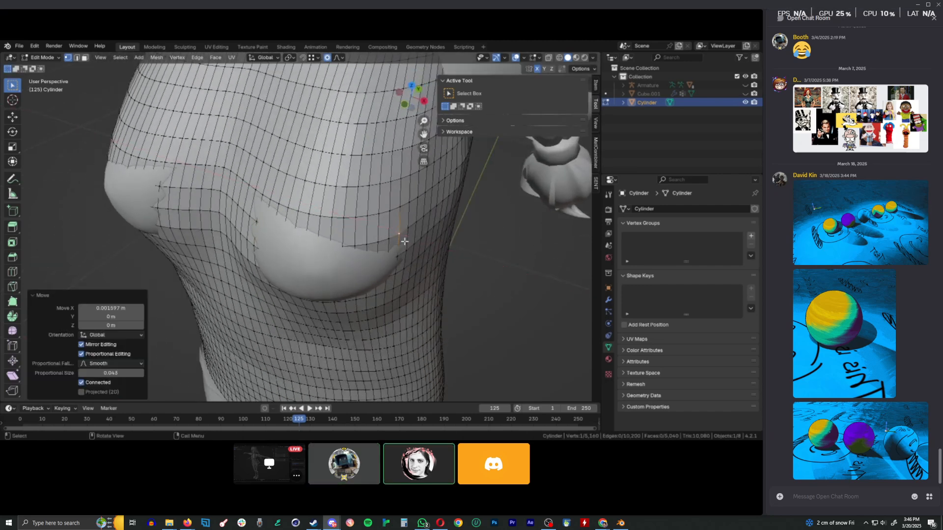
# - Move the vertex at the front of the bust about -0.0025 m along Y
pyautogui.click(322, 259)
pyautogui.press('g')
pyautogui.press('y')
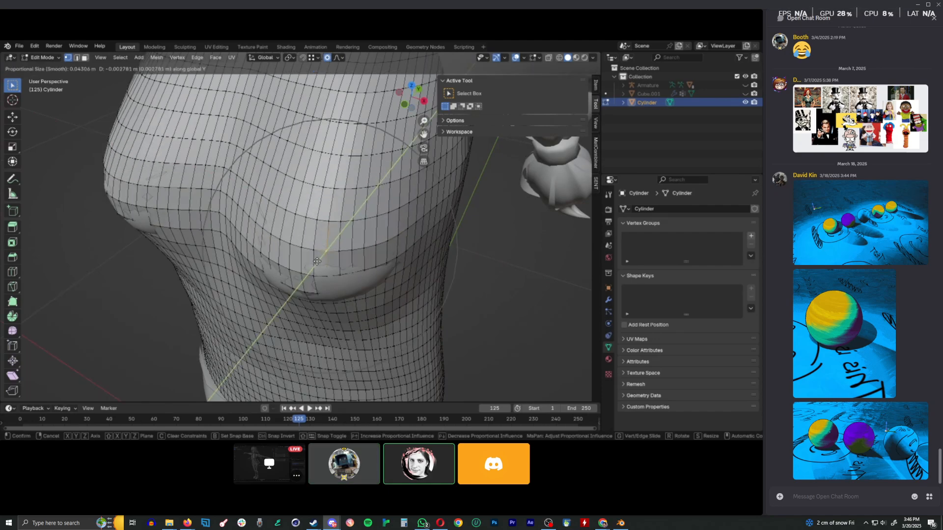
pyautogui.click(317, 261)
# - Move the garment vertex on the outer underside of the bust about 0.0023 m along X
pyautogui.moveTo(317, 260); pyautogui.dragTo(348, 215, button='middle')
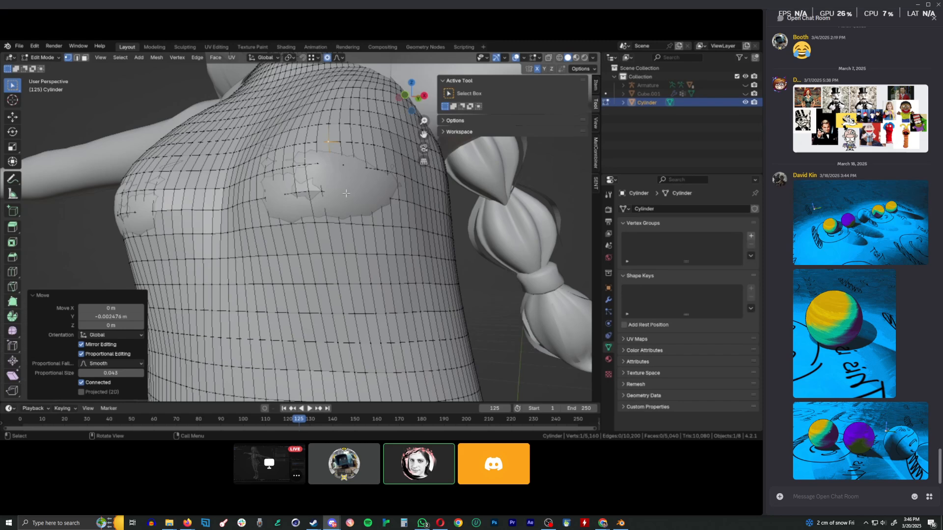
pyautogui.click(347, 193)
pyautogui.press('g')
pyautogui.press('x')
pyautogui.click(355, 194)
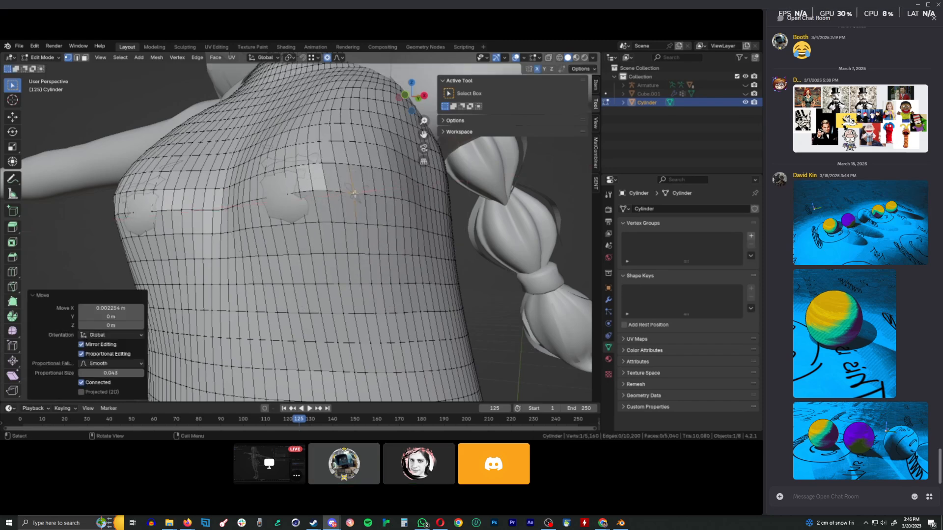
# - Move two vertices on the inner underside of the bust forward along Y, the second by about -0.0013 m
pyautogui.click(286, 191)
pyautogui.press('g')
pyautogui.press('y')
pyautogui.click(286, 192)
pyautogui.click(289, 219)
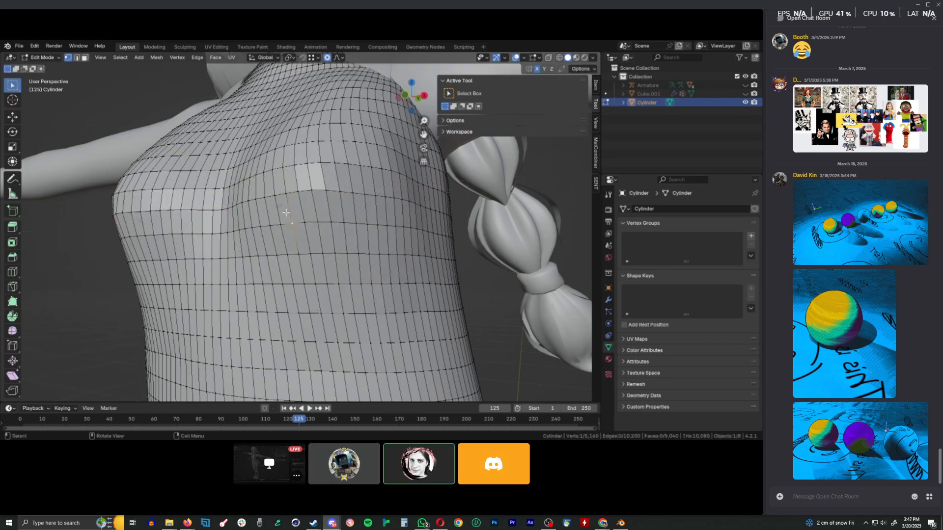
pyautogui.press('g')
pyautogui.press('y')
pyautogui.click(286, 214)
# - Select the vertical vertex path down the centre of the chest and move it about -0.0041 m along Y
pyautogui.moveTo(286, 213); pyautogui.dragTo(254, 209, button='middle')
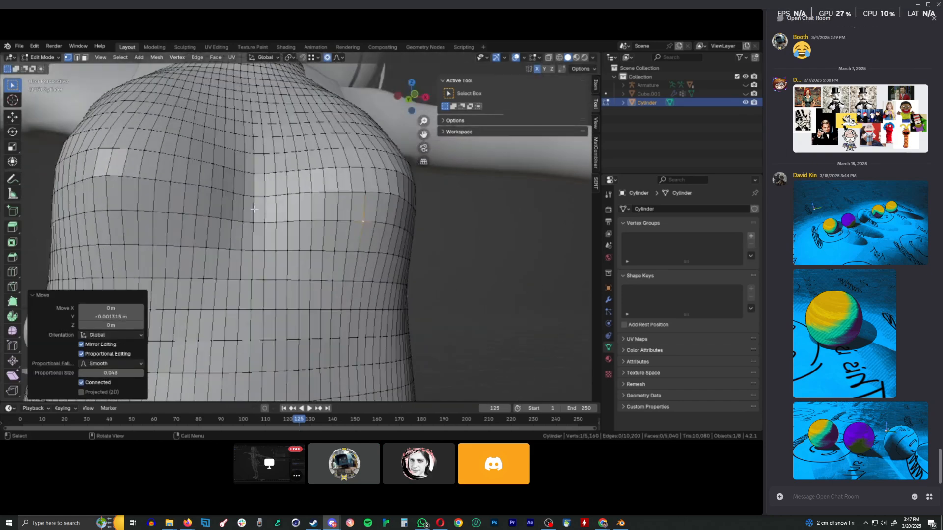
pyautogui.keyDown('ctrl'); pyautogui.click(251, 102); pyautogui.keyUp('ctrl')
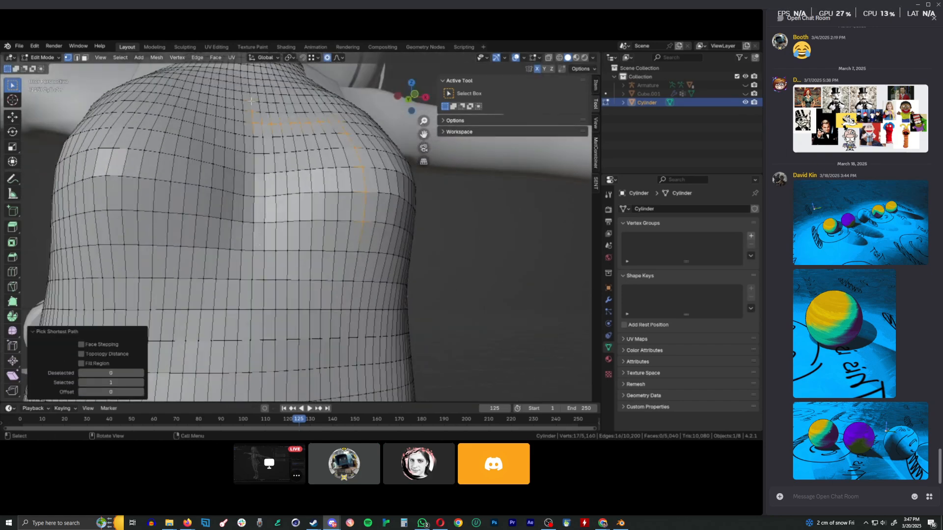
pyautogui.click(251, 101)
pyautogui.keyDown('ctrl'); pyautogui.click(251, 249); pyautogui.keyUp('ctrl')
pyautogui.press('g')
pyautogui.press('y')
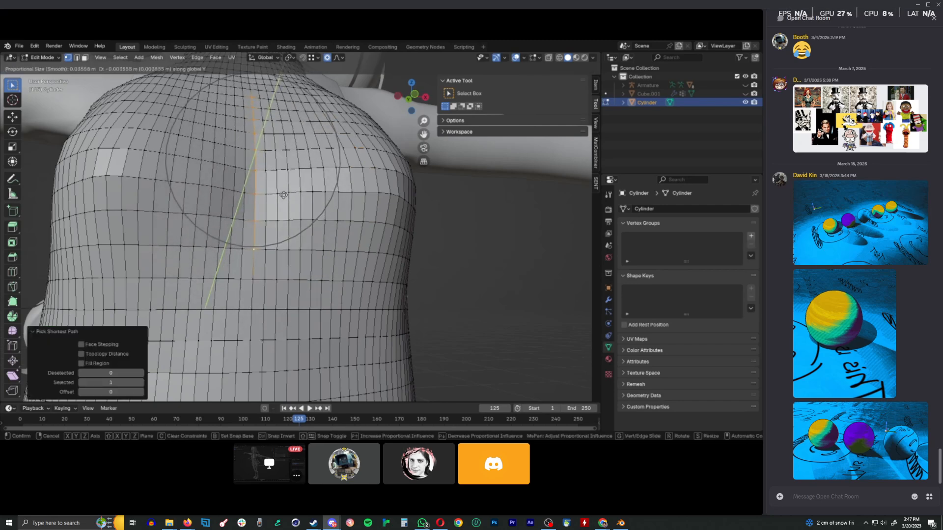
pyautogui.click(283, 194)
# - With X-ray on in front view, scale the waist edge loop to about 0.86 along X with proportional size 0.102
pyautogui.scroll(-5, 290, 236)
pyautogui.scroll(-6, 290, 236)
pyautogui.moveTo(289, 235); pyautogui.dragTo(208, 296, button='middle')
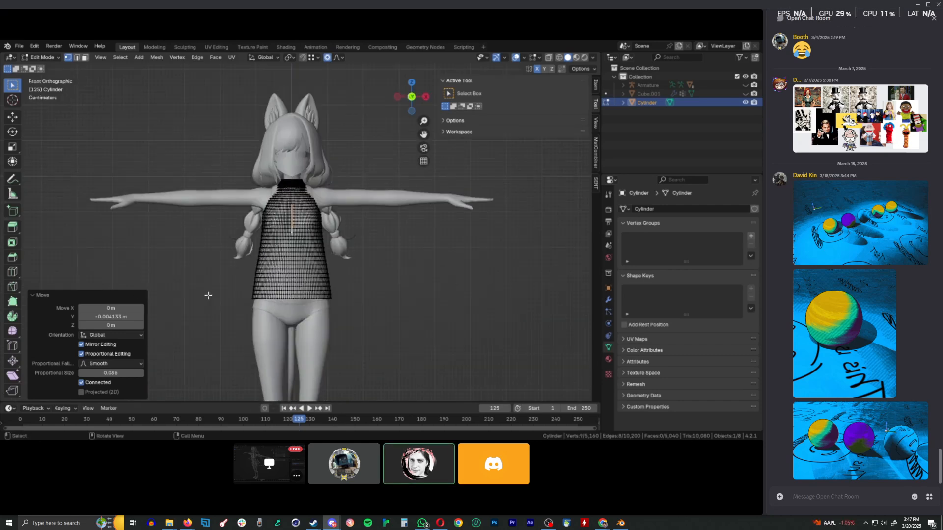
pyautogui.scroll(5, 240, 294)
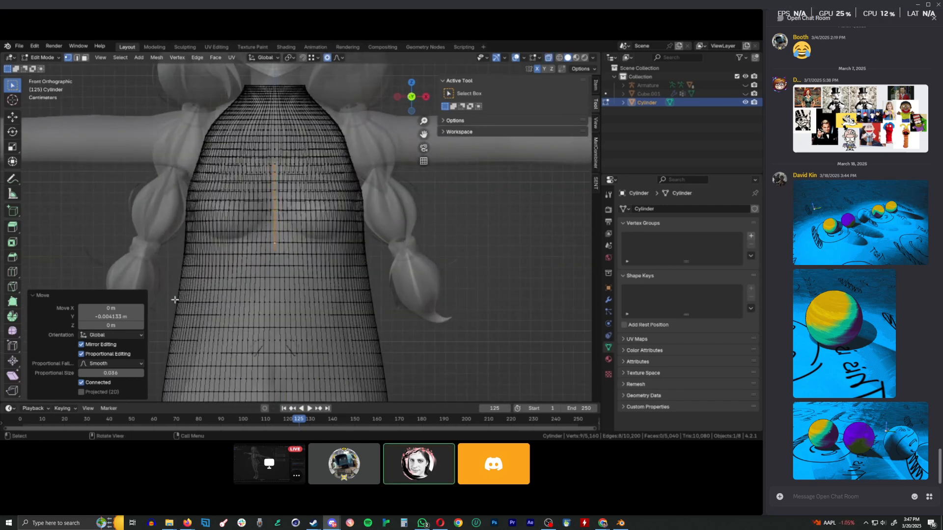
pyautogui.keyDown('alt'); pyautogui.click(388, 305); pyautogui.keyUp('alt')
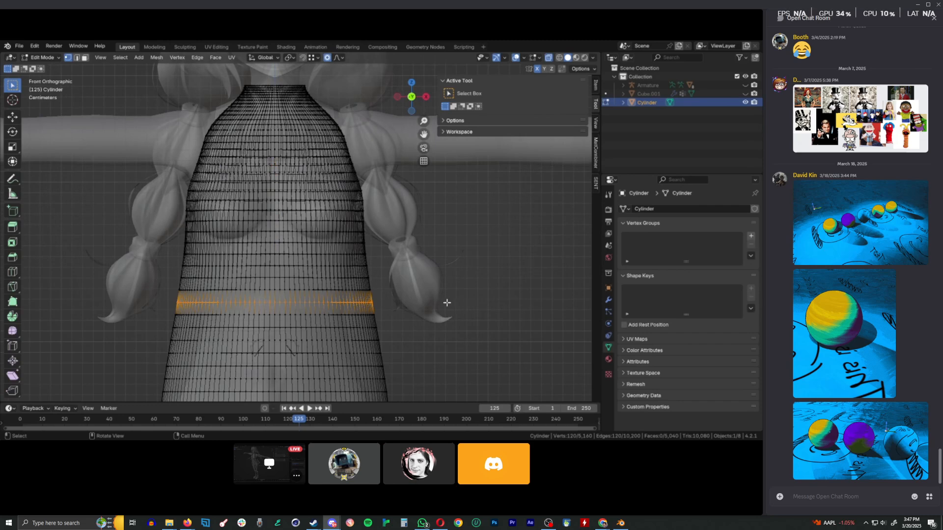
pyautogui.press('s')
pyautogui.press('x')
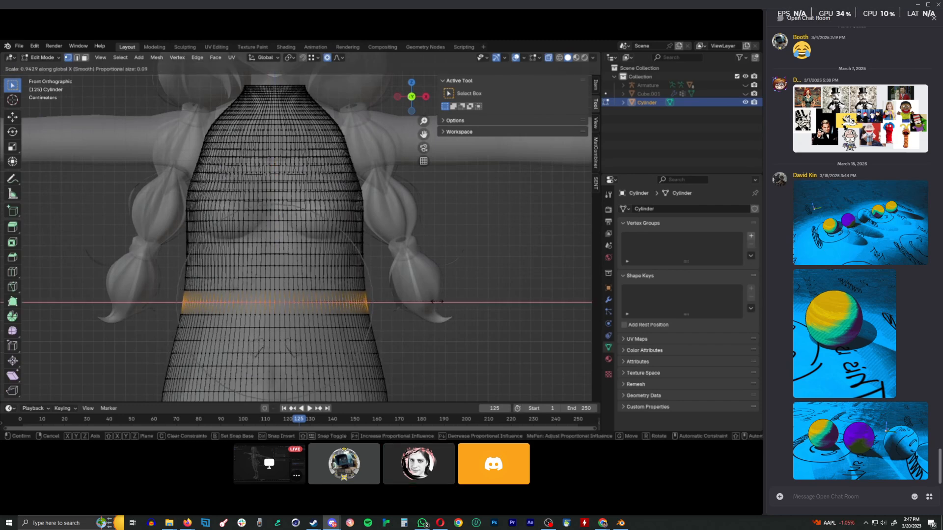
pyautogui.scroll(-1, 432, 302)
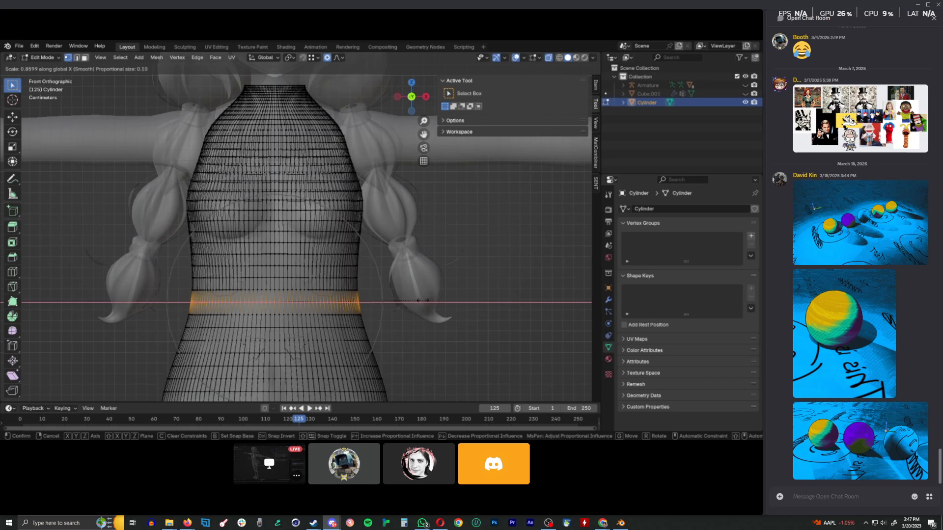
pyautogui.click(422, 301)
# - Select the garment's bottom hem loop and scale it to about 1.035 along X with proportional size 0.063
pyautogui.scroll(-4, 330, 292)
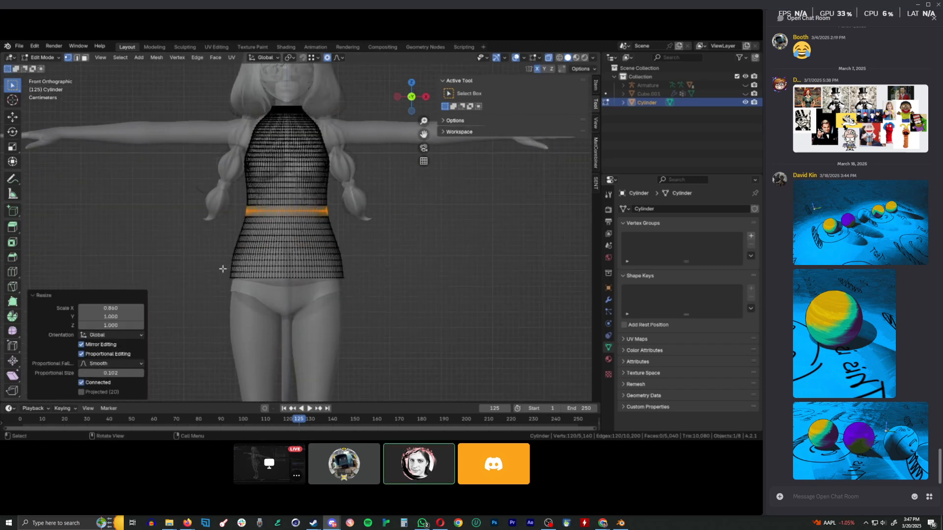
pyautogui.click(223, 270)
pyautogui.moveTo(224, 273); pyautogui.dragTo(376, 291)
pyautogui.press('s')
pyautogui.press('x')
pyautogui.scroll(1, 394, 293)
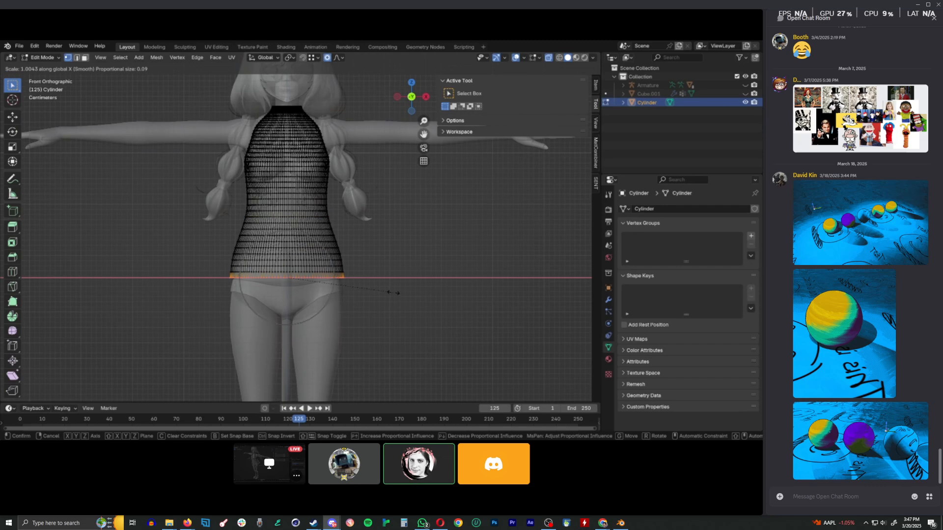
pyautogui.click(396, 290)
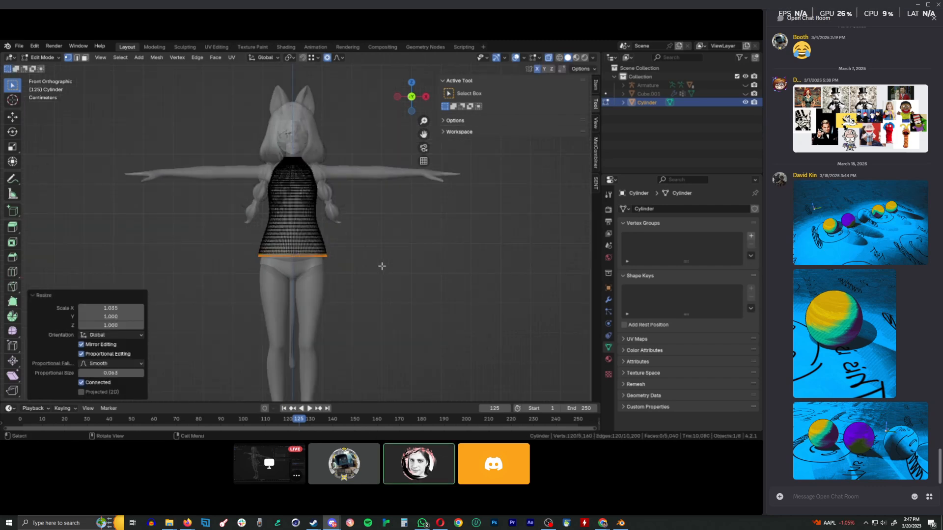
# - Turn off X-ray and move the lower abdomen vertex about -0.0008 m along Y
pyautogui.scroll(4, 376, 241)
pyautogui.hotkey('alt', 'z')
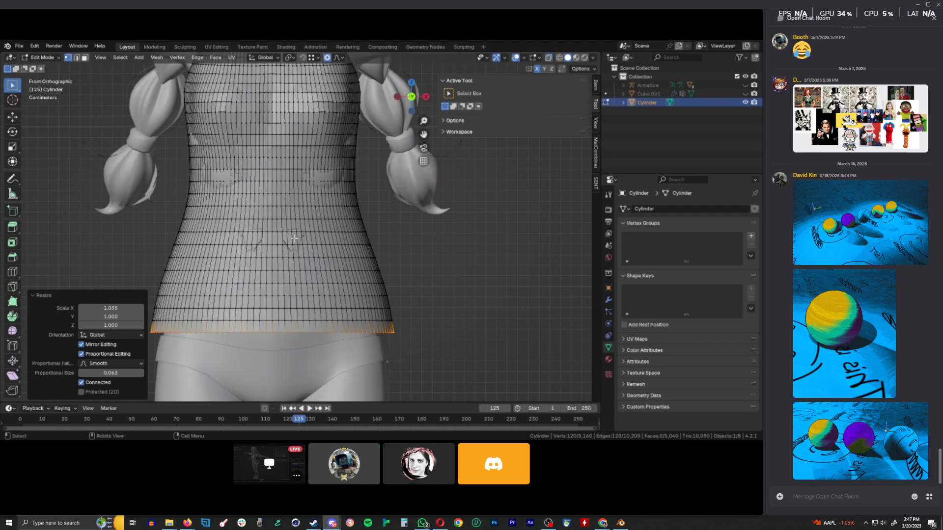
pyautogui.click(293, 240)
pyautogui.press('g')
pyautogui.press('x')
pyautogui.press('y')
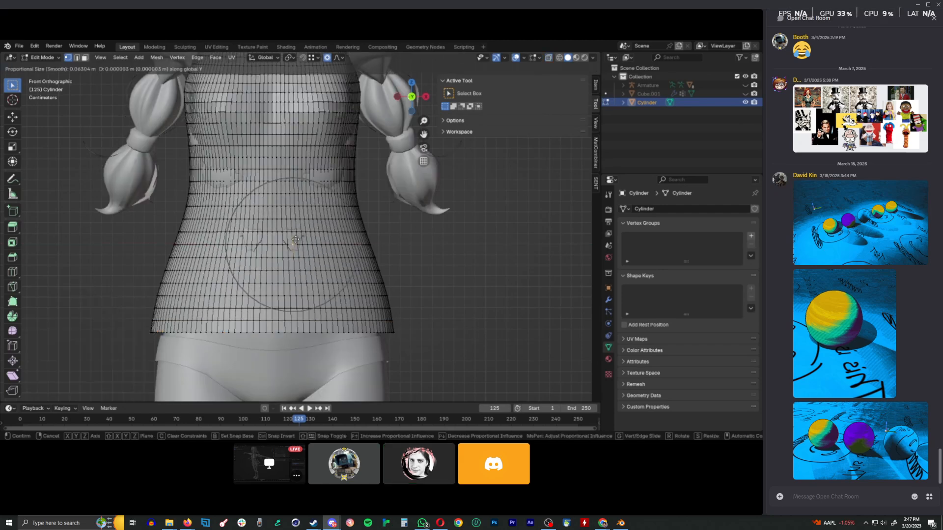
pyautogui.click(297, 221)
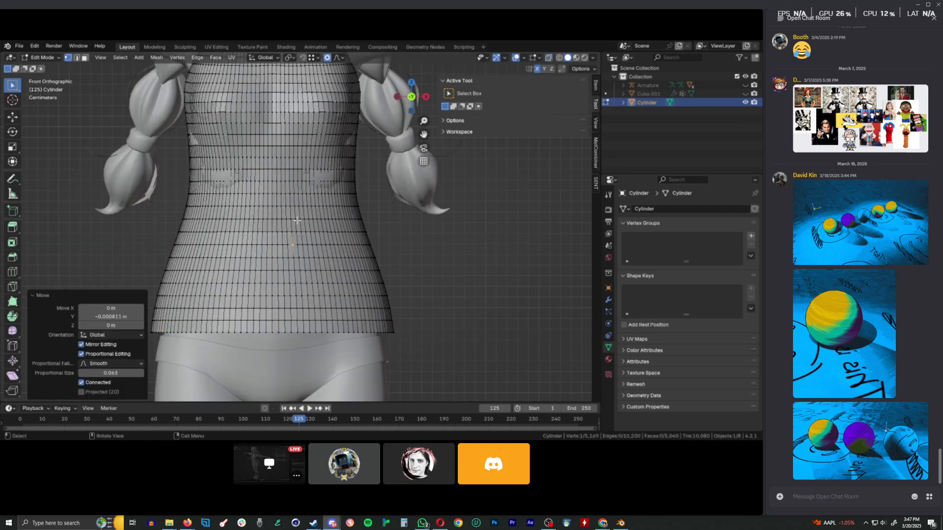
# - Move the abdomen vertex along Y with proportional editing to pull the garment clear of the body
pyautogui.moveTo(334, 178); pyautogui.dragTo(263, 225, button='middle')
pyautogui.press('g')
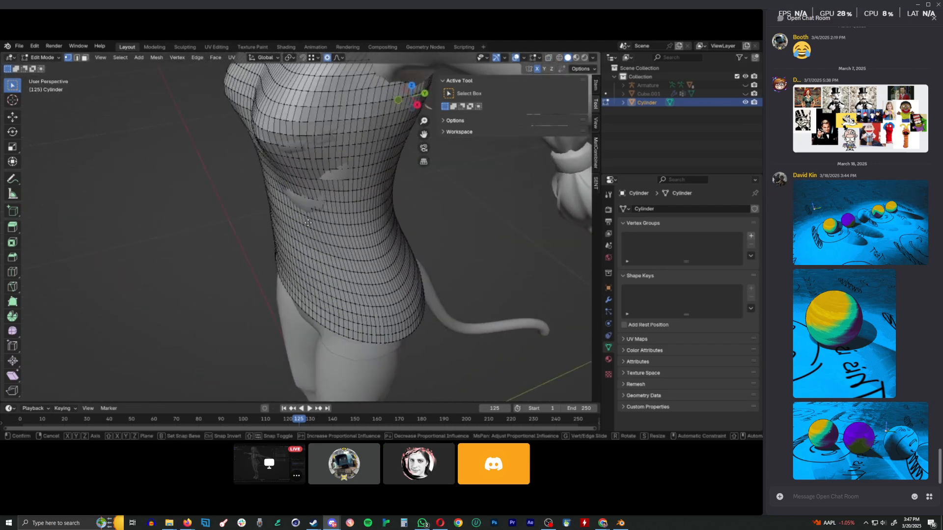
pyautogui.press('y')
pyautogui.click(306, 222)
# - Select the vertex beside the body patch poking through the side ribs and move it along X with proportional editing
pyautogui.scroll(1, 304, 220)
pyautogui.click(347, 168)
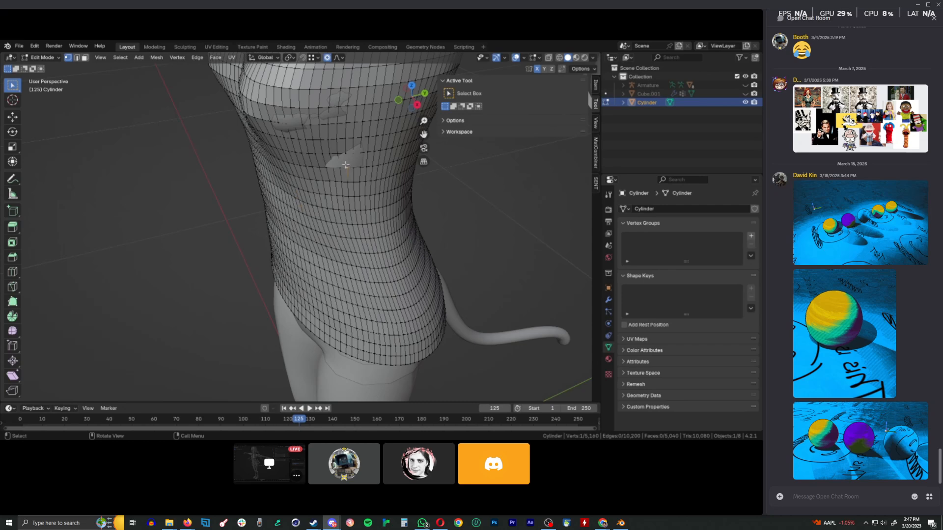
pyautogui.press('g')
pyautogui.press('x')
pyautogui.click(347, 167)
# - Adjust the vertex just under the bust along Y and about 0.0016 m along X with proportional size 0.063
pyautogui.press('g')
pyautogui.press('y')
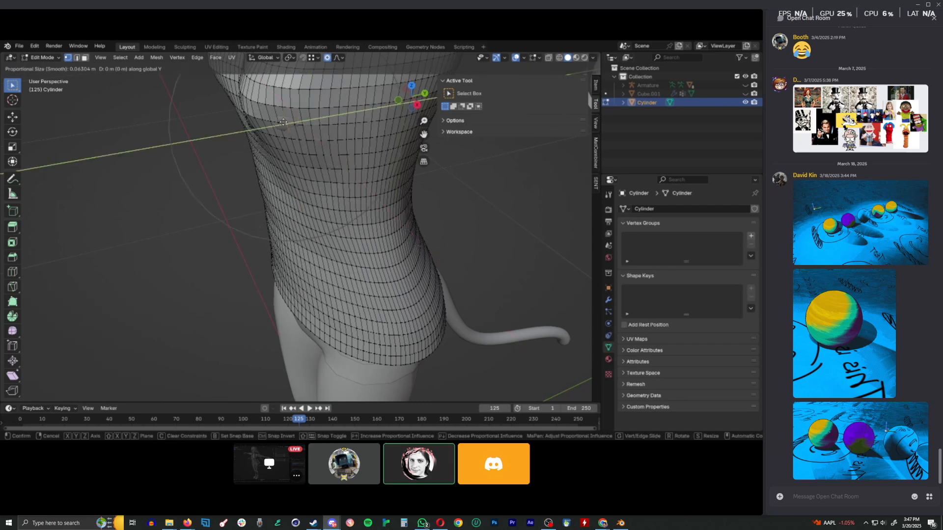
pyautogui.click(283, 122)
pyautogui.press('g')
pyautogui.press('x')
pyautogui.click(283, 123)
# - Switch the garment to Sculpt Mode and face its front
pyautogui.scroll(-3, 283, 124)
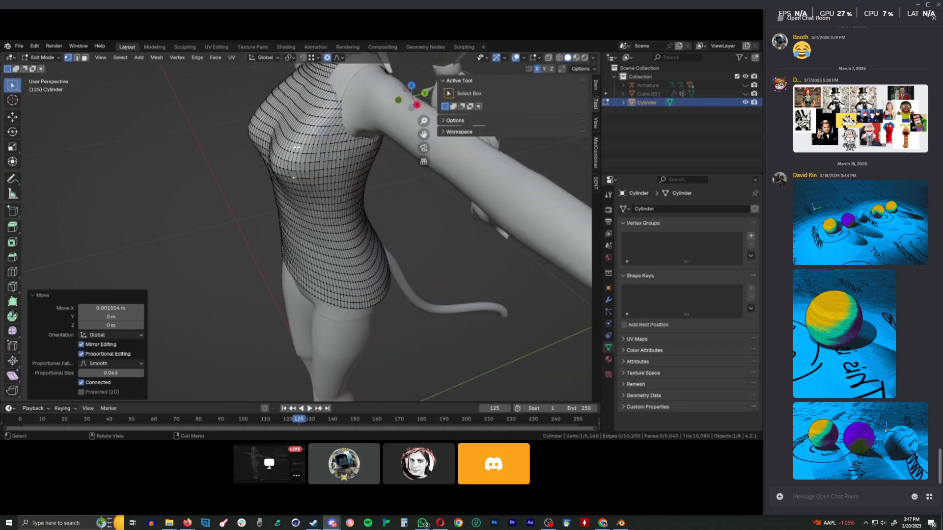
pyautogui.moveTo(290, 178); pyautogui.dragTo(351, 169, button='middle')
pyautogui.scroll(-1, 351, 169)
pyautogui.hotkey('ctrl', 'Tab')
pyautogui.moveTo(420, 187); pyautogui.dragTo(360, 186, button='middle')
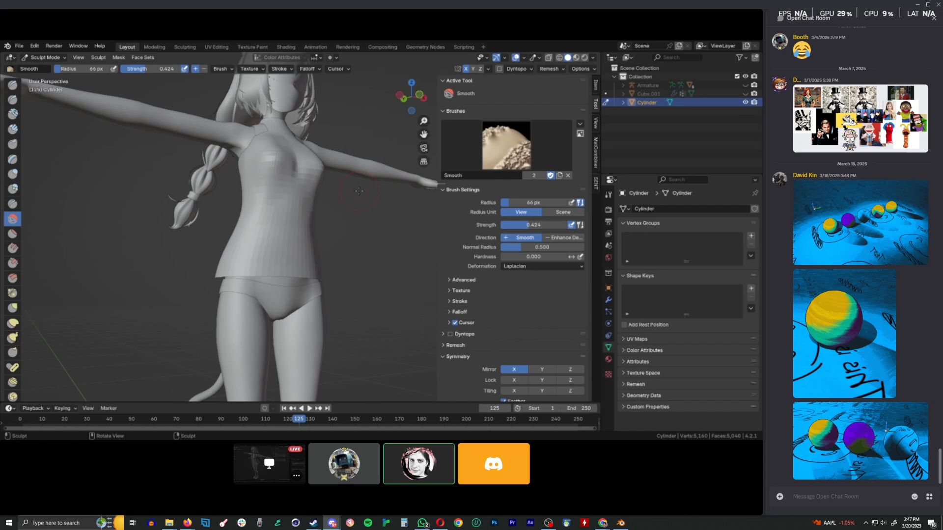
# - Apply Shade Smooth to all of the garment's faces in Edit Mode and return to Sculpt Mode
pyautogui.press('Tab')
pyautogui.rightClick(359, 190)
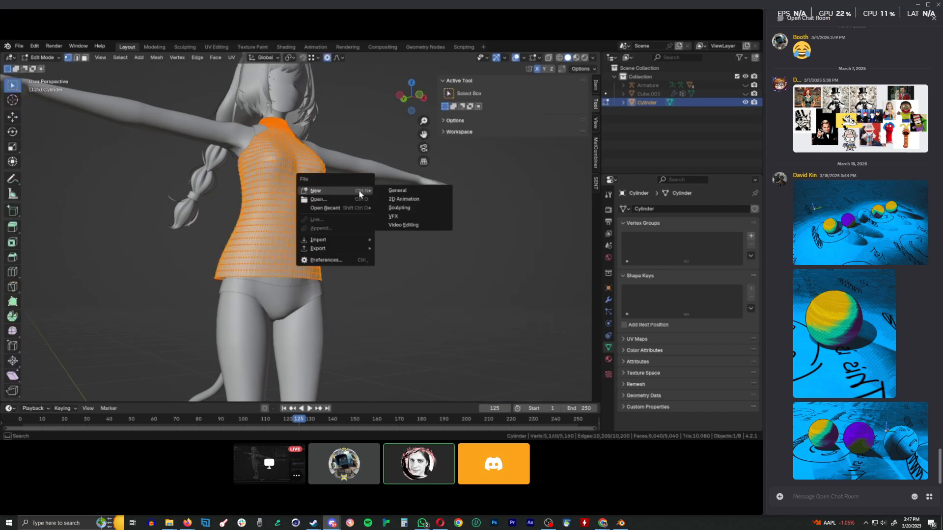
pyautogui.press('Escape')
pyautogui.press('F3')
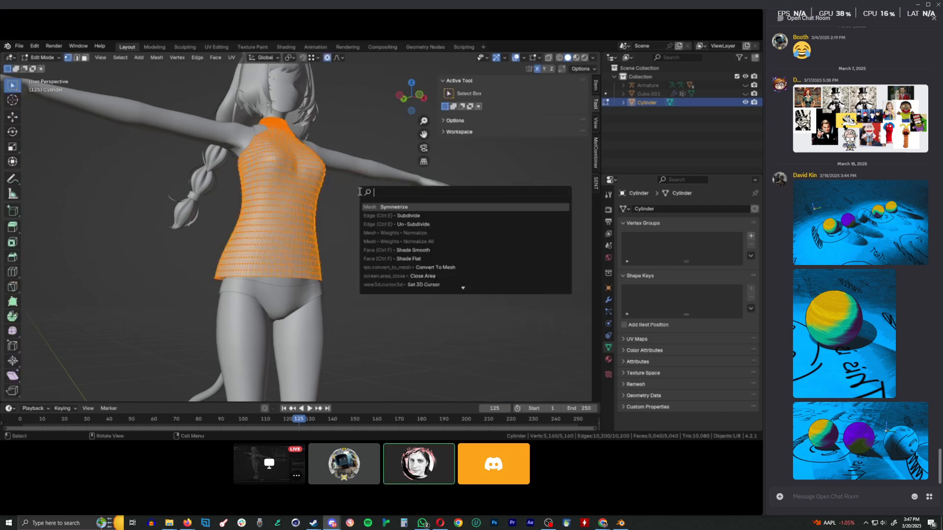
pyautogui.write('shad')
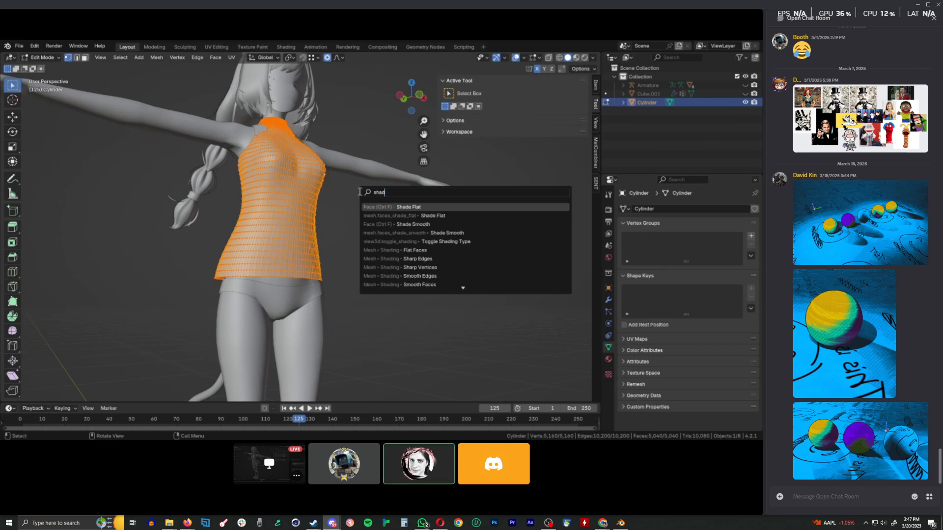
pyautogui.press('Down')
pyautogui.press('Down')
pyautogui.press('Return')
pyautogui.press('Tab')
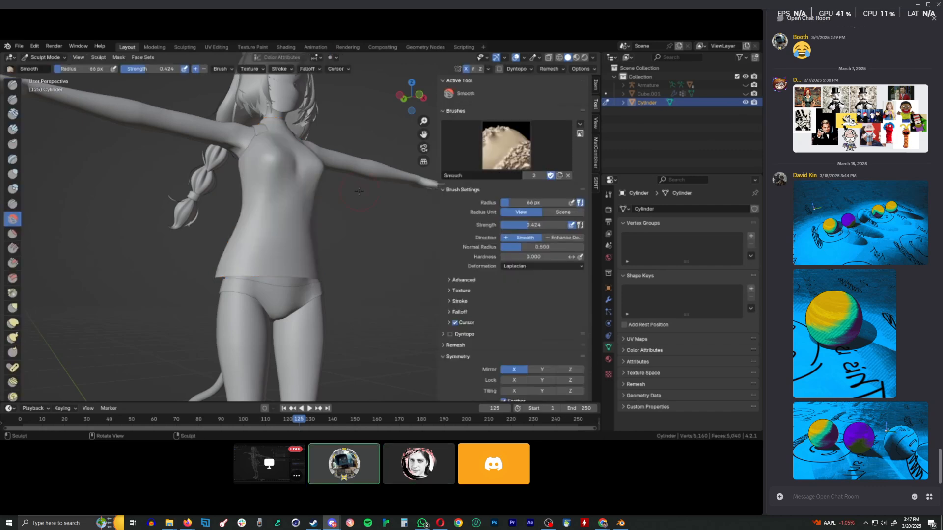
pyautogui.moveTo(357, 166); pyautogui.dragTo(326, 246, button='middle')
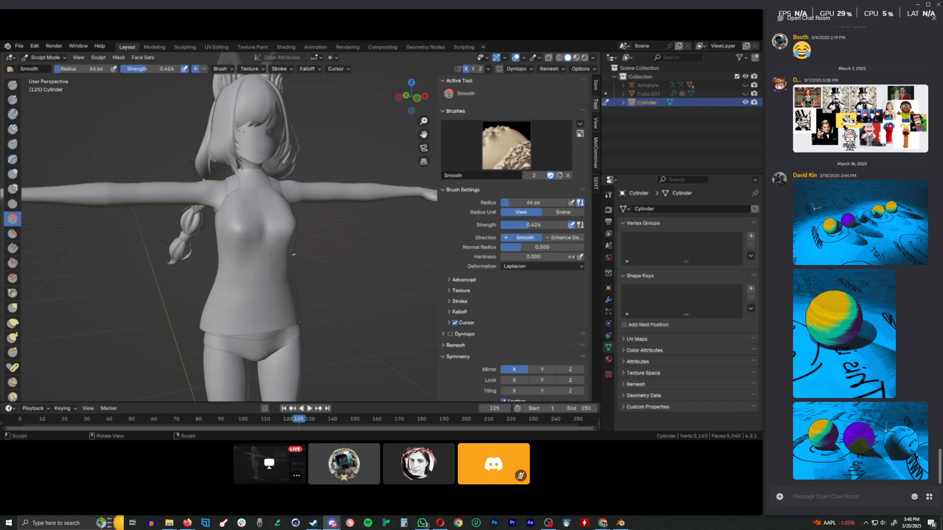
# - Box-select a small patch of faces on one side of the bust and apply Shade Flat to it
pyautogui.scroll(6, 305, 230)
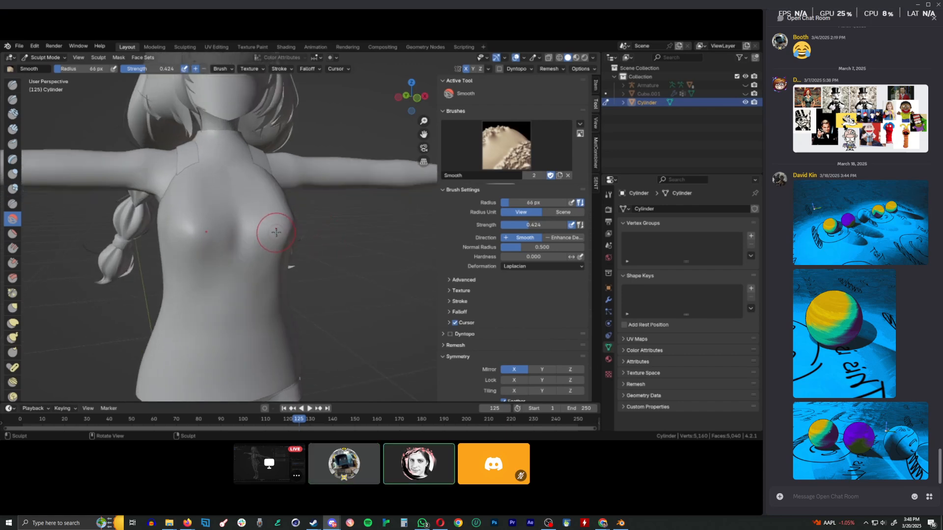
pyautogui.press('Tab')
pyautogui.keyDown('shift'); pyautogui.moveTo(209, 216); pyautogui.dragTo(273, 219, button='middle'); pyautogui.keyUp('shift')
pyautogui.moveTo(125, 215); pyautogui.dragTo(179, 282)
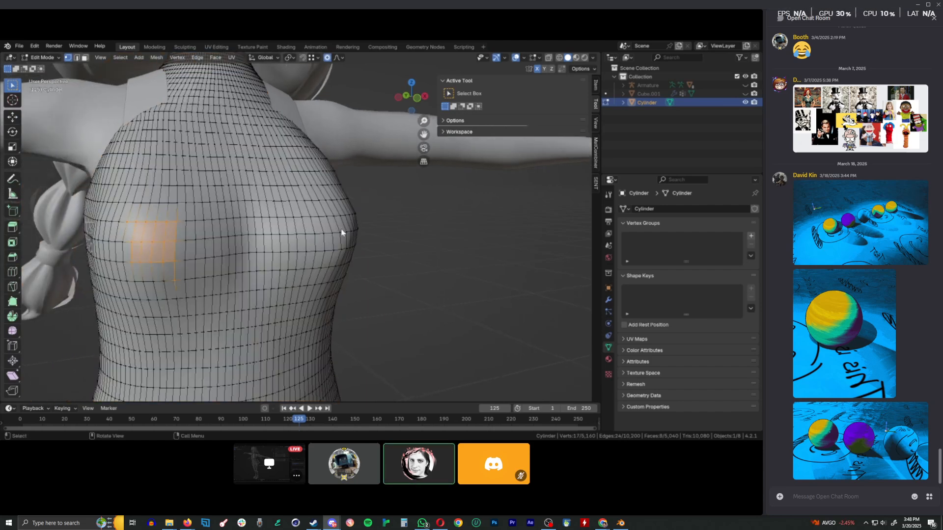
pyautogui.press('F3')
pyautogui.write('shad')
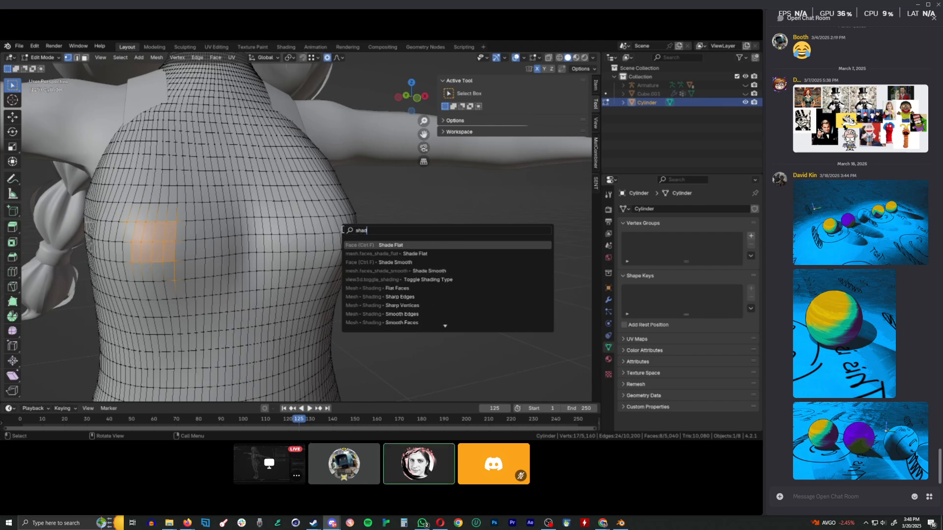
pyautogui.press('Return')
pyautogui.press('Tab')
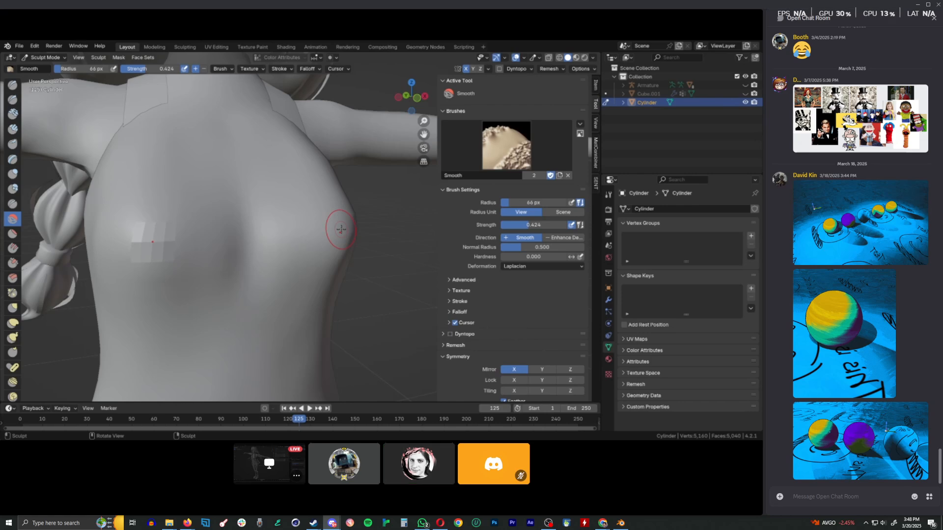
# - Switch to Object Mode and add three material slots to the garment
pyautogui.press('Tab')
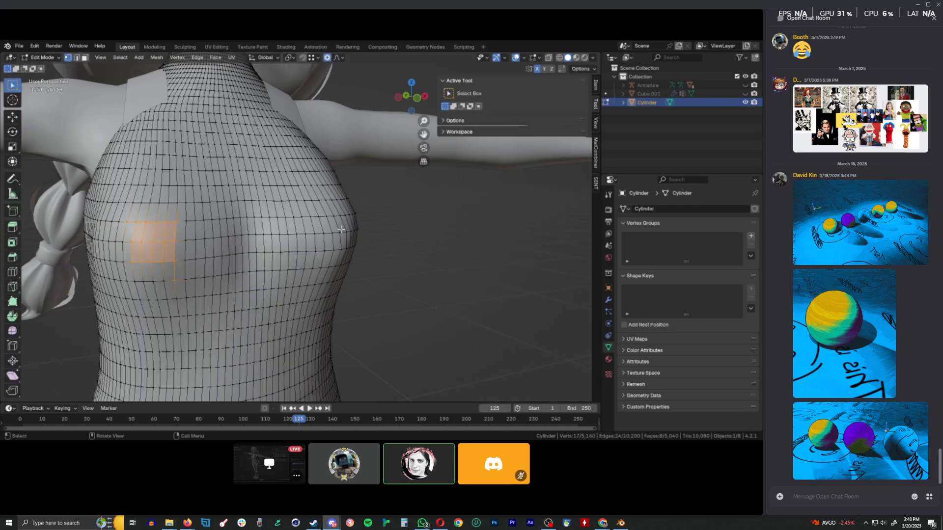
pyautogui.hotkey('ctrl', 'Tab')
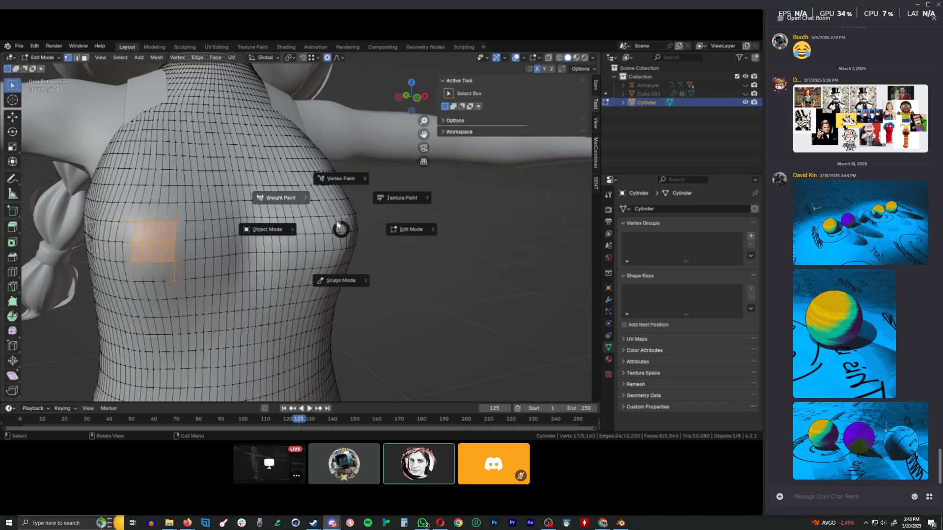
pyautogui.click(293, 223)
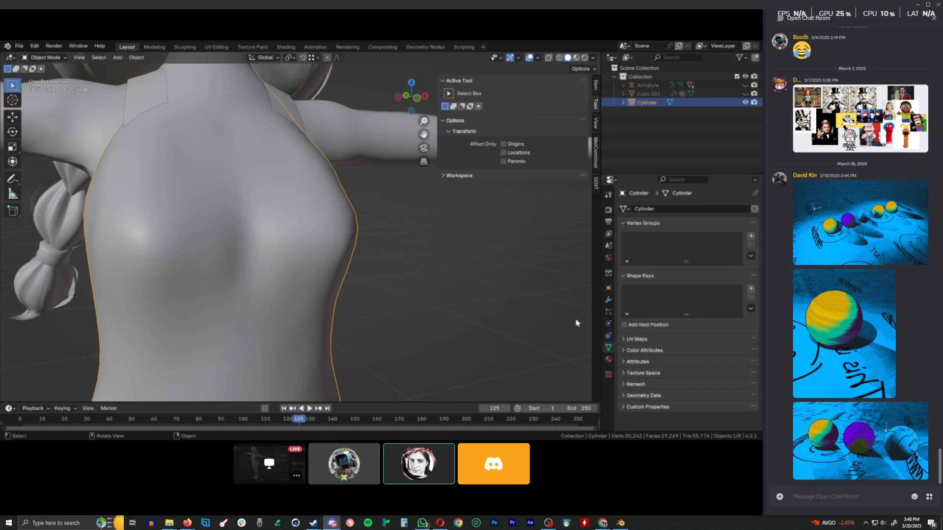
pyautogui.click(608, 359)
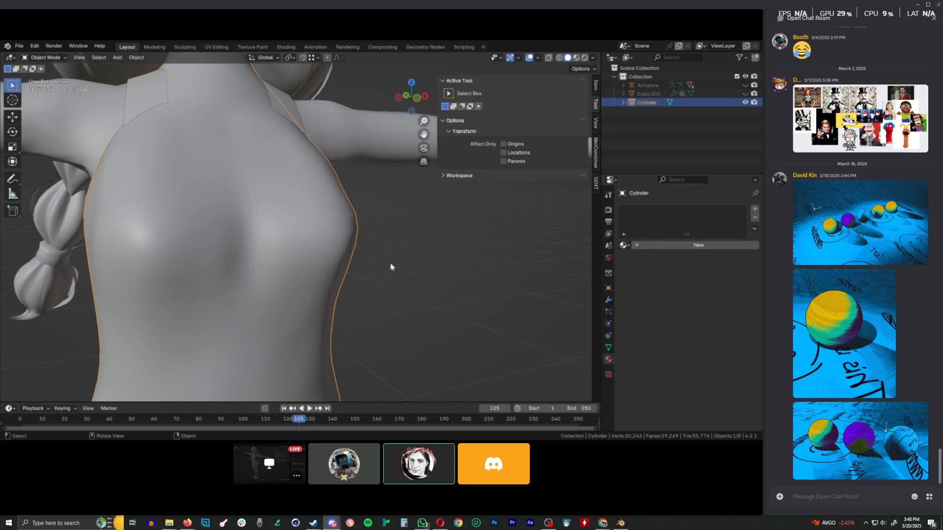
pyautogui.click(755, 210)
pyautogui.click(755, 209)
pyautogui.click(755, 210)
# - Create a new material in each of the garment's three material slots
pyautogui.click(668, 219)
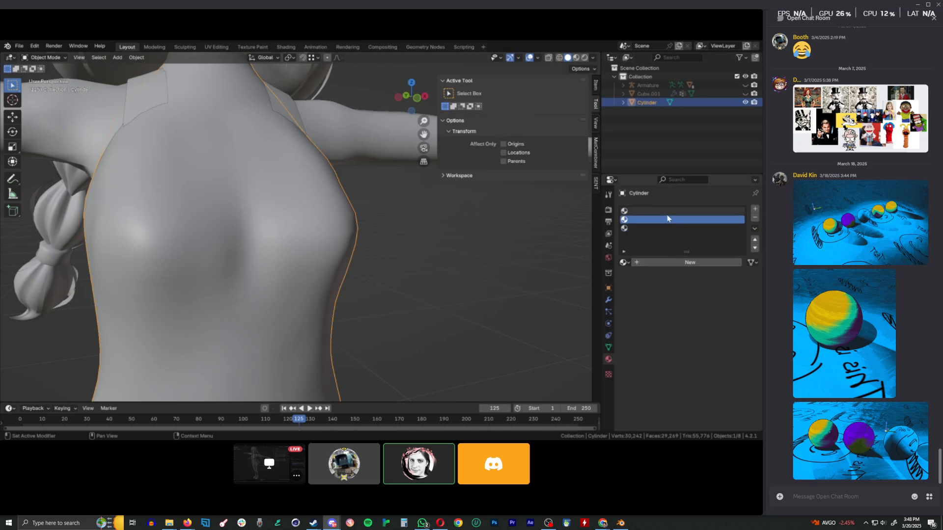
pyautogui.click(669, 211)
pyautogui.click(688, 262)
pyautogui.click(677, 220)
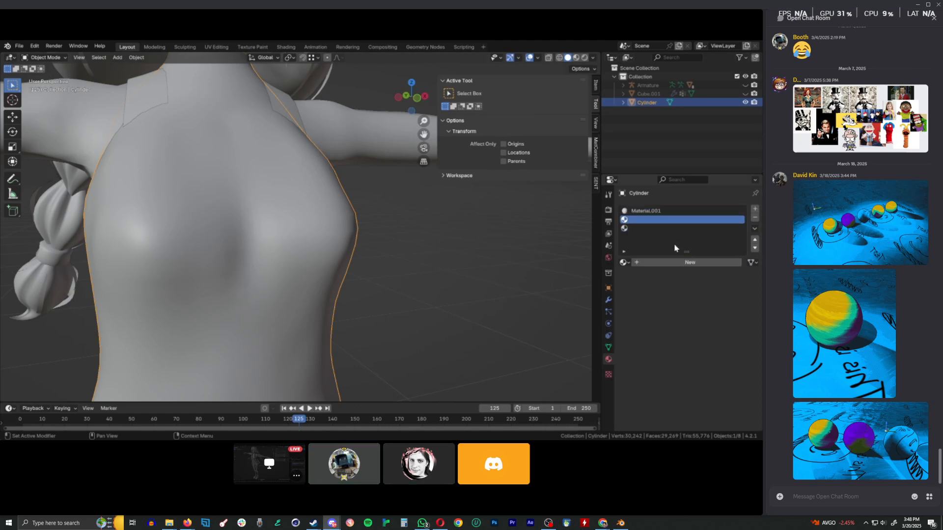
pyautogui.click(688, 262)
pyautogui.click(672, 228)
pyautogui.click(643, 262)
# - In face select mode, pick one bust face and try selecting every face that uses Material.001, then undo that selection
pyautogui.press('Tab')
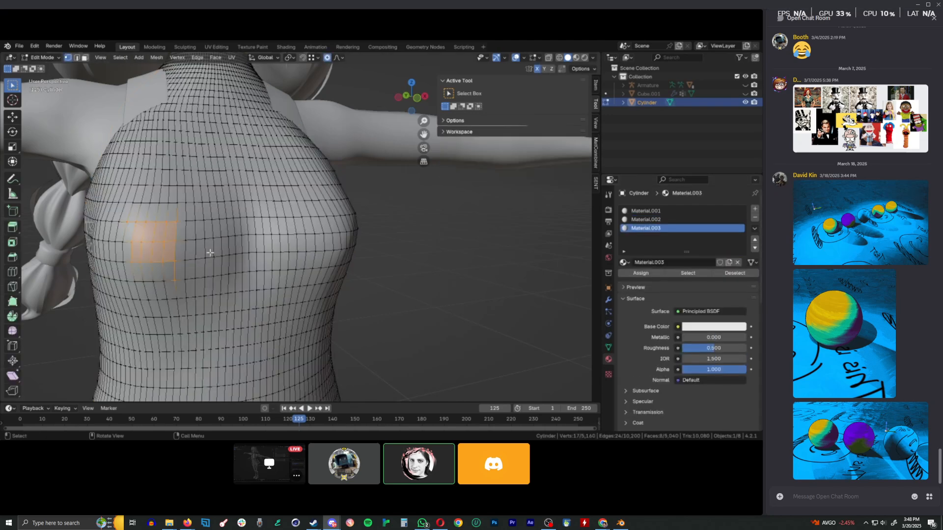
pyautogui.click(85, 58)
pyautogui.scroll(4, 166, 184)
pyautogui.keyDown('shift'); pyautogui.moveTo(126, 216); pyautogui.dragTo(314, 212, button='middle'); pyautogui.keyUp('shift')
pyautogui.click(294, 200)
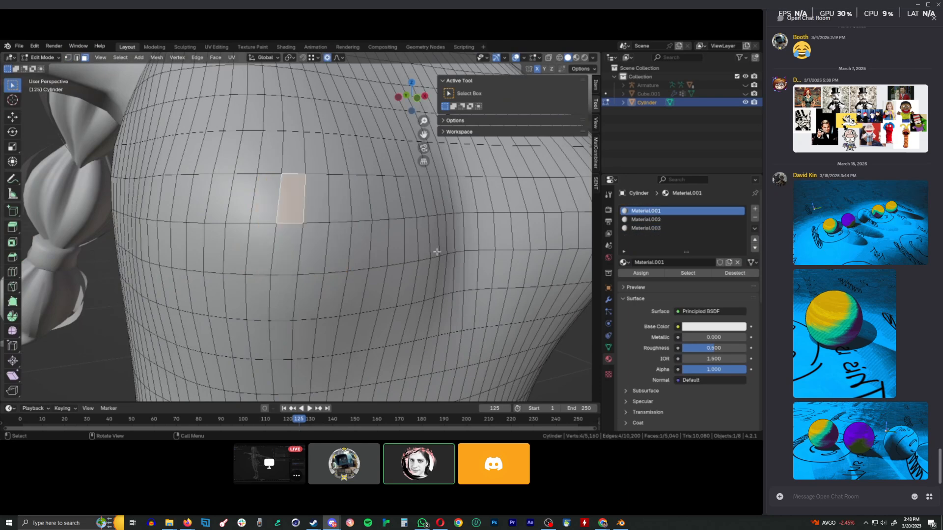
pyautogui.click(698, 275)
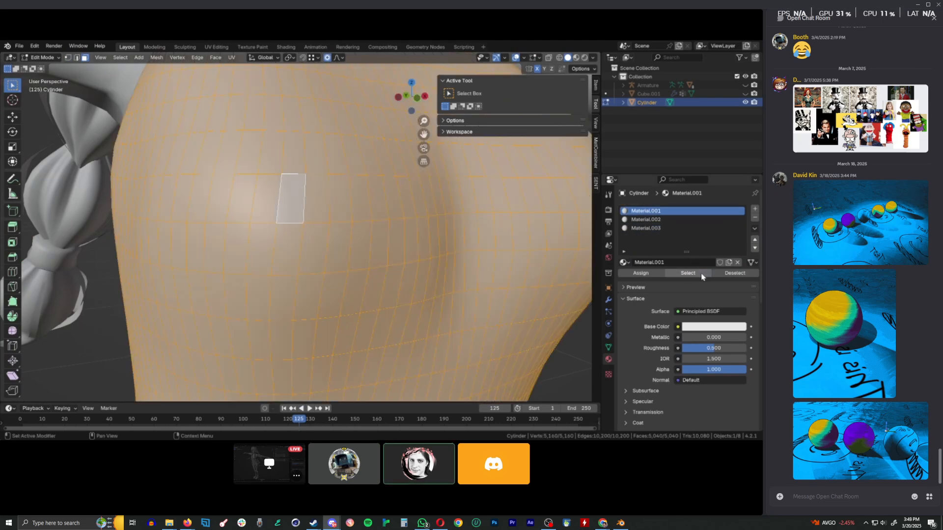
pyautogui.hotkey('ctrl', 'z')
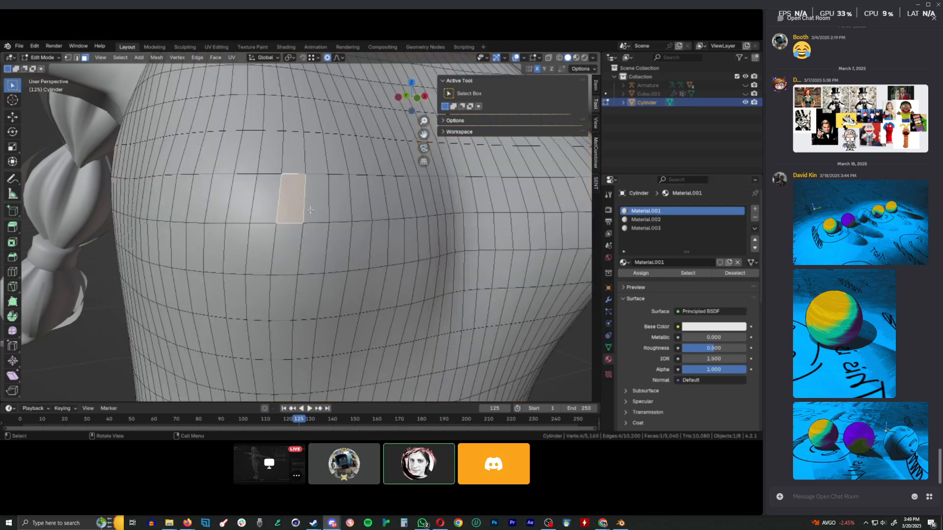
# - Select the adjacent bust face with the Material.002 slot active, and the face below it with the Material.003 slot active
pyautogui.click(312, 210)
pyautogui.click(653, 220)
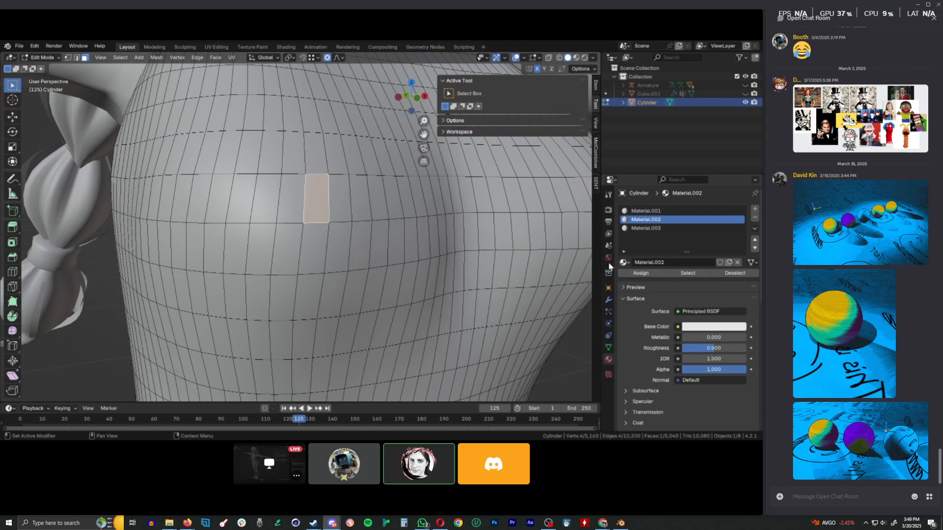
pyautogui.click(309, 261)
pyautogui.click(653, 228)
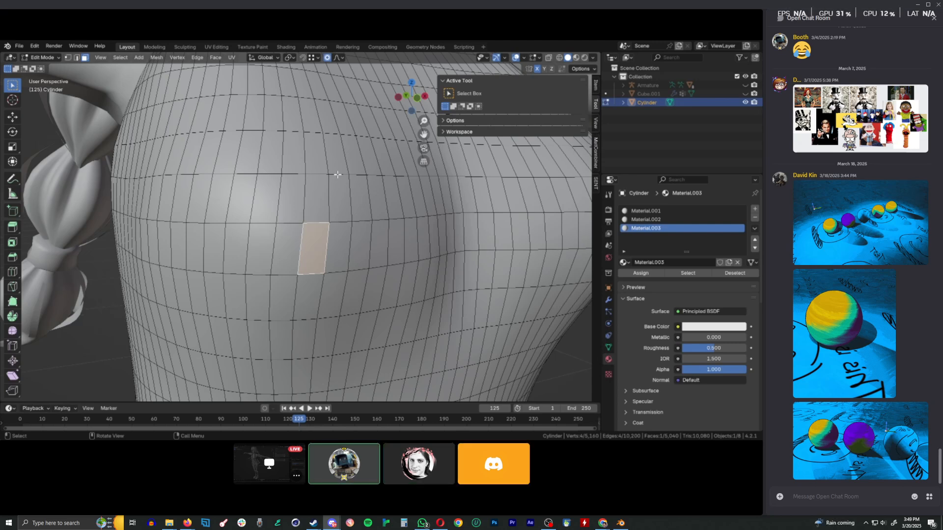
# - Undo the face selections and the creation of the three materials and their slots
pyautogui.hotkey('ctrl', 'z')
pyautogui.hotkey('ctrl', 'z')
pyautogui.hotkey('ctrl', 'z')
pyautogui.hotkey('ctrl', 'z')
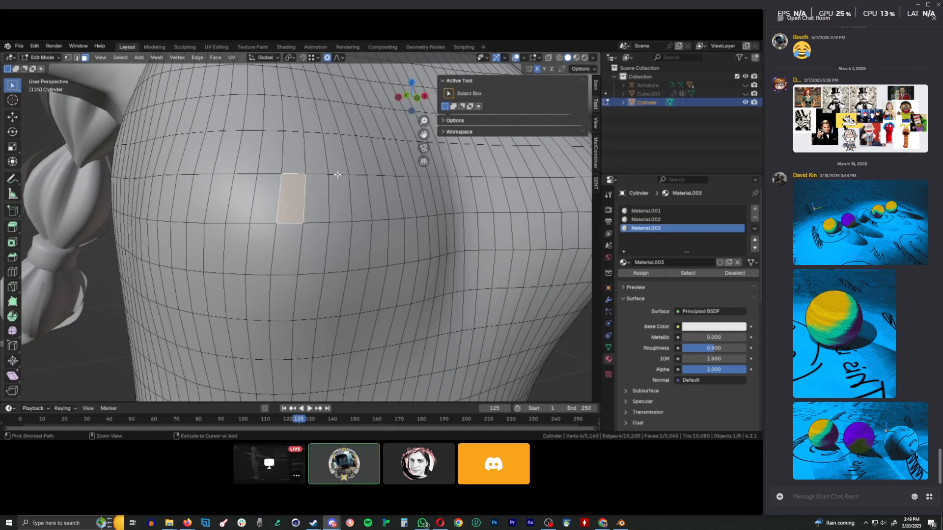
pyautogui.hotkey('ctrl', 'z')
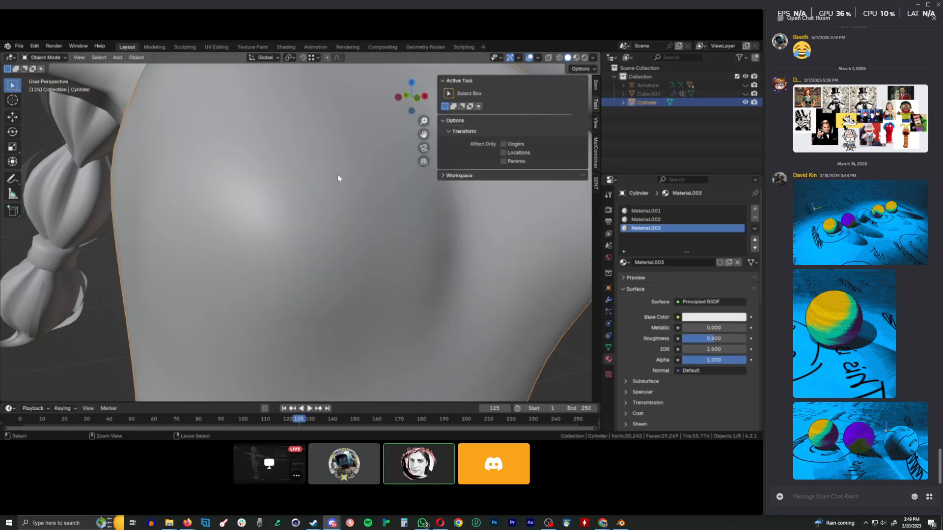
pyautogui.hotkey('ctrl', 'z')
pyautogui.hotkey('ctrl', 'z')
pyautogui.hotkey('ctrl', 'z')
pyautogui.hotkey('ctrl', 'z')
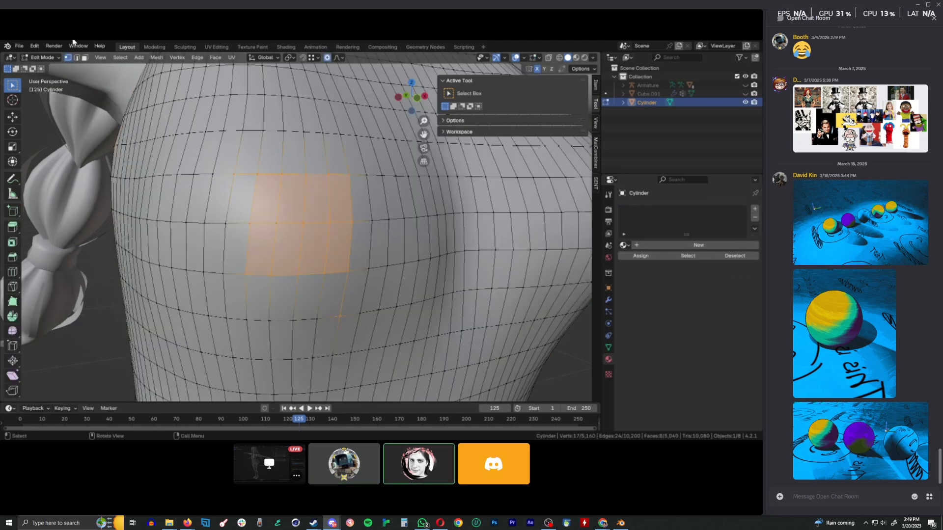
# - In edge select mode, select two neighbouring horizontal edge loops around the bust
pyautogui.click(76, 57)
pyautogui.click(114, 313)
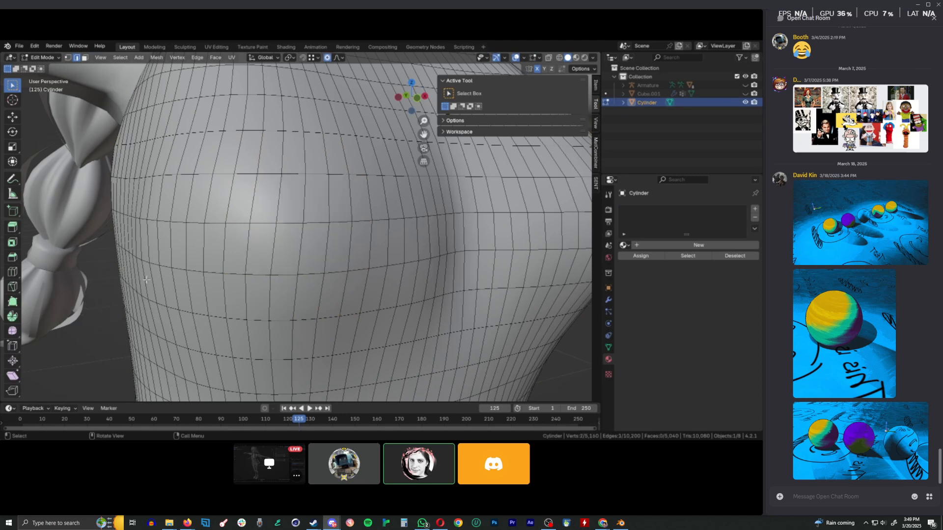
pyautogui.keyDown('alt'); pyautogui.click(288, 223); pyautogui.keyUp('alt')
pyautogui.moveTo(289, 223); pyautogui.dragTo(303, 279, button='middle')
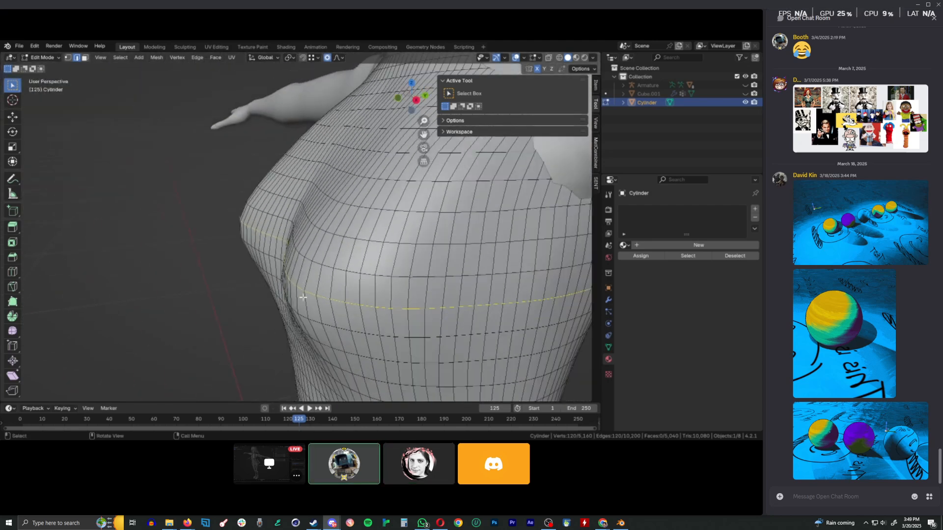
pyautogui.keyDown('alt'); pyautogui.keyDown('shift'); pyautogui.click(328, 269); pyautogui.keyUp('shift'); pyautogui.keyUp('alt')
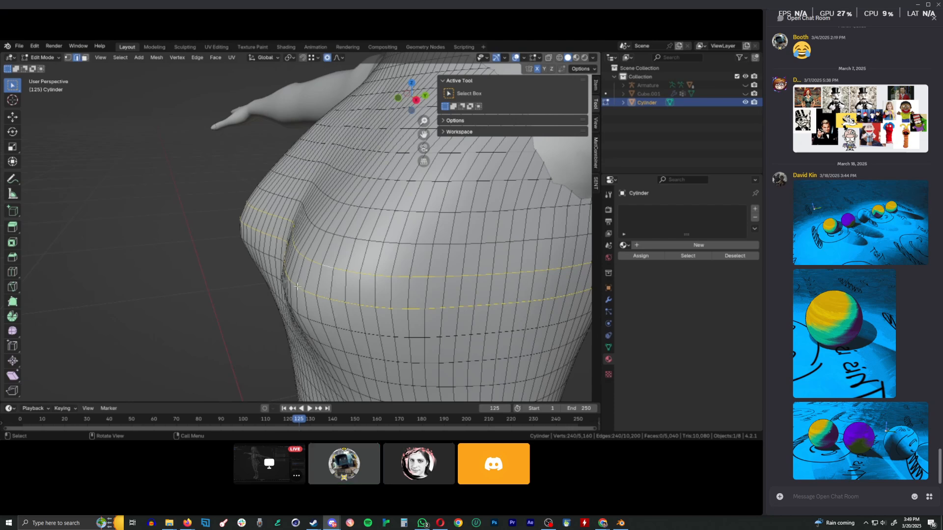
pyautogui.keyDown('ctrl'); pyautogui.keyDown('alt'); pyautogui.click(320, 283); pyautogui.keyUp('alt'); pyautogui.keyUp('ctrl')
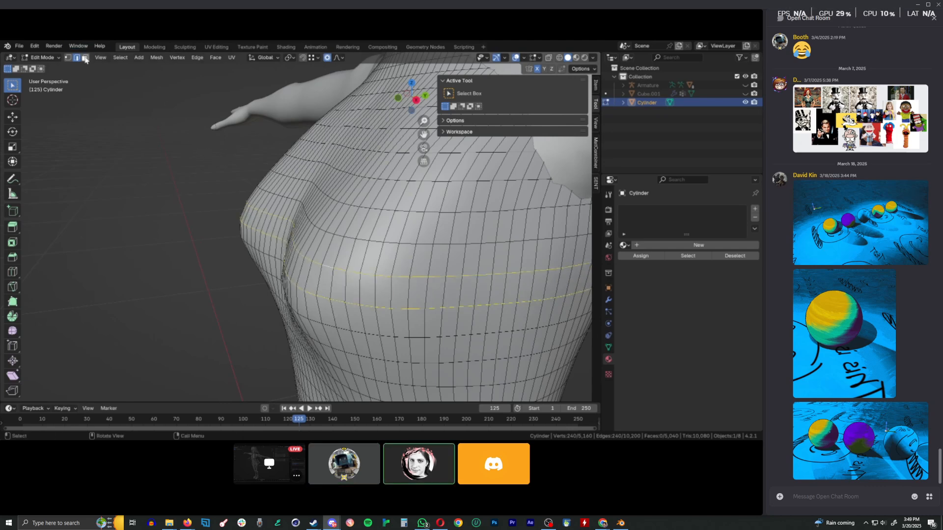
# - Clear the edge selection and, in face select mode, select the horizontal face loop around the upper bust
pyautogui.hotkey('alt', 'a')
pyautogui.keyDown('shift'); pyautogui.click(321, 248); pyautogui.keyUp('shift')
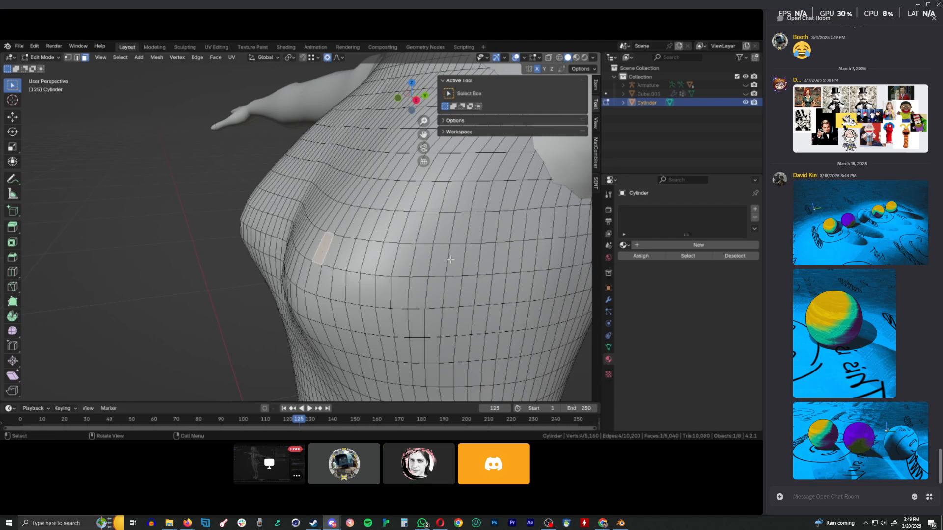
pyautogui.keyDown('alt'); pyautogui.click(496, 260); pyautogui.keyUp('alt')
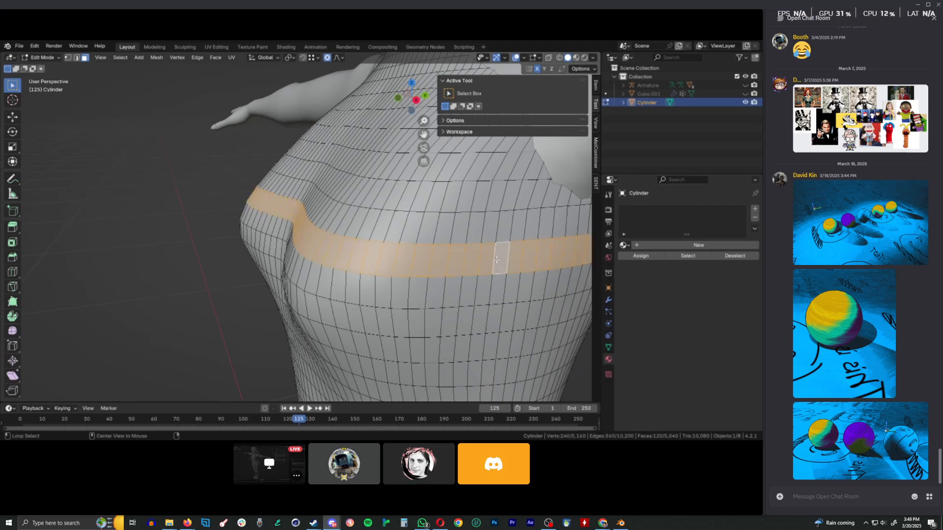
# - Select two horizontal face loops around the bust, leaving one unselected face loop between them
pyautogui.keyDown('shift'); pyautogui.click(339, 314); pyautogui.keyUp('shift')
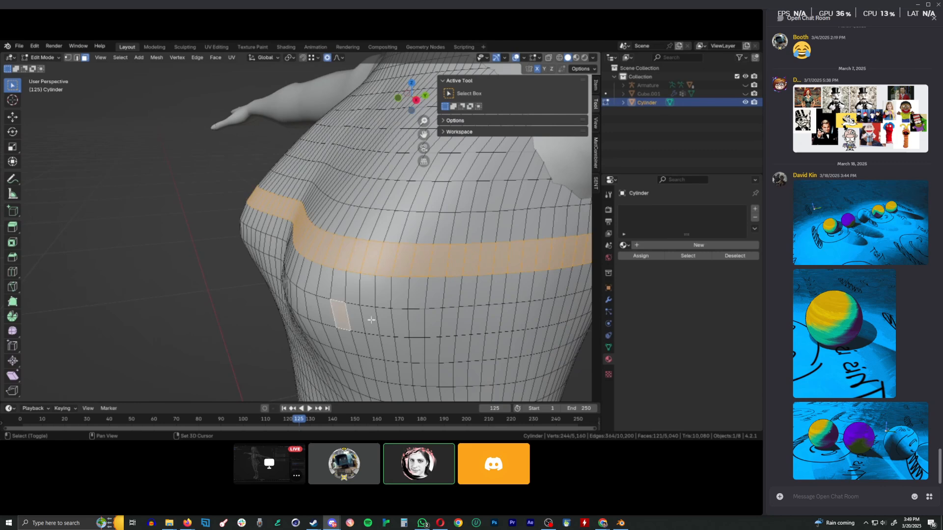
pyautogui.keyDown('alt'); pyautogui.click(494, 318); pyautogui.keyUp('alt')
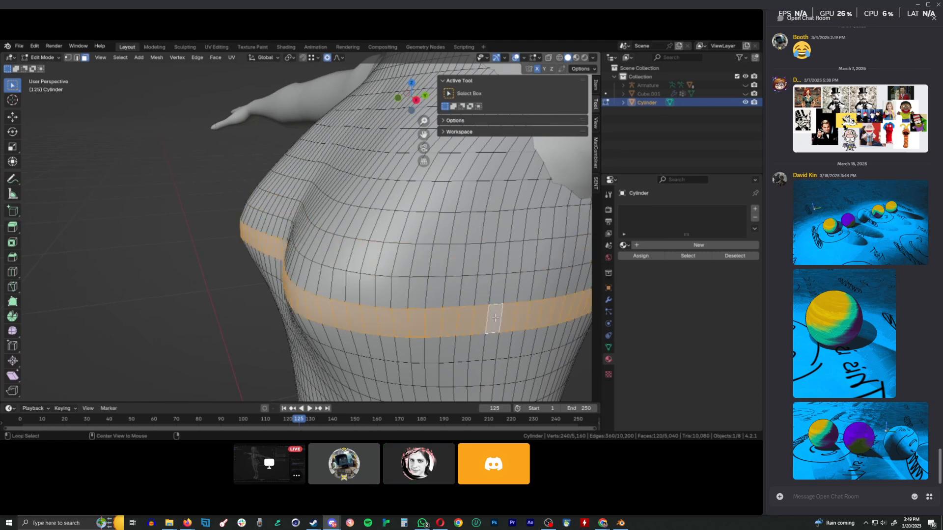
pyautogui.hotkey('ctrl', 'z')
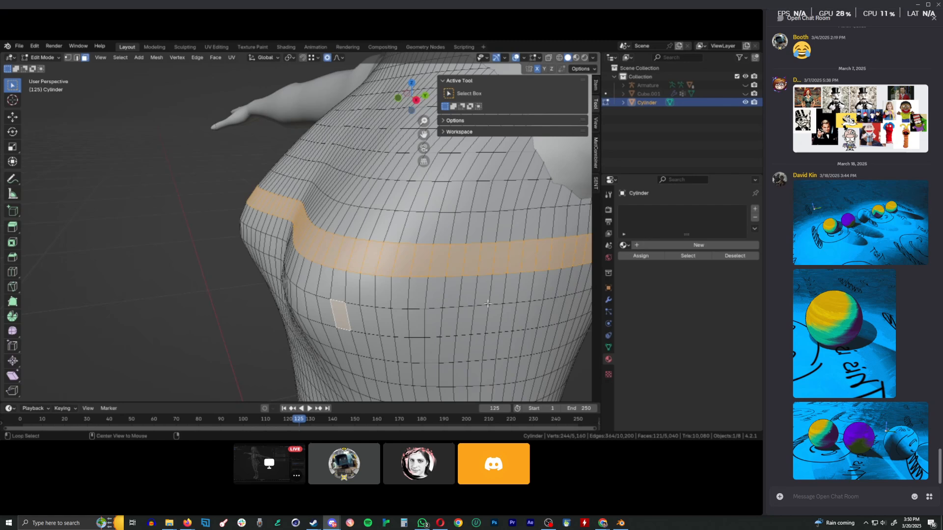
pyautogui.keyDown('alt'); pyautogui.click(485, 317); pyautogui.keyUp('alt')
pyautogui.hotkey('ctrl', 'z')
pyautogui.keyDown('alt'); pyautogui.click(414, 329); pyautogui.keyUp('alt')
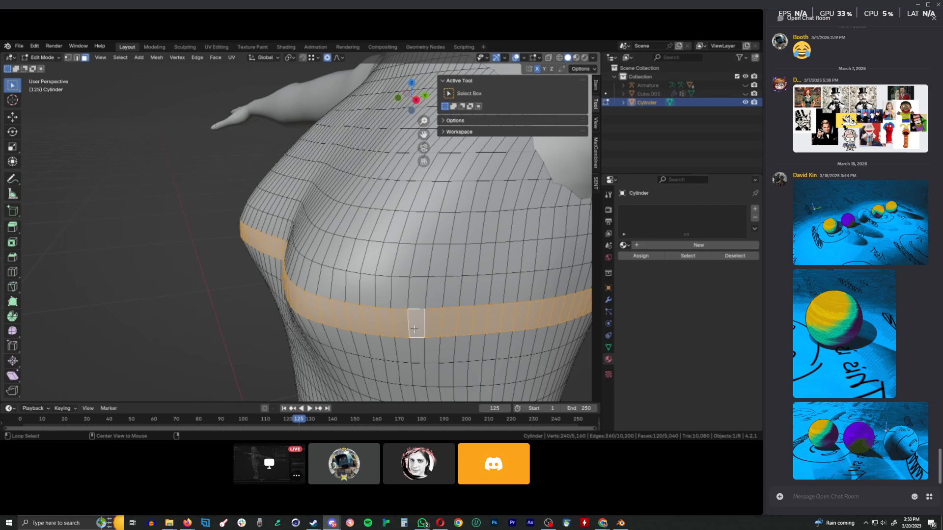
pyautogui.keyDown('alt'); pyautogui.click(404, 260); pyautogui.keyUp('alt')
pyautogui.keyDown('alt'); pyautogui.keyDown('shift'); pyautogui.click(412, 316); pyautogui.keyUp('shift'); pyautogui.keyUp('alt')
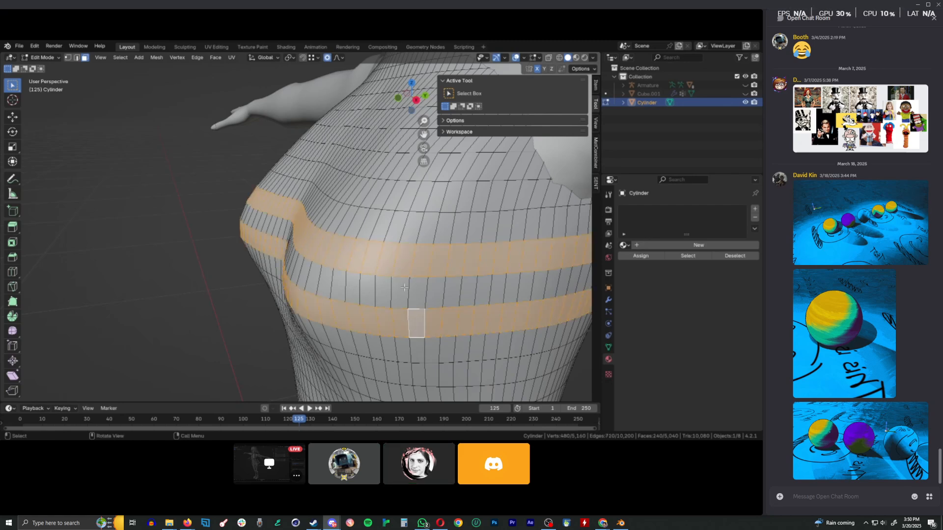
# - Undo back to the single upper bust face loop, and try adding a vertical face loop that crosses it
pyautogui.keyDown('ctrl'); pyautogui.keyDown('alt'); pyautogui.click(424, 298); pyautogui.keyUp('alt'); pyautogui.keyUp('ctrl')
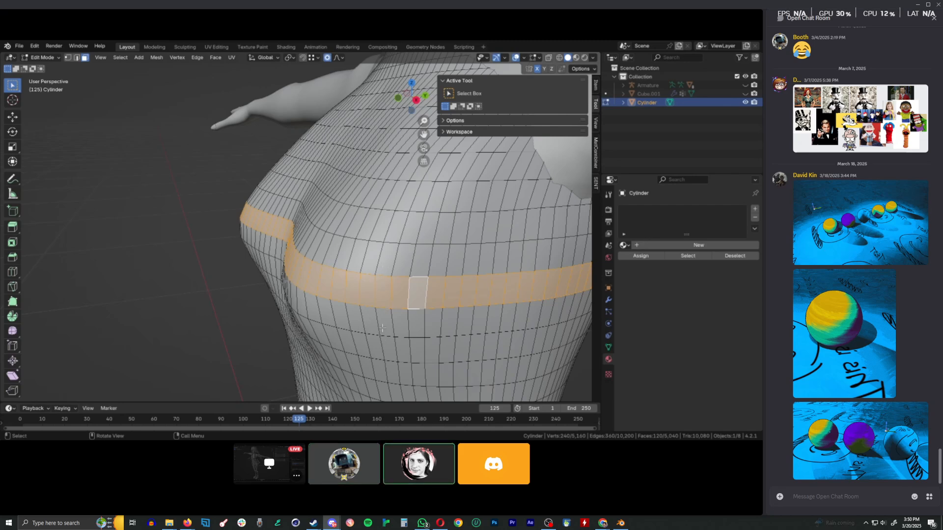
pyautogui.hotkey('ctrl', 'z')
pyautogui.hotkey('ctrl', 'z')
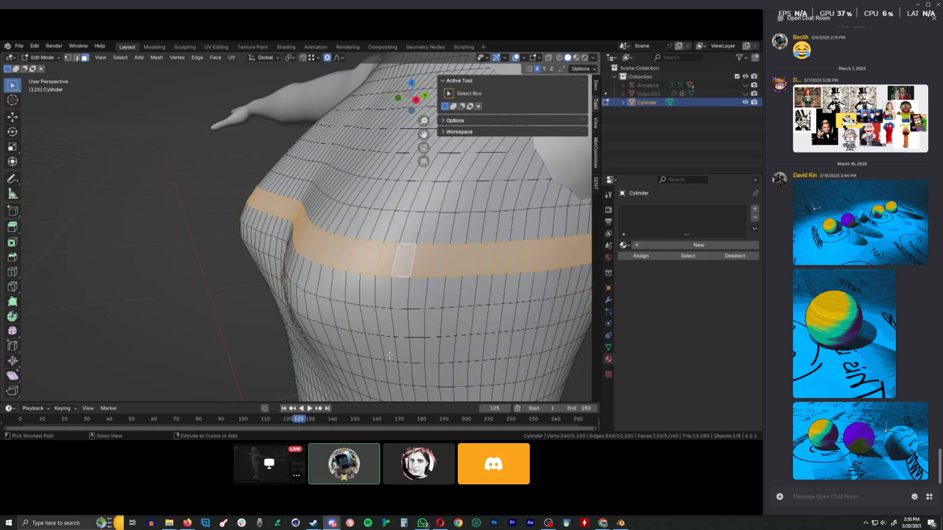
pyautogui.keyDown('alt'); pyautogui.keyDown('shift'); pyautogui.click(389, 355); pyautogui.keyUp('shift'); pyautogui.keyUp('alt')
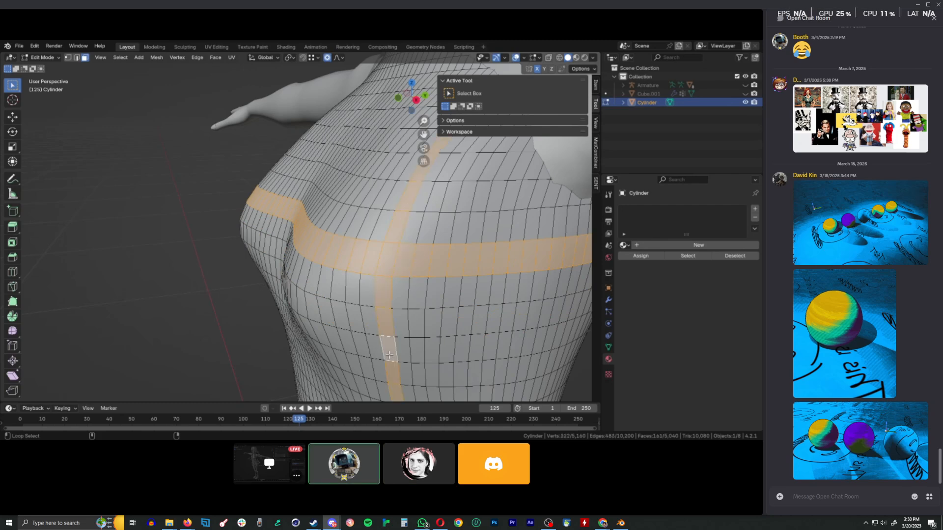
pyautogui.keyDown('alt'); pyautogui.keyDown('shift'); pyautogui.click(396, 339); pyautogui.keyUp('shift'); pyautogui.keyUp('alt')
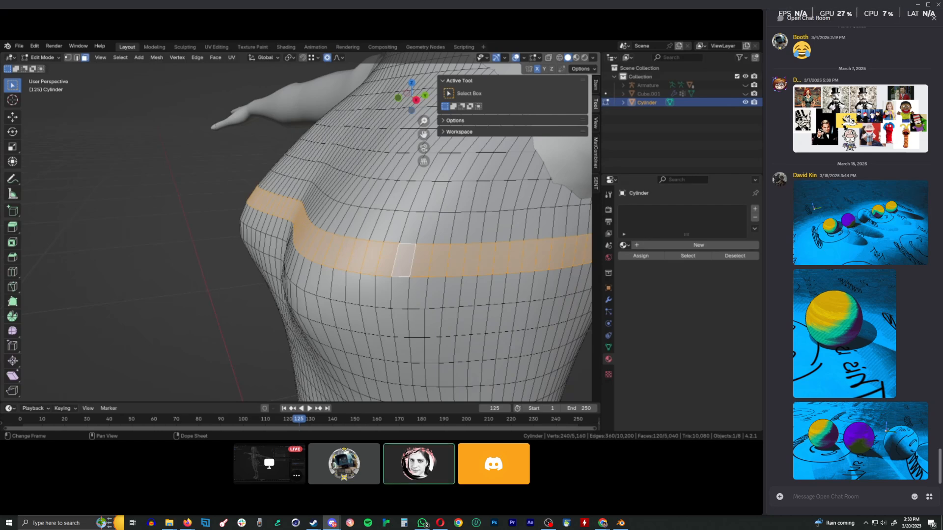
pyautogui.scroll(-3, 368, 317)
pyautogui.rightClick(371, 317)
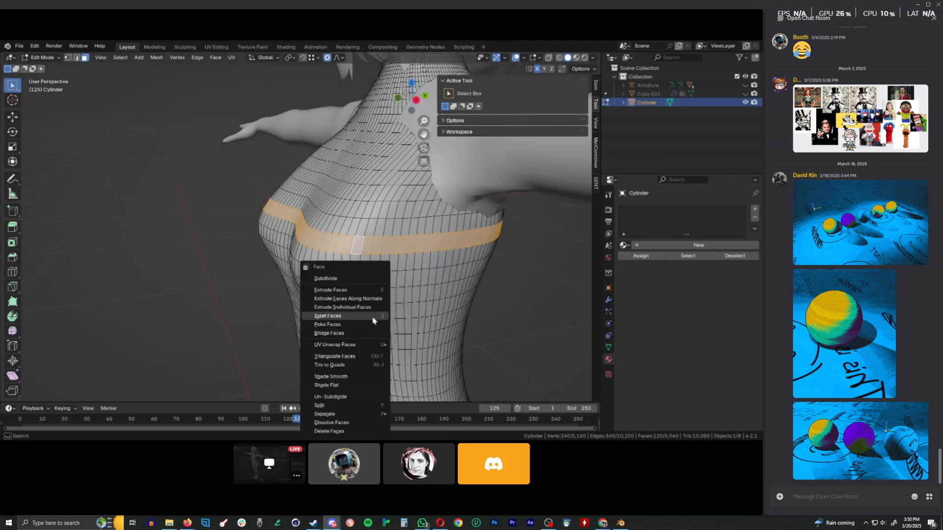
pyautogui.rightClick(407, 317)
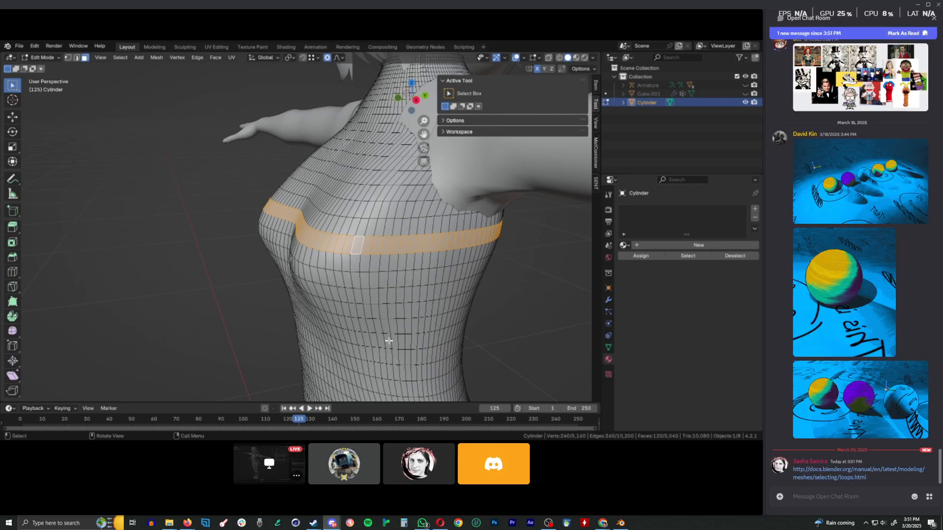
# - Use Circle Select to pick a broad closed ring of faces on the side of the garment
pyautogui.moveTo(339, 270)
pyautogui.mouseDown()
pyautogui.moveTo(334, 308)
pyautogui.moveTo(431, 372)
pyautogui.moveTo(451, 207)
pyautogui.moveTo(342, 201)
pyautogui.moveTo(354, 260)
pyautogui.mouseUp()
pyautogui.press('c')
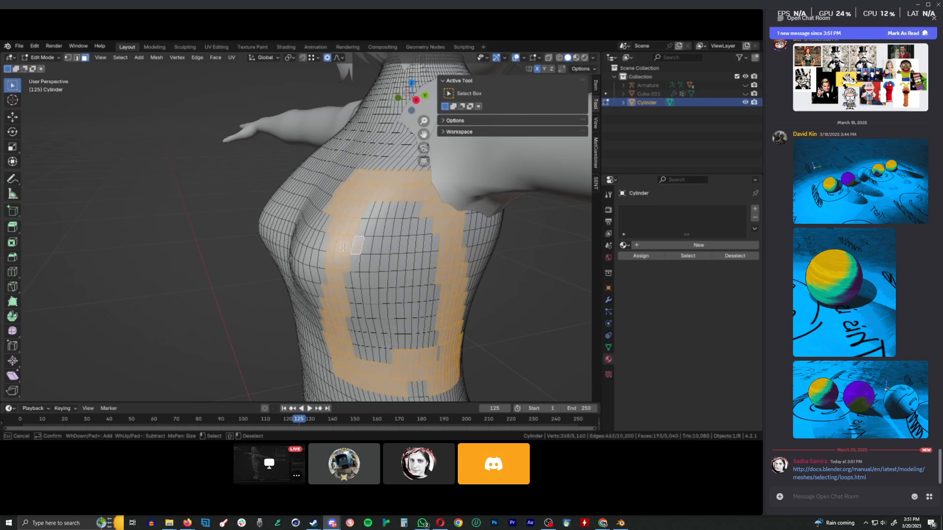
pyautogui.press('Escape')
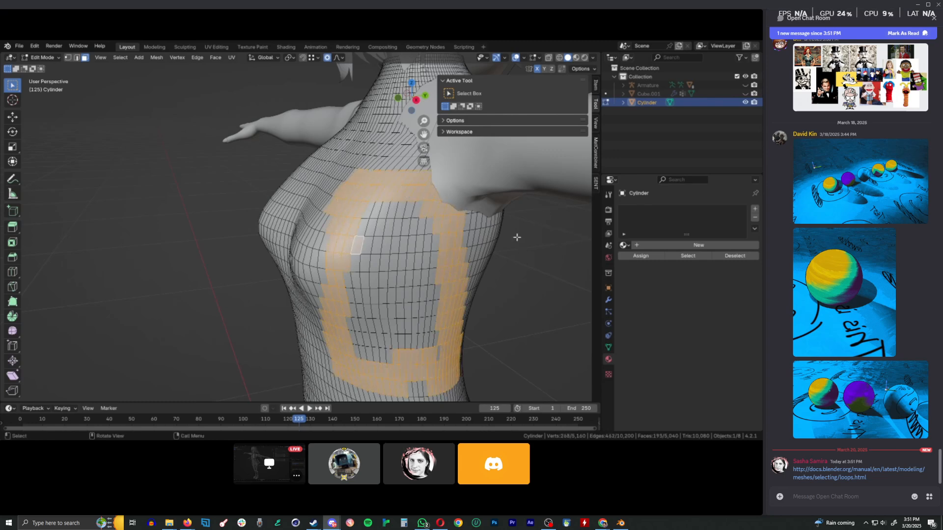
pyautogui.press('F3')
pyautogui.write('select')
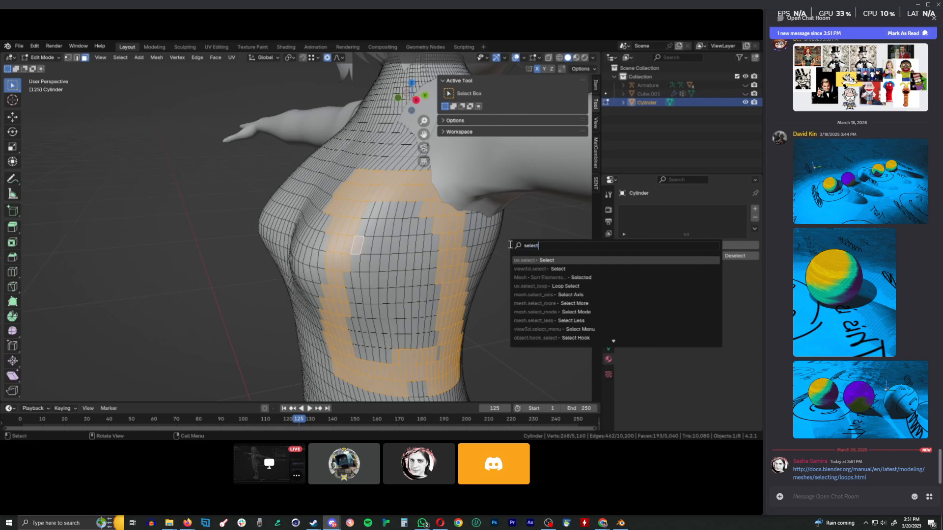
pyautogui.write(' in')
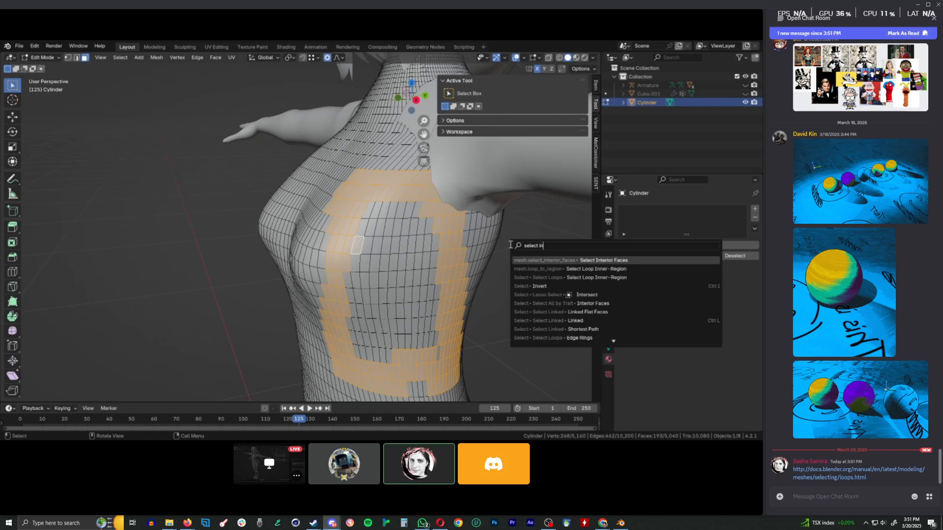
pyautogui.press('Escape')
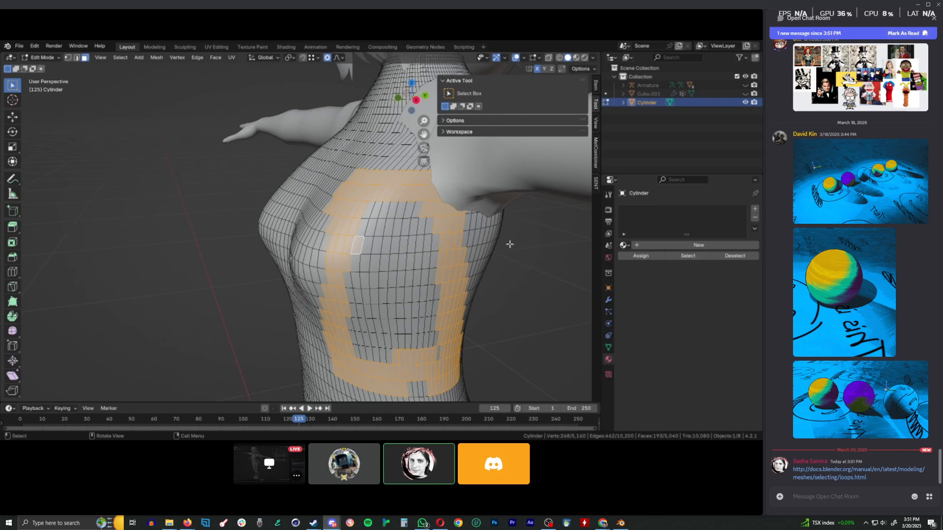
# - Search the available commands for "select loop"
pyautogui.press('F3')
pyautogui.press('Up')
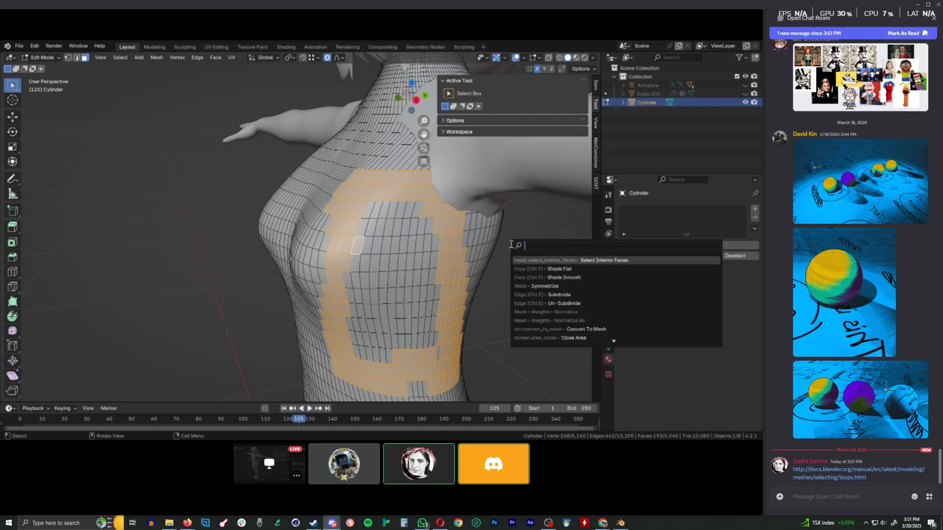
pyautogui.write('selec')
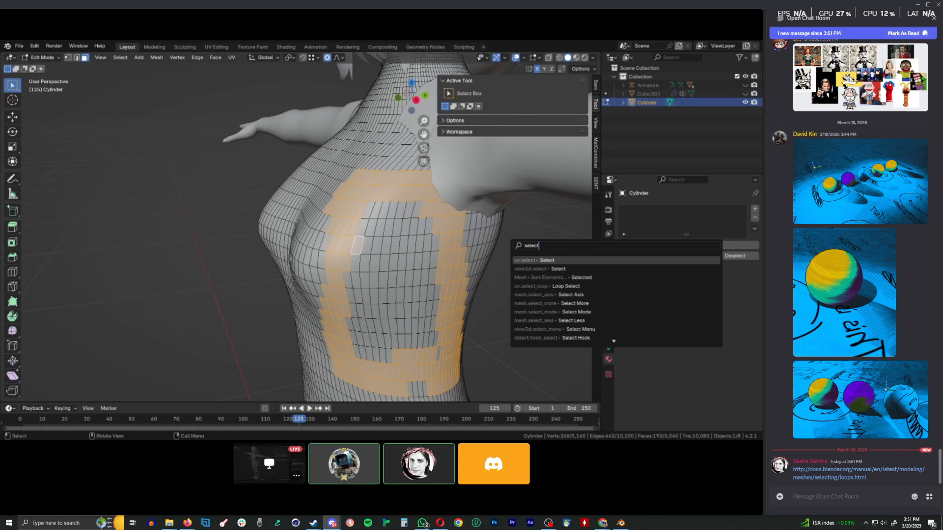
pyautogui.write('t')
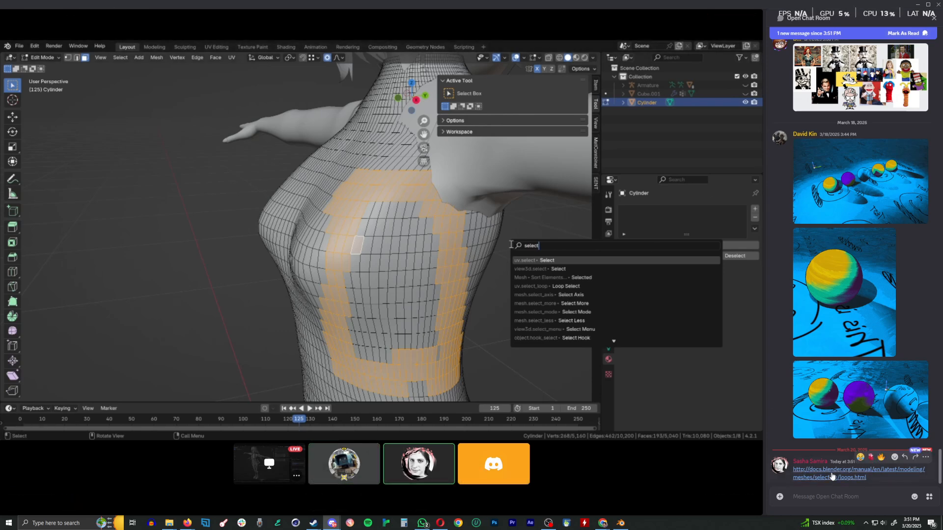
pyautogui.write(' lo')
# - Open the shared Blender manual link about selecting loops in the browser, and return to Blender
pyautogui.rightClick(832, 472)
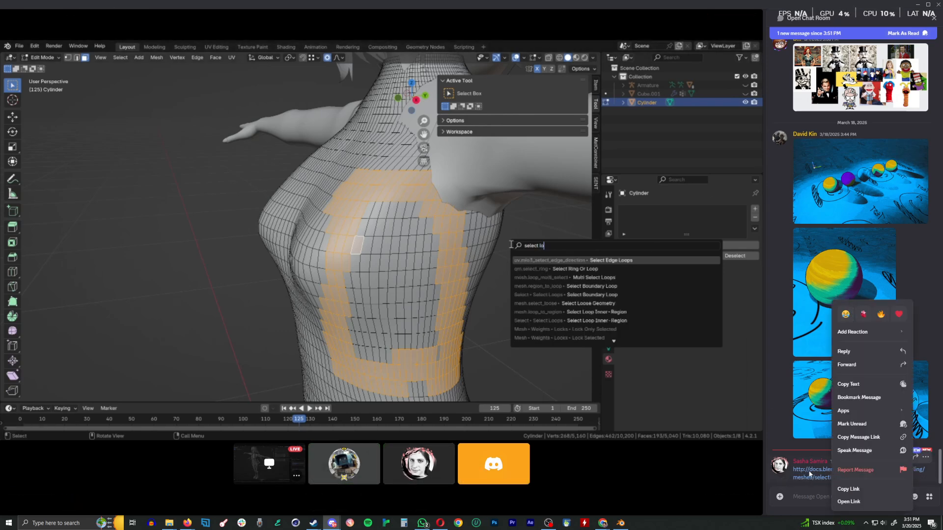
pyautogui.click(849, 501)
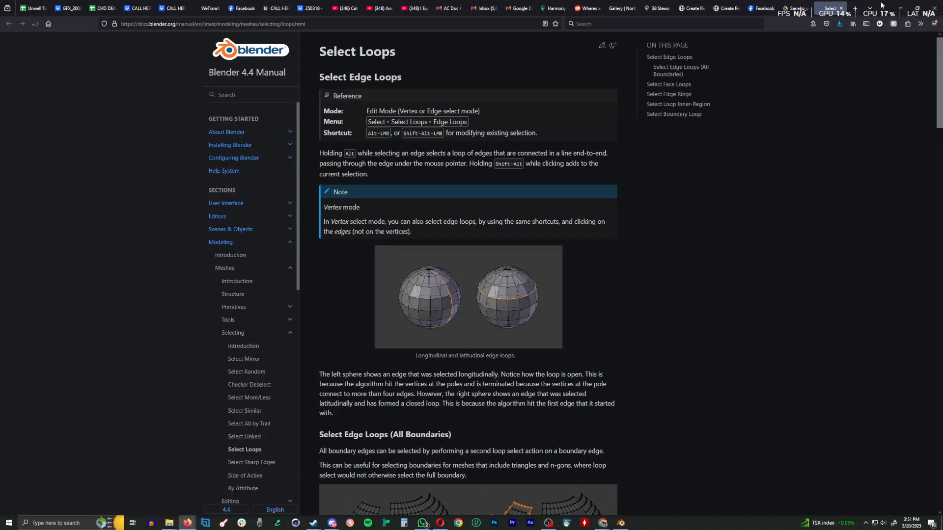
pyautogui.click(906, 4)
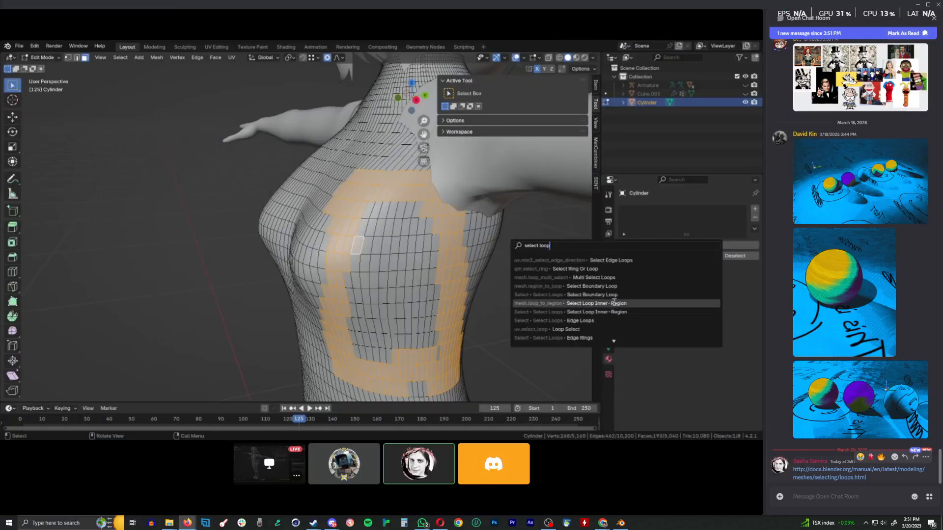
# - Try Select Loop Inner-Region on the ring of selected faces and leave nothing selected on the garment
pyautogui.click(613, 303)
pyautogui.moveTo(354, 289); pyautogui.dragTo(467, 330, button='middle')
pyautogui.click(467, 330)
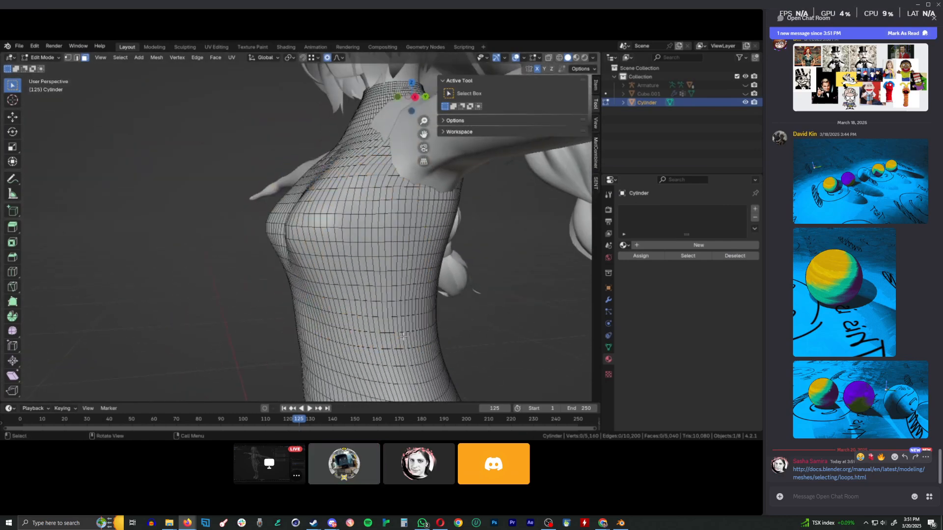
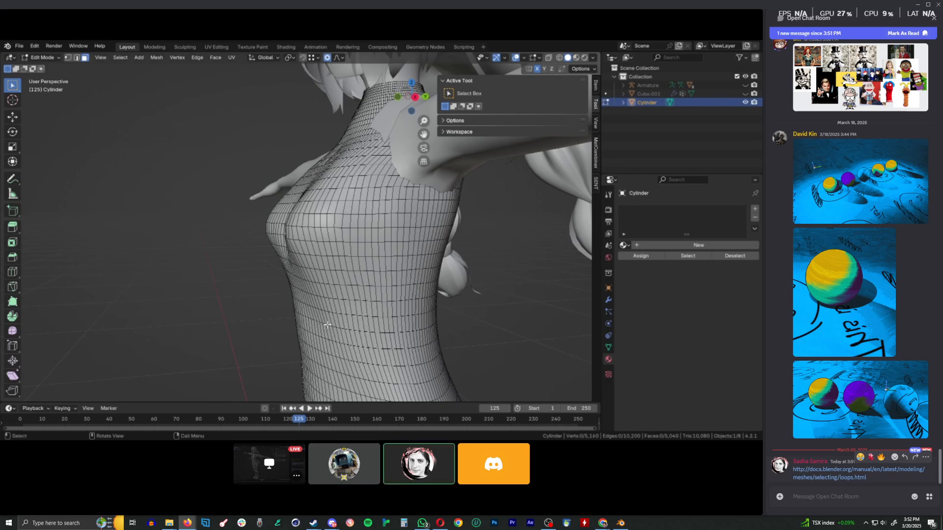
# - In edge select mode, outline a closed rectangular edge loop on the garment's side below the bust using shortest paths
pyautogui.click(76, 58)
pyautogui.click(353, 314)
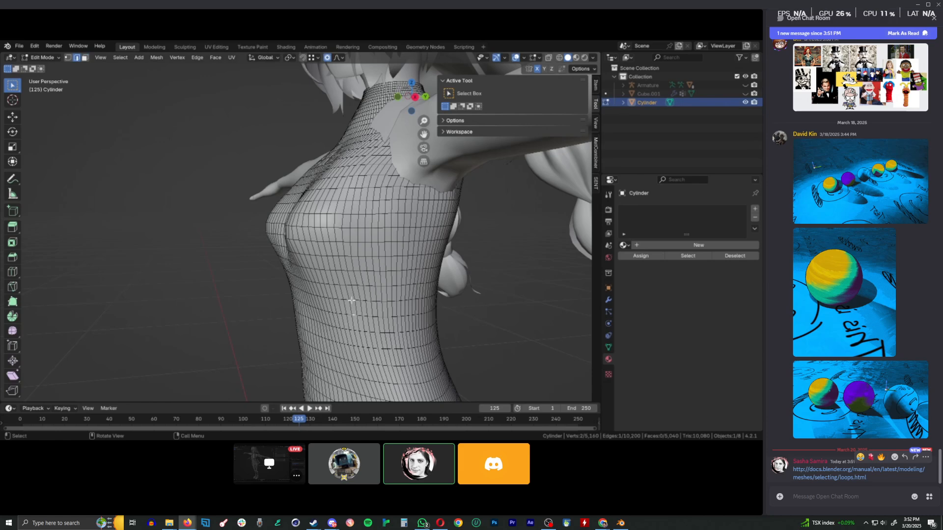
pyautogui.keyDown('ctrl'); pyautogui.click(330, 257); pyautogui.keyUp('ctrl')
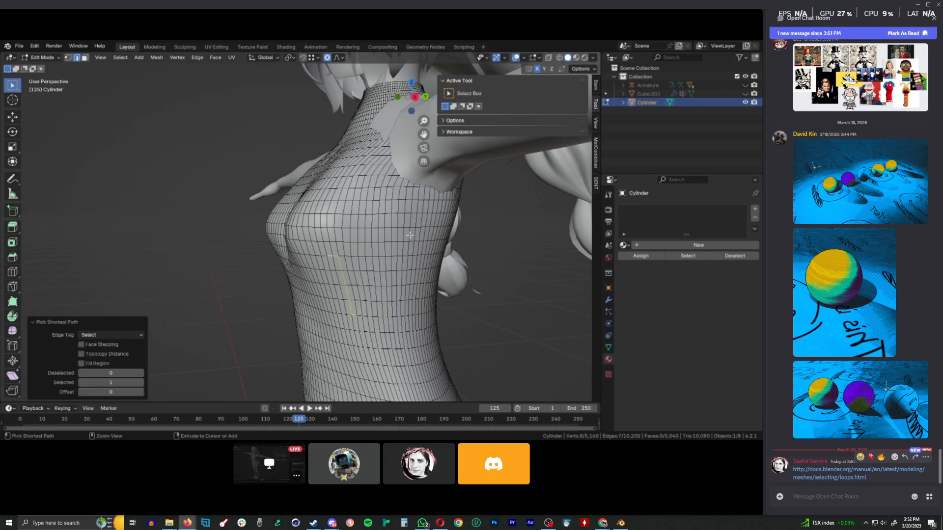
pyautogui.keyDown('ctrl'); pyautogui.click(410, 230); pyautogui.keyUp('ctrl')
pyautogui.keyDown('ctrl'); pyautogui.click(358, 315); pyautogui.keyUp('ctrl')
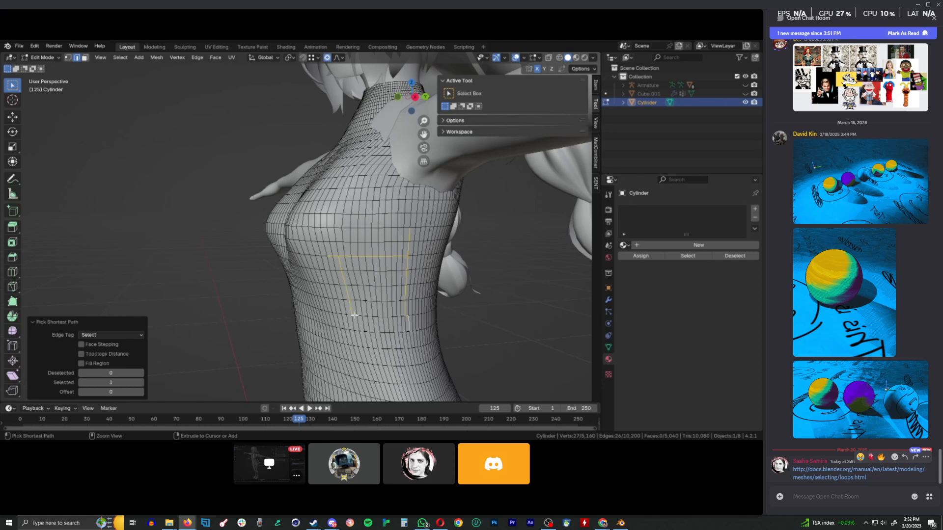
# - Select all faces enclosed by the edge outline with Select Loop Inner-Region
pyautogui.press('F3')
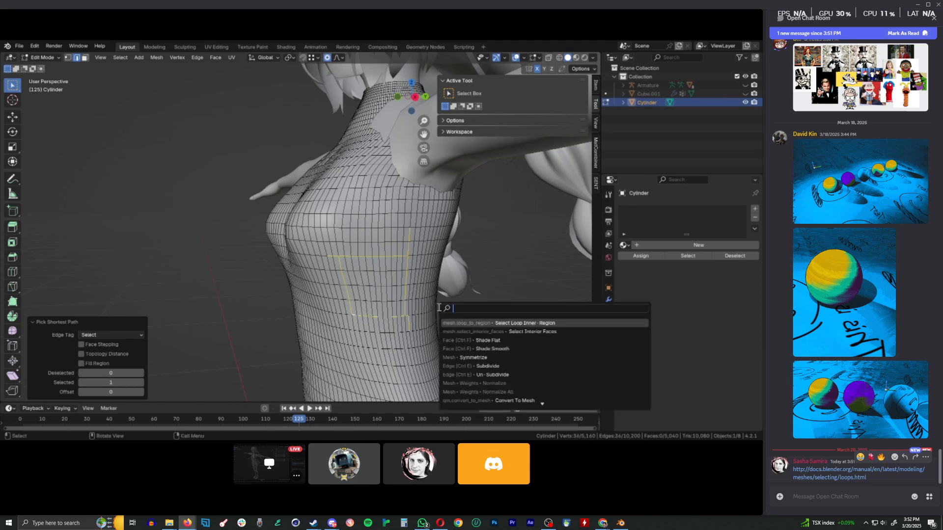
pyautogui.press('Return')
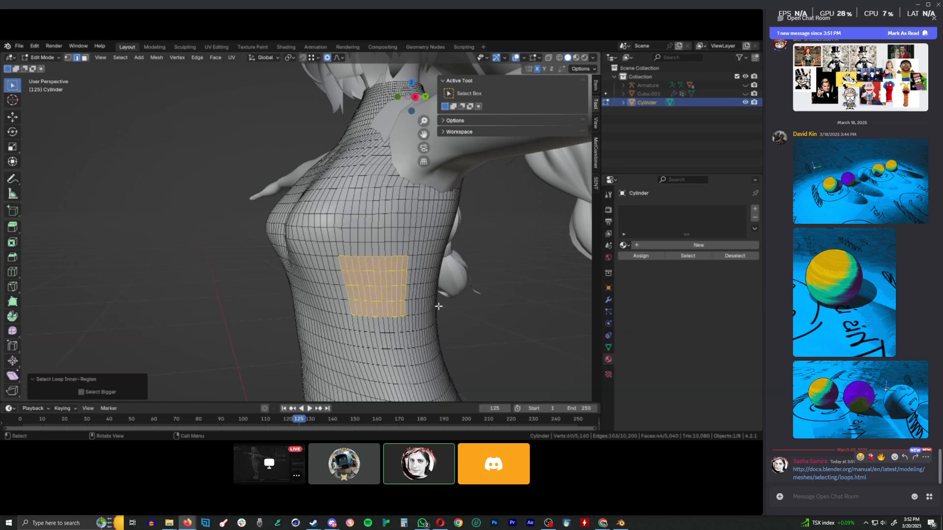
pyautogui.press('F3')
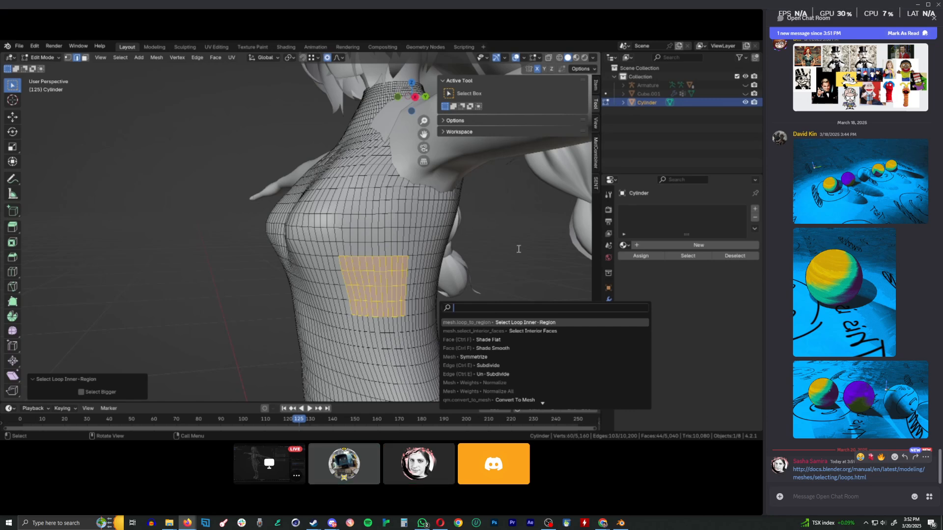
pyautogui.press('Escape')
# - Leave Edit Mode and add a new cylinder mesh to the scene
pyautogui.moveTo(517, 246); pyautogui.dragTo(466, 283, button='middle')
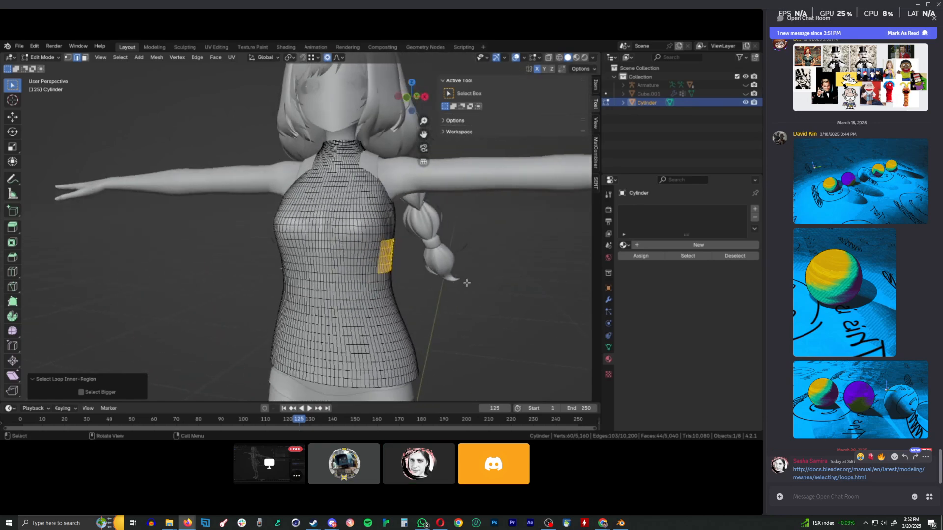
pyautogui.scroll(-1, 377, 239)
pyautogui.moveTo(377, 239); pyautogui.dragTo(391, 210, button='middle')
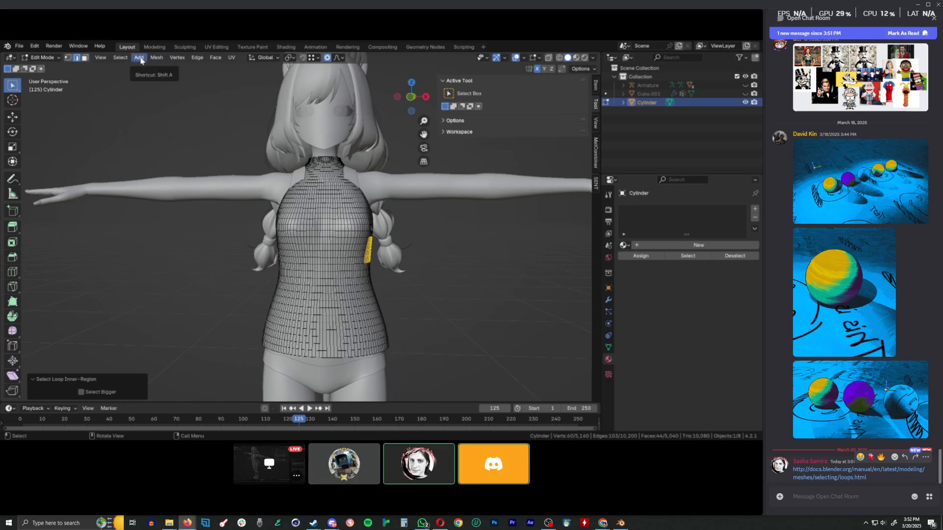
pyautogui.press('Tab')
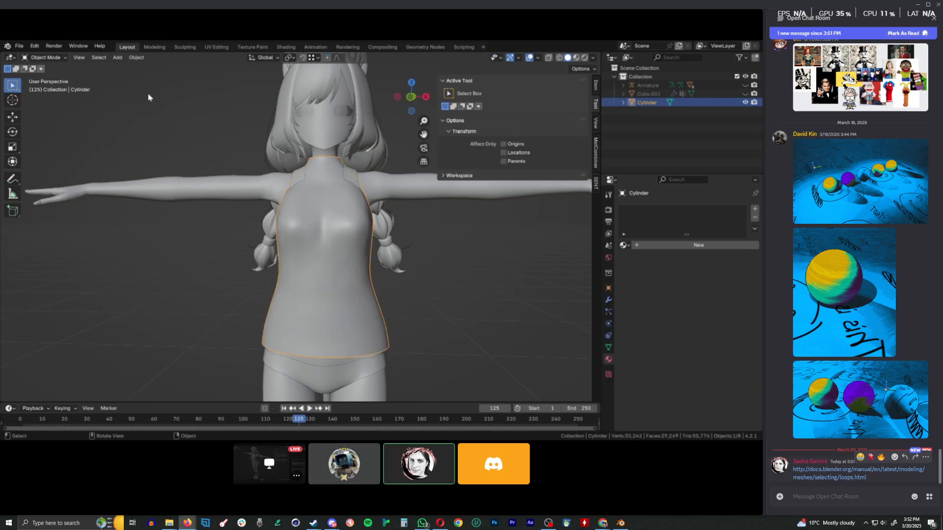
pyautogui.click(122, 61)
pyautogui.moveTo(148, 74)
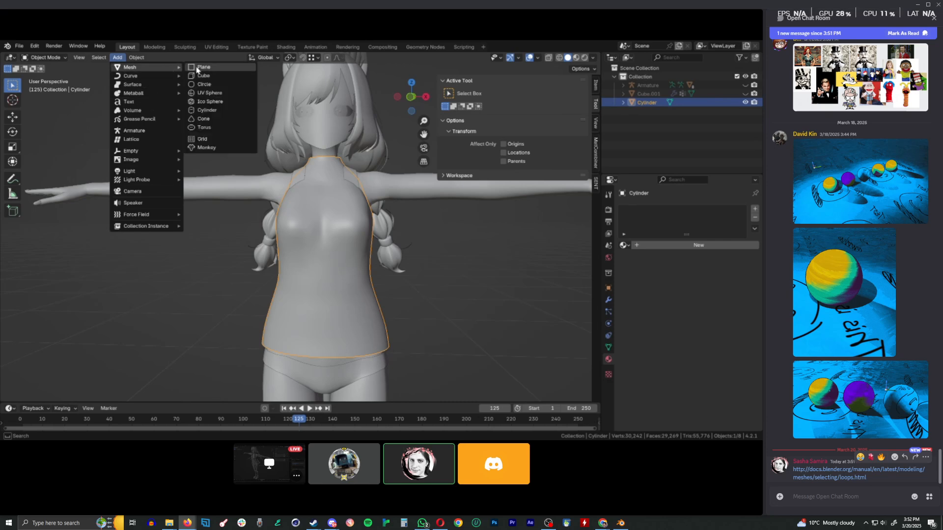
pyautogui.click(216, 113)
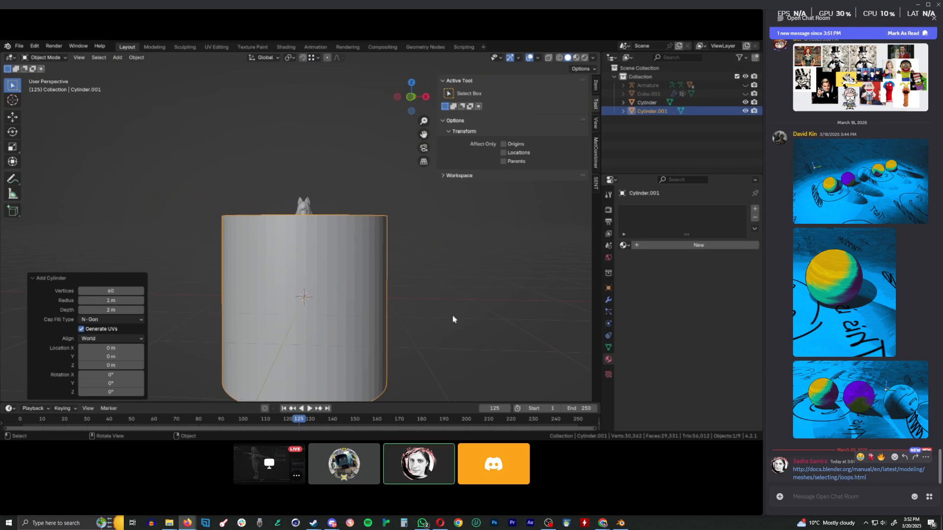
# - Rotate the new cylinder 90° about the Y axis and scale it down uniformly to about 0.143
pyautogui.press('r')
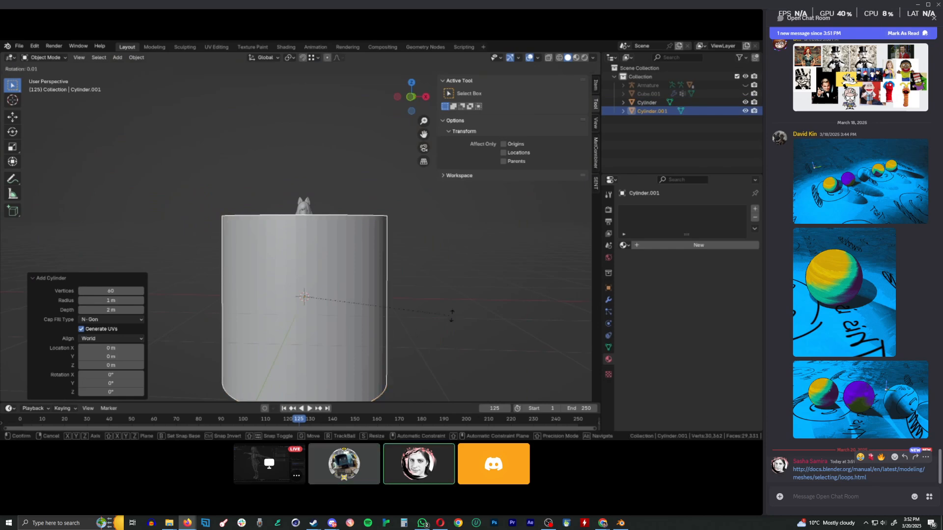
pyautogui.write('y')
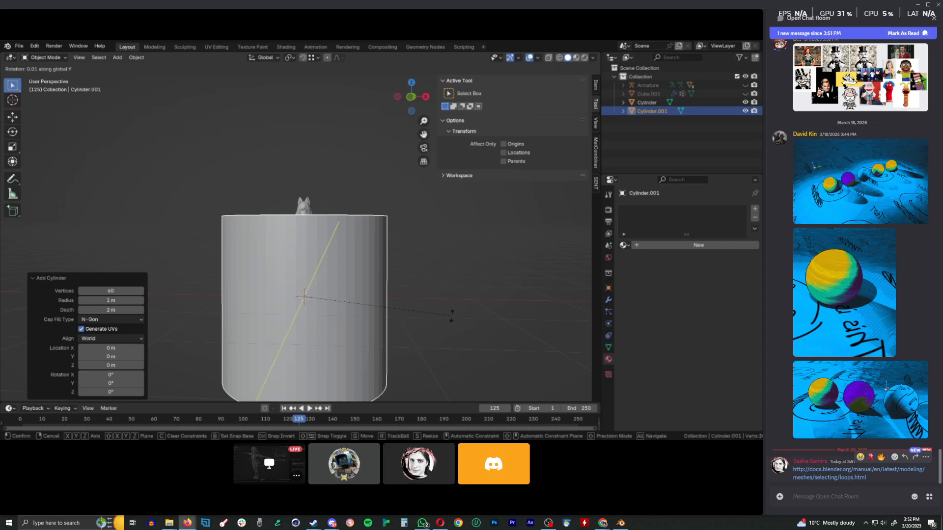
pyautogui.write('90')
pyautogui.press('Return')
pyautogui.press('s')
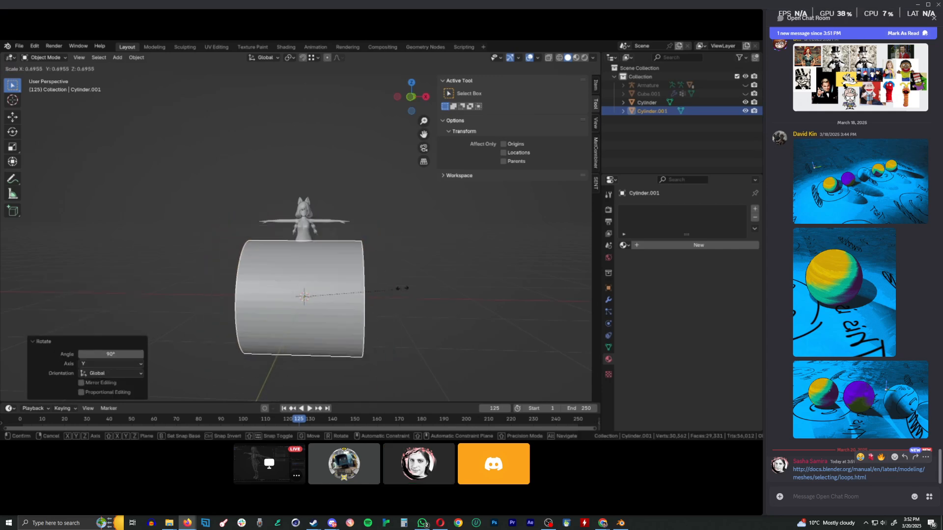
pyautogui.click(326, 299)
# - Move the cylinder along Y by about -0.05 m, toward the character's front, in top view
pyautogui.press('KP_7')
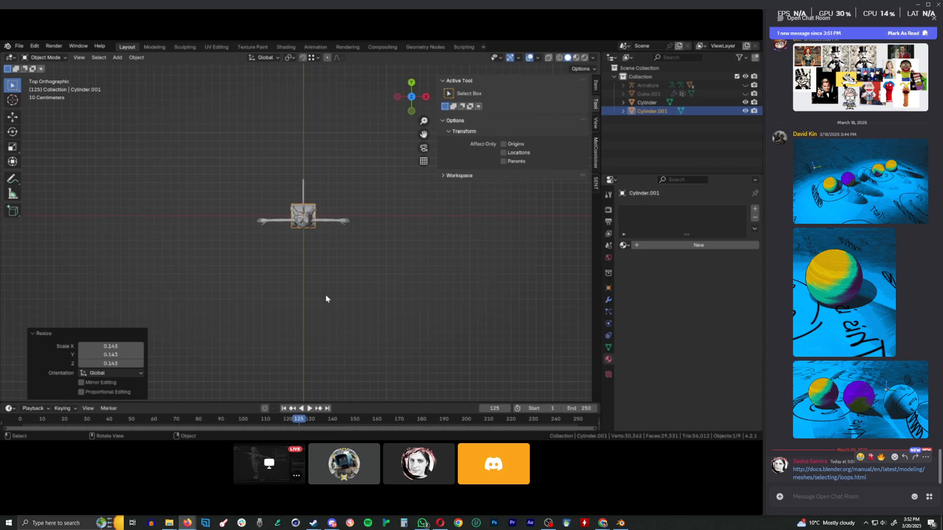
pyautogui.scroll(13, 326, 261)
pyautogui.press('g')
pyautogui.press('y')
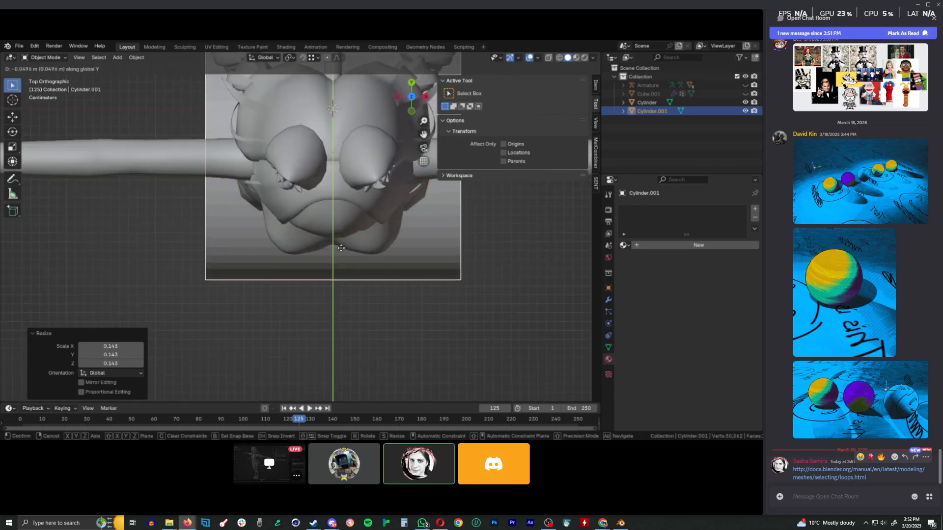
pyautogui.click(355, 251)
# - Raise the cylinder about 0.94 m to the character's shoulder height in side view
pyautogui.press('KP_3')
pyautogui.scroll(-3, 355, 248)
pyautogui.press('g')
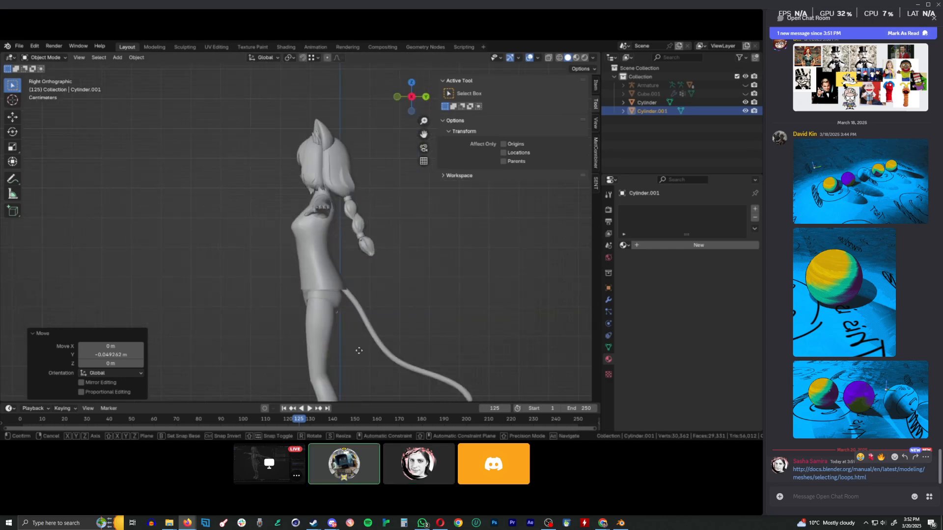
pyautogui.press('z')
pyautogui.click(357, 55)
pyautogui.scroll(6, 366, 112)
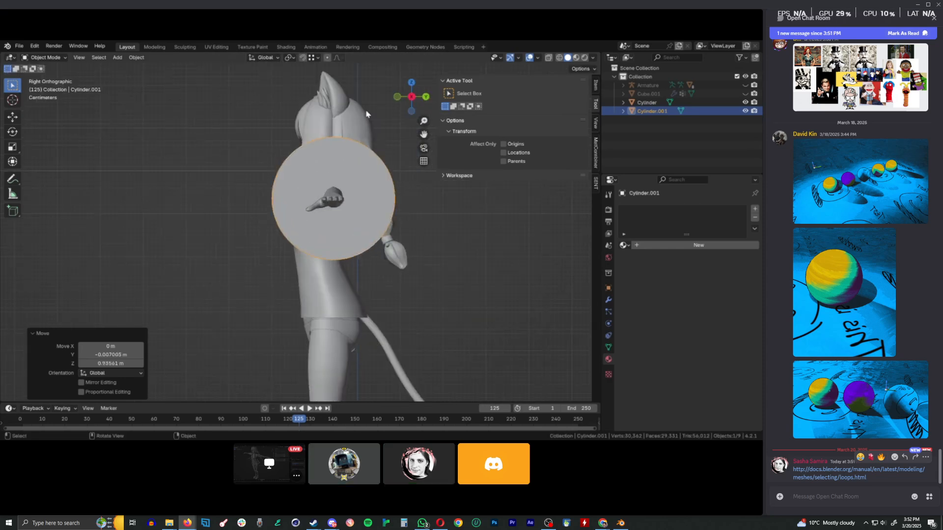
# - Scale the cylinder to about 0.3 around the arm opening, and stretch it along X by about 3.07
pyautogui.keyDown('shift'); pyautogui.moveTo(388, 190); pyautogui.dragTo(274, 241, button='middle'); pyautogui.keyUp('shift')
pyautogui.press('s')
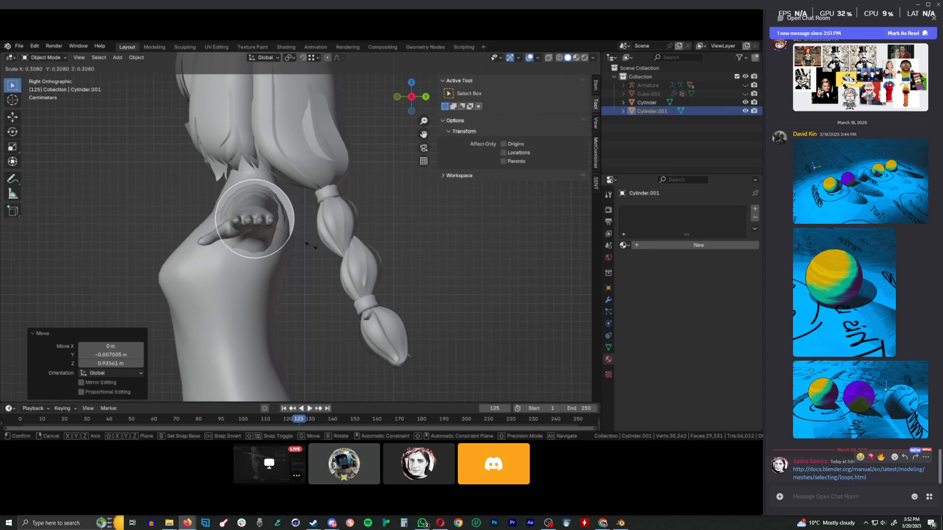
pyautogui.click(311, 244)
pyautogui.press('KP_1')
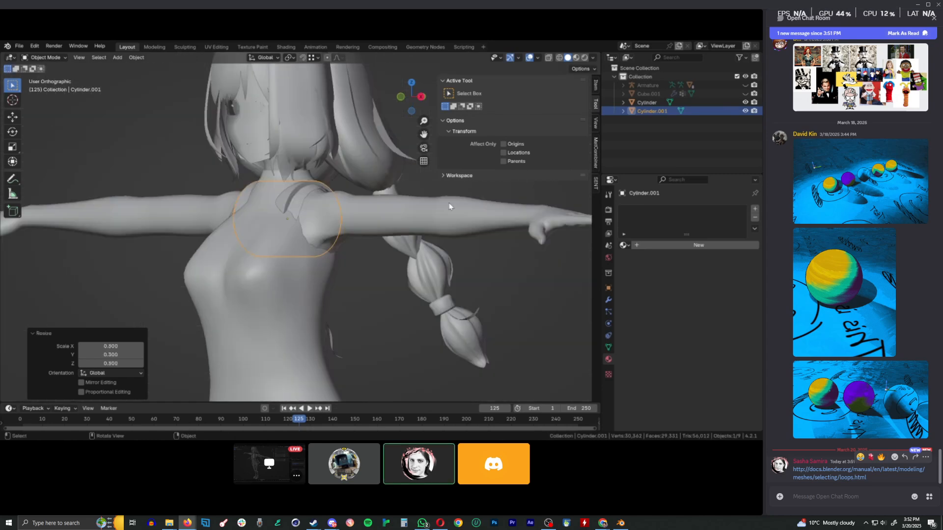
pyautogui.press('s')
pyautogui.press('x')
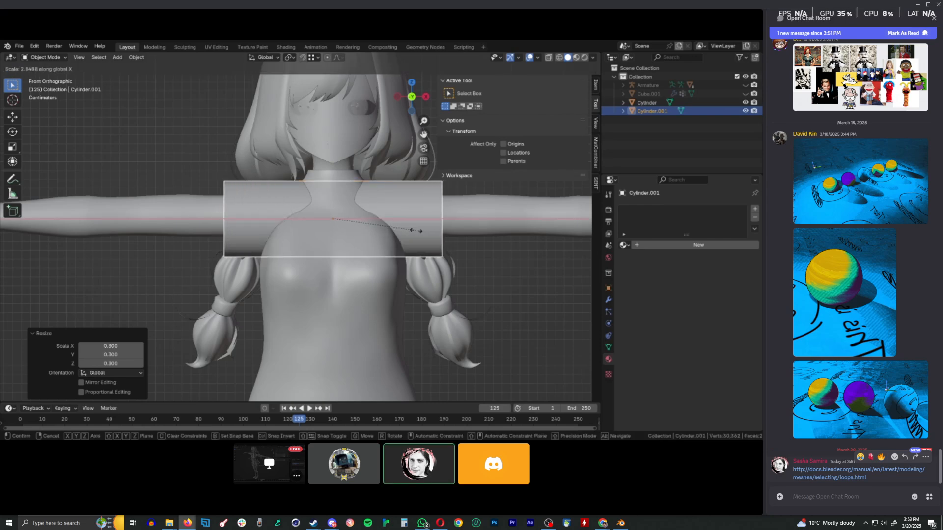
pyautogui.click(423, 230)
# - Shrink the cylinder to about 0.74 and nudge it up about 0.004 m so it encircles the arm
pyautogui.scroll(4, 419, 232)
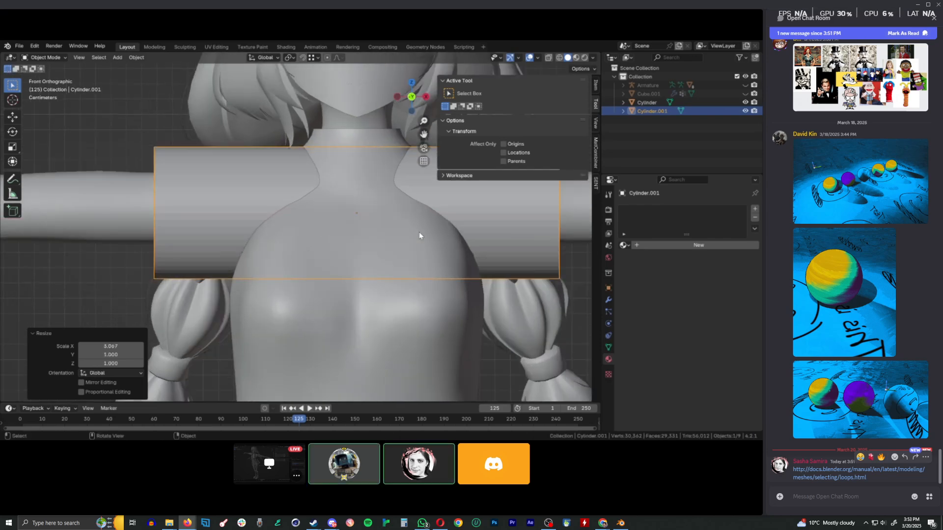
pyautogui.press('KP_3')
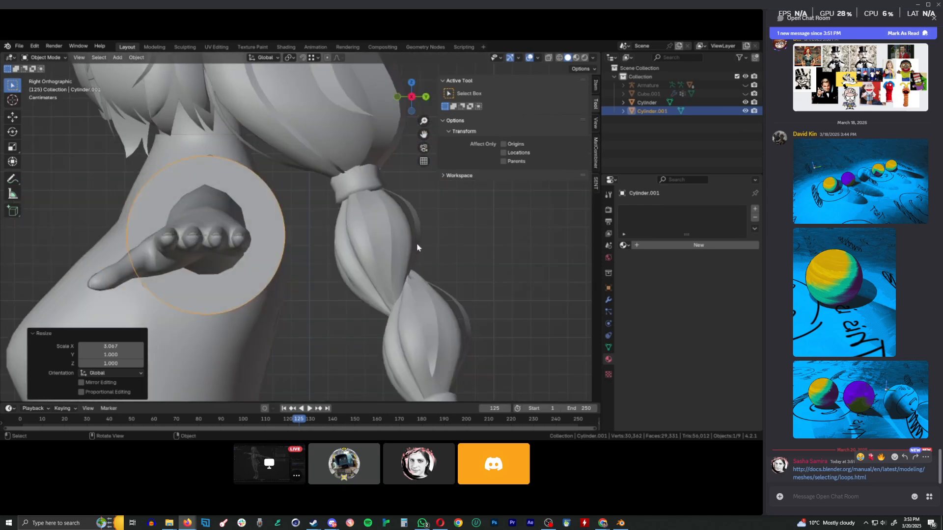
pyautogui.press('s')
pyautogui.click(361, 240)
pyautogui.press('g')
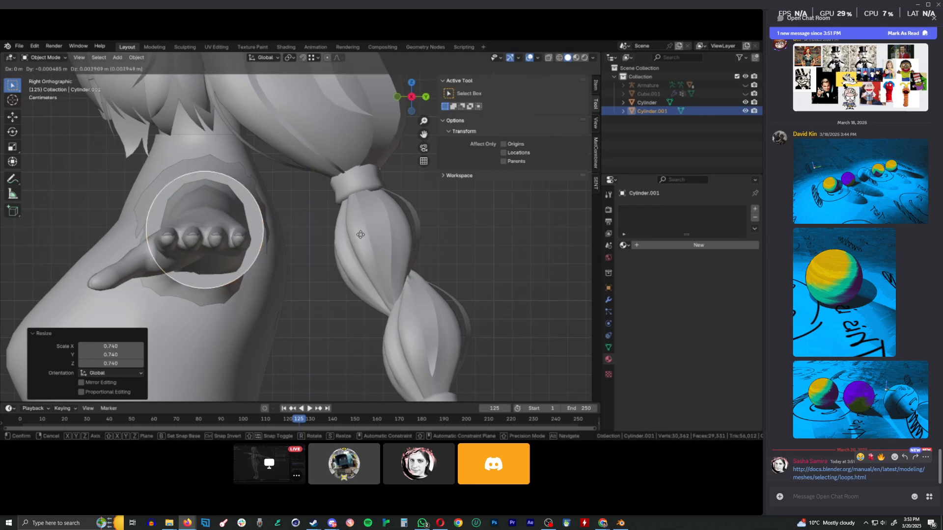
pyautogui.click(363, 232)
# - Lengthen the cylinder along X by about 1.6 times so both ends extend over the upper arms
pyautogui.press('KP_1')
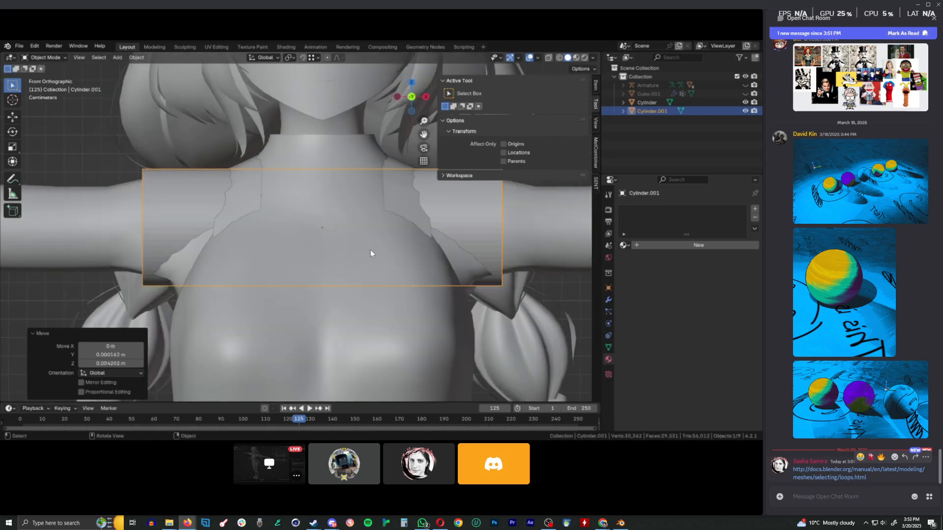
pyautogui.press('s')
pyautogui.press('x')
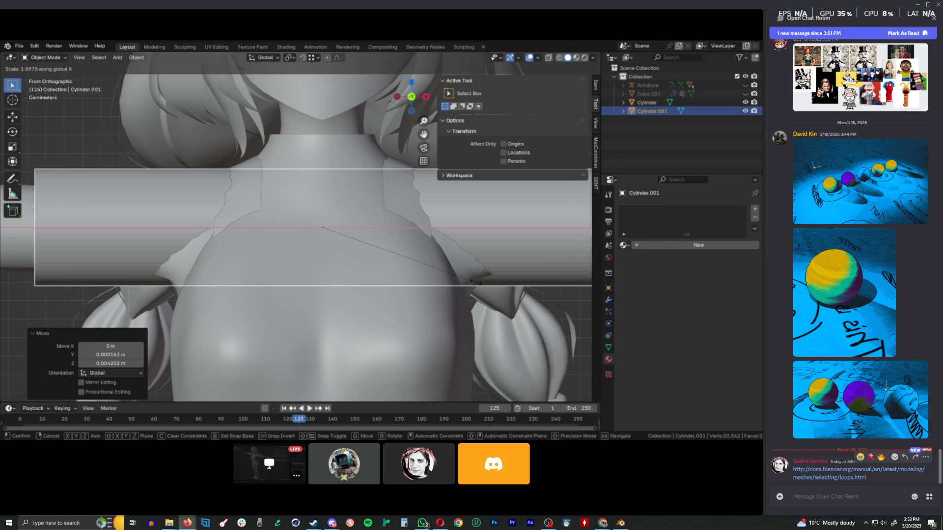
pyautogui.click(478, 287)
# - Add 30 evenly spaced loop cuts around the sleeve cylinder, deselect everything and return to Object Mode
pyautogui.scroll(-7, 442, 317)
pyautogui.click(323, 328)
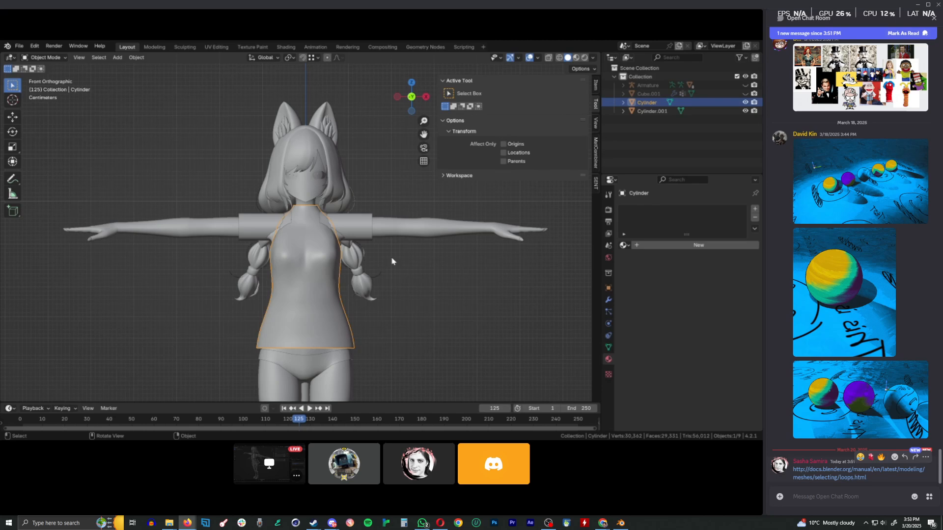
pyautogui.scroll(4, 392, 261)
pyautogui.click(412, 238)
pyautogui.press('Tab')
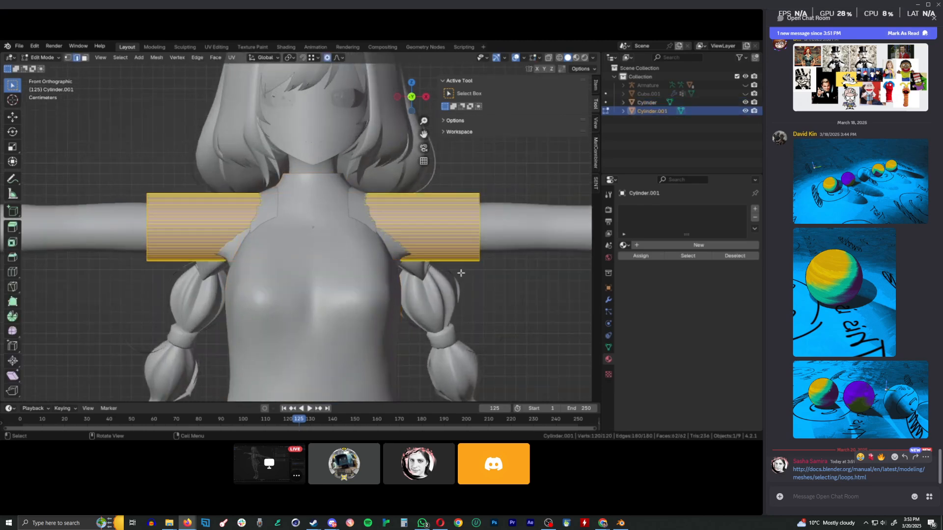
pyautogui.hotkey('ctrl', 'r')
pyautogui.scroll(20, 462, 240)
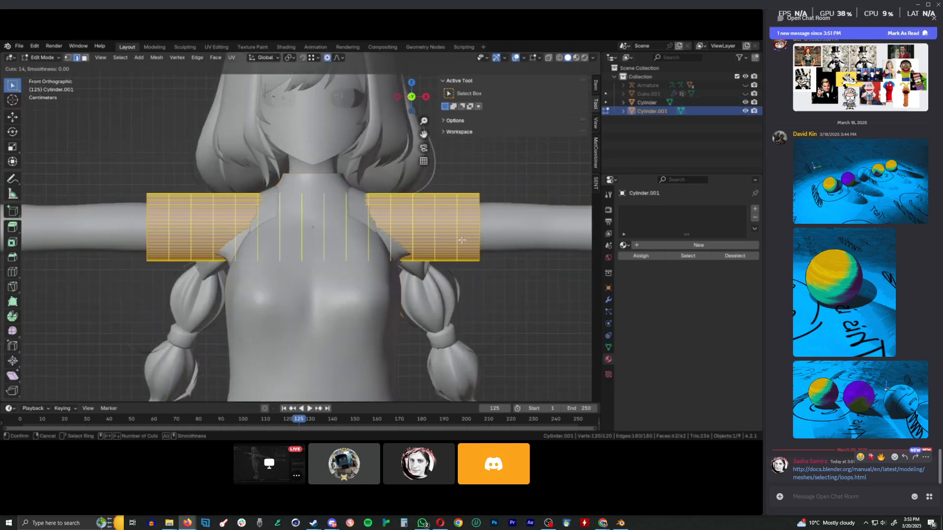
pyautogui.click(462, 240)
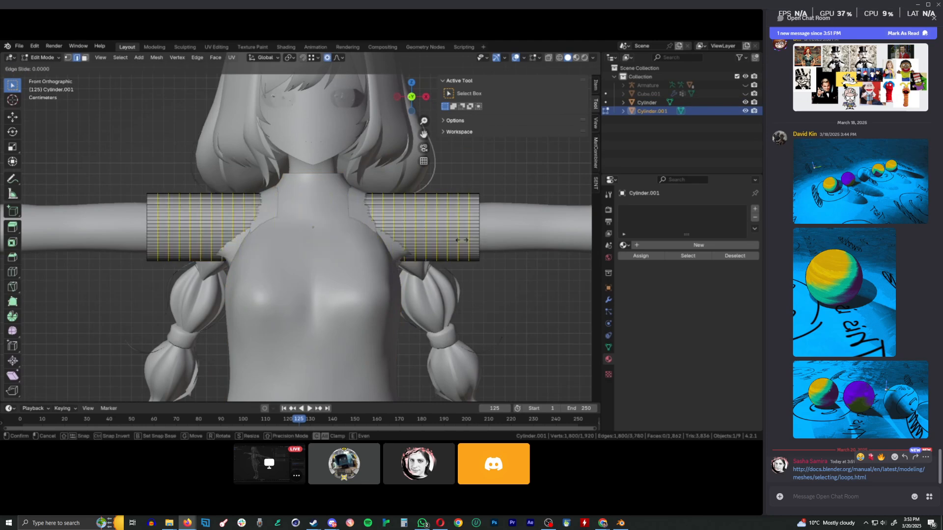
pyautogui.rightClick(462, 240)
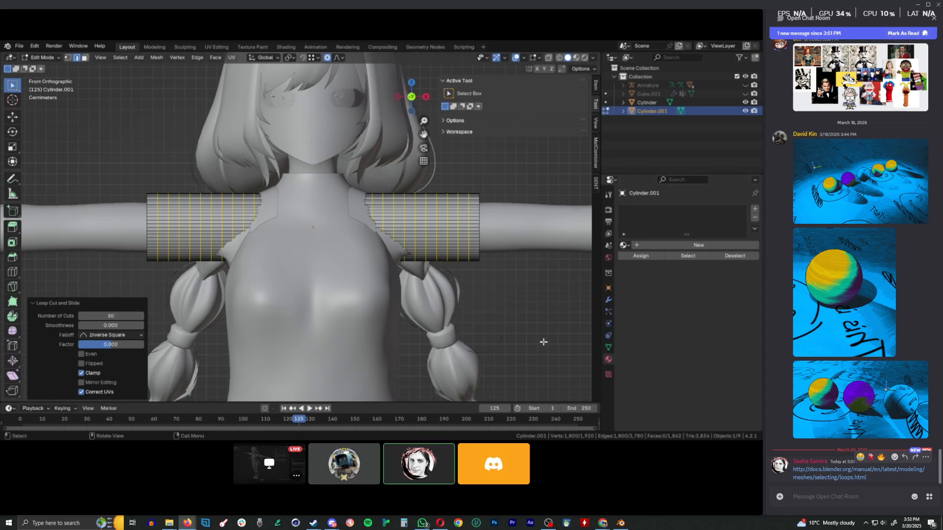
pyautogui.hotkey('alt', 'a')
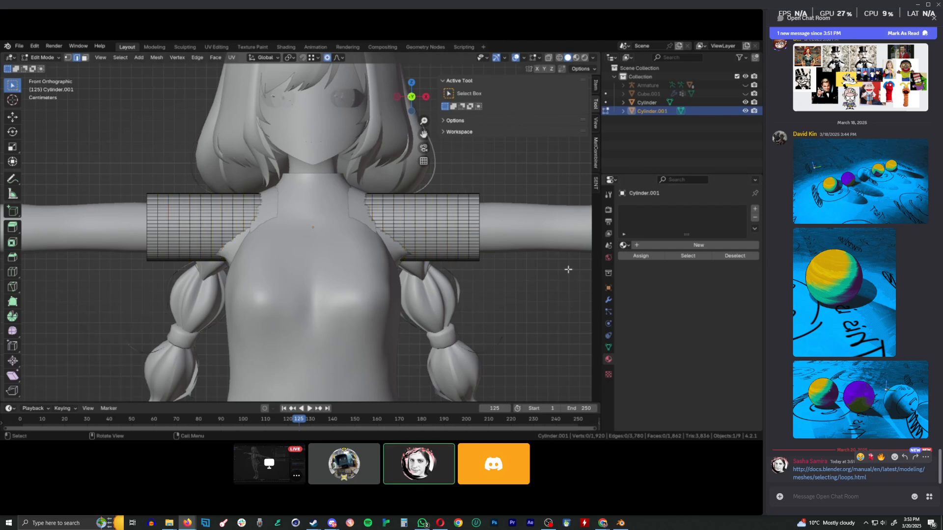
pyautogui.press('Tab')
# - Select the torso garment and add a Boolean modifier to it
pyautogui.click(325, 192)
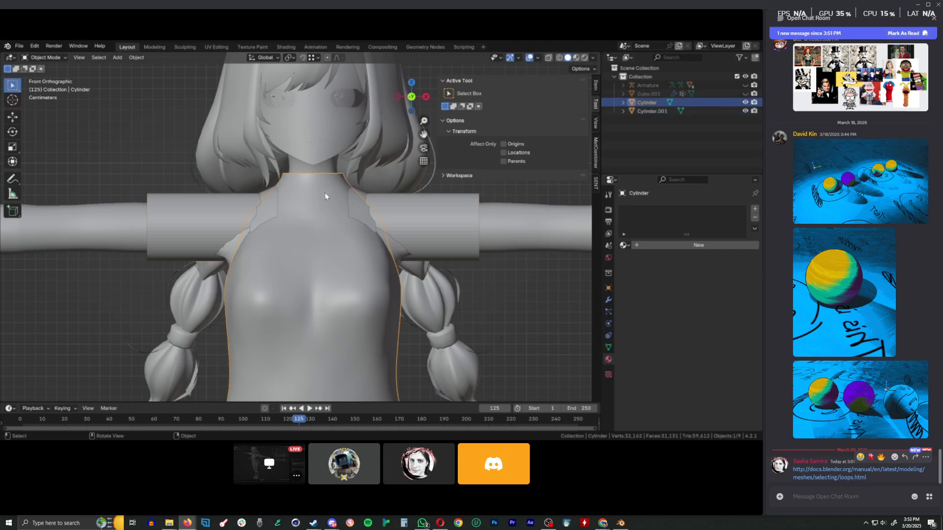
pyautogui.click(684, 244)
pyautogui.click(755, 218)
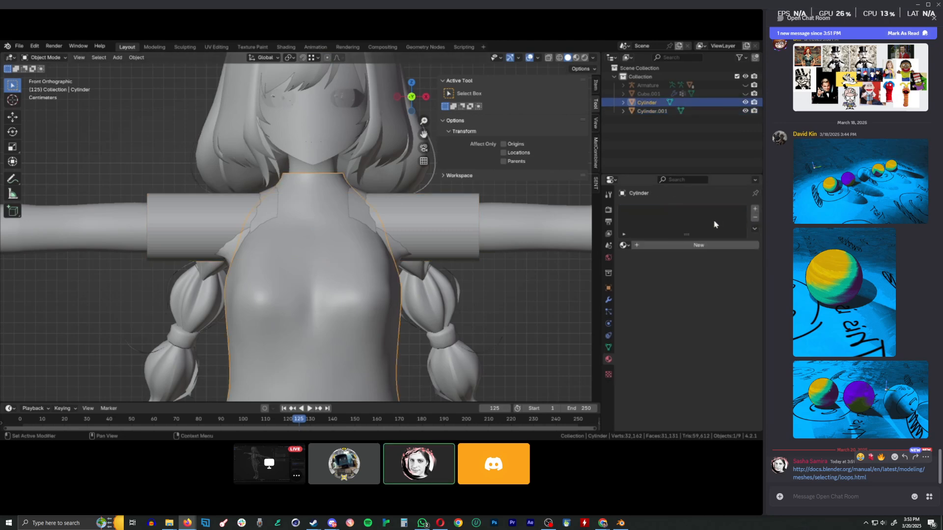
pyautogui.click(608, 299)
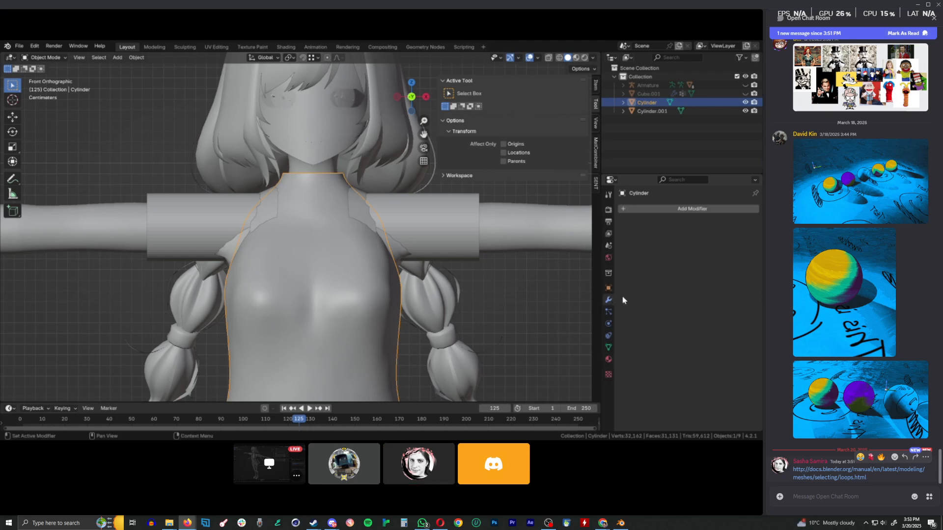
pyautogui.click(722, 209)
pyautogui.moveTo(685, 242)
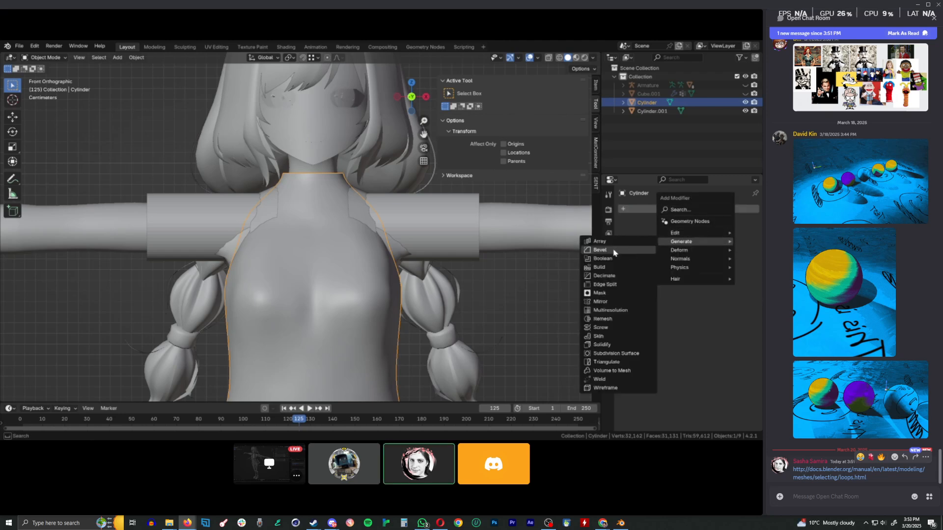
pyautogui.click(617, 259)
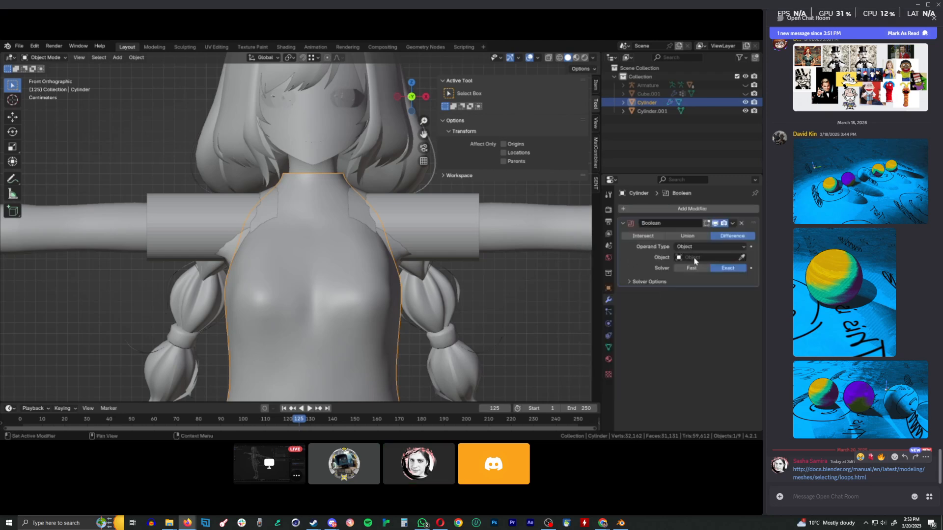
# - Pick the sleeve cylinder as the Boolean object and set the operation to Union
pyautogui.click(743, 258)
pyautogui.click(453, 211)
pyautogui.click(678, 238)
pyautogui.click(645, 236)
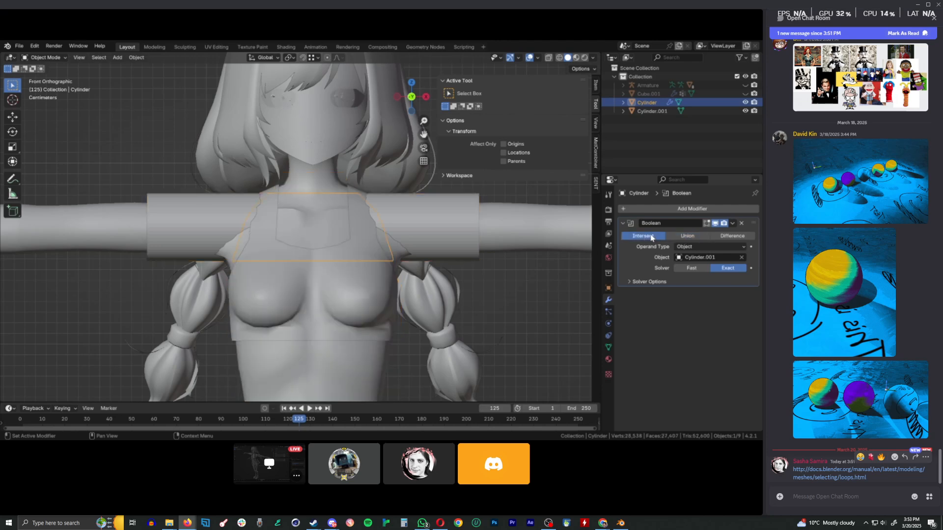
pyautogui.click(687, 237)
pyautogui.scroll(3, 537, 246)
pyautogui.scroll(-1, 537, 236)
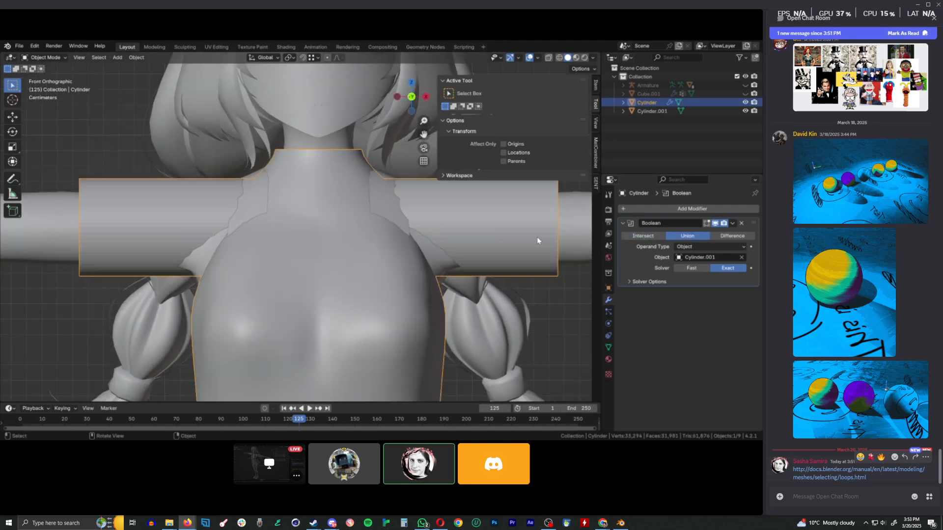
# - Apply the Boolean modifier on the garment and enter Edit Mode
pyautogui.click(733, 223)
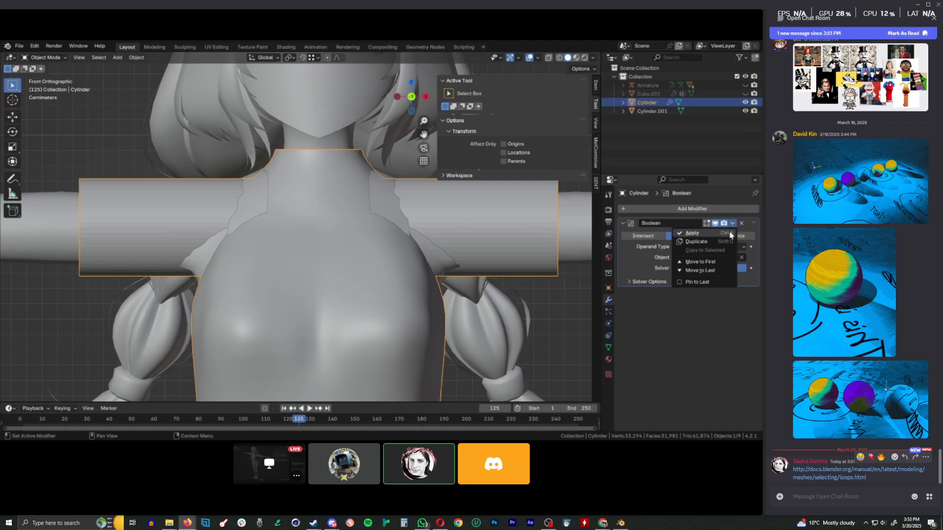
pyautogui.click(721, 238)
pyautogui.press('Tab')
pyautogui.scroll(-2, 515, 210)
pyautogui.scroll(-4, 515, 210)
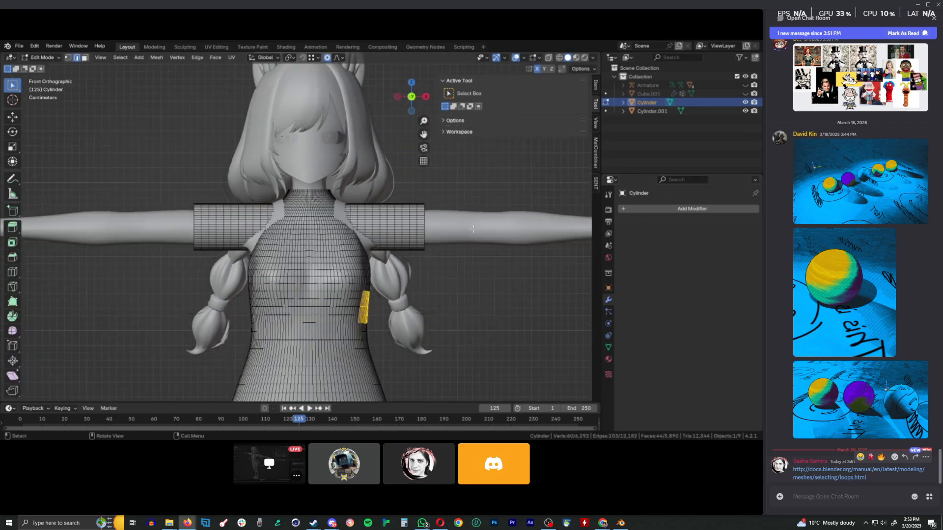
# - Turn on X-ray display and examine the mesh where the sleeve joins the garment's shoulder
pyautogui.moveTo(473, 230); pyautogui.dragTo(457, 227, button='middle')
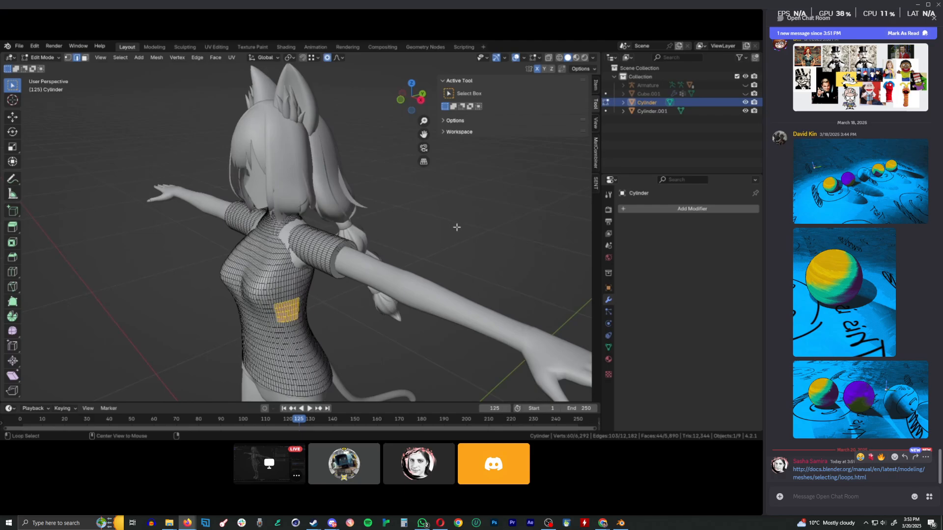
pyautogui.hotkey('alt', 'z')
pyautogui.scroll(7, 345, 248)
pyautogui.scroll(-2, 345, 249)
pyautogui.moveTo(345, 248); pyautogui.dragTo(354, 140, button='middle')
pyautogui.moveTo(349, 192); pyautogui.dragTo(349, 213, button='middle')
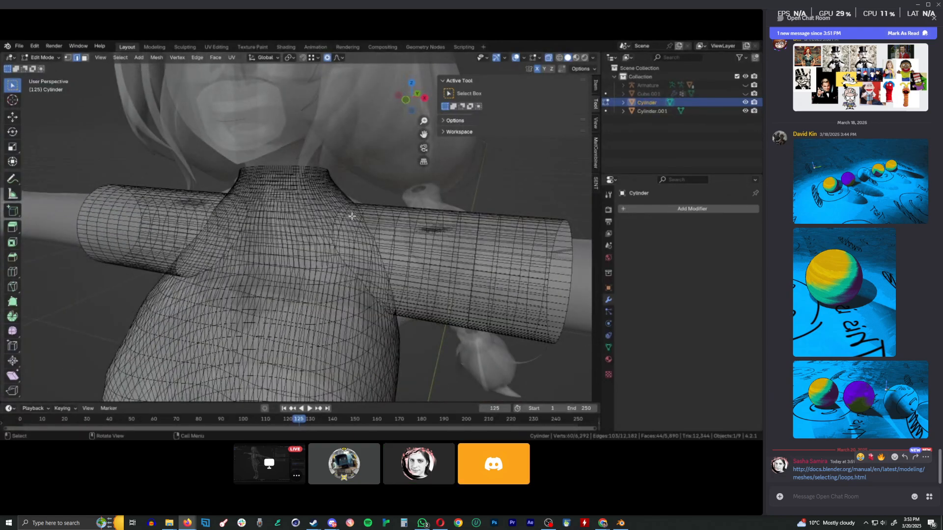
pyautogui.press('g')
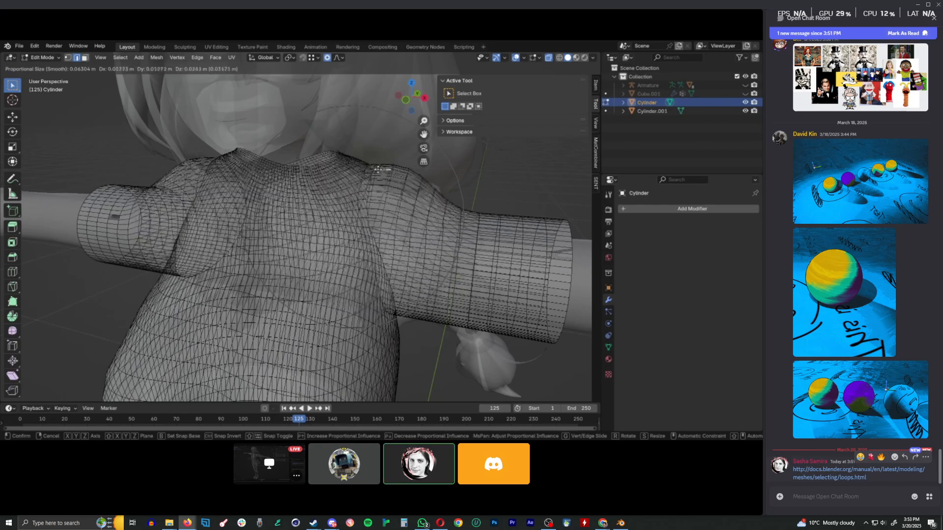
pyautogui.press('Escape')
pyautogui.click(338, 58)
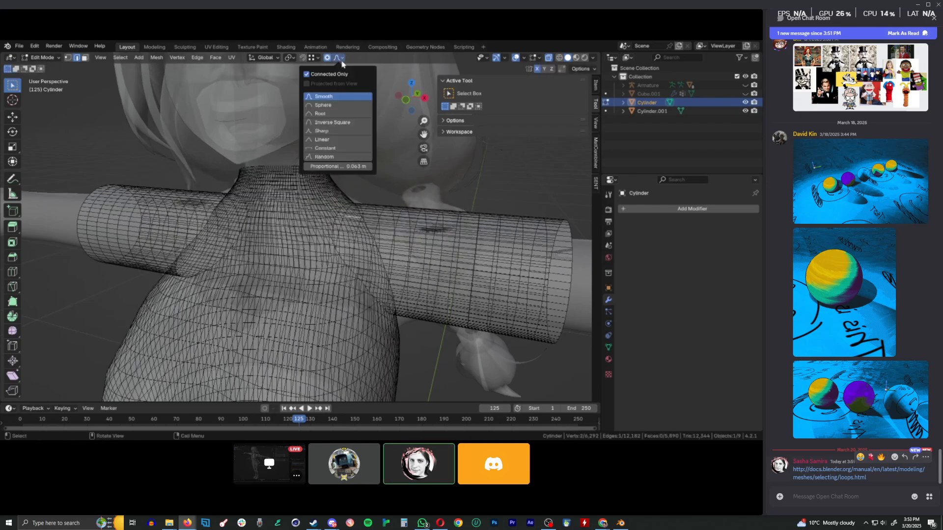
pyautogui.press('g')
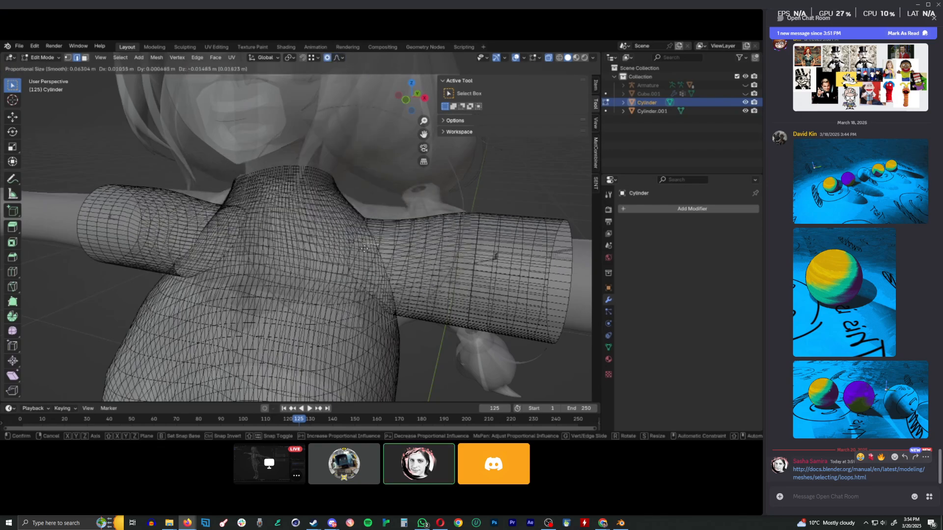
pyautogui.press('Escape')
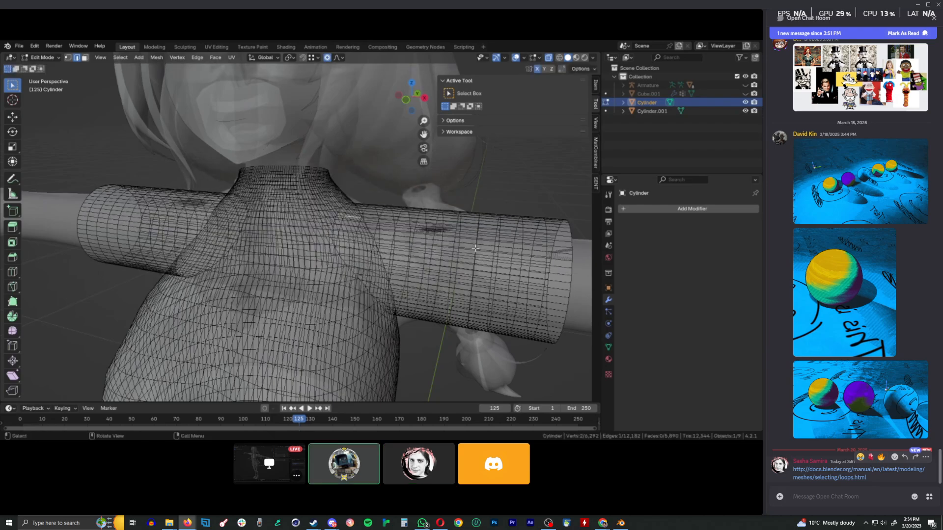
# - Turn off X-ray display and delete the flat cap faces closing the ends of the merged sleeves
pyautogui.scroll(-2, 478, 258)
pyautogui.hotkey('alt', 'z')
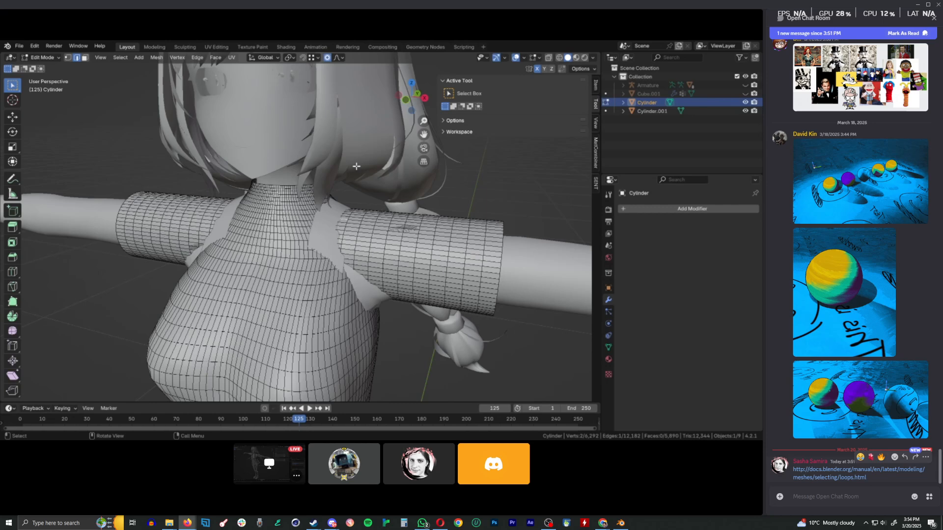
pyautogui.moveTo(366, 236); pyautogui.dragTo(315, 223, button='middle')
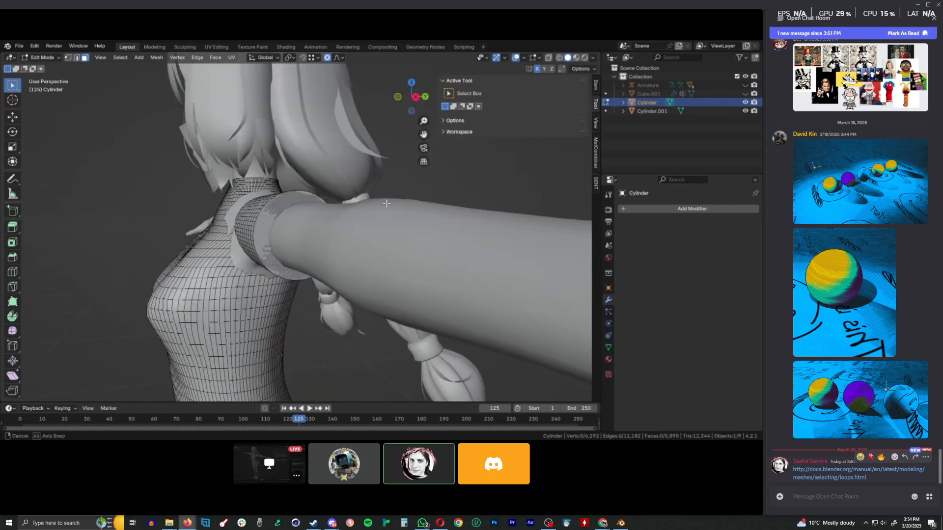
pyautogui.click(269, 235)
pyautogui.press('x')
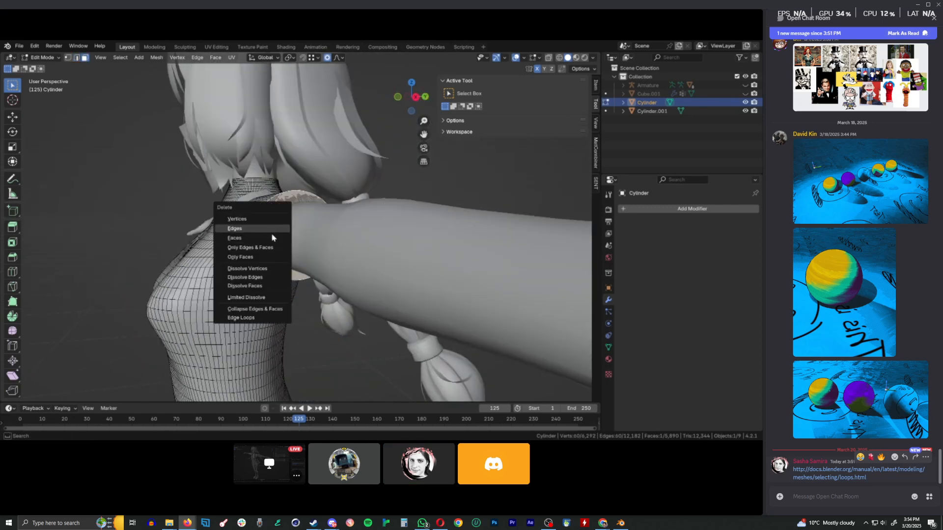
pyautogui.click(274, 236)
pyautogui.press('x')
pyautogui.press('Escape')
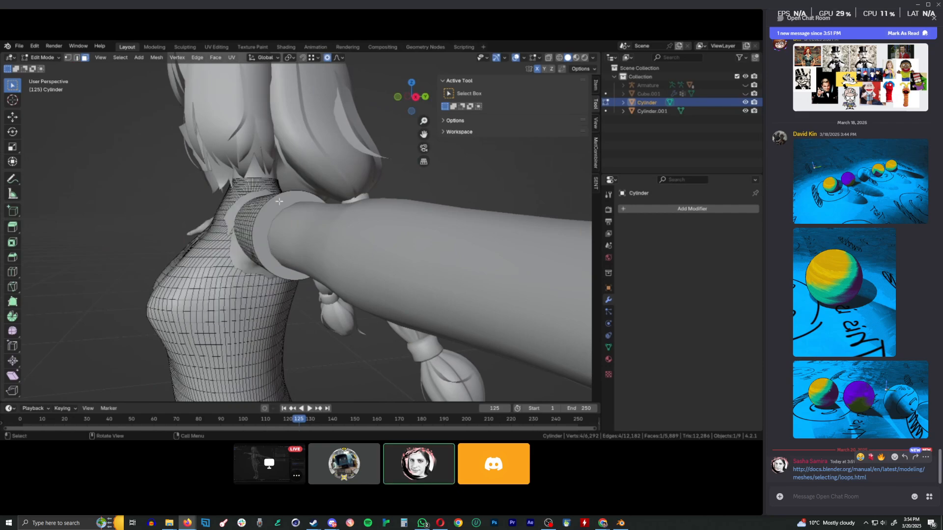
pyautogui.moveTo(275, 203); pyautogui.dragTo(406, 227, button='middle')
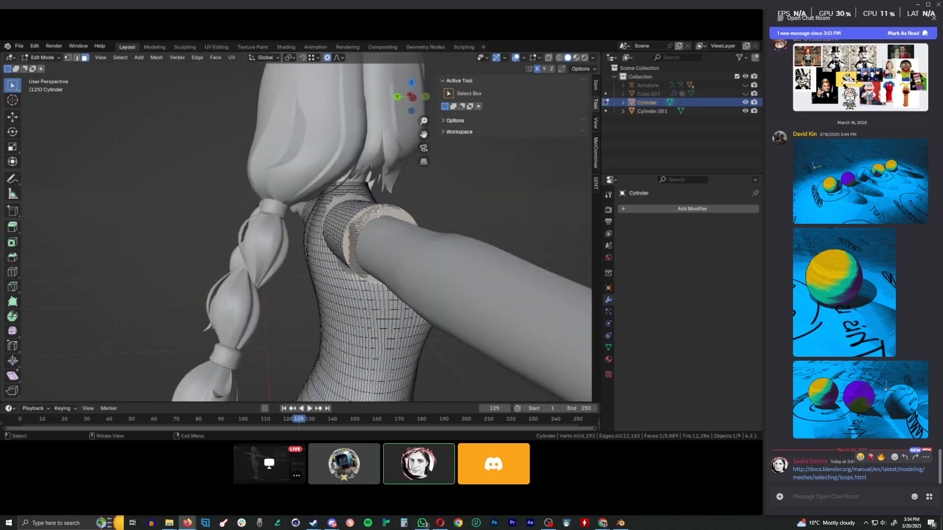
# - Leave Edit Mode and delete the leftover sleeve cylinder object Cylinder.001
pyautogui.press('Tab')
pyautogui.click(382, 218)
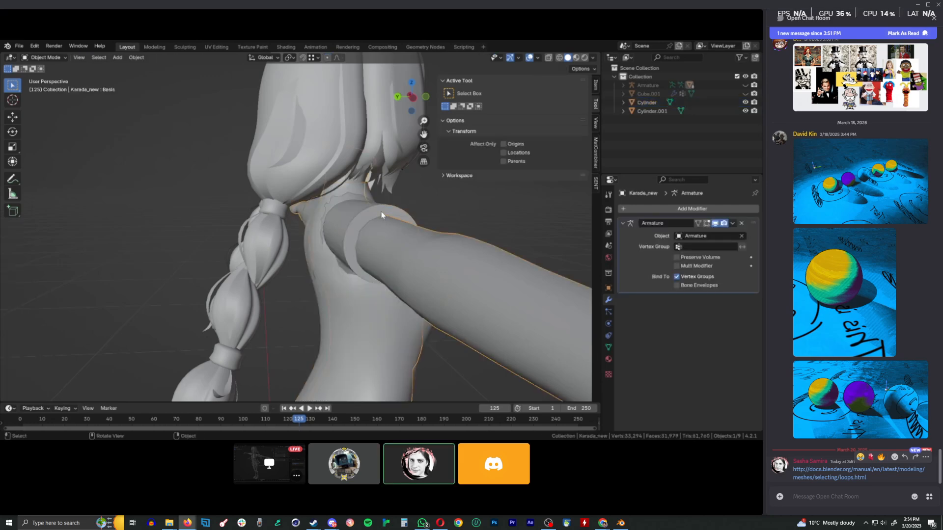
pyautogui.click(381, 215)
pyautogui.press('x')
pyautogui.click(382, 211)
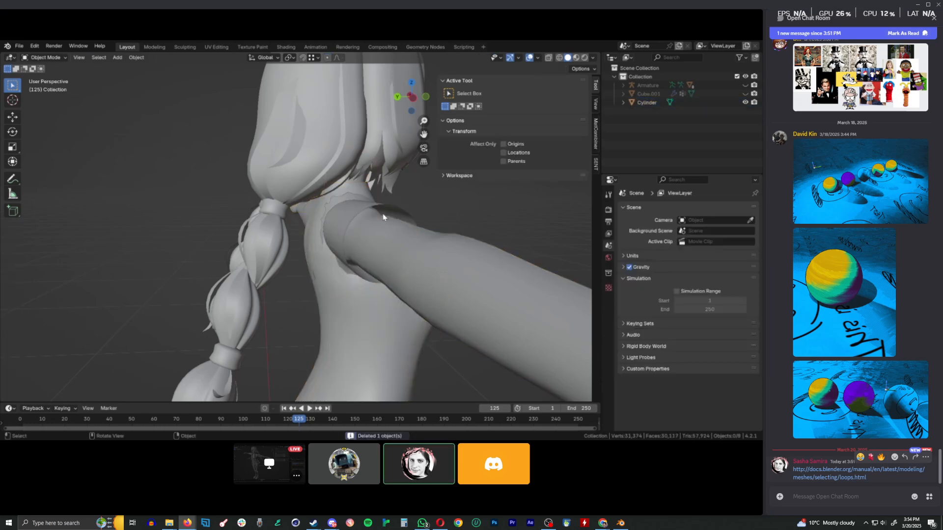
# - Apply Shade Smooth to all faces of the merged garment in Edit Mode
pyautogui.moveTo(383, 206); pyautogui.dragTo(304, 208, button='middle')
pyautogui.click(394, 219)
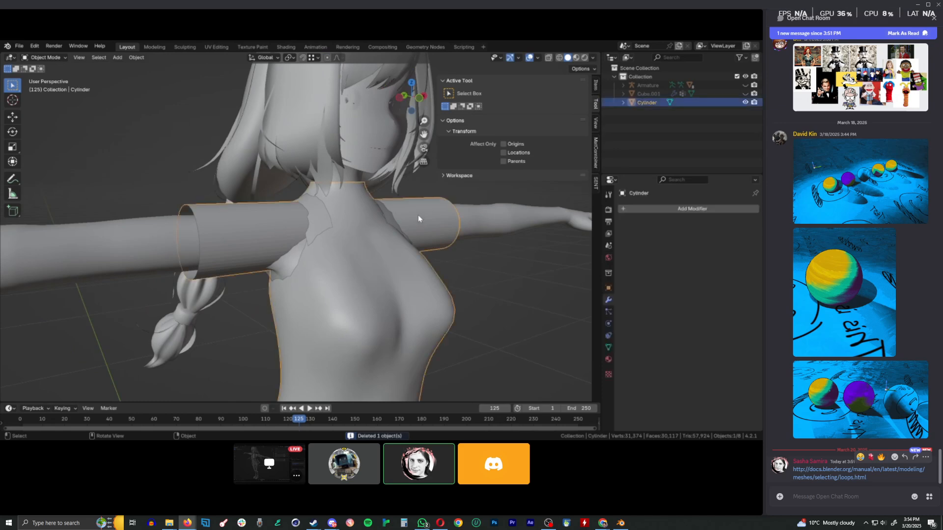
pyautogui.press('Tab')
pyautogui.press('a')
pyautogui.press('F3')
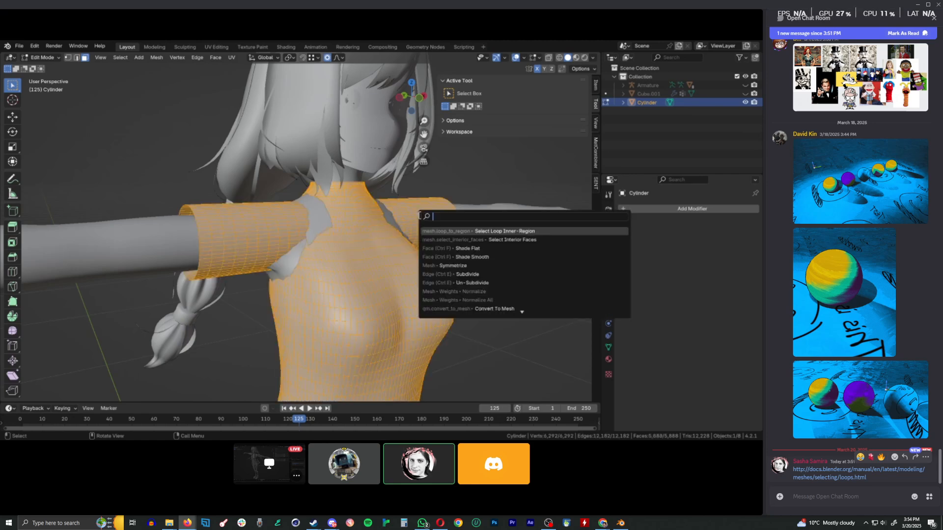
pyautogui.press('Down')
pyautogui.press('Down')
pyautogui.press('Down')
pyautogui.press('Return')
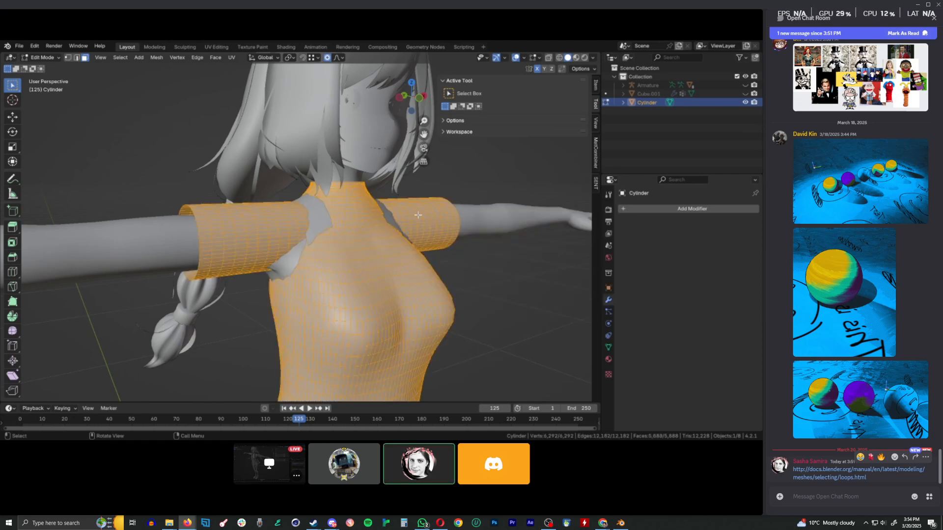
pyautogui.press('Tab')
pyautogui.press('Tab')
# - Select the faces around one upper shoulder seam, front and back, using X-ray in front view, and restore solid display
pyautogui.press('KP_1')
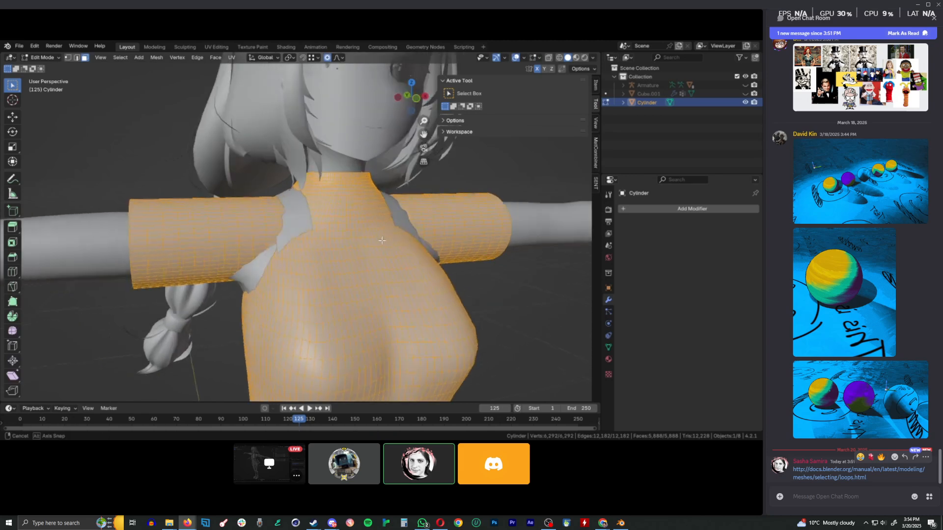
pyautogui.scroll(4, 316, 222)
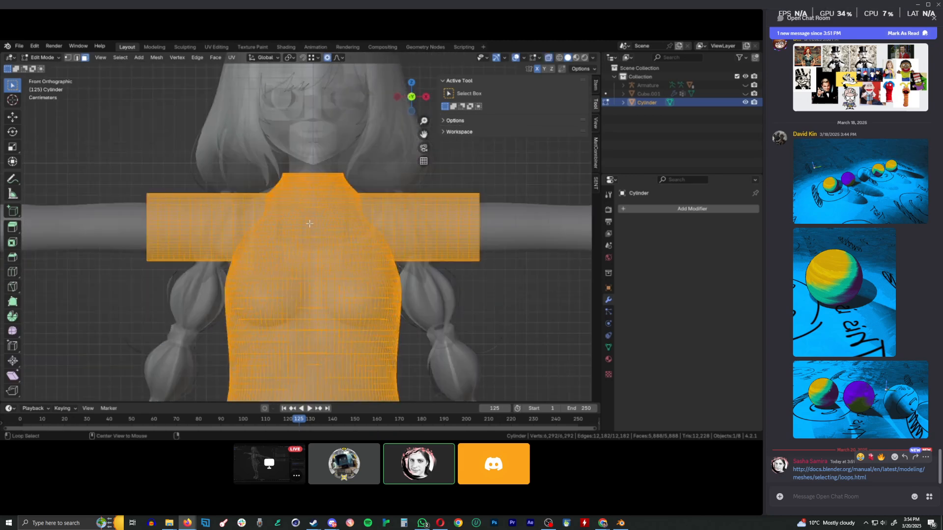
pyautogui.moveTo(211, 158); pyautogui.dragTo(251, 211)
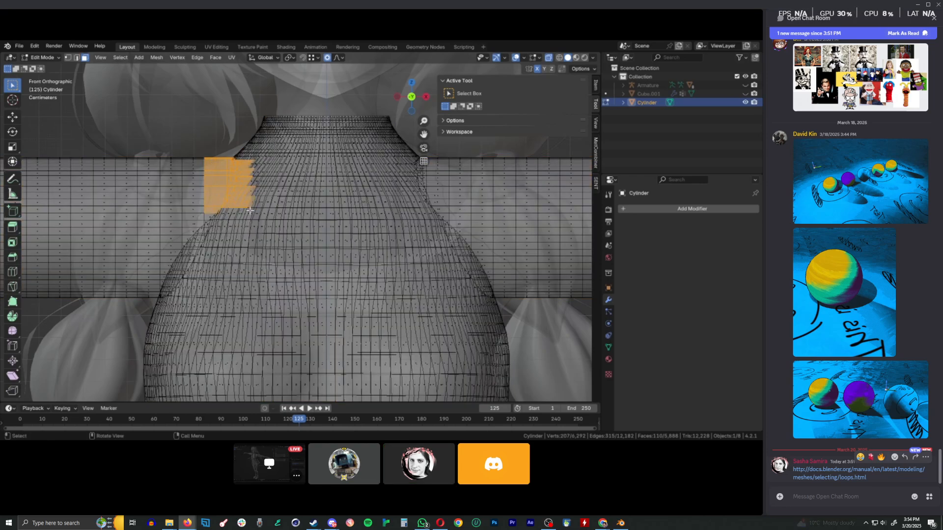
pyautogui.hotkey('alt', 'z')
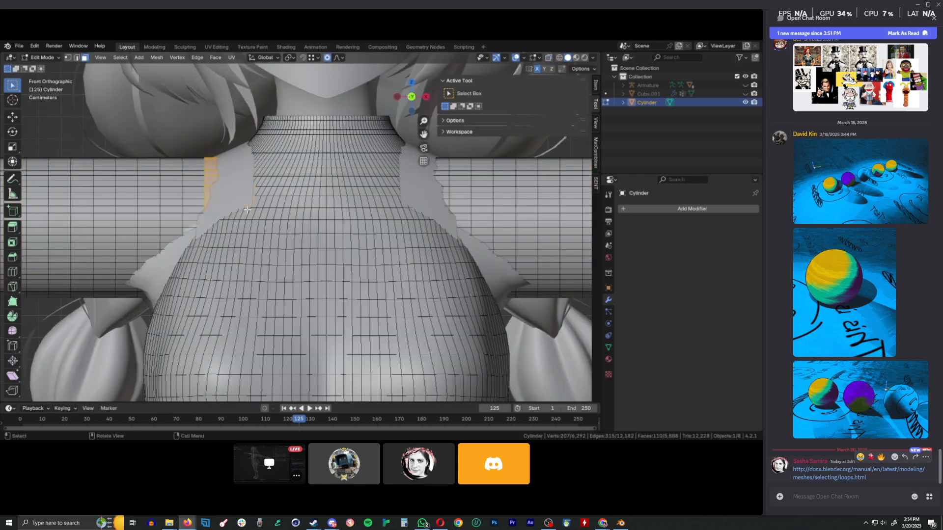
pyautogui.moveTo(247, 210)
pyautogui.mouseDown(button='middle')
pyautogui.moveTo(393, 293)
pyautogui.moveTo(389, 286)
pyautogui.mouseUp(button='middle')
pyautogui.scroll(3, 389, 286)
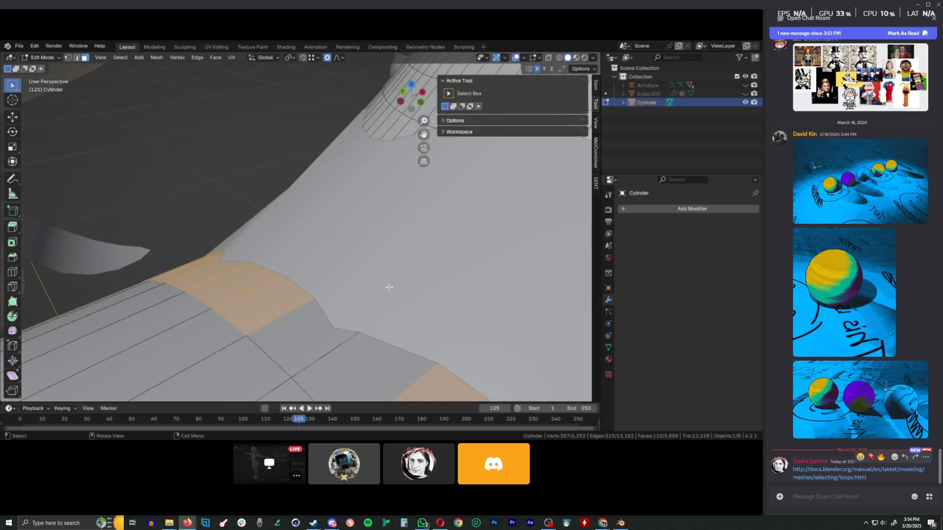
pyautogui.scroll(-9, 389, 286)
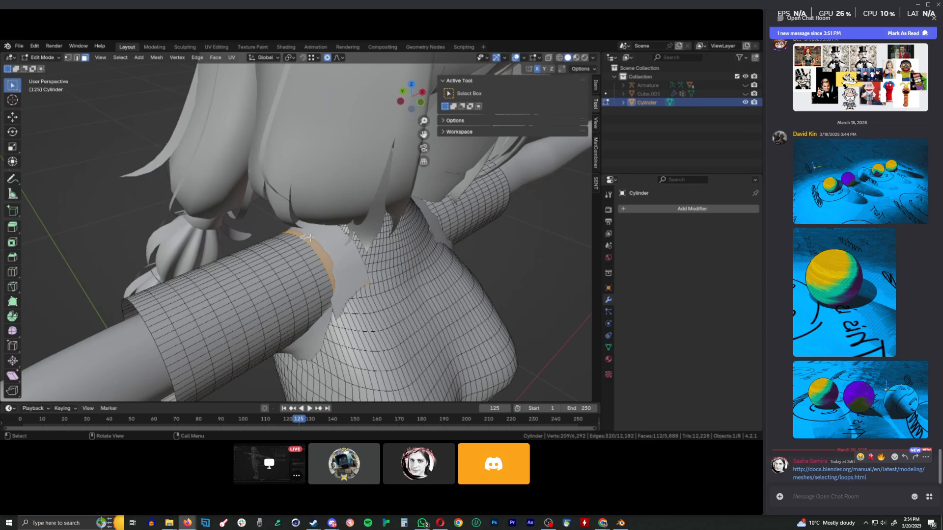
# - Scale the selected shoulder seam faces to 1.09 along Y with proportional editing and move them along X
pyautogui.press('s')
pyautogui.press('y')
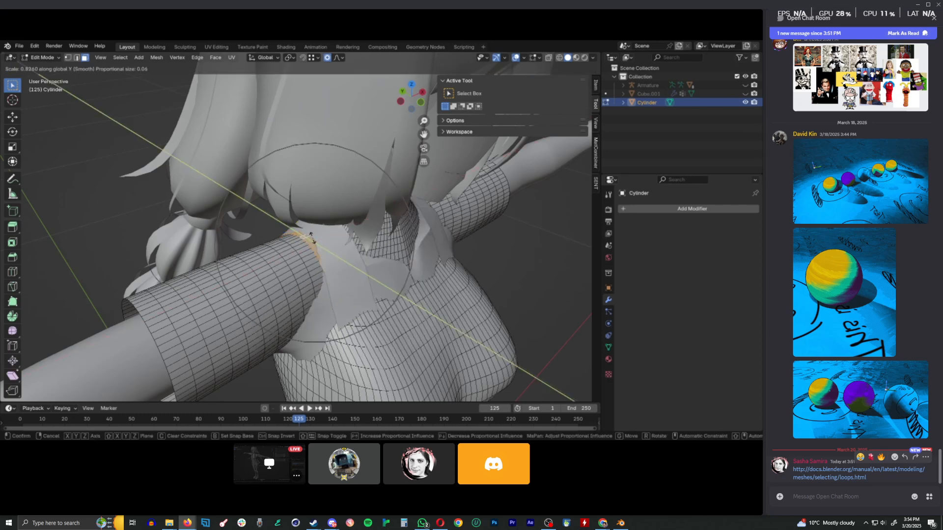
pyautogui.click(444, 349)
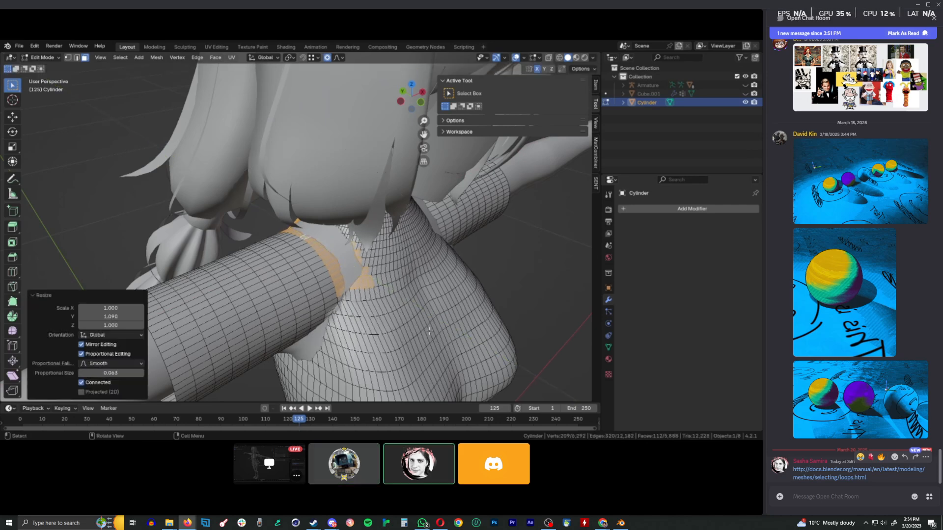
pyautogui.press('g')
pyautogui.press('x')
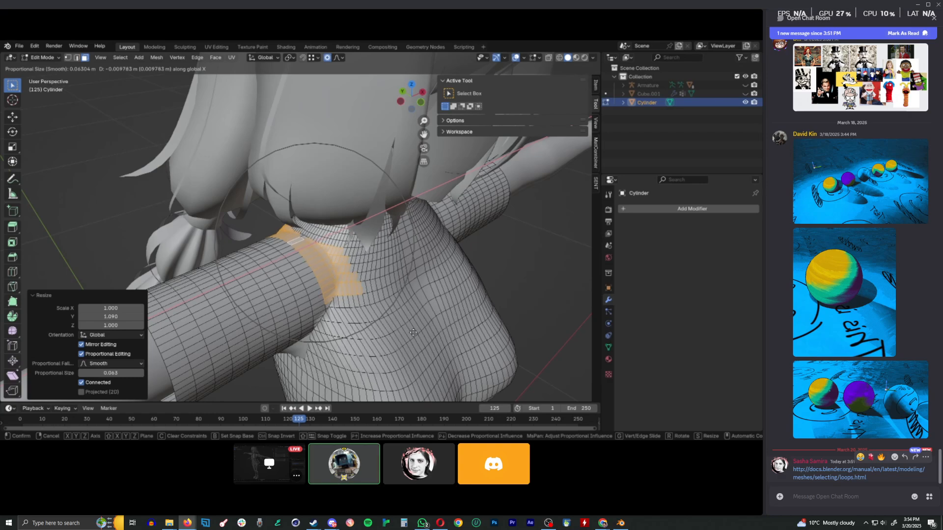
# - Move the selected shoulder faces about -0.011 m along X with the proportional size reduced to about 0.029 m
pyautogui.scroll(1, 415, 332)
pyautogui.scroll(7, 412, 332)
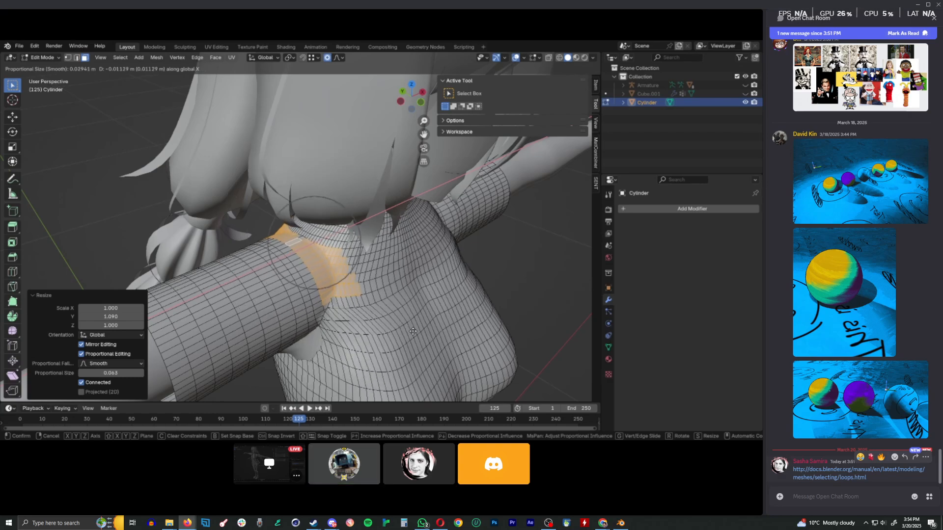
pyautogui.click(412, 332)
# - Move a face at the lower edge of the armhole outward along X with a proportional size of about 0.057 m
pyautogui.moveTo(412, 332); pyautogui.dragTo(291, 286, button='middle')
pyautogui.click(277, 291)
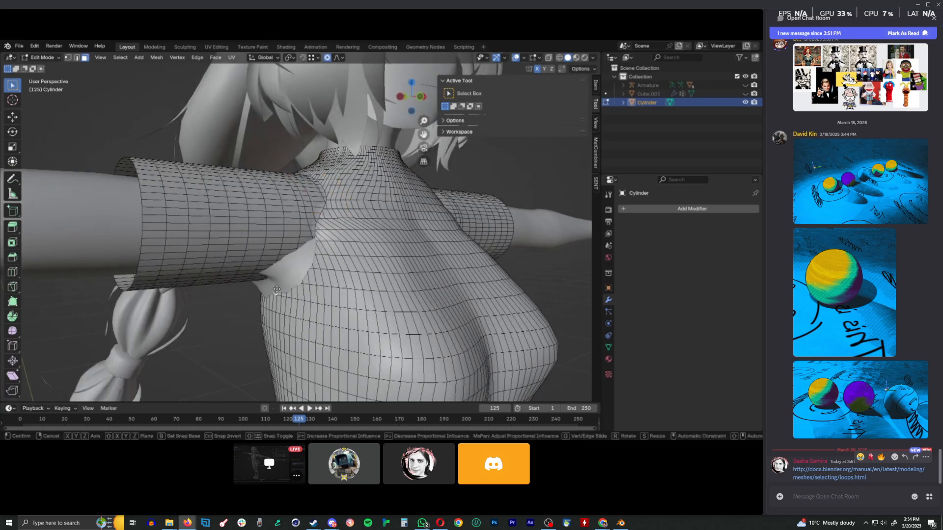
pyautogui.press('g')
pyautogui.press('y')
pyautogui.press('x')
pyautogui.scroll(-10, 277, 294)
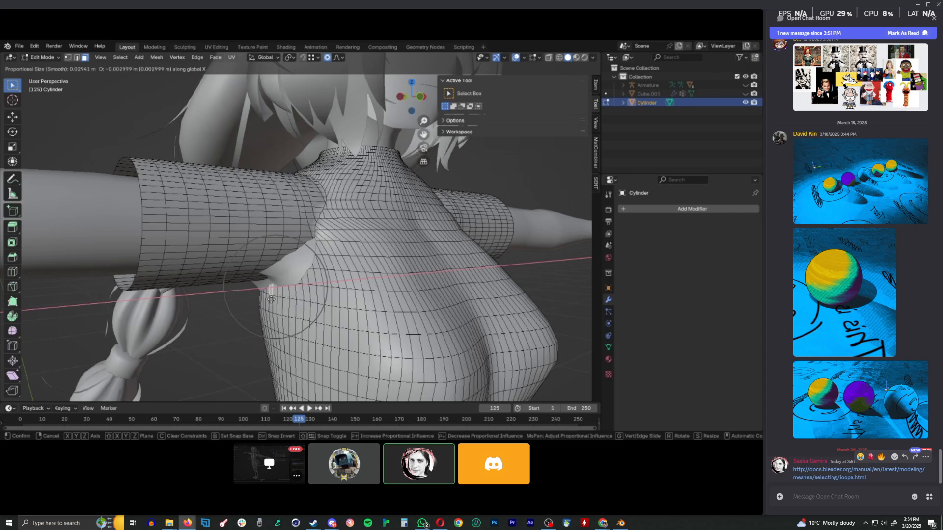
pyautogui.click(285, 271)
pyautogui.click(290, 282)
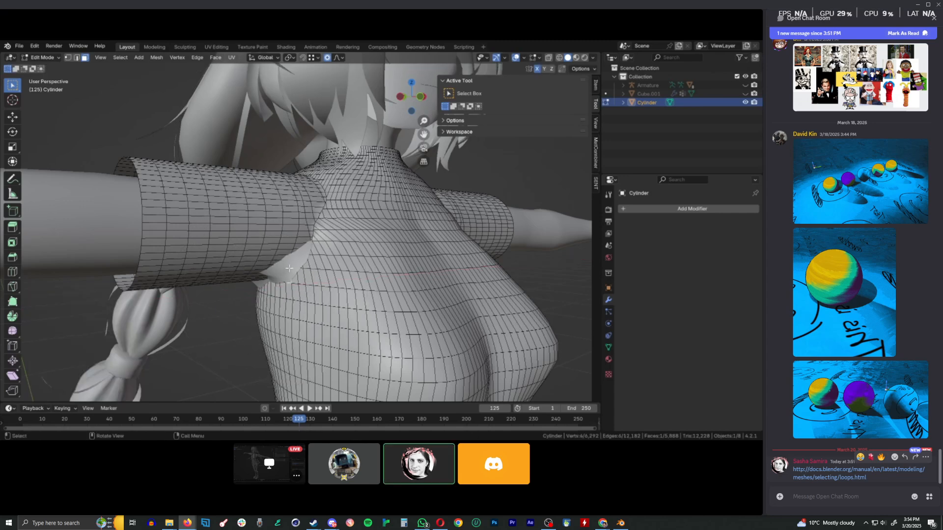
pyautogui.press('g')
pyautogui.press('x')
pyautogui.rightClick(292, 274)
# - Move the underarm face about -0.014 m along X with proportional editing to cover the exposed skin
pyautogui.press('KP_7')
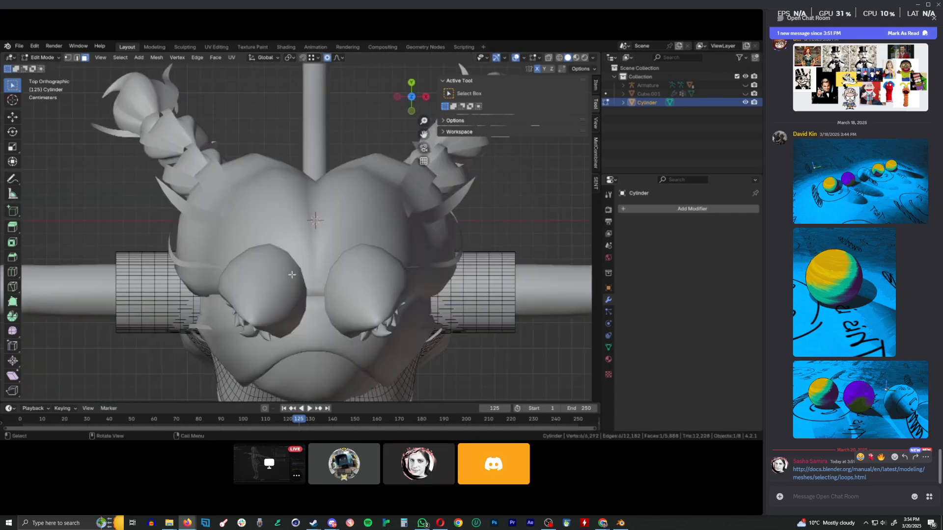
pyautogui.moveTo(348, 197); pyautogui.dragTo(377, 184, button='middle')
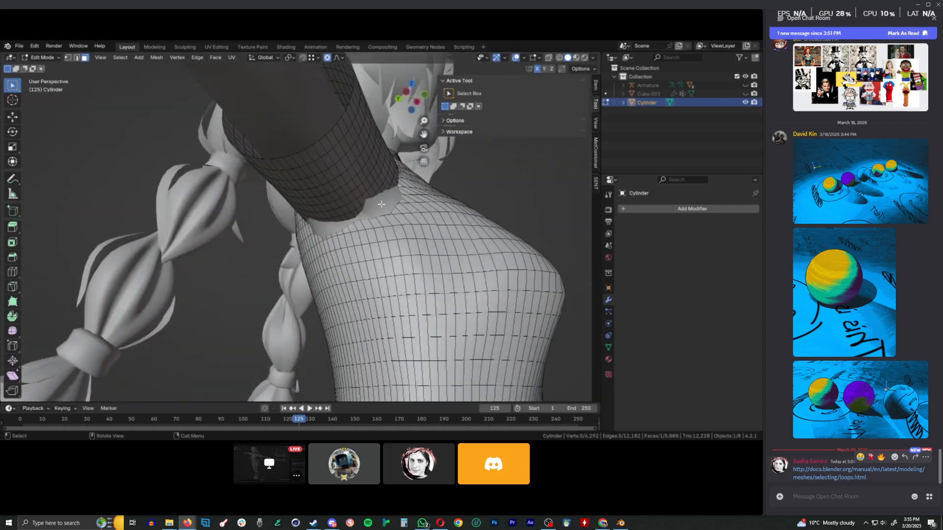
pyautogui.press('g')
pyautogui.press('x')
pyautogui.click(379, 189)
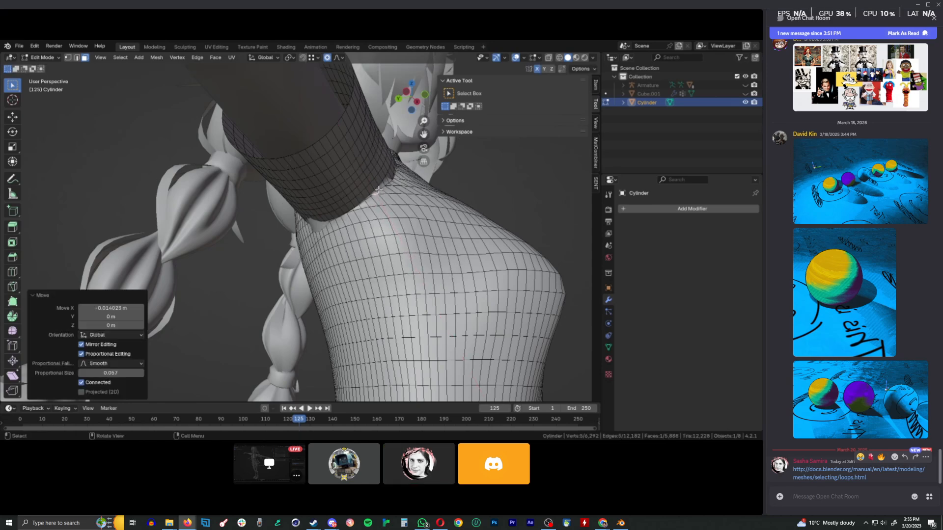
# - Move the underarm area at the back of the sleeve about -0.005 m along X and slightly down along Z
pyautogui.moveTo(379, 189); pyautogui.dragTo(396, 227, button='middle')
pyautogui.press('g')
pyautogui.press('x')
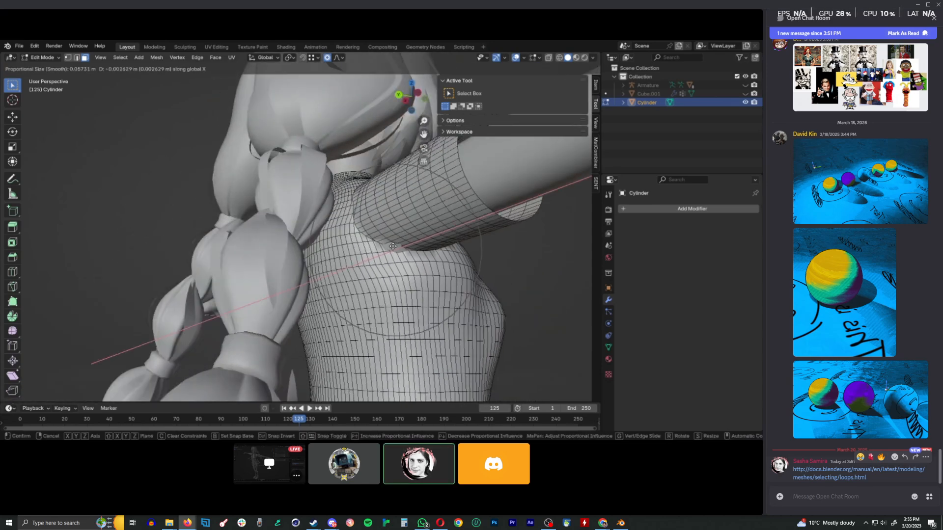
pyautogui.click(394, 245)
pyautogui.press('g')
pyautogui.press('z')
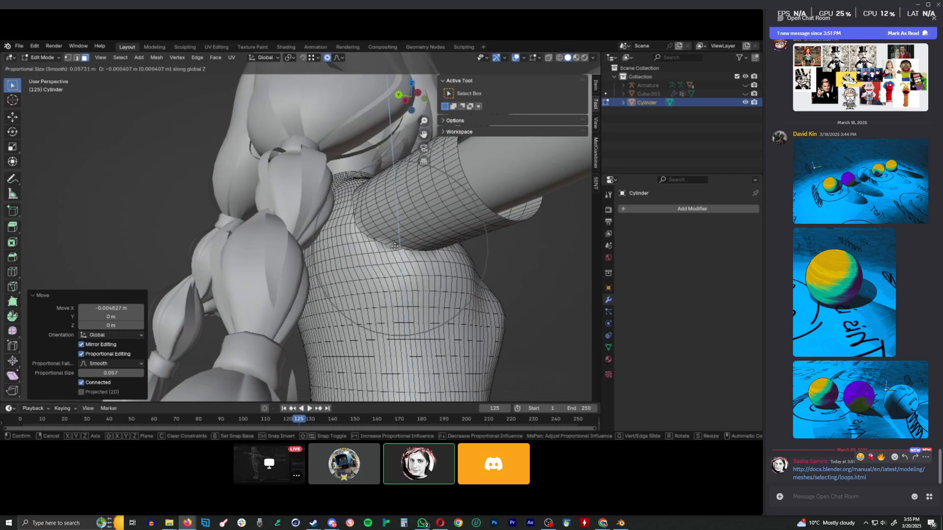
pyautogui.click(394, 252)
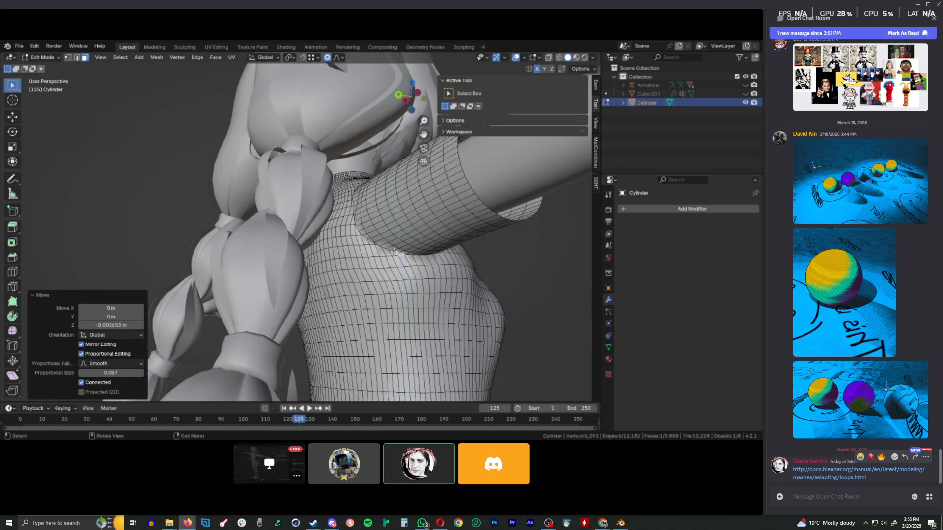
# - Move the same underarm area along Y with proportional editing
pyautogui.press('g')
pyautogui.press('y')
pyautogui.click(322, 312)
# - Undo the recent proportional moves around the underarm
pyautogui.moveTo(322, 312)
pyautogui.mouseDown(button='middle')
pyautogui.moveTo(360, 289)
pyautogui.moveTo(329, 296)
pyautogui.mouseUp(button='middle')
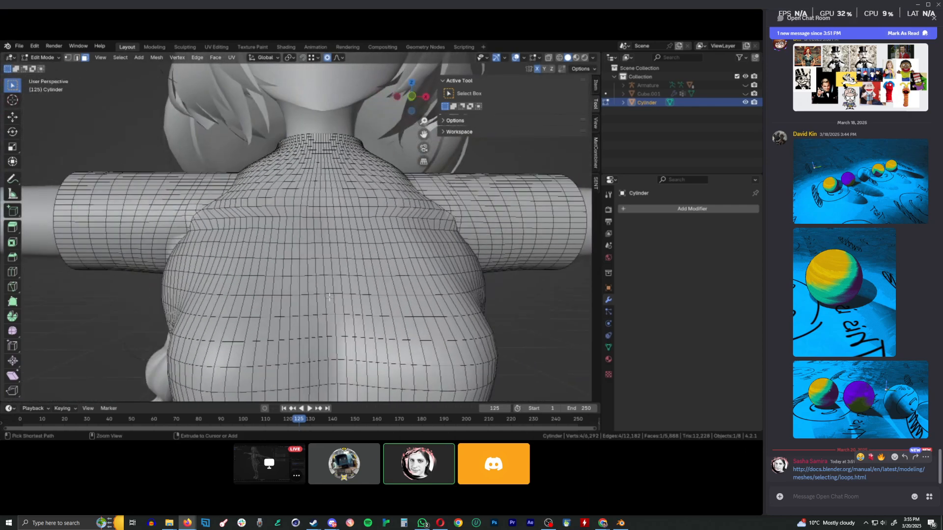
pyautogui.hotkey('ctrl', 'z')
pyautogui.hotkey('ctrl', 'z')
pyautogui.hotkey('ctrl', 'z')
pyautogui.scroll(-4, 270, 238)
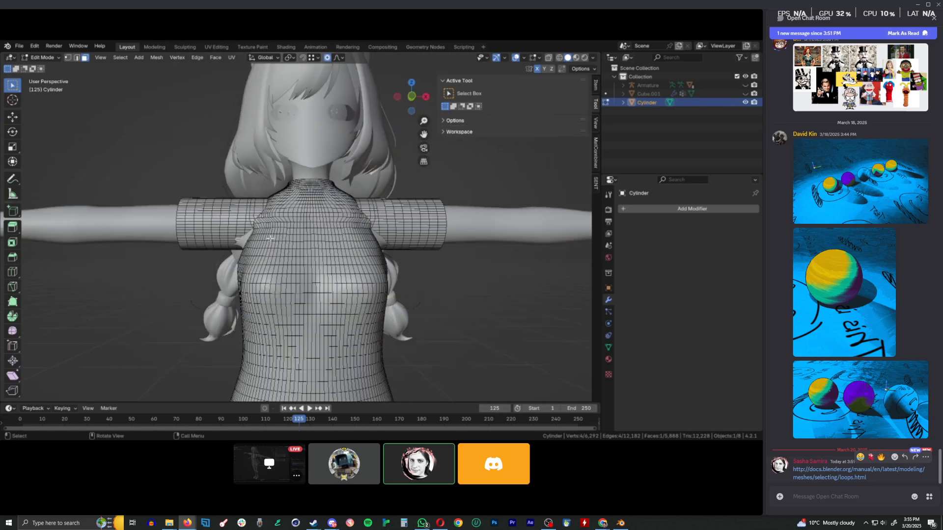
# - Select the character's right sleeve all the way through and move it about -0.011 m along X with a proportional size of about 0.084 m
pyautogui.hotkey('alt', 'z')
pyautogui.moveTo(150, 191); pyautogui.dragTo(238, 258)
pyautogui.hotkey('alt', 'z')
pyautogui.scroll(4, 237, 257)
pyautogui.moveTo(237, 258); pyautogui.dragTo(344, 220, button='middle')
pyautogui.press('g')
pyautogui.press('x')
pyautogui.scroll(-2, 342, 220)
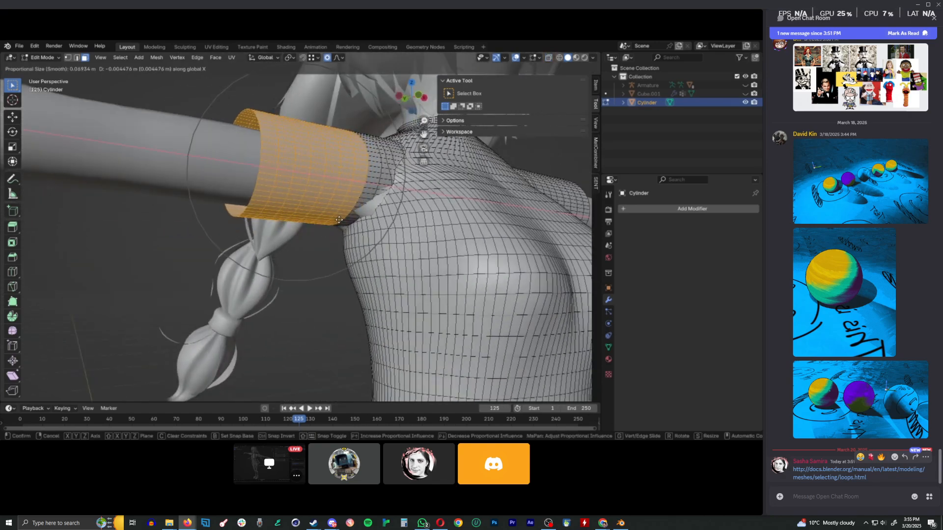
pyautogui.scroll(-2, 338, 219)
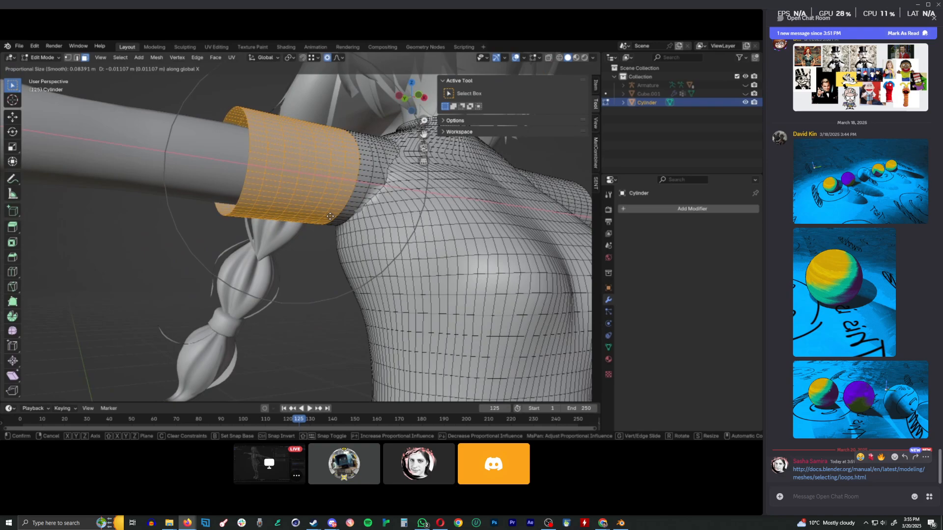
pyautogui.click(334, 218)
# - Shift a face near the front of the armpit along Y with proportional editing
pyautogui.moveTo(334, 219); pyautogui.dragTo(318, 266, button='middle')
pyautogui.scroll(5, 313, 258)
pyautogui.click(308, 280)
pyautogui.press('g')
pyautogui.press('x')
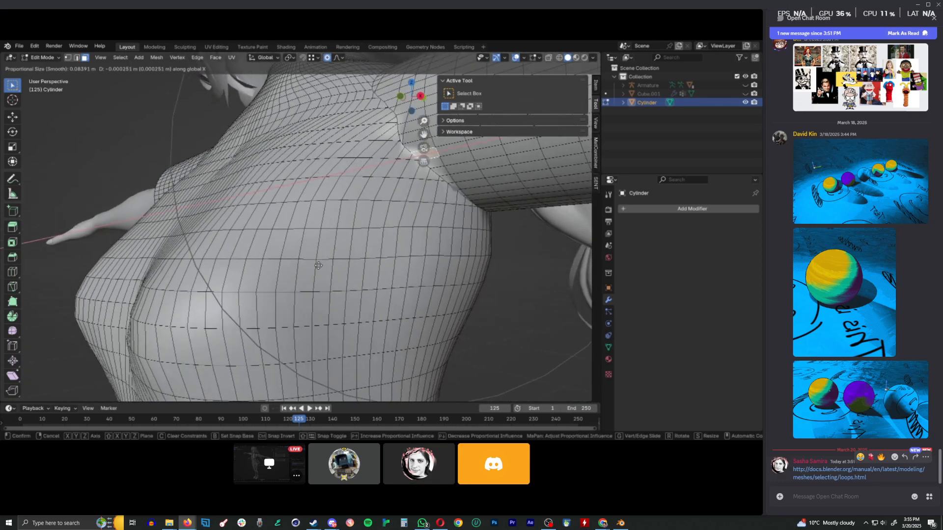
pyautogui.press('y')
pyautogui.click(343, 266)
# - Move a face on the torso's side below the armpit about 0.003 m along Y with proportional editing
pyautogui.moveTo(345, 266); pyautogui.dragTo(290, 254, button='middle')
pyautogui.click(212, 261)
pyautogui.press('g')
pyautogui.press('y')
pyautogui.click(213, 261)
# - Switch the garment to Sculpt Mode and set up the Flatten/Contrast brush with a radius of 186 px
pyautogui.hotkey('ctrl', 'Tab')
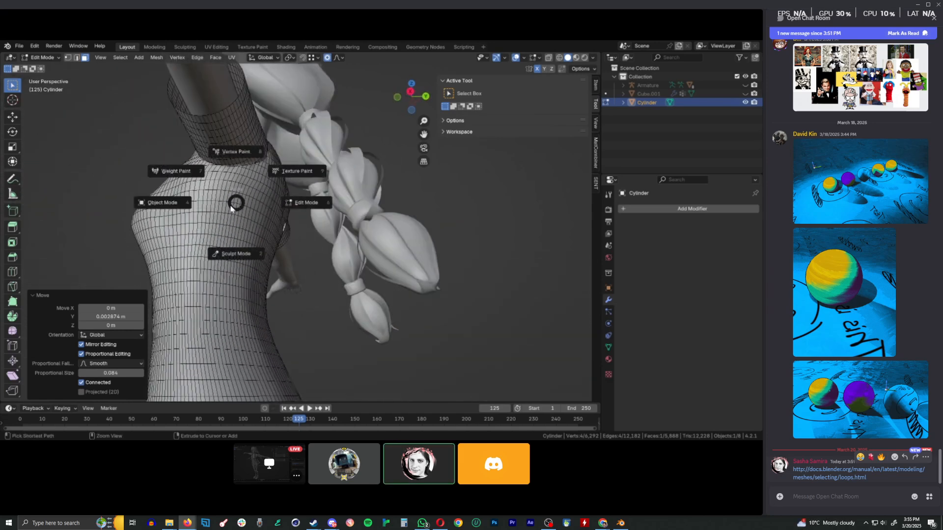
pyautogui.click(254, 258)
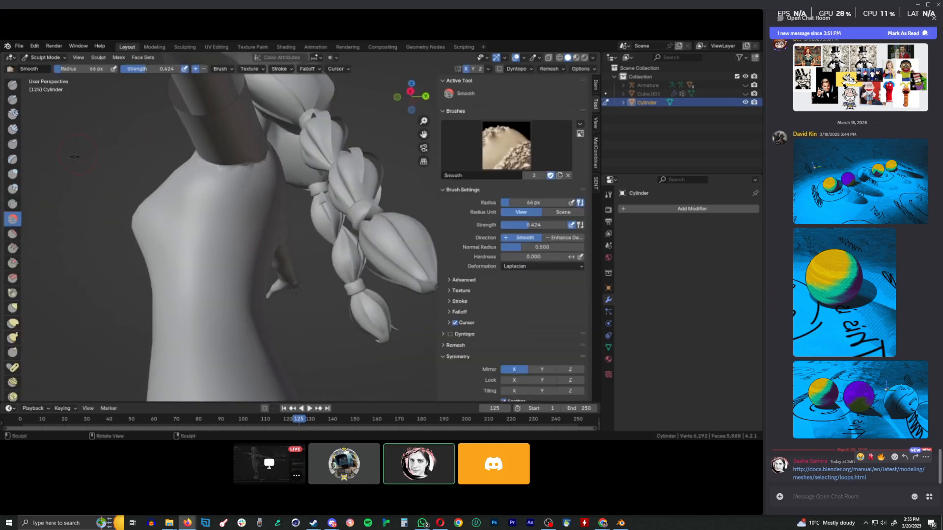
pyautogui.moveTo(182, 199); pyautogui.dragTo(275, 235, button='middle')
pyautogui.hotkey('shift', 't')
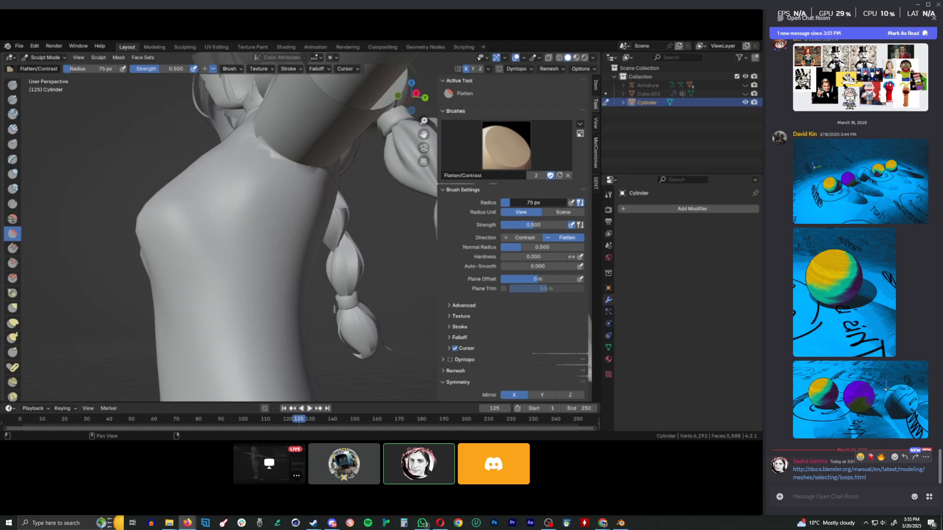
pyautogui.moveTo(432, 223); pyautogui.dragTo(284, 258, button='middle')
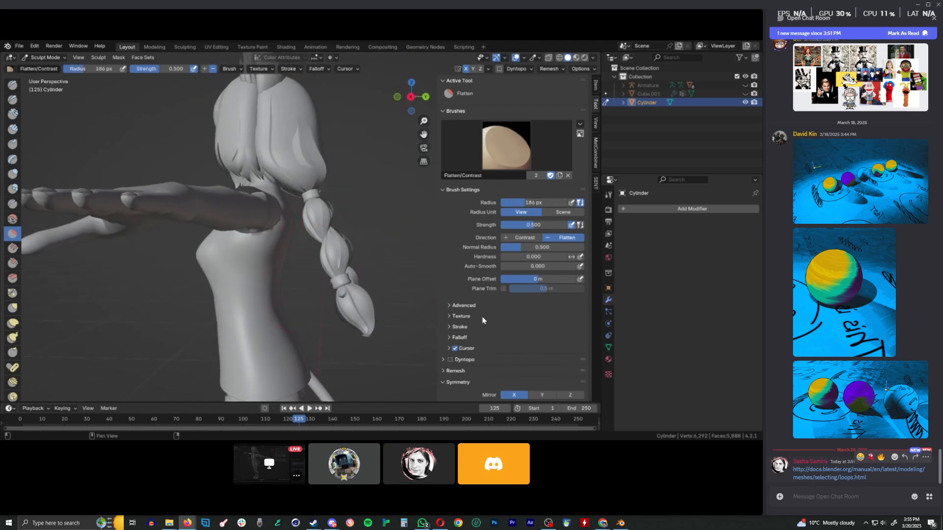
pyautogui.click(444, 382)
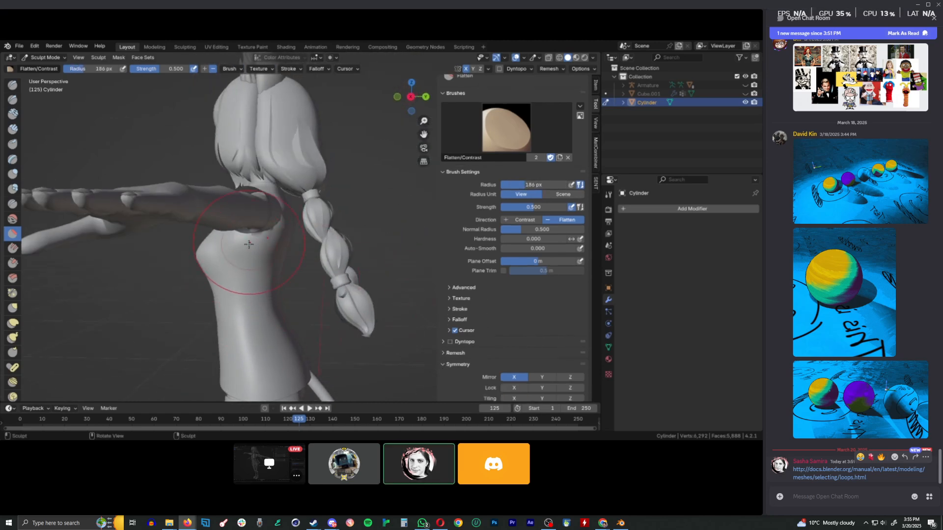
# - Flatten the bulging garment surface on the torso's side just below the armpit
pyautogui.moveTo(273, 253); pyautogui.dragTo(382, 244, button='middle')
pyautogui.moveTo(382, 243); pyautogui.dragTo(393, 206)
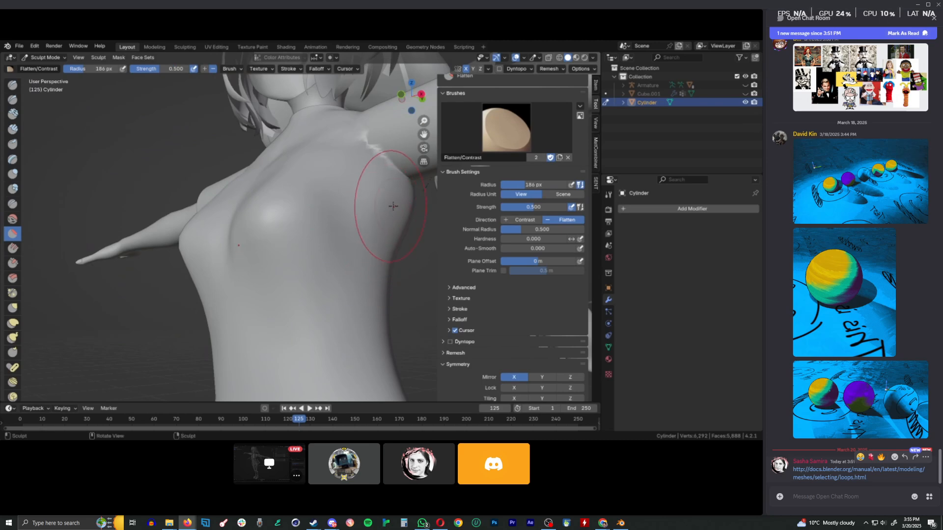
pyautogui.moveTo(393, 216); pyautogui.dragTo(250, 205, button='middle')
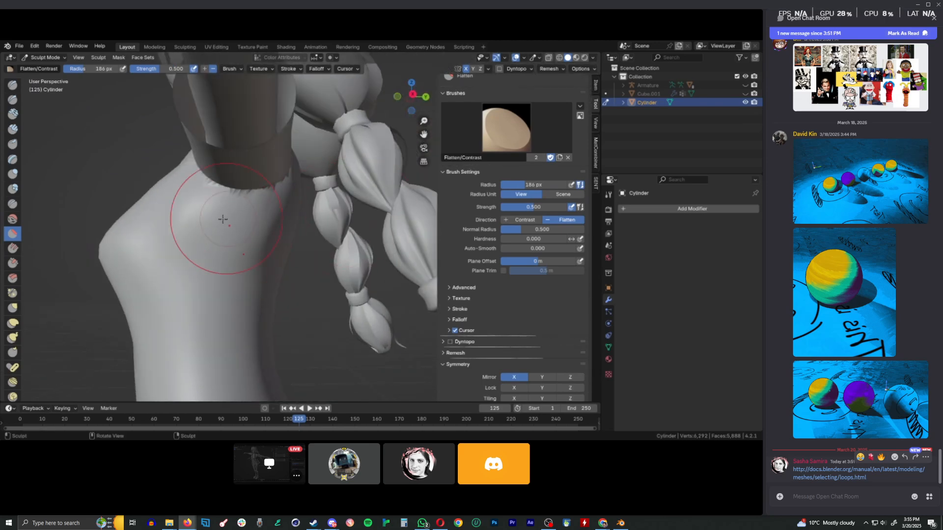
pyautogui.moveTo(235, 251); pyautogui.dragTo(285, 240, button='middle')
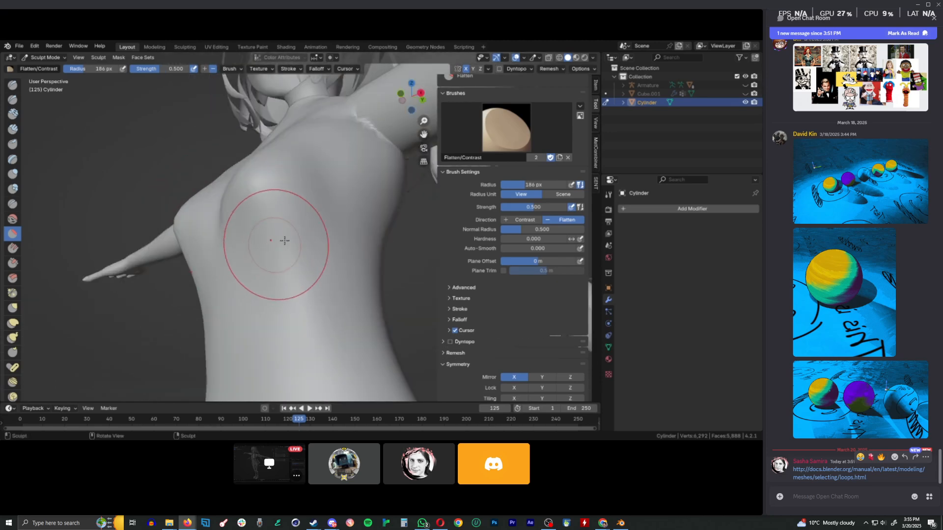
# - Smooth the jagged transition between torso and sleeve around the armpit and shoulder with the Smooth brush
pyautogui.moveTo(336, 199)
pyautogui.keyDown('shift'); pyautogui.mouseDown()
pyautogui.moveTo(379, 173)
pyautogui.moveTo(380, 181)
pyautogui.mouseUp(); pyautogui.keyUp('shift')
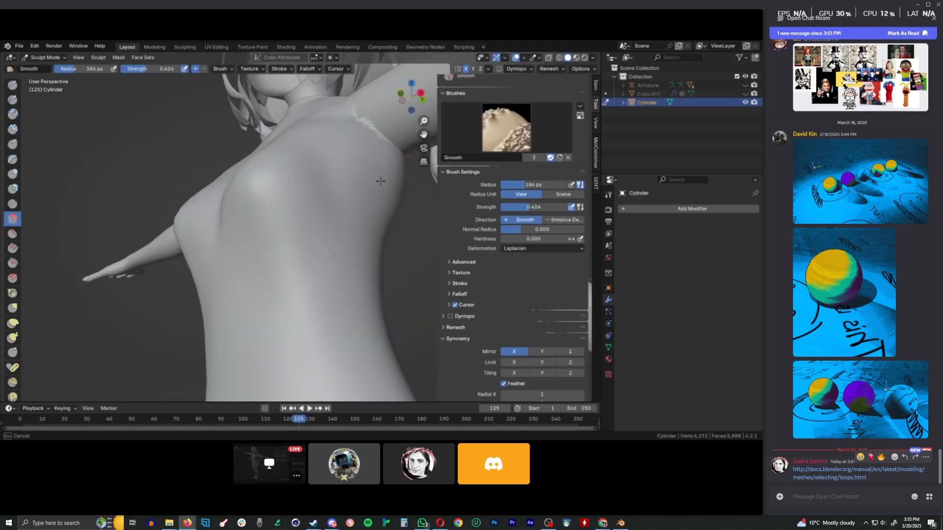
pyautogui.moveTo(393, 191)
pyautogui.mouseDown(button='middle')
pyautogui.moveTo(217, 230)
pyautogui.moveTo(175, 206)
pyautogui.moveTo(264, 232)
pyautogui.mouseUp(button='middle')
pyautogui.moveTo(337, 200); pyautogui.dragTo(323, 266, button='middle')
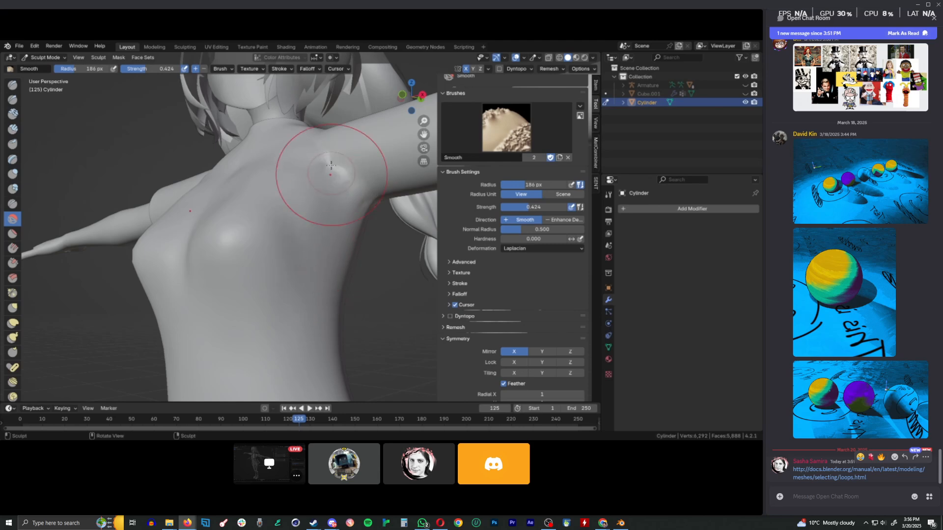
pyautogui.moveTo(331, 166); pyautogui.dragTo(318, 218, button='middle')
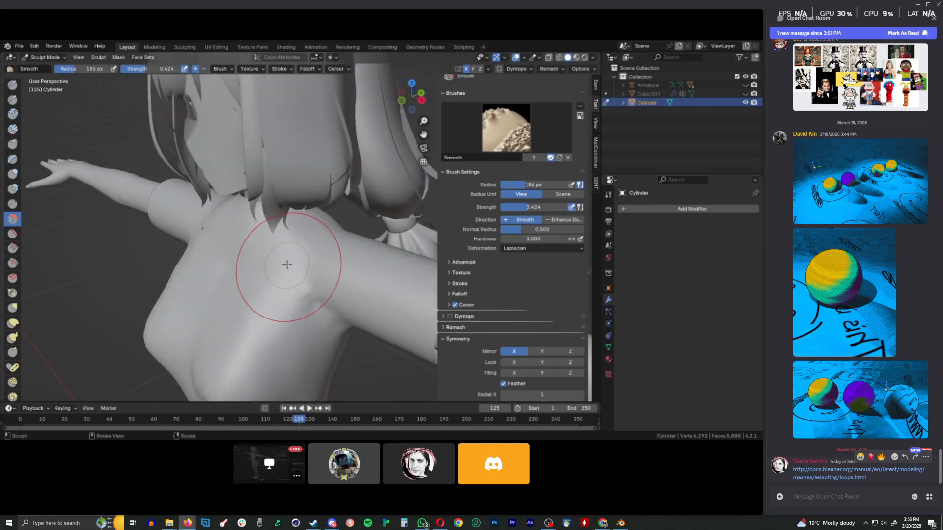
pyautogui.moveTo(287, 264); pyautogui.dragTo(243, 249, button='middle')
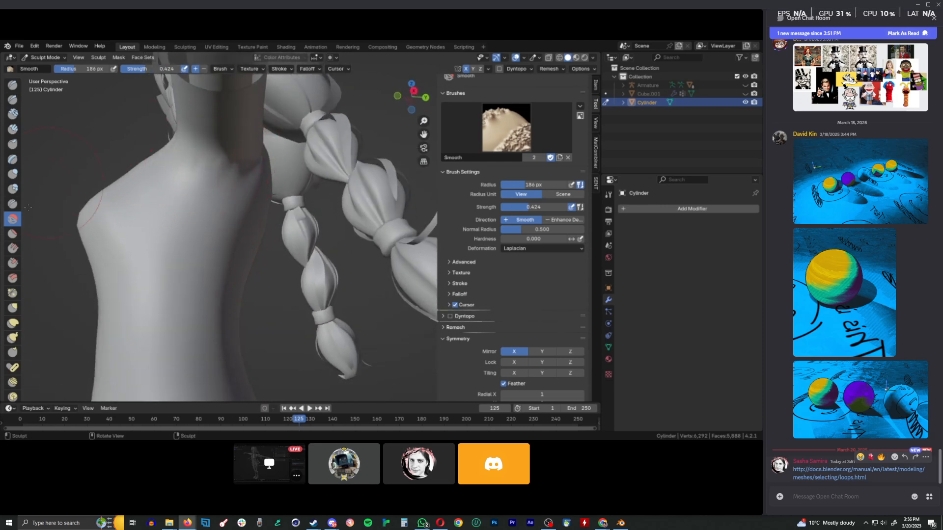
# - Flatten the garment around the armpit and sleeve joint, front and back, with the Flatten/Contrast brush
pyautogui.click(12, 235)
pyautogui.moveTo(251, 170); pyautogui.dragTo(347, 210, button='middle')
pyautogui.moveTo(371, 248)
pyautogui.mouseDown(button='middle')
pyautogui.moveTo(292, 195)
pyautogui.moveTo(246, 208)
pyautogui.moveTo(181, 194)
pyautogui.mouseUp(button='middle')
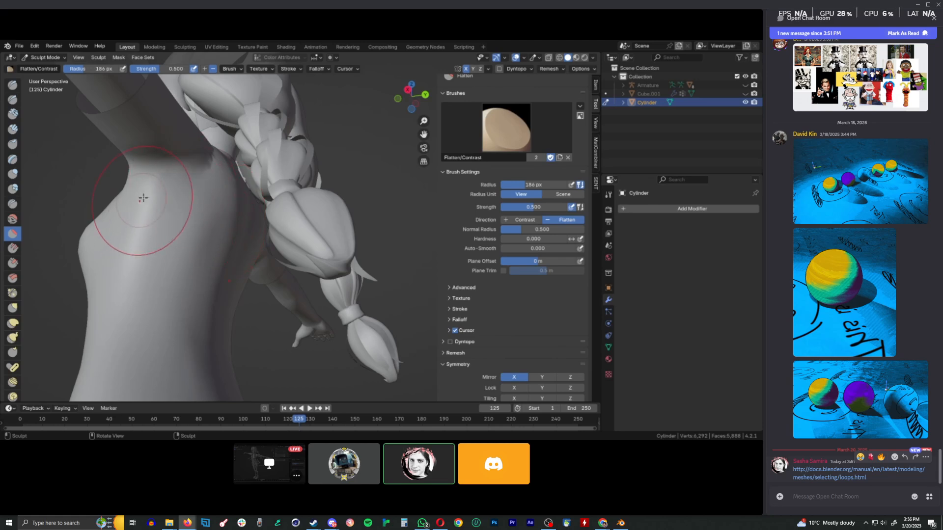
pyautogui.moveTo(131, 193); pyautogui.dragTo(139, 196, button='middle')
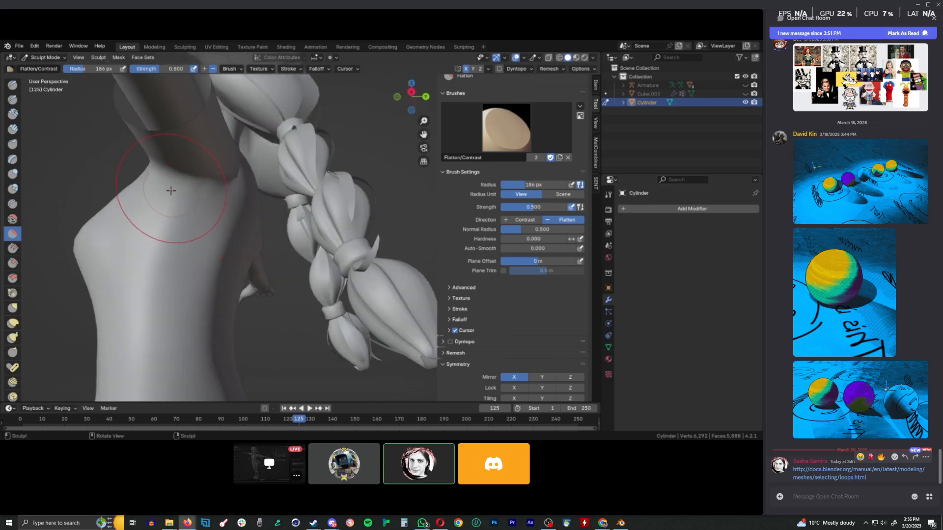
pyautogui.moveTo(199, 235); pyautogui.dragTo(196, 211, button='middle')
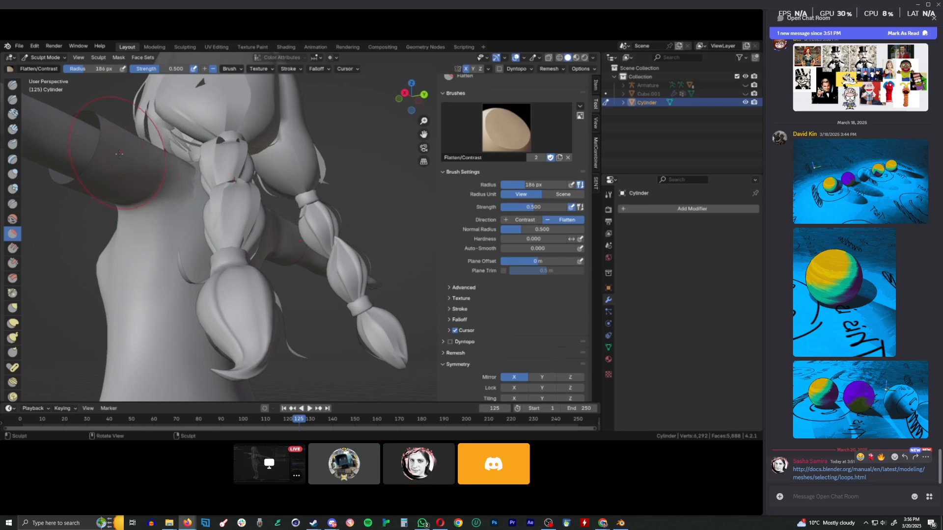
pyautogui.moveTo(176, 150)
pyautogui.mouseDown(button='middle')
pyautogui.moveTo(114, 190)
pyautogui.moveTo(132, 215)
pyautogui.moveTo(374, 221)
pyautogui.mouseUp(button='middle')
pyautogui.moveTo(200, 210); pyautogui.dragTo(289, 176, button='middle')
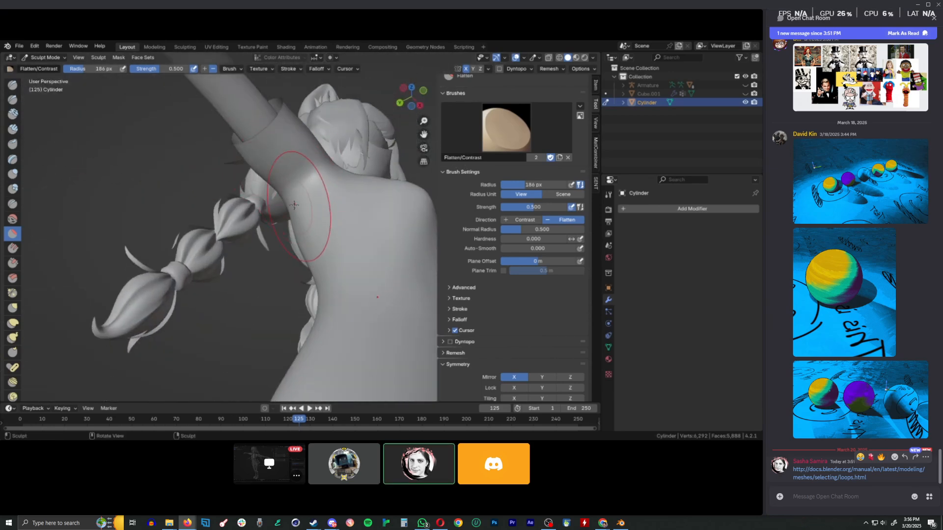
pyautogui.moveTo(316, 231)
pyautogui.mouseDown(button='middle')
pyautogui.moveTo(343, 231)
pyautogui.moveTo(357, 291)
pyautogui.moveTo(284, 283)
pyautogui.mouseUp(button='middle')
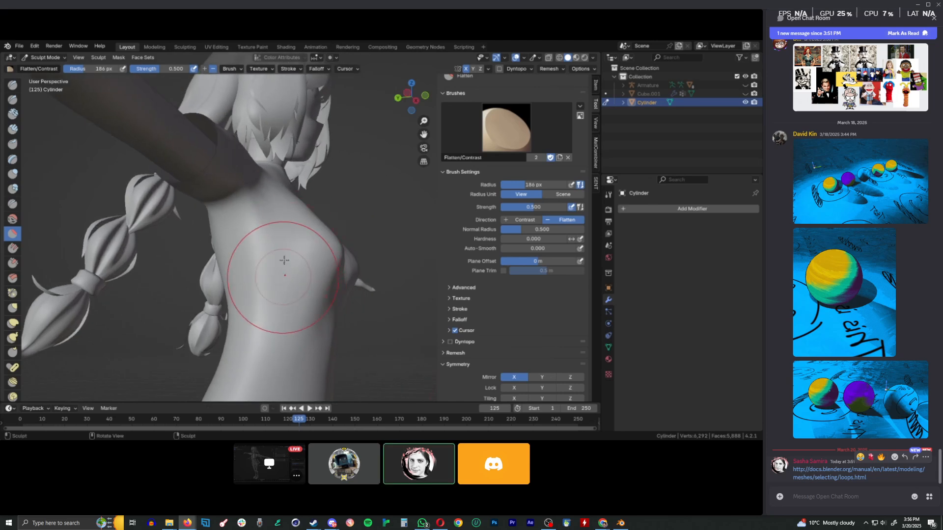
# - Flatten the side of the torso beneath the sleeve with long vertical strokes and check the shape from the front and above
pyautogui.moveTo(262, 250); pyautogui.dragTo(264, 297)
pyautogui.moveTo(249, 213); pyautogui.dragTo(258, 328)
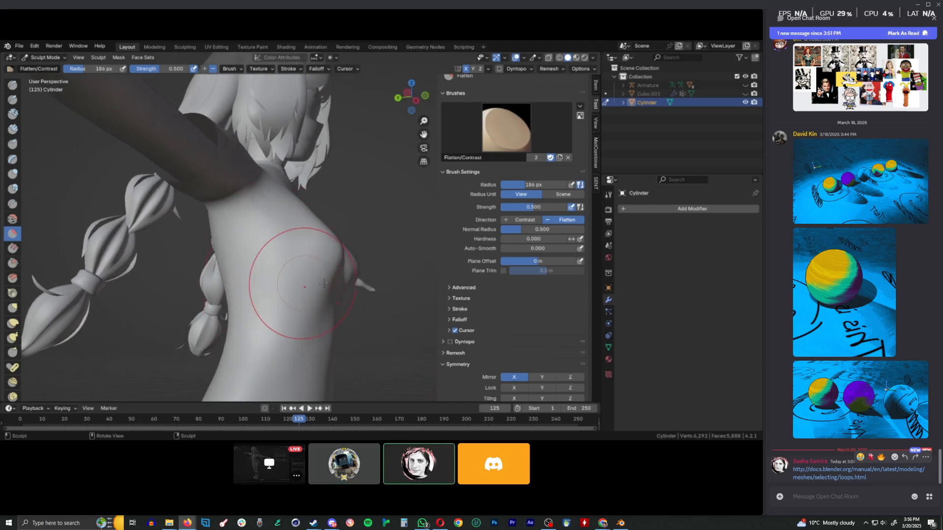
pyautogui.moveTo(301, 284); pyautogui.dragTo(370, 273, button='middle')
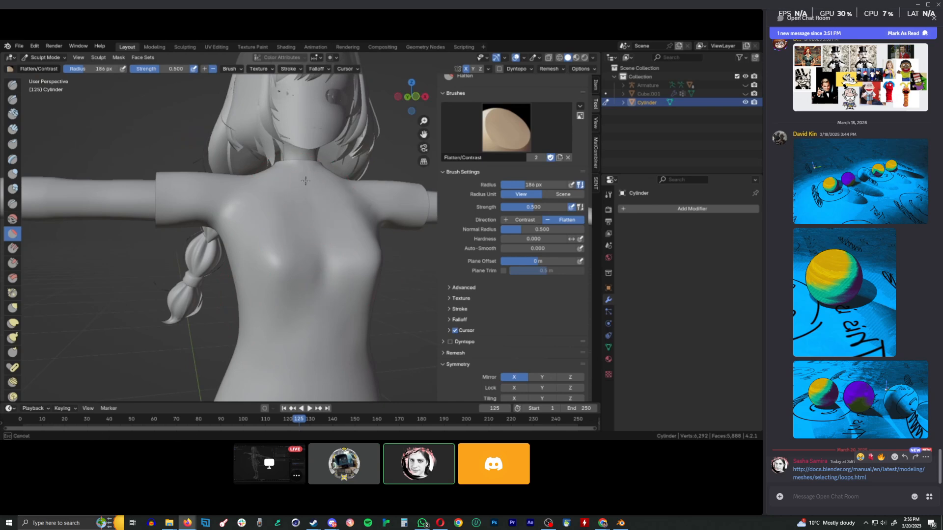
pyautogui.moveTo(306, 180); pyautogui.dragTo(252, 200, button='middle')
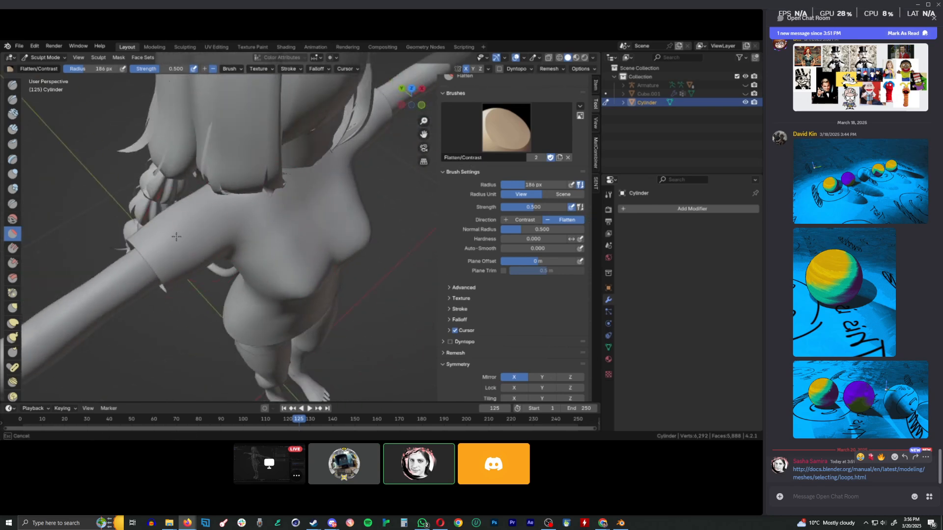
# - Flatten the garment around the shoulder on the front and back with short Flatten/Contrast strokes
pyautogui.moveTo(176, 237)
pyautogui.mouseDown(button='middle')
pyautogui.moveTo(251, 290)
pyautogui.moveTo(321, 194)
pyautogui.mouseUp(button='middle')
pyautogui.moveTo(328, 191); pyautogui.dragTo(344, 172)
pyautogui.moveTo(343, 173); pyautogui.dragTo(310, 265, button='middle')
pyautogui.moveTo(310, 265); pyautogui.dragTo(319, 269)
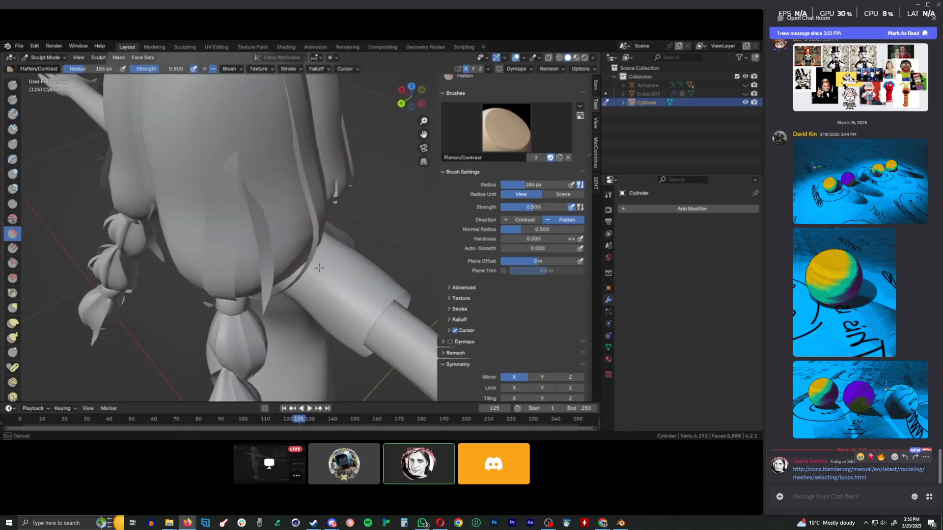
pyautogui.moveTo(335, 294)
pyautogui.mouseDown(button='middle')
pyautogui.moveTo(202, 192)
pyautogui.moveTo(231, 166)
pyautogui.moveTo(278, 158)
pyautogui.moveTo(329, 217)
pyautogui.mouseUp(button='middle')
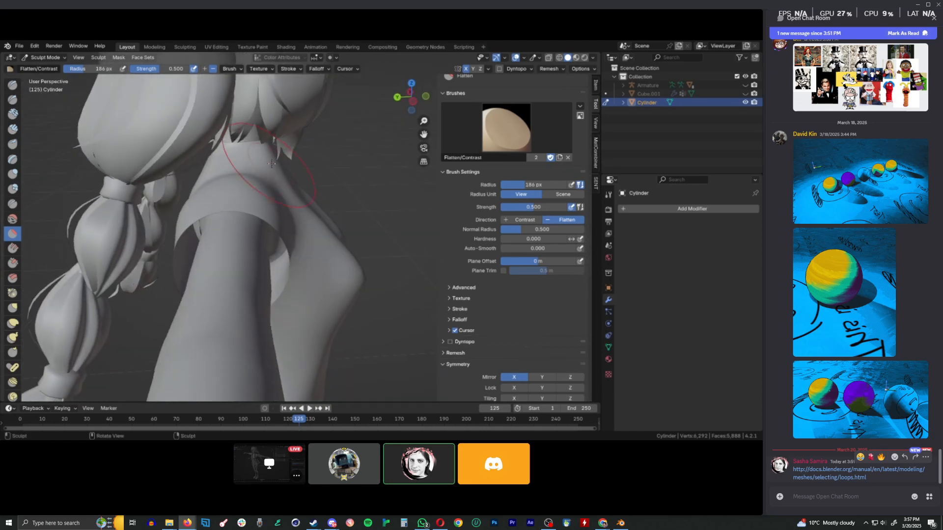
# - Lower the faces on top of the sleeve 0.009495 m along Z in mesh editing, using proportional editing
pyautogui.press('Tab')
pyautogui.press('KP_1')
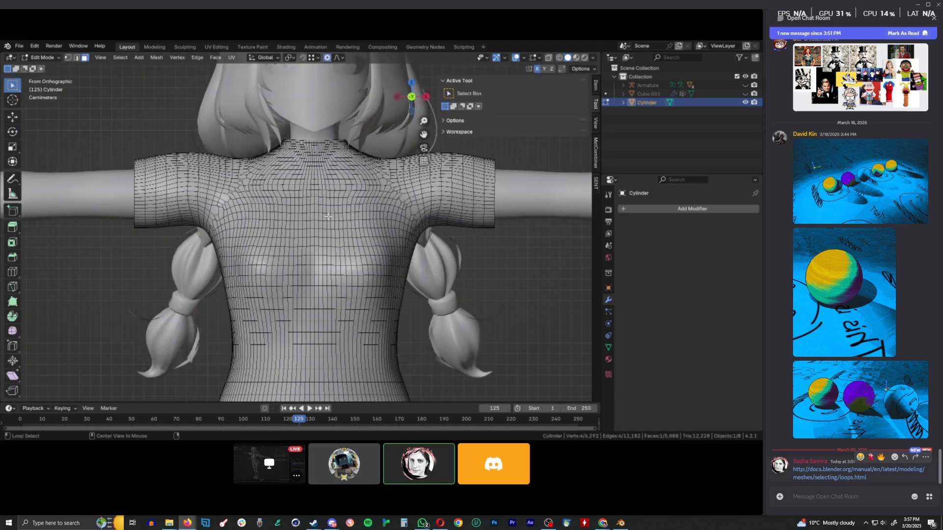
pyautogui.hotkey('alt', 'z')
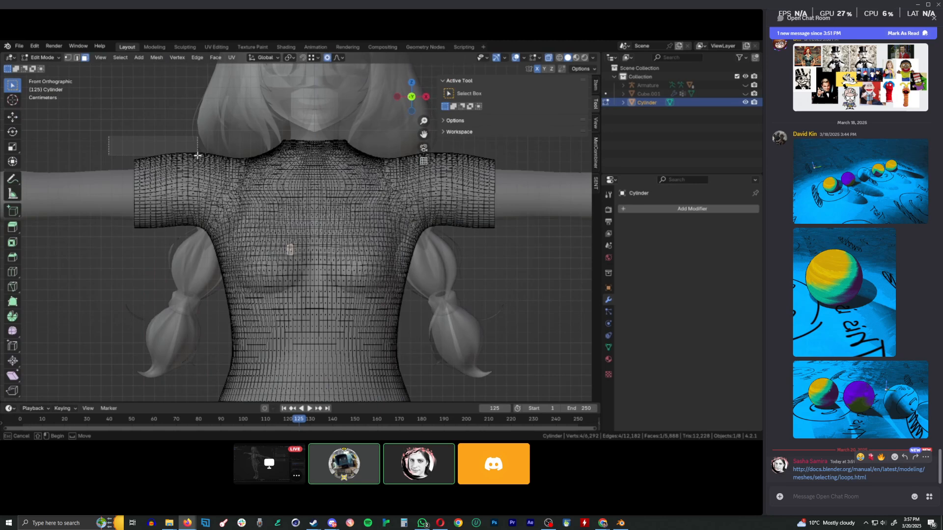
pyautogui.keyDown('alt'); pyautogui.click(225, 154); pyautogui.keyUp('alt')
pyautogui.moveTo(185, 146); pyautogui.dragTo(199, 160)
pyautogui.press('g')
pyautogui.press('z')
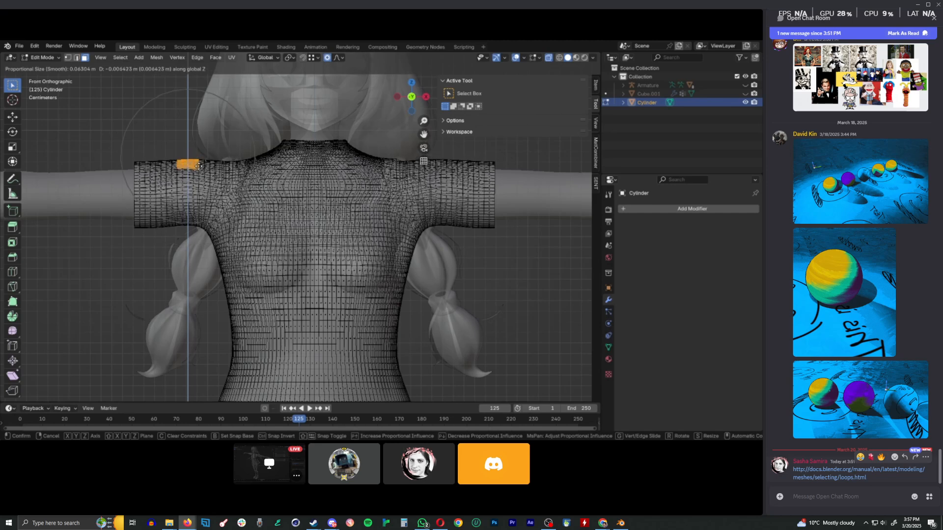
pyautogui.click(197, 169)
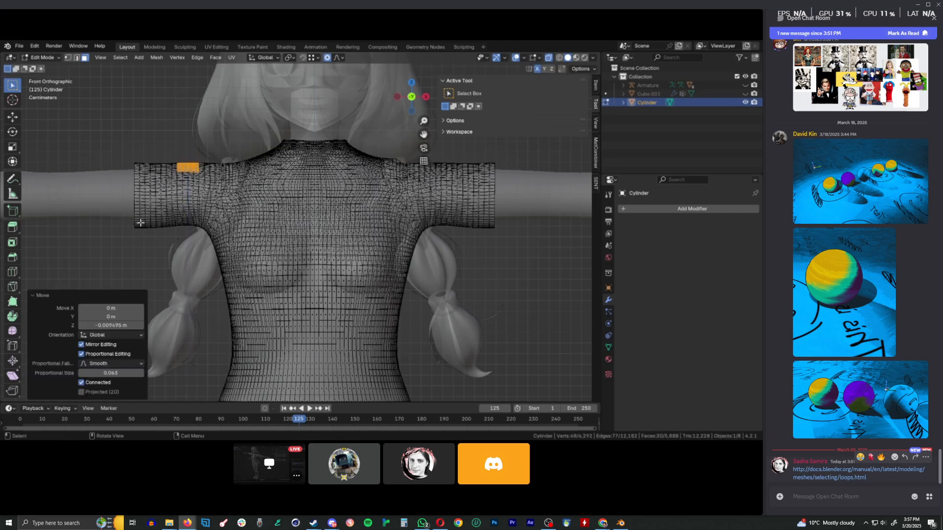
pyautogui.scroll(3, 263, 167)
pyautogui.hotkey('alt', 'z')
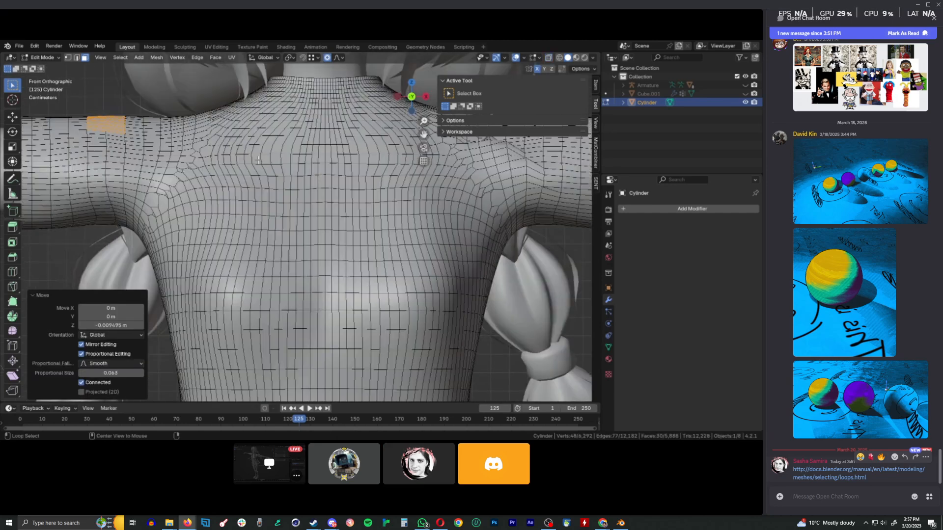
# - Select a path of faces on the sleeve's front near the armpit and move it 0.007463 m along Y with proportional editing
pyautogui.scroll(-2, 259, 163)
pyautogui.moveTo(164, 192); pyautogui.dragTo(264, 228, button='middle')
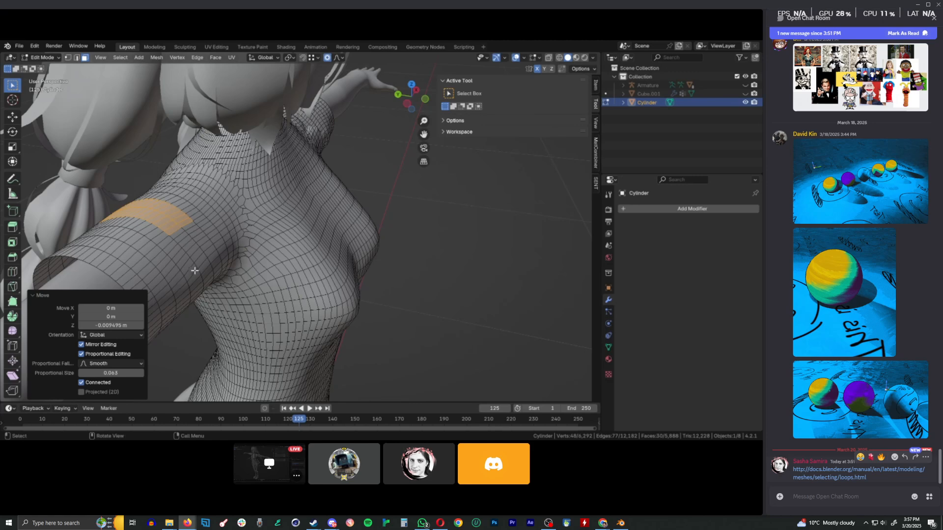
pyautogui.press('b')
pyautogui.moveTo(231, 242); pyautogui.dragTo(232, 244)
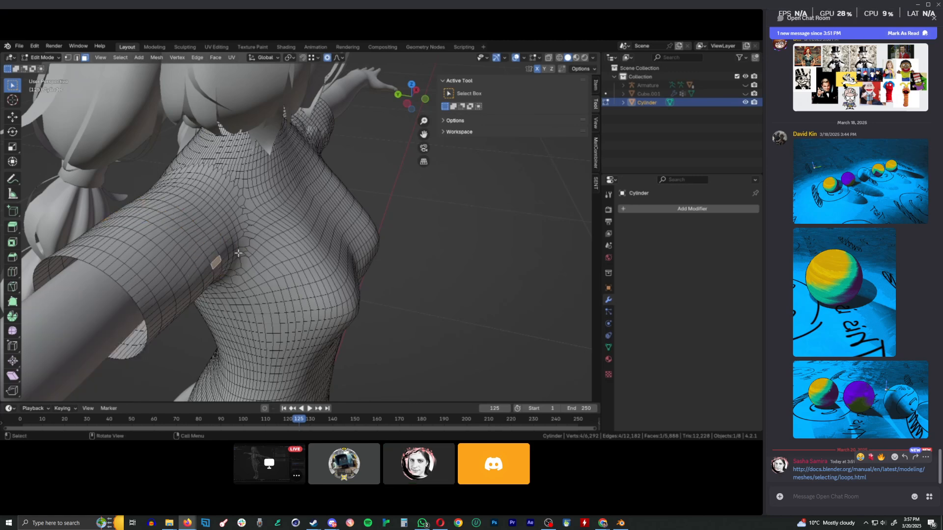
pyautogui.keyDown('ctrl'); pyautogui.click(229, 249); pyautogui.keyUp('ctrl')
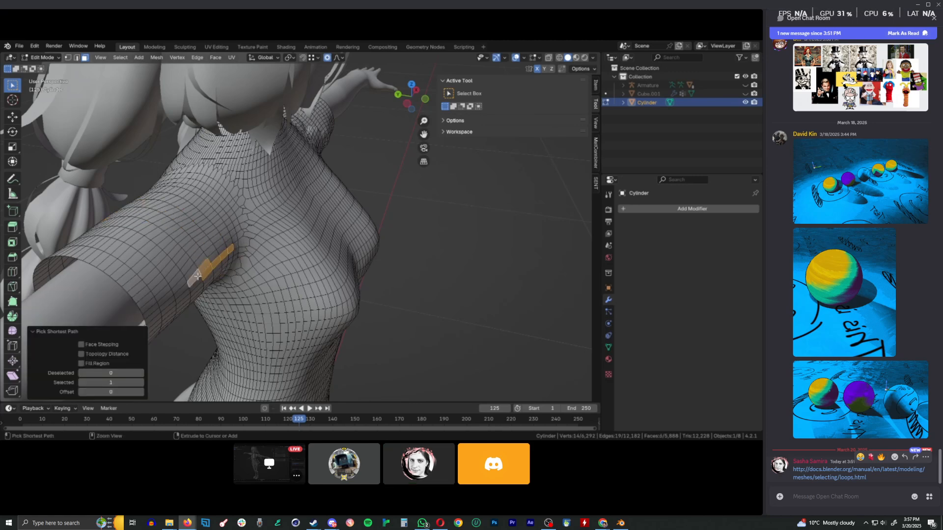
pyautogui.press('g')
pyautogui.press('y')
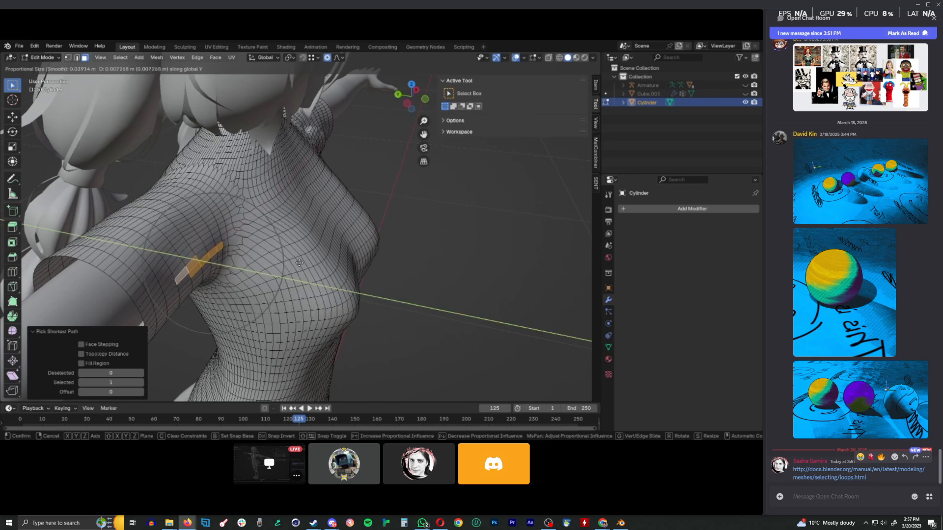
pyautogui.scroll(-5, 299, 263)
pyautogui.click(300, 259)
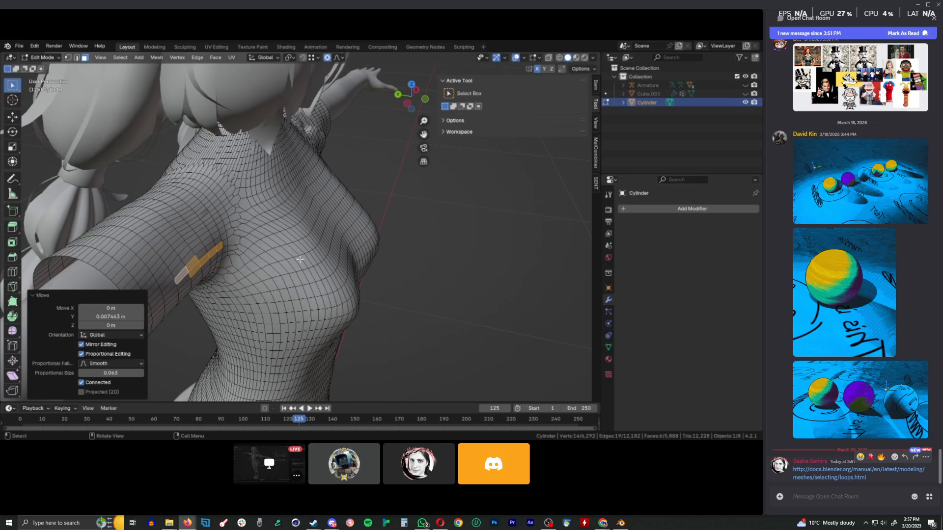
# - Return to sculpting and flatten the front of the sleeve and the shoulder joint with the Flatten/Contrast brush
pyautogui.hotkey('ctrl', 'Tab')
pyautogui.moveTo(207, 212)
pyautogui.mouseDown()
pyautogui.moveTo(185, 287)
pyautogui.moveTo(173, 281)
pyautogui.mouseUp()
pyautogui.moveTo(198, 240); pyautogui.dragTo(171, 218, button='middle')
pyautogui.scroll(-4, 172, 218)
pyautogui.moveTo(314, 236)
pyautogui.mouseDown(button='middle')
pyautogui.moveTo(383, 231)
pyautogui.moveTo(327, 239)
pyautogui.mouseUp(button='middle')
pyautogui.scroll(5, 328, 240)
pyautogui.moveTo(285, 200); pyautogui.dragTo(282, 193)
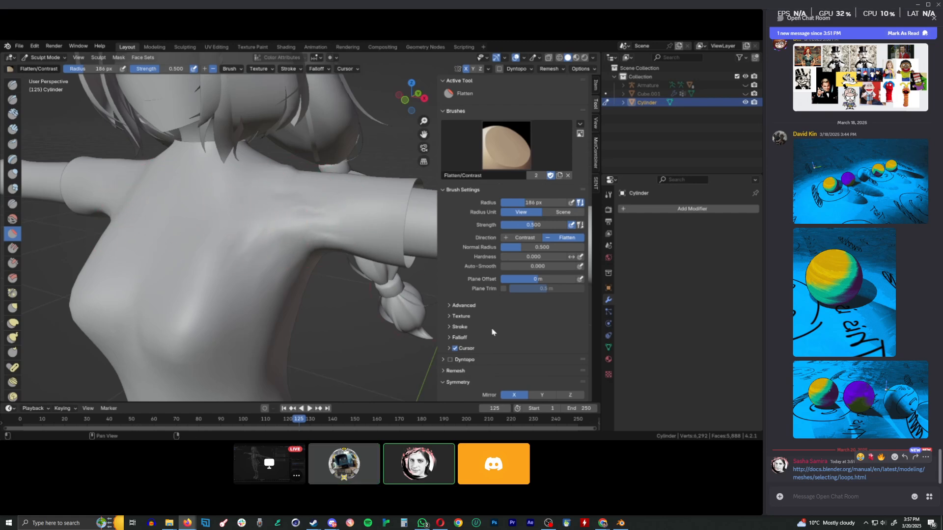
# - Turn off X mirror symmetry for sculpting and flatten the chest side of the armpit with a downward stroke
pyautogui.scroll(-2, 471, 367)
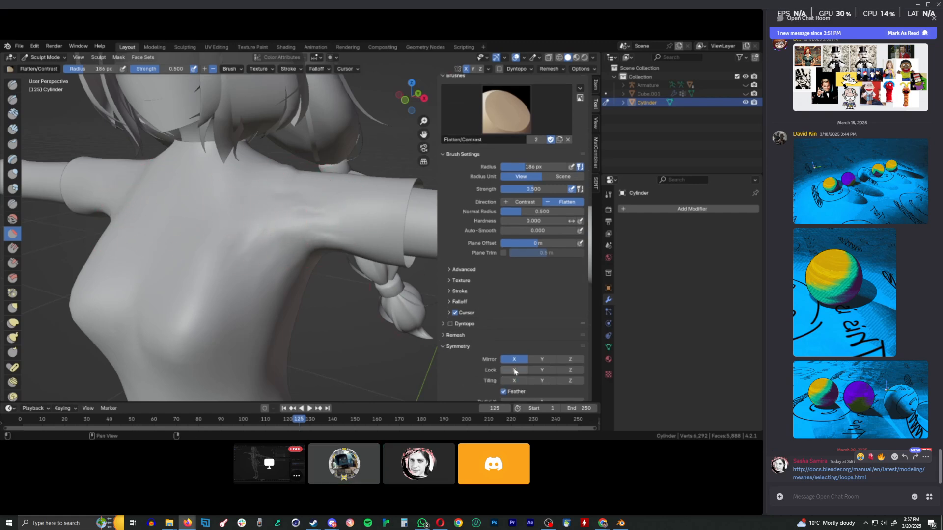
pyautogui.moveTo(304, 211)
pyautogui.mouseDown()
pyautogui.moveTo(313, 218)
pyautogui.moveTo(308, 245)
pyautogui.mouseUp()
pyautogui.moveTo(308, 245)
pyautogui.mouseDown(button='middle')
pyautogui.moveTo(282, 223)
pyautogui.moveTo(265, 246)
pyautogui.mouseUp(button='middle')
pyautogui.moveTo(269, 352)
pyautogui.mouseDown(button='middle')
pyautogui.moveTo(326, 305)
pyautogui.moveTo(190, 211)
pyautogui.mouseUp(button='middle')
pyautogui.moveTo(204, 160)
pyautogui.mouseDown(button='middle')
pyautogui.moveTo(210, 152)
pyautogui.moveTo(211, 262)
pyautogui.mouseUp(button='middle')
pyautogui.moveTo(196, 308)
pyautogui.mouseDown(button='middle')
pyautogui.moveTo(305, 264)
pyautogui.moveTo(284, 221)
pyautogui.mouseUp(button='middle')
# - Inspect the garment's silhouette on the whole character, then the chest and shoulders up close from the front
pyautogui.scroll(-5, 301, 240)
pyautogui.scroll(-2, 344, 240)
pyautogui.moveTo(344, 241); pyautogui.dragTo(329, 230, button='middle')
pyautogui.scroll(-2, 329, 230)
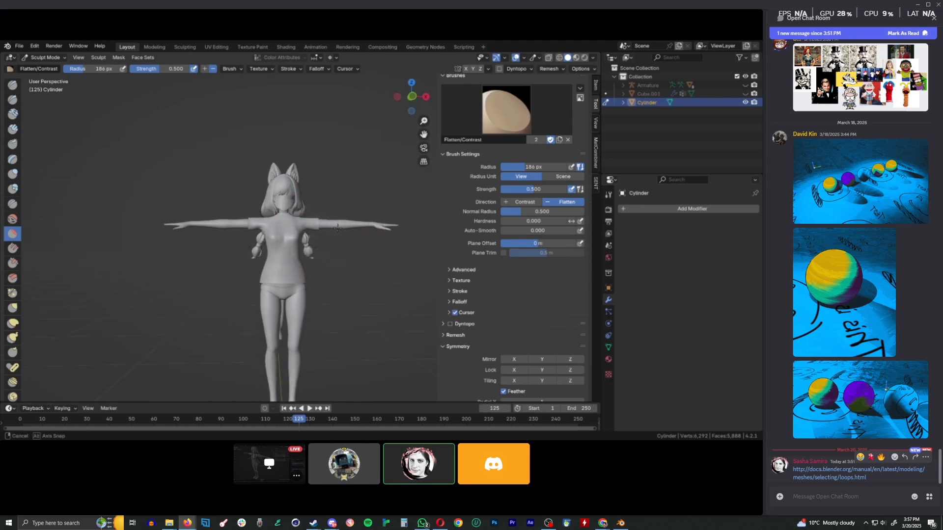
pyautogui.scroll(4, 334, 228)
pyautogui.scroll(6, 264, 219)
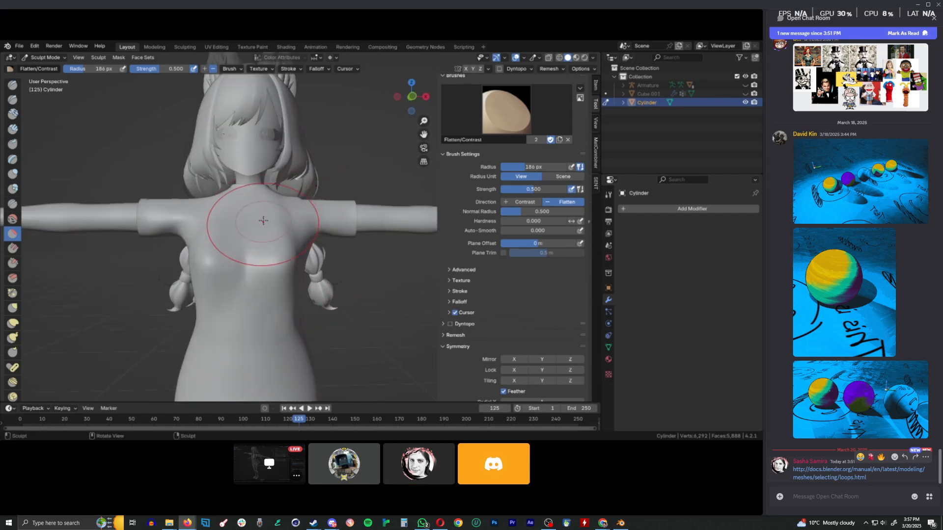
pyautogui.keyDown('shift'); pyautogui.moveTo(258, 202); pyautogui.dragTo(330, 223, button='middle'); pyautogui.keyUp('shift')
pyautogui.scroll(-8, 299, 236)
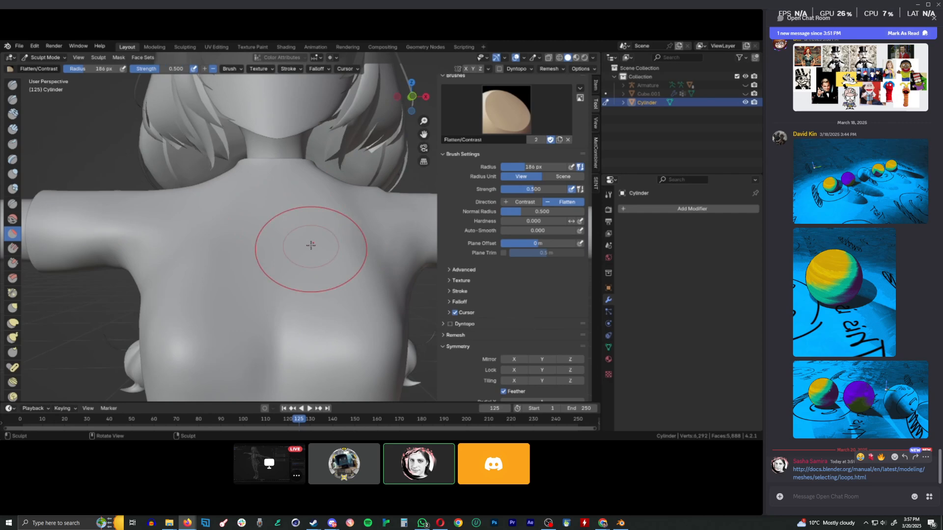
# - Select the whole garment mesh and reduce its density with Un-Subdivide set to 2 iterations
pyautogui.press('Tab')
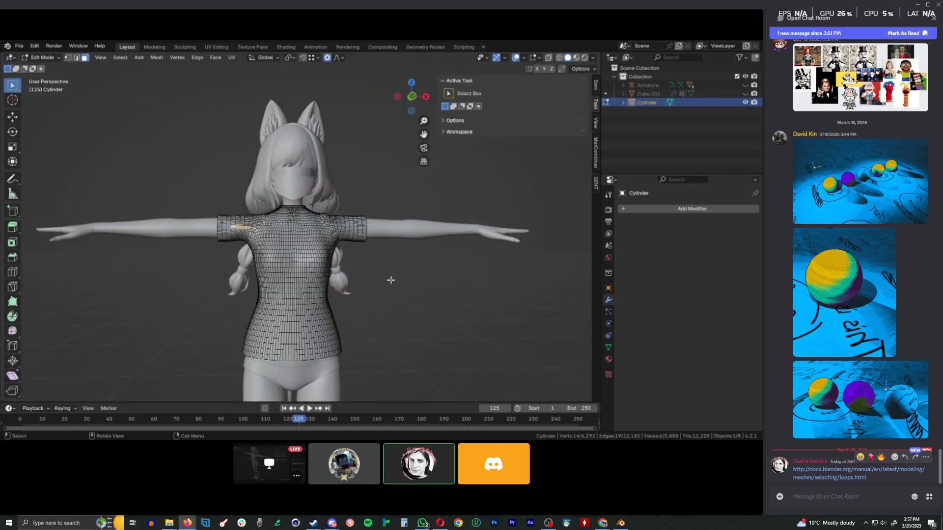
pyautogui.scroll(3, 375, 289)
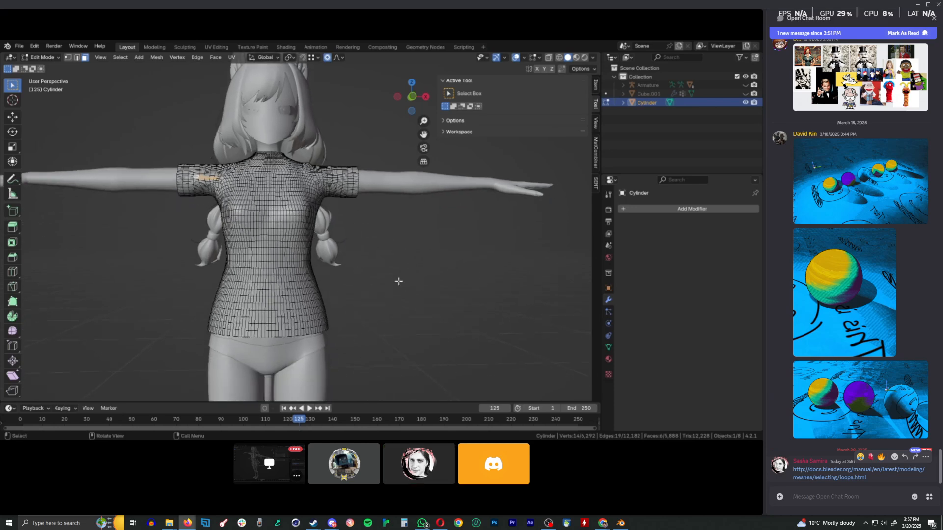
pyautogui.press('a')
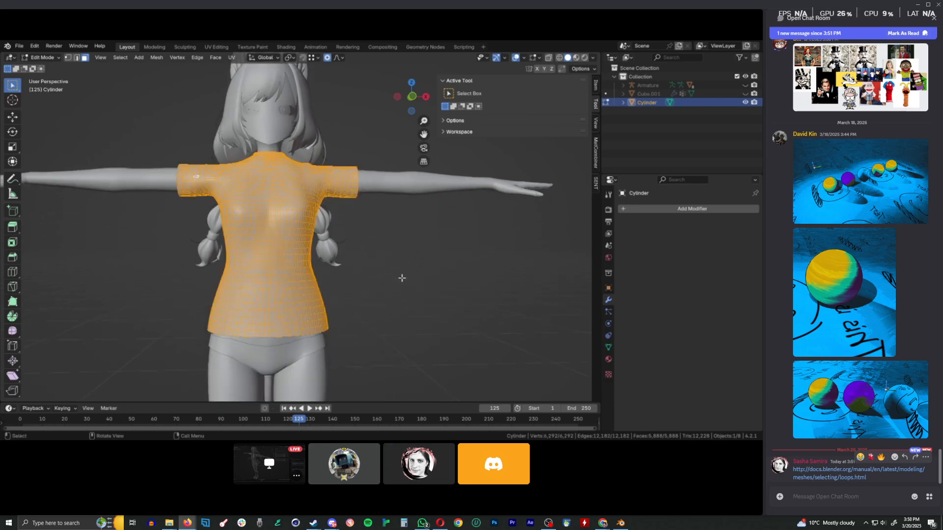
pyautogui.press('F3')
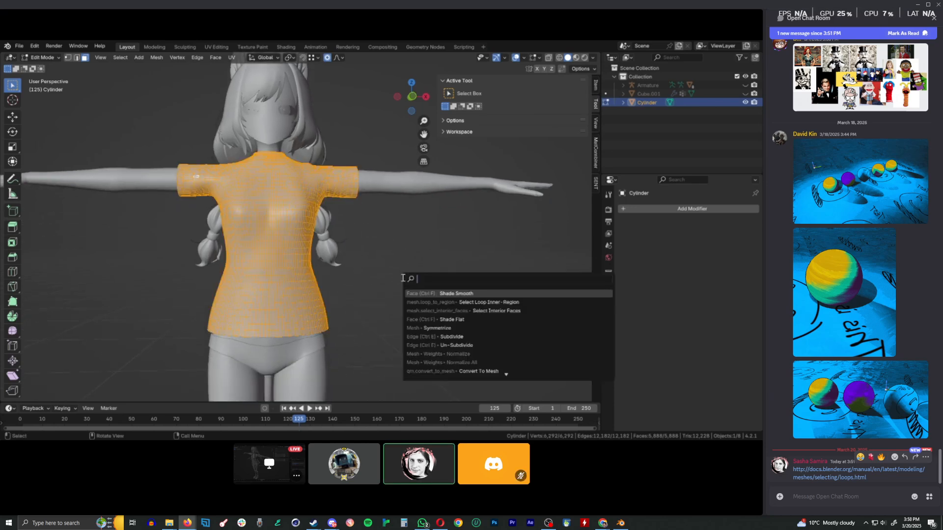
pyautogui.write('un-s')
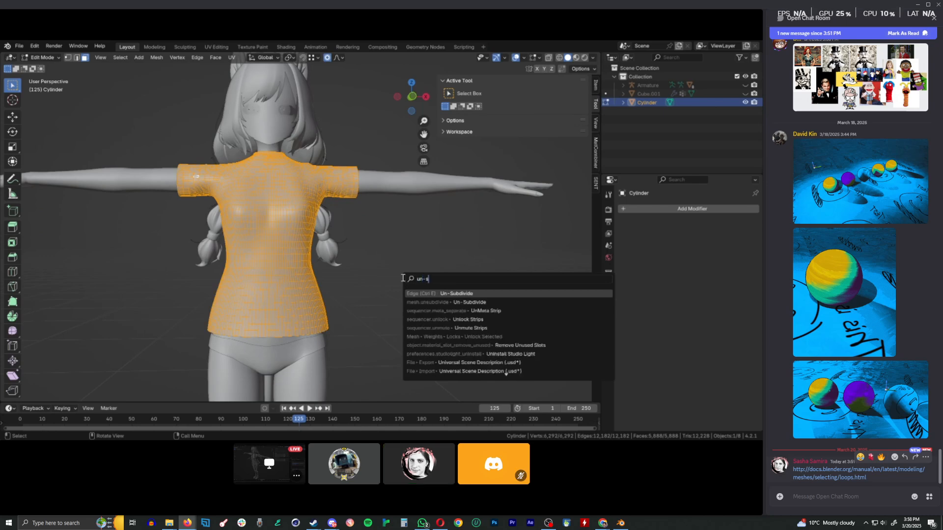
pyautogui.press('Return')
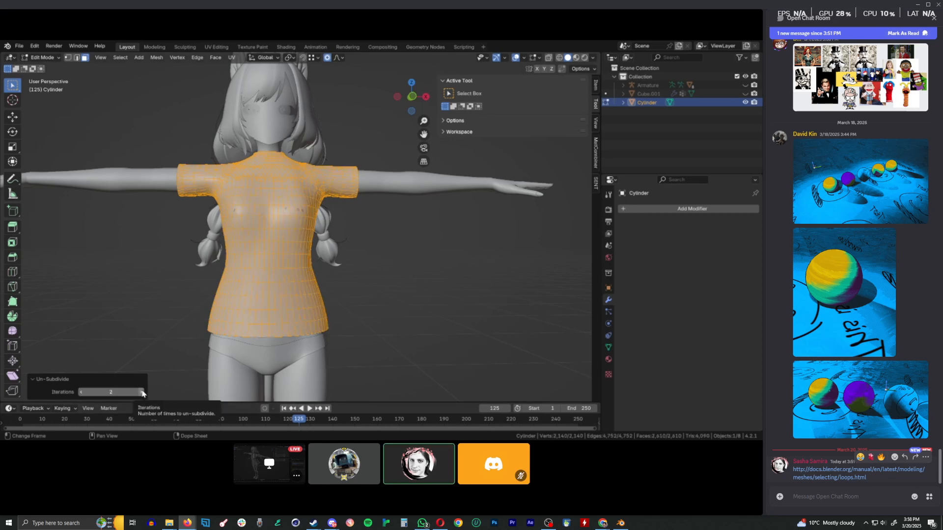
pyautogui.click(143, 391)
pyautogui.moveTo(186, 323); pyautogui.dragTo(231, 338, button='middle')
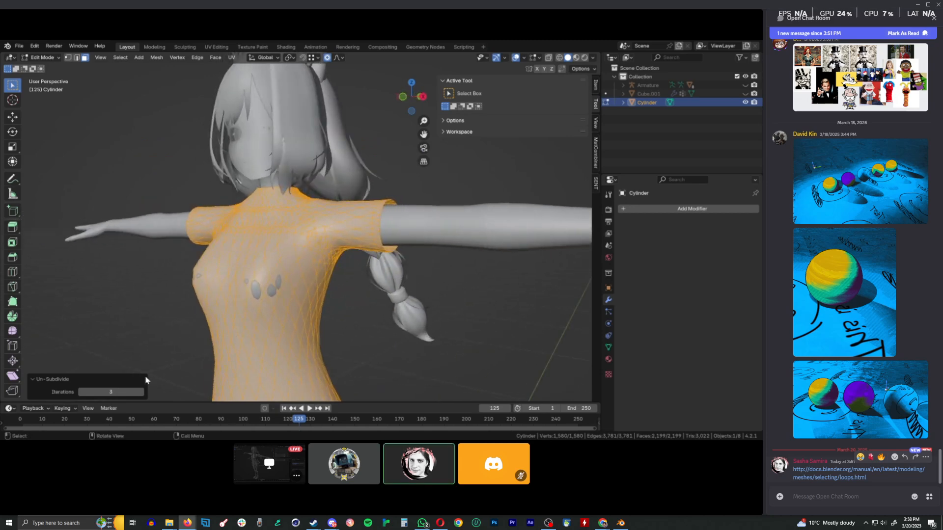
pyautogui.click(81, 392)
# - Try to move a single chest face -0.001027 m along Y with proportional editing
pyautogui.hotkey('ctrl', 'Tab')
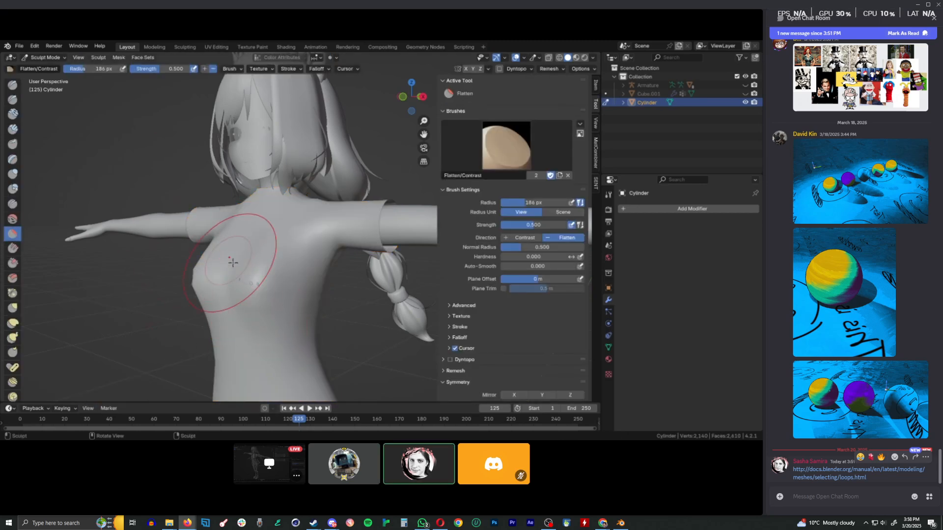
pyautogui.press('Tab')
pyautogui.click(260, 286)
pyautogui.press('g')
pyautogui.press('y')
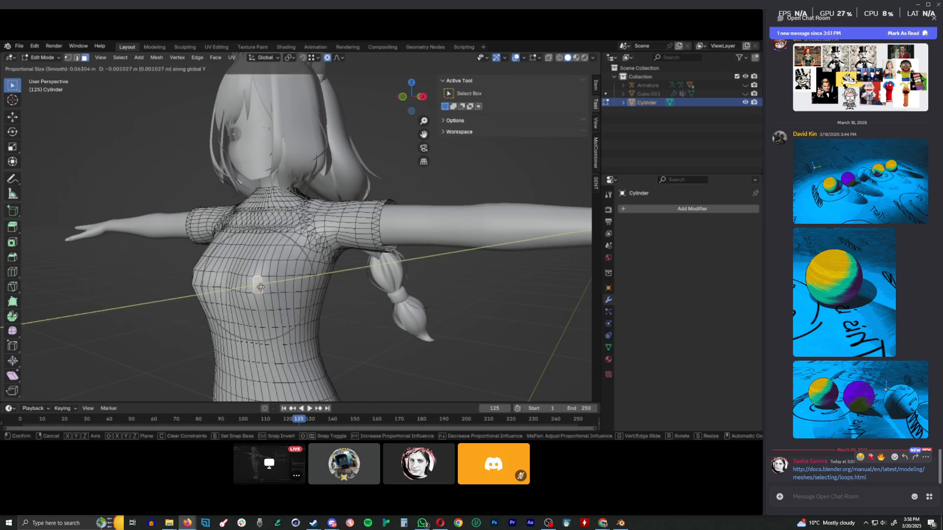
pyautogui.click(260, 287)
pyautogui.moveTo(260, 286); pyautogui.dragTo(290, 288, button='middle')
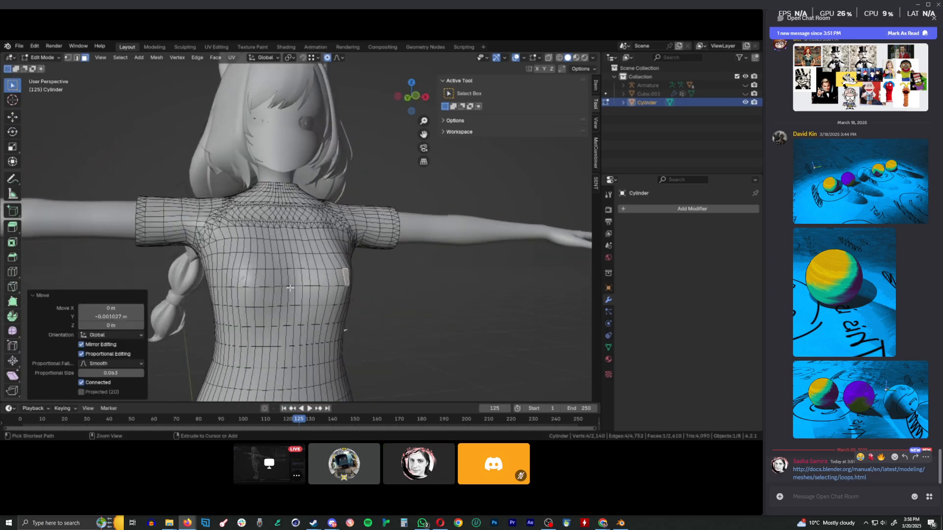
pyautogui.hotkey('ctrl', 'z')
# - Turn on X mirror editing and move the selected chest face -0.000983 m along Y with proportional editing
pyautogui.click(537, 69)
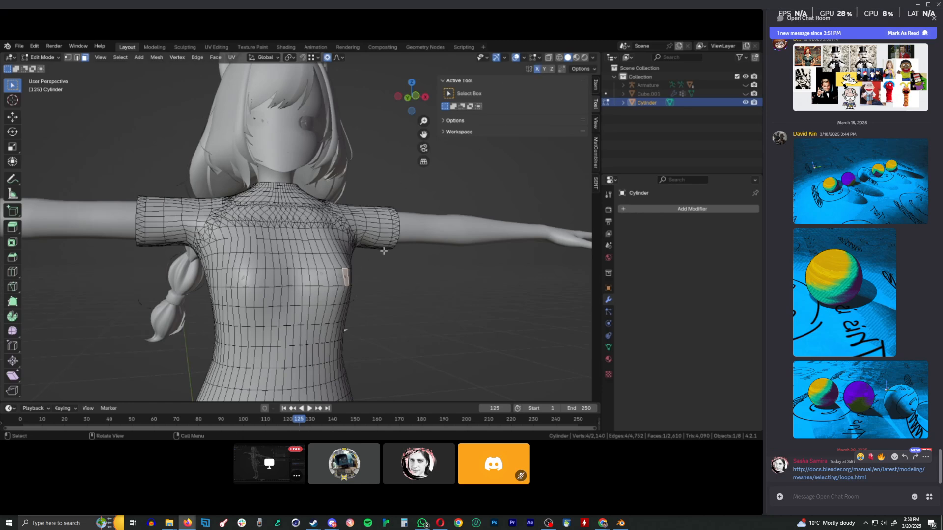
pyautogui.press('g')
pyautogui.press('y')
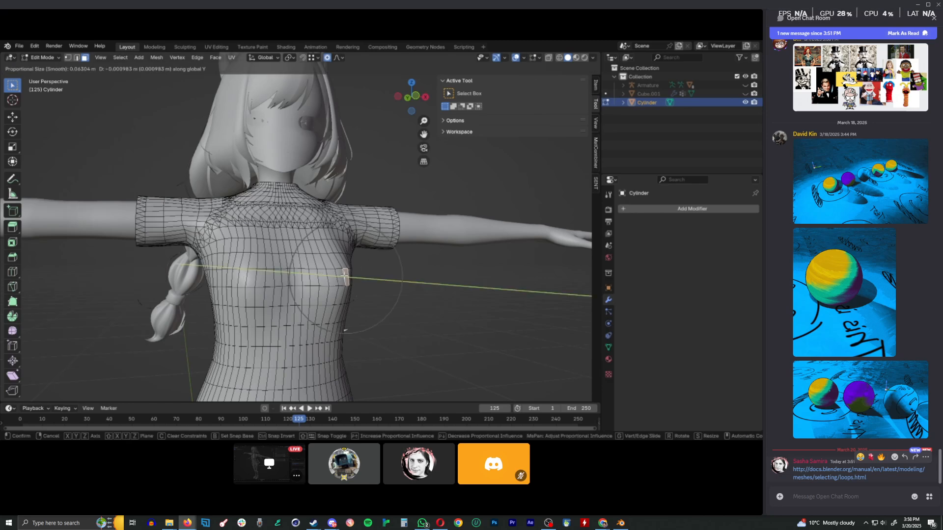
pyautogui.click(234, 284)
pyautogui.moveTo(234, 284); pyautogui.dragTo(471, 142, button='middle')
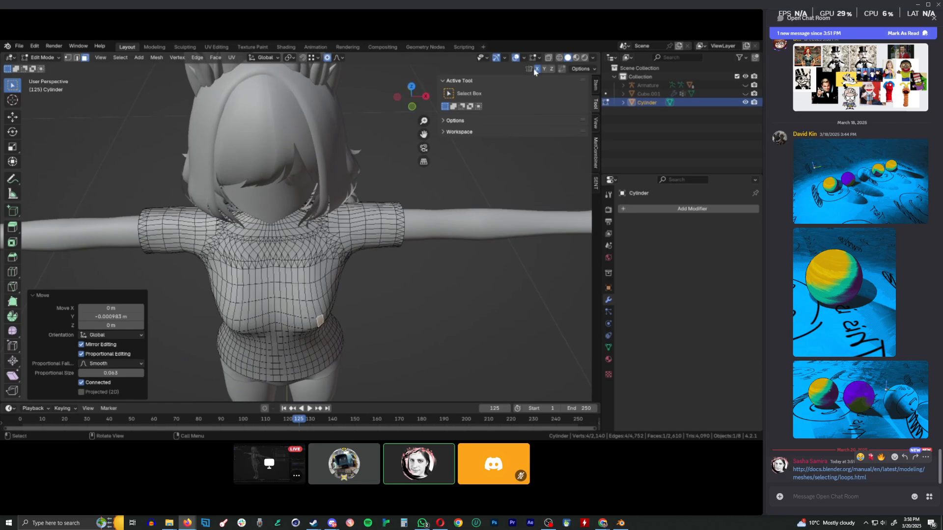
pyautogui.scroll(10, 274, 216)
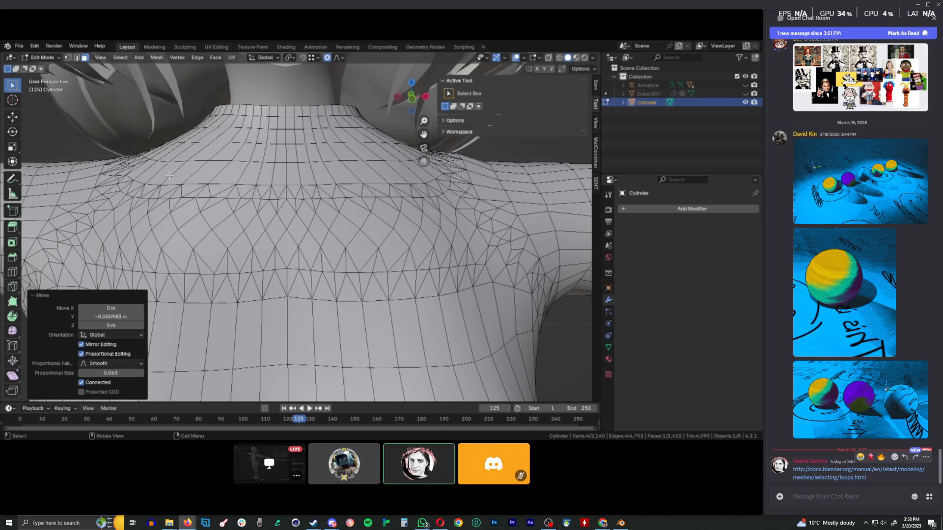
pyautogui.keyDown('alt'); pyautogui.click(173, 175); pyautogui.keyUp('alt')
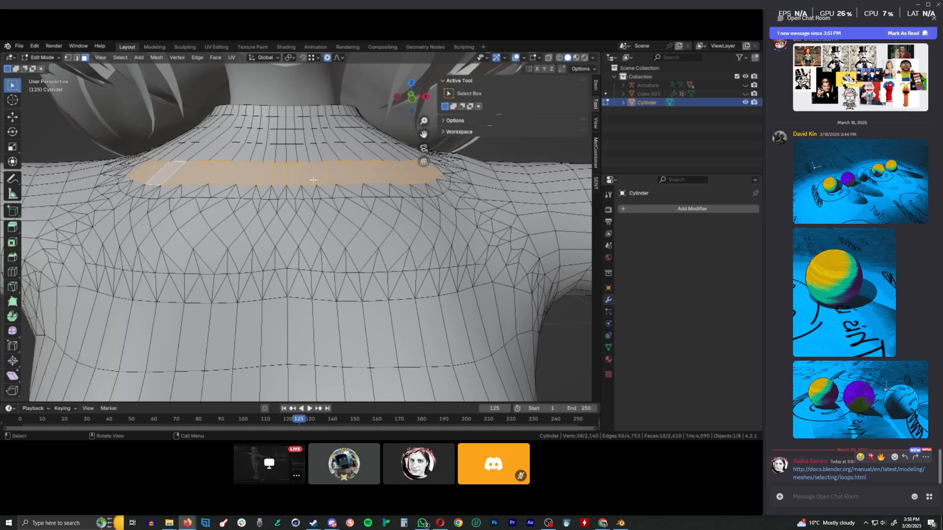
pyautogui.moveTo(174, 174); pyautogui.dragTo(249, 217, button='middle')
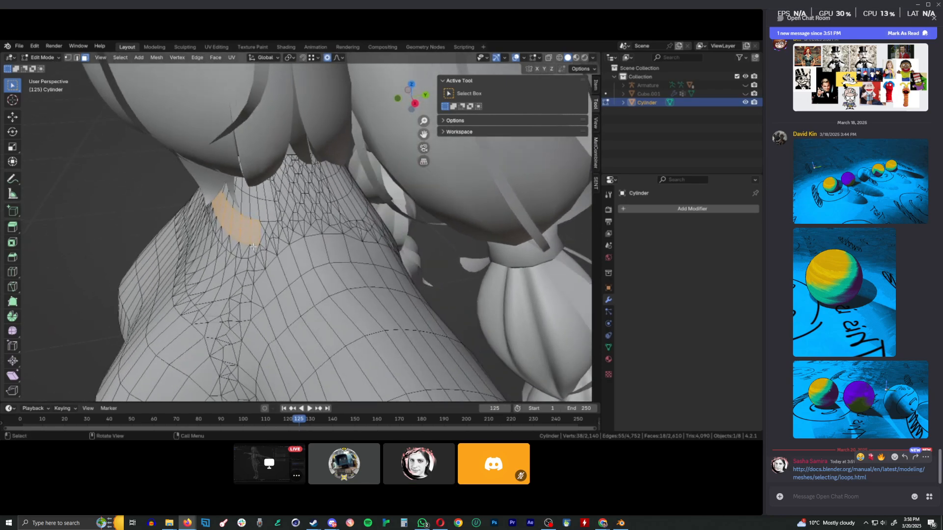
pyautogui.scroll(4, 222, 266)
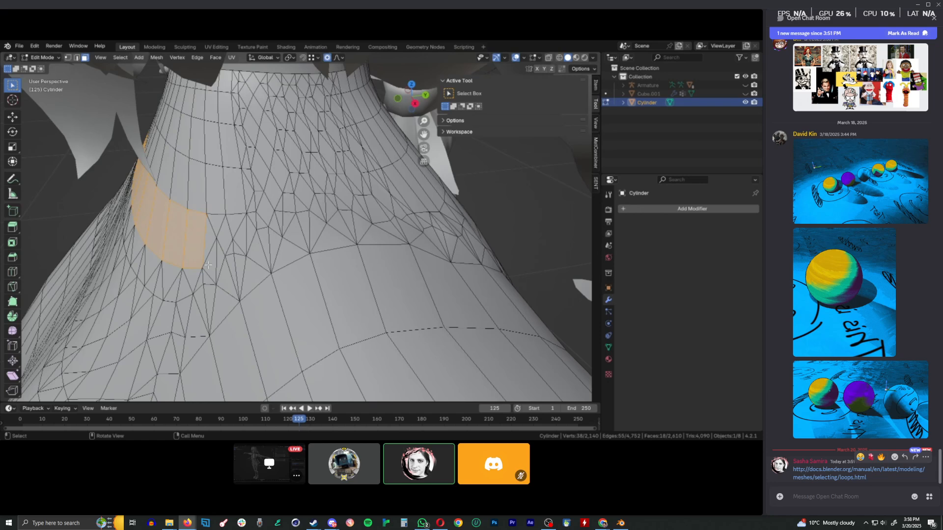
pyautogui.press('k')
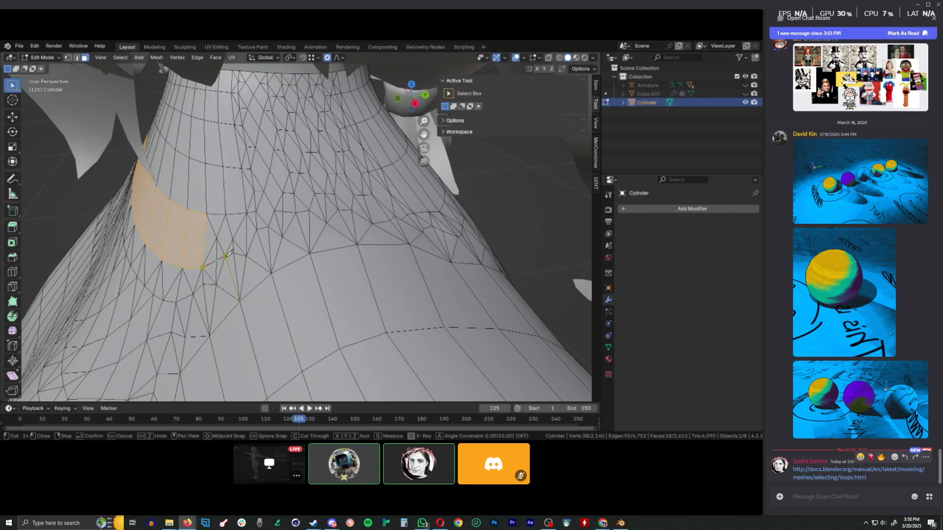
pyautogui.scroll(-6, 363, 197)
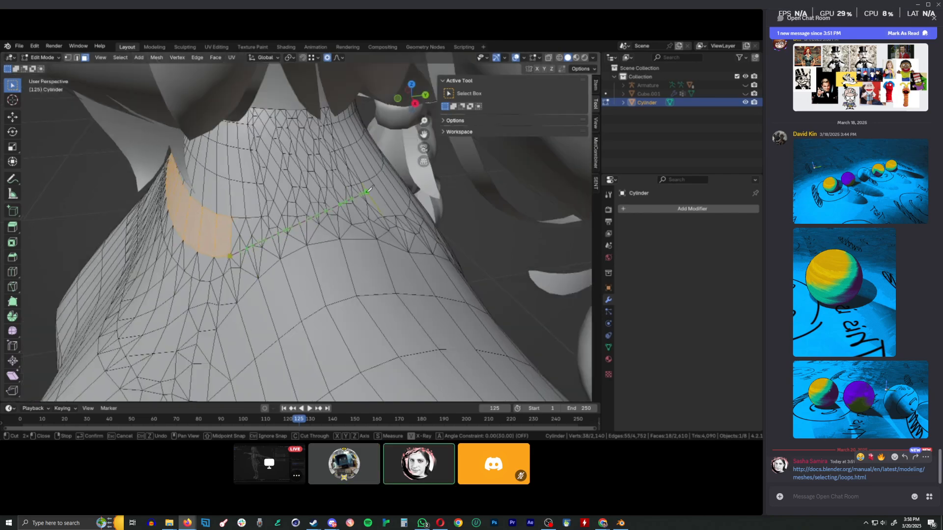
pyautogui.moveTo(275, 252); pyautogui.dragTo(313, 234, button='middle')
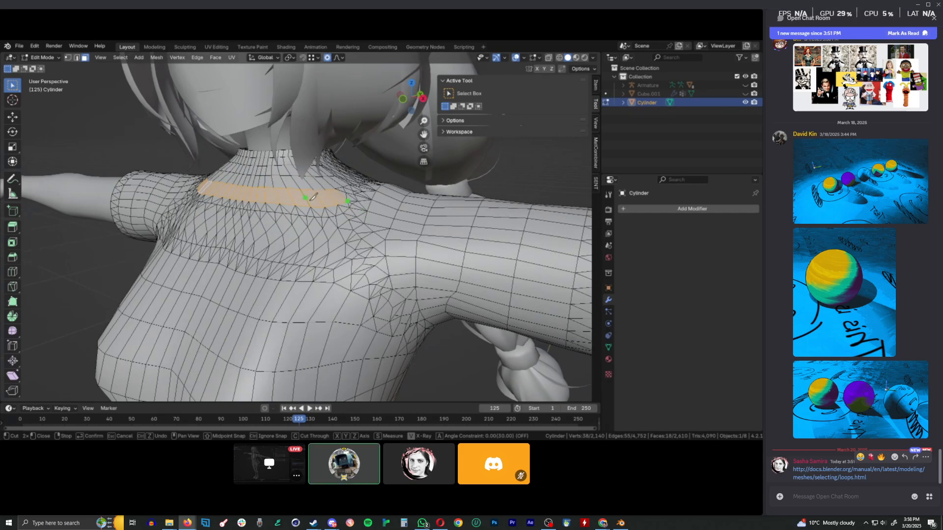
pyautogui.press('Escape')
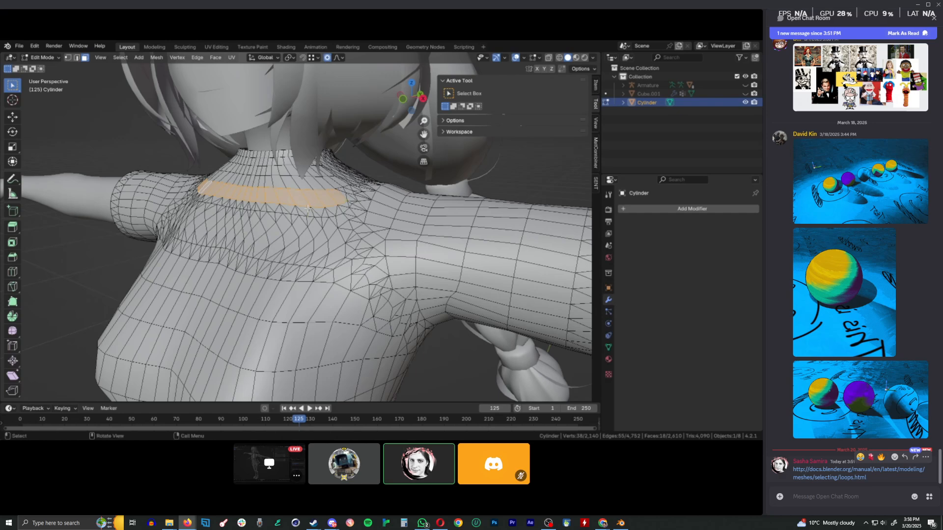
# - Try deleting the faces of the garment's collar around the neck, box-selected through the mesh from the front
pyautogui.press('KP_1')
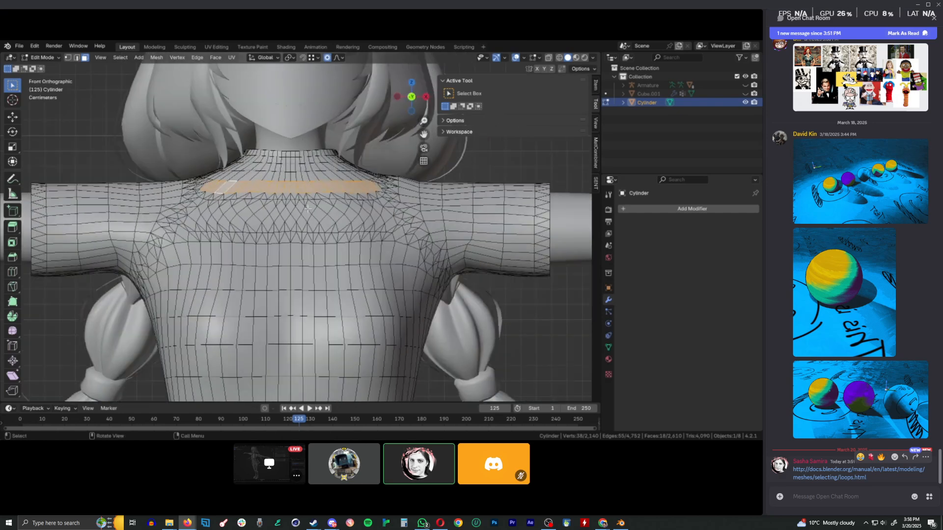
pyautogui.hotkey('alt', 'z')
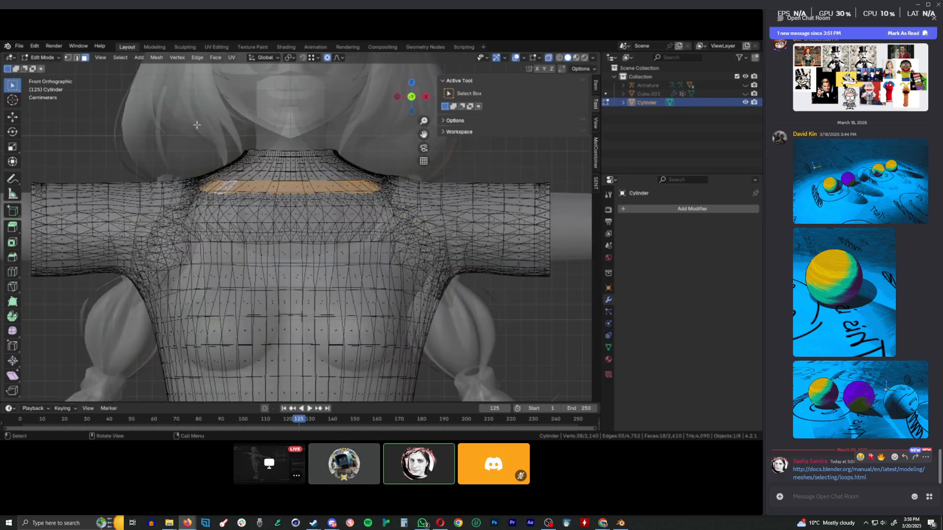
pyautogui.moveTo(211, 136); pyautogui.dragTo(370, 171)
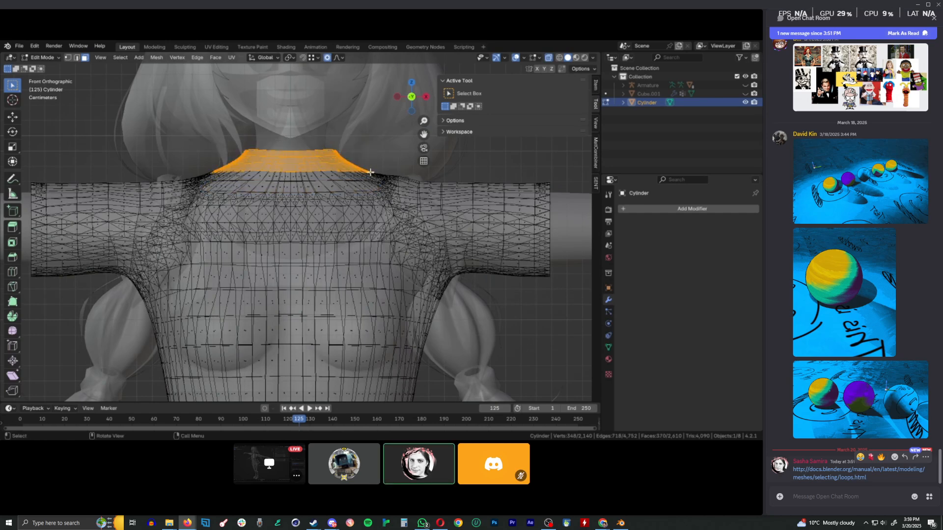
pyautogui.scroll(3, 274, 178)
pyautogui.press('x')
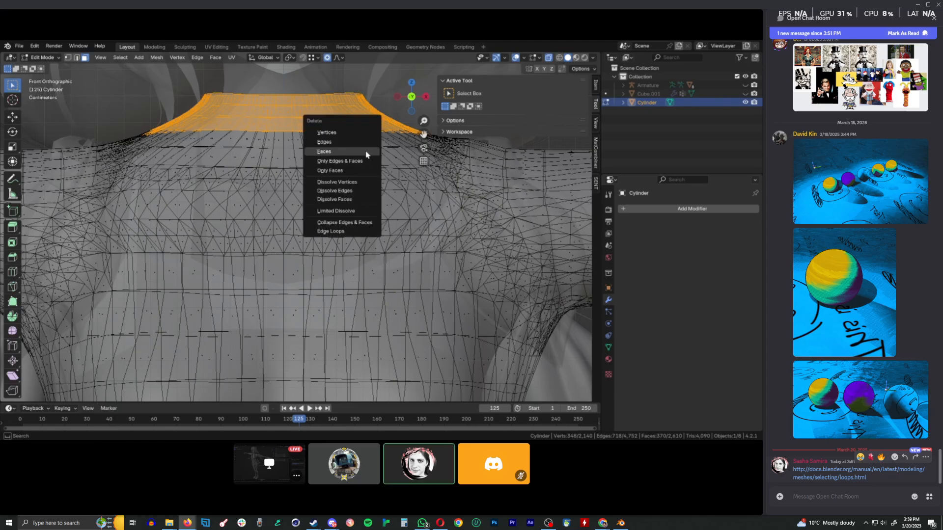
pyautogui.click(366, 155)
pyautogui.moveTo(343, 167); pyautogui.dragTo(307, 215, button='middle')
pyautogui.hotkey('alt', 'z')
pyautogui.hotkey('alt', 'h')
pyautogui.scroll(3, 280, 247)
# - Undo the collar deletion and the earlier edits back through the Un-Subdivide to restore the dense garment mesh
pyautogui.hotkey('ctrl', 'z')
pyautogui.hotkey('ctrl', 'z')
pyautogui.hotkey('ctrl', 'z')
pyautogui.hotkey('ctrl', 'z')
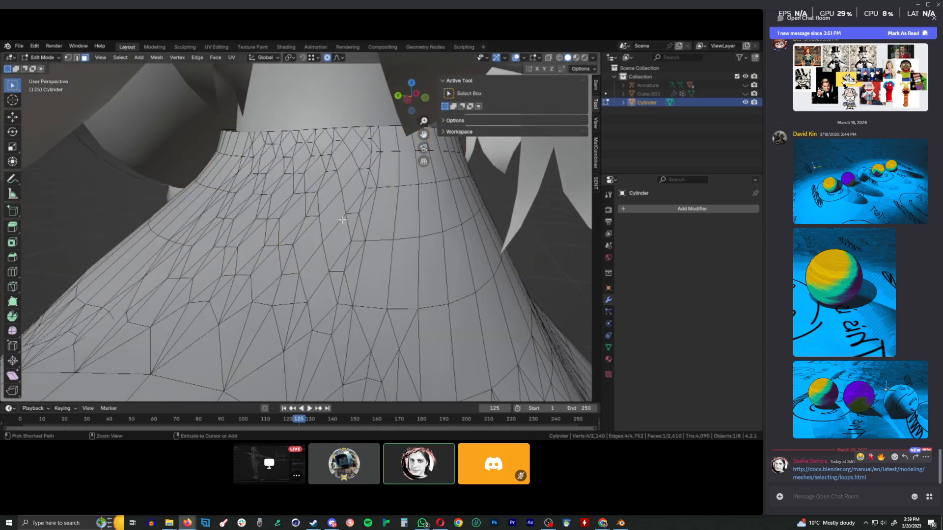
pyautogui.hotkey('ctrl', 'z')
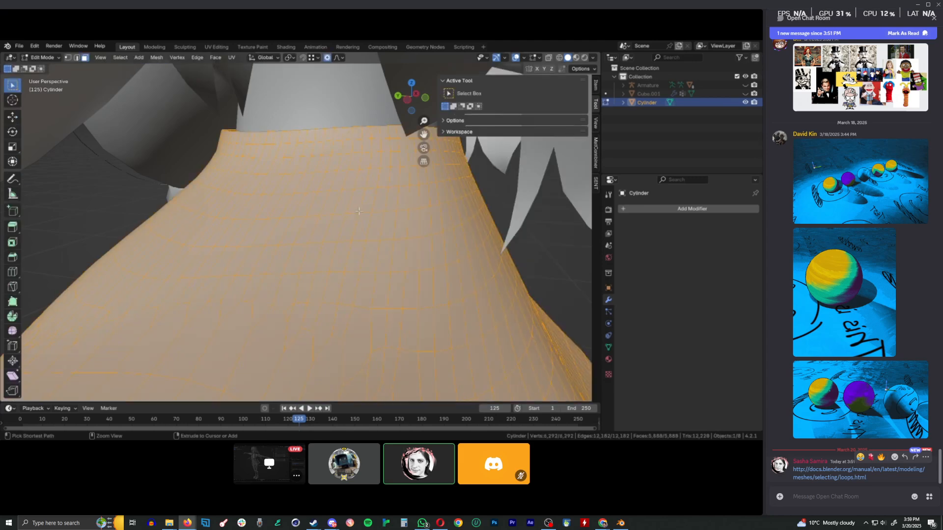
# - Delete the collar faces around the neck together with the two face loops directly below them
pyautogui.moveTo(359, 210); pyautogui.dragTo(336, 221, button='middle')
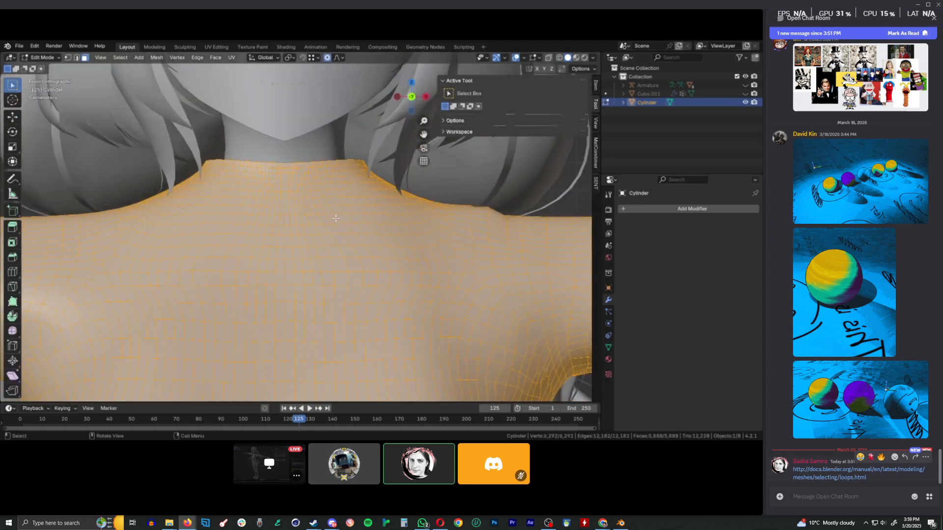
pyautogui.press('KP_1')
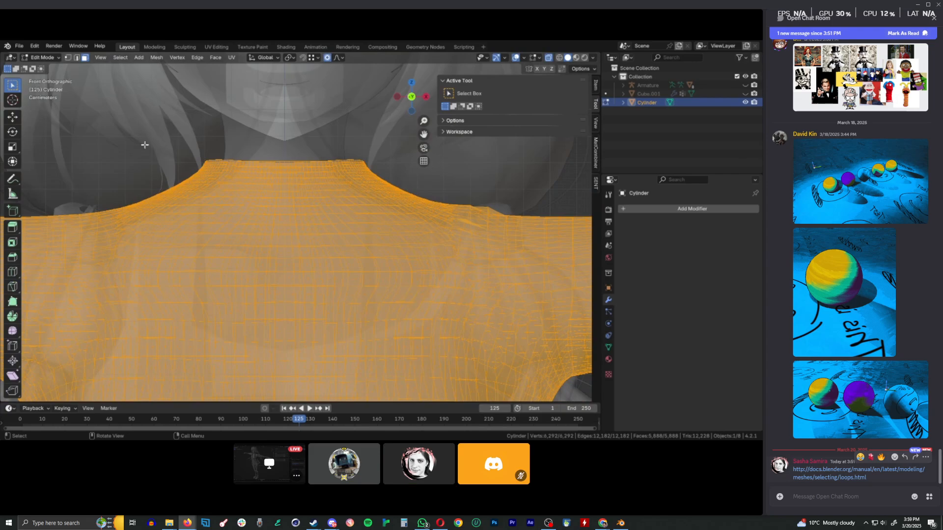
pyautogui.moveTo(144, 145); pyautogui.dragTo(414, 195)
pyautogui.moveTo(415, 195); pyautogui.dragTo(333, 195, button='middle')
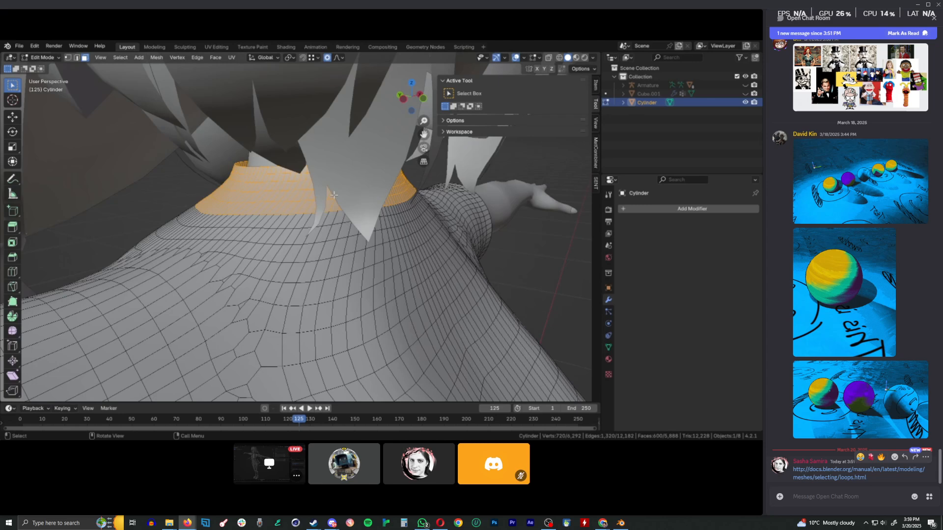
pyautogui.keyDown('alt'); pyautogui.keyDown('shift'); pyautogui.click(224, 231); pyautogui.keyUp('shift'); pyautogui.keyUp('alt')
pyautogui.keyDown('alt'); pyautogui.keyDown('shift'); pyautogui.click(221, 245); pyautogui.keyUp('shift'); pyautogui.keyUp('alt')
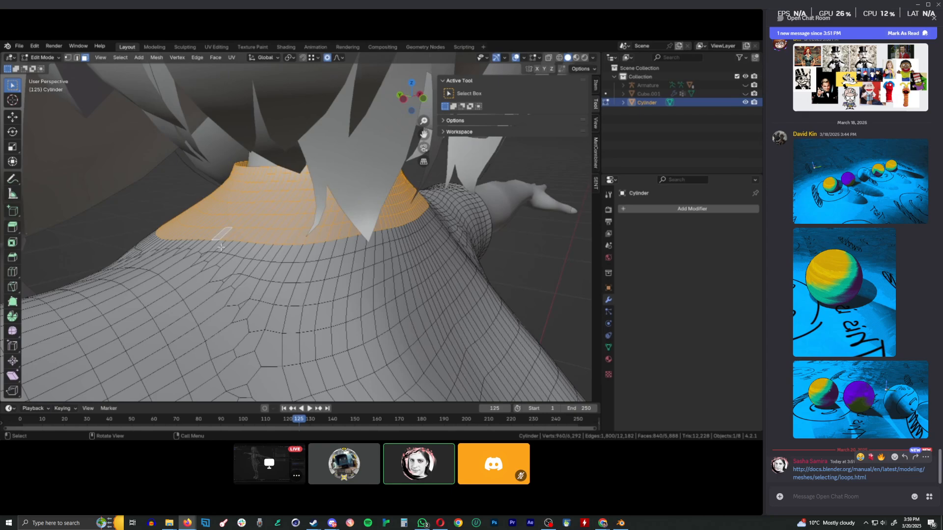
pyautogui.press('x')
pyautogui.click(221, 248)
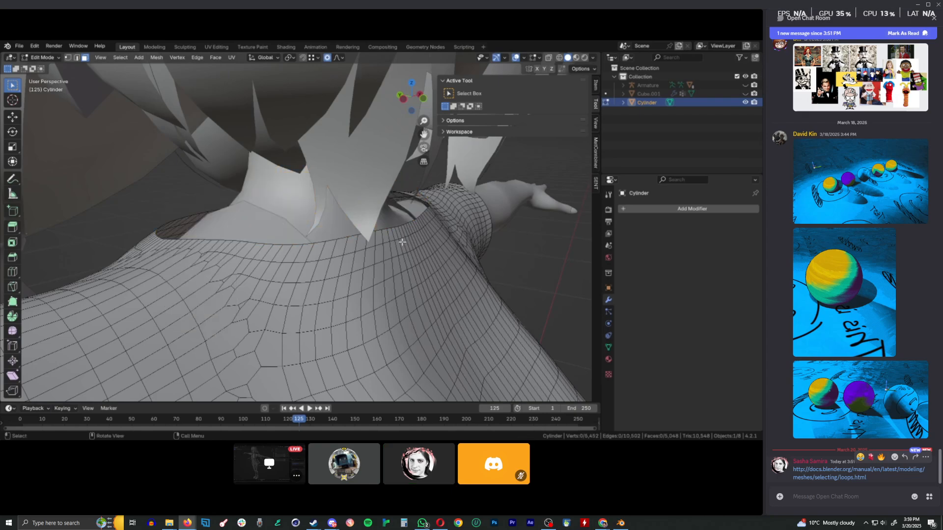
# - Examine the opened neckline and shoulders from several angles, both with the wireframe and as a smooth surface in Sculpt Mode
pyautogui.moveTo(400, 241)
pyautogui.mouseDown(button='middle')
pyautogui.moveTo(332, 228)
pyautogui.moveTo(426, 232)
pyautogui.moveTo(394, 229)
pyautogui.mouseUp(button='middle')
pyautogui.scroll(-3, 332, 228)
pyautogui.press('KP_1')
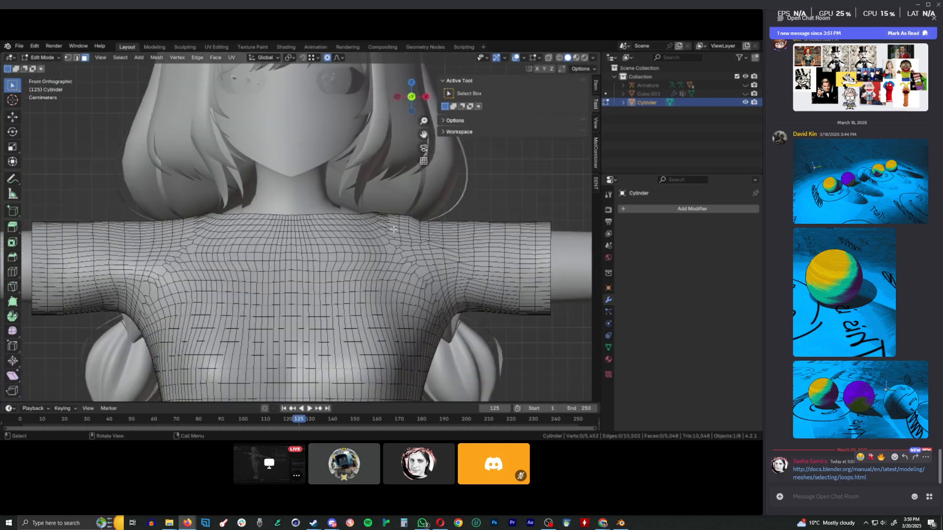
pyautogui.scroll(2, 405, 218)
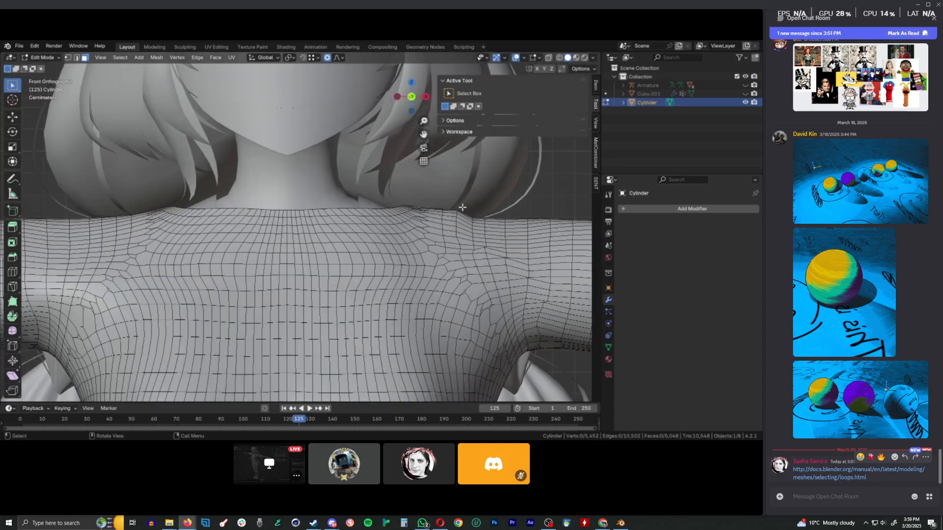
pyautogui.moveTo(405, 217)
pyautogui.mouseDown(button='middle')
pyautogui.moveTo(402, 304)
pyautogui.moveTo(326, 312)
pyautogui.mouseUp(button='middle')
pyautogui.press('Tab')
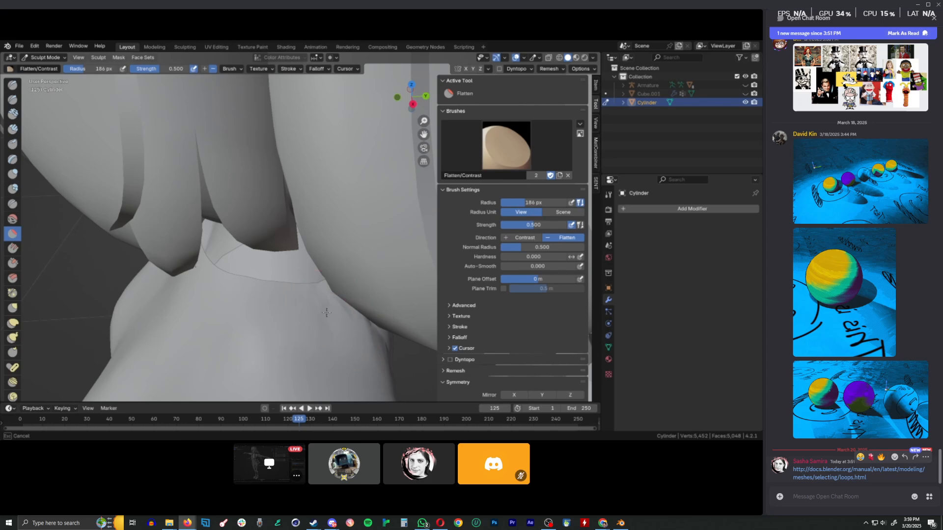
pyautogui.moveTo(180, 309)
pyautogui.mouseDown(button='middle')
pyautogui.moveTo(267, 311)
pyautogui.moveTo(348, 286)
pyautogui.mouseUp(button='middle')
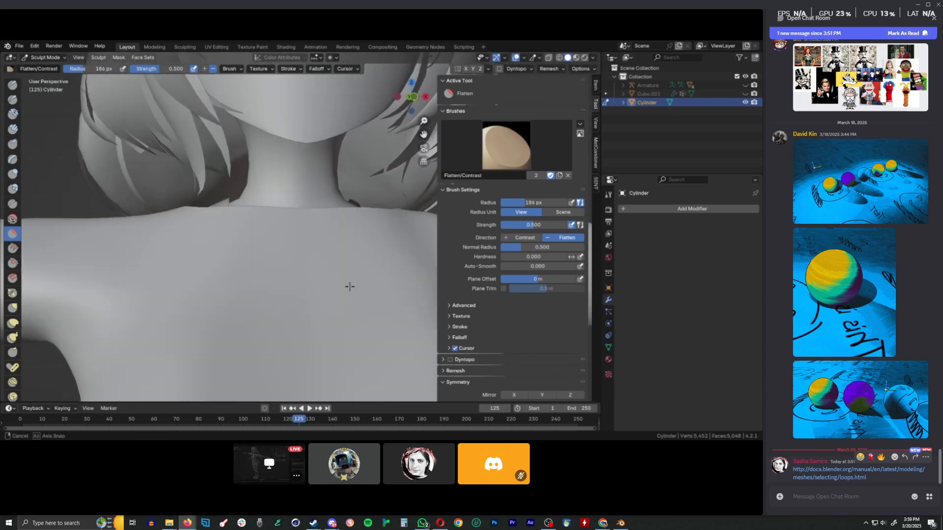
pyautogui.press('Tab')
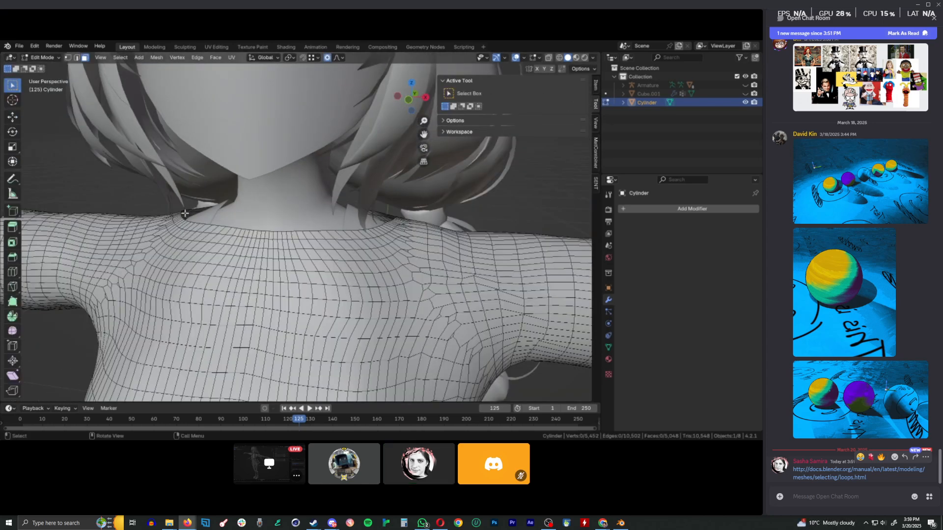
pyautogui.moveTo(203, 224); pyautogui.dragTo(274, 238, button='middle')
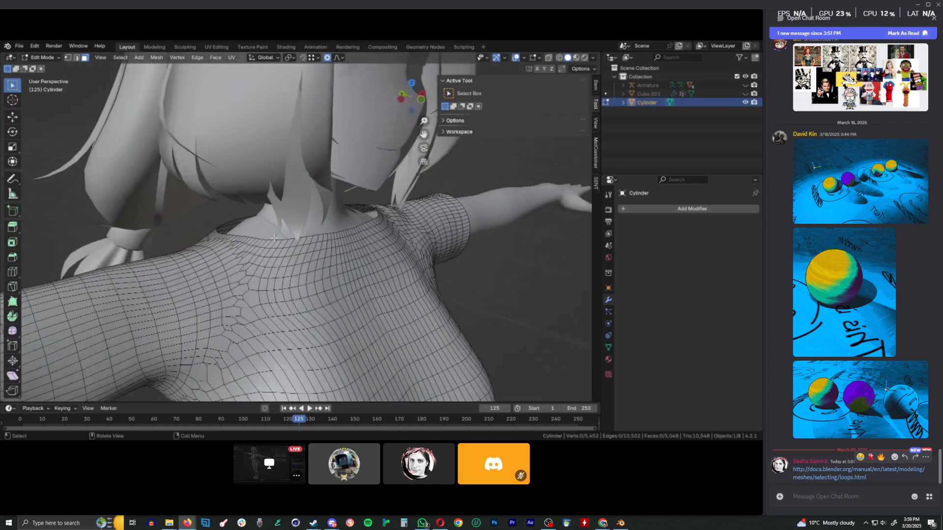
pyautogui.keyDown('ctrl'); pyautogui.click(231, 235); pyautogui.keyUp('ctrl')
pyautogui.scroll(3, 243, 248)
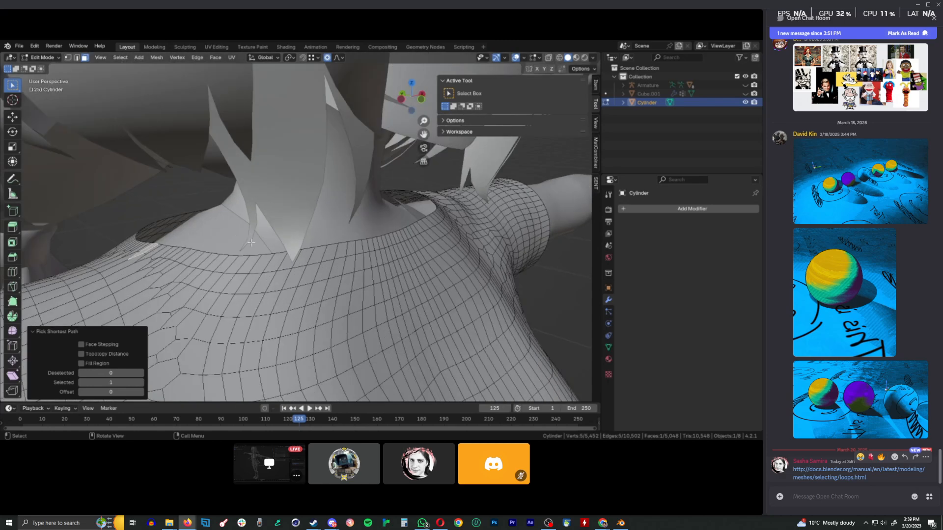
pyautogui.press('space')
pyautogui.click(252, 259)
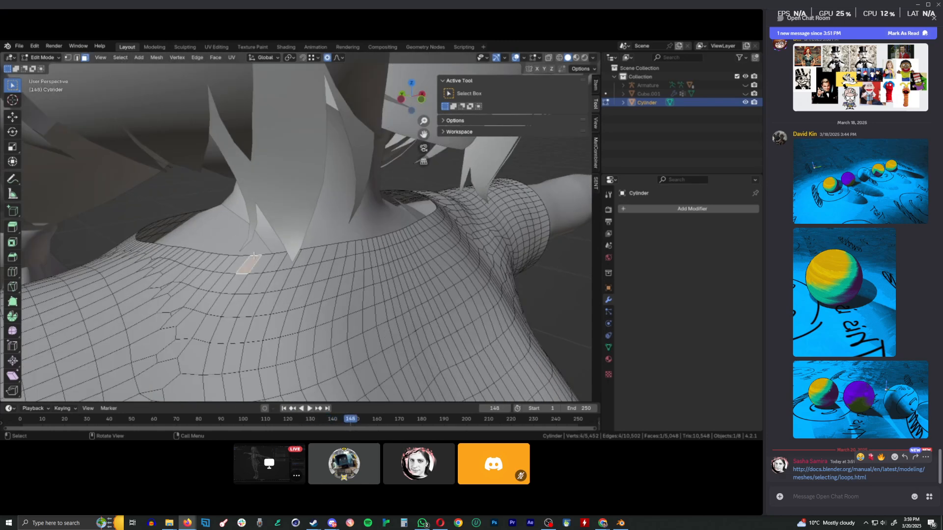
pyautogui.press('space')
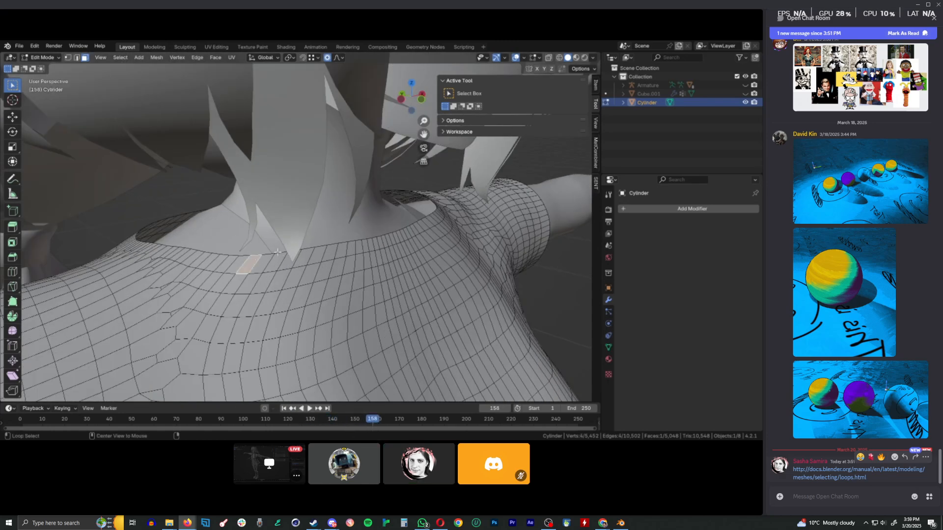
pyautogui.hotkey('alt', 'a')
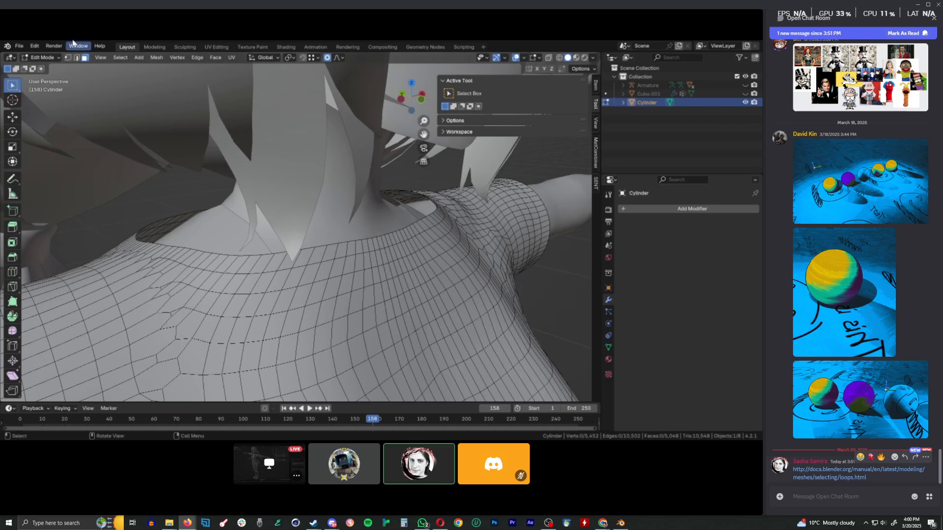
# - Select the neckline's open edge loop and move it -0.004153 m along Z with proportional editing
pyautogui.keyDown('alt'); pyautogui.click(266, 255); pyautogui.keyUp('alt')
pyautogui.moveTo(266, 255); pyautogui.dragTo(405, 269, button='middle')
pyautogui.press('KP_1')
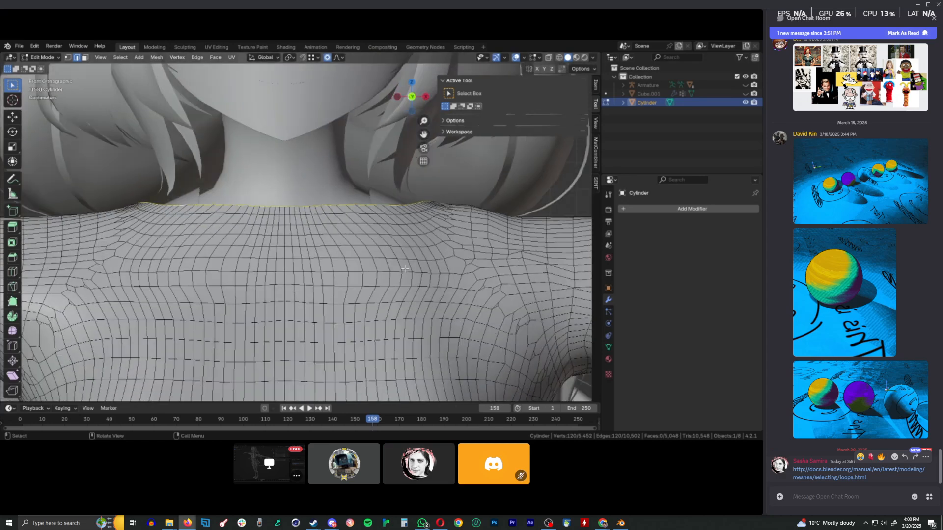
pyautogui.press('g')
pyautogui.press('z')
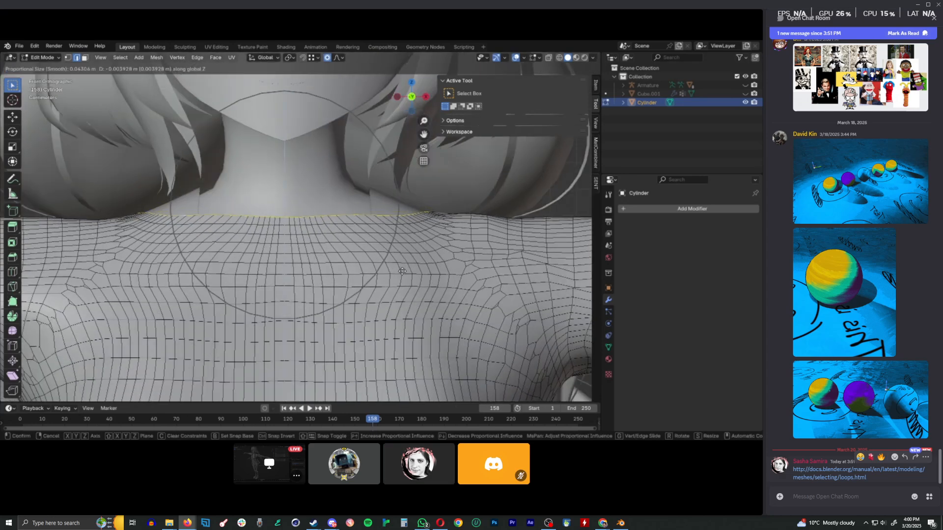
pyautogui.click(321, 254)
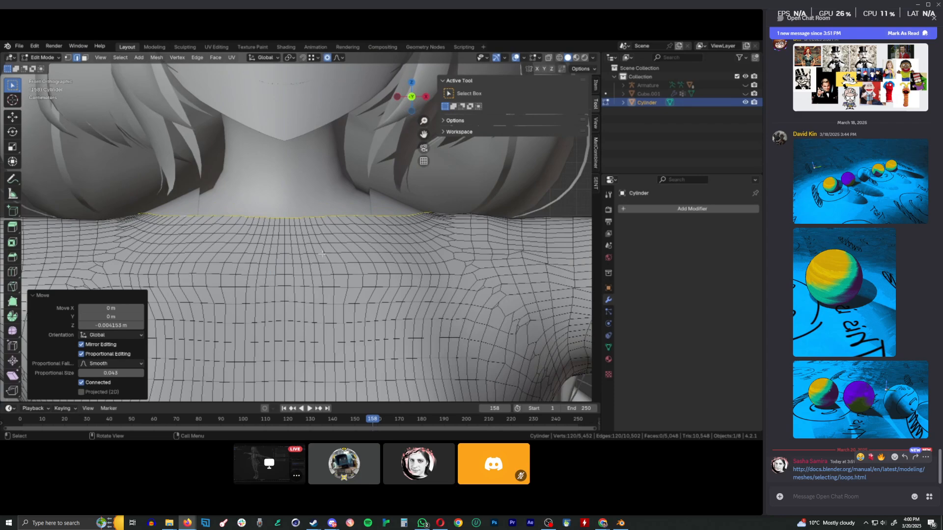
# - Select the centre edge of the front neckline and move it -0.017291 m along Z with proportional editing at size 0.069
pyautogui.click(285, 222)
pyautogui.scroll(-3, 350, 211)
pyautogui.moveTo(351, 211); pyautogui.dragTo(295, 239, button='middle')
pyautogui.press('g')
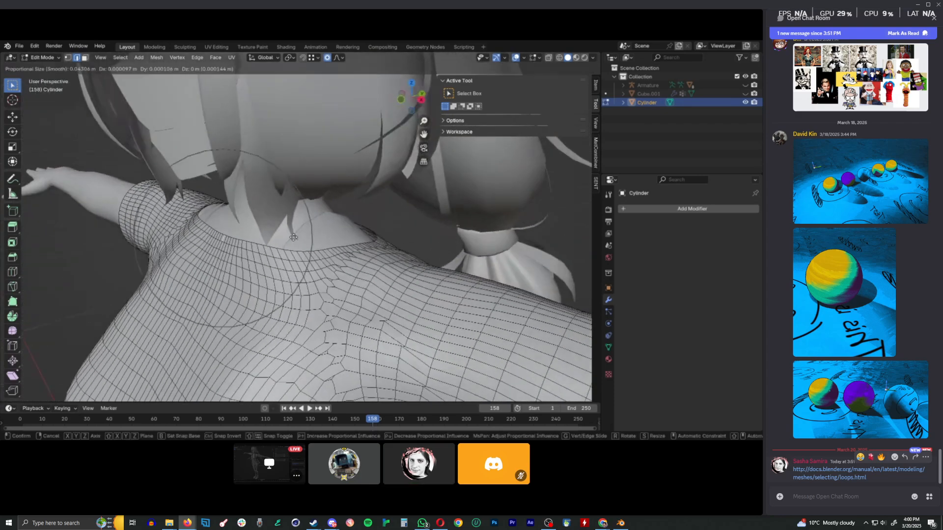
pyautogui.press('y')
pyautogui.press('z')
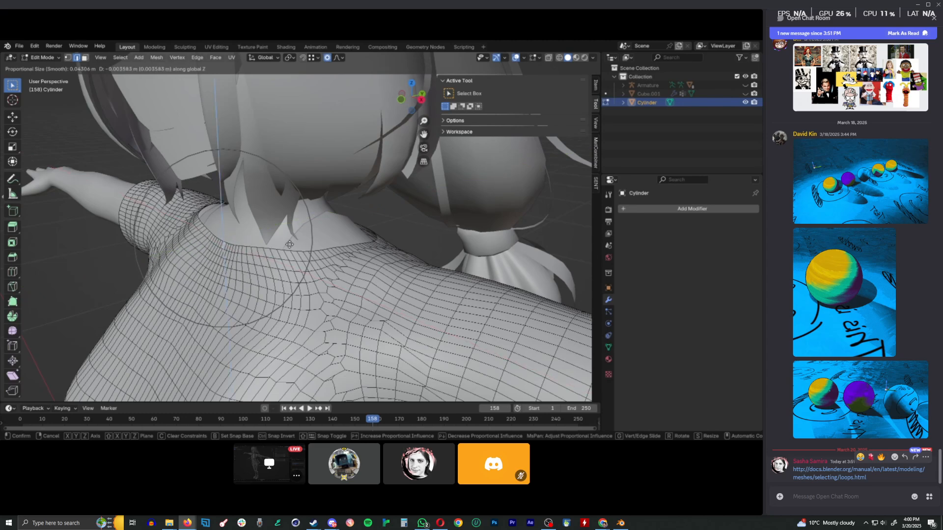
pyautogui.scroll(-2, 287, 251)
pyautogui.scroll(-1, 288, 253)
pyautogui.scroll(-2, 287, 254)
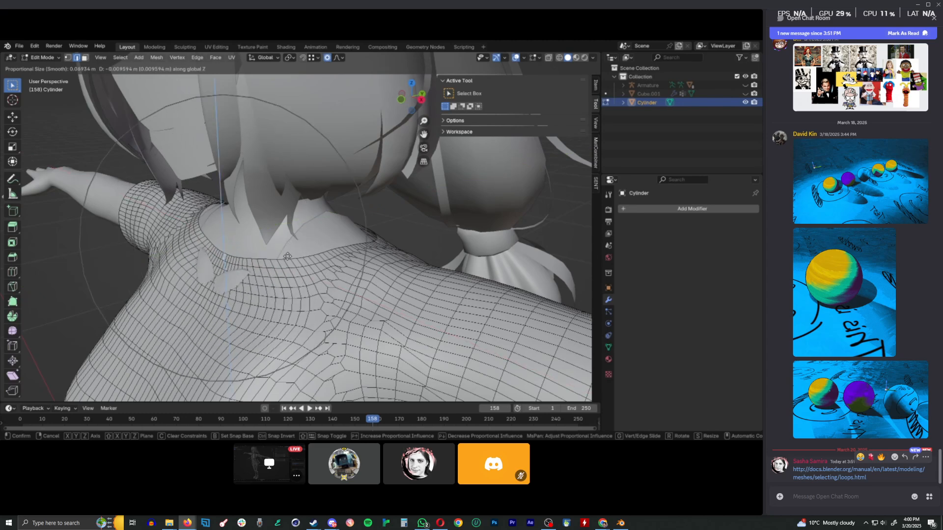
pyautogui.click(285, 272)
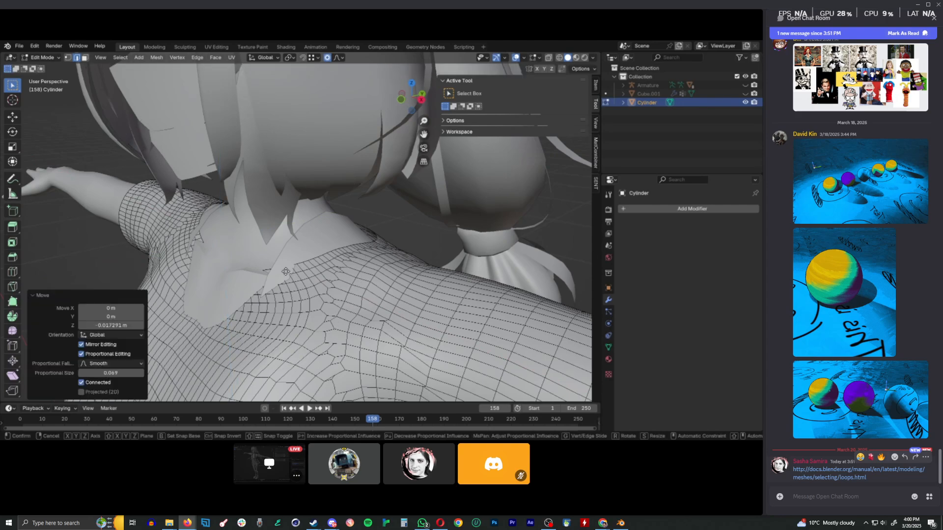
# - Move the neckline's centre edge -0.006794 m along Y with proportional size 0.057, and readjust it along Y from another angle
pyautogui.press('g')
pyautogui.press('y')
pyautogui.scroll(2, 275, 272)
pyautogui.click(275, 272)
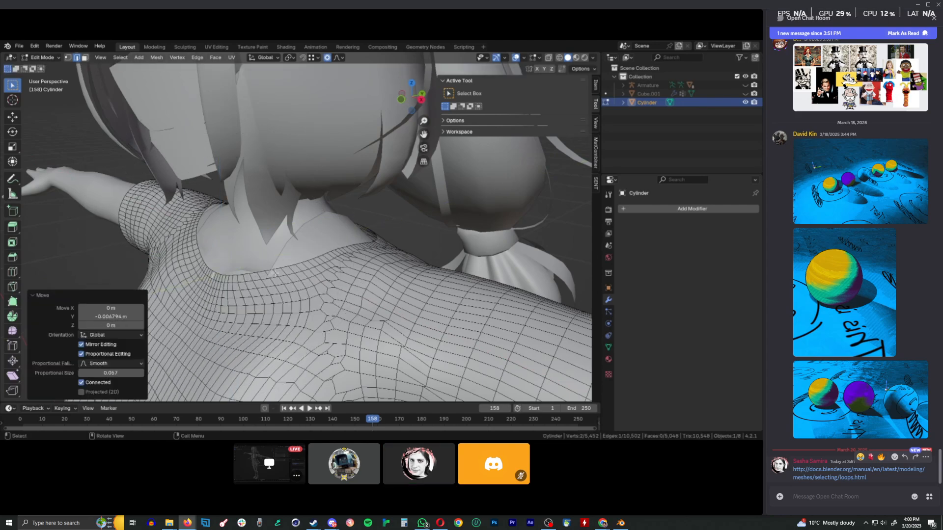
pyautogui.moveTo(275, 272); pyautogui.dragTo(403, 284, button='middle')
pyautogui.press('g')
pyautogui.press('y')
pyautogui.click(351, 282)
# - Turn off X mirroring and Feather in the sculpt symmetry settings and inspect the garment's lowered neckline as a smooth surface
pyautogui.hotkey('ctrl', 'Tab')
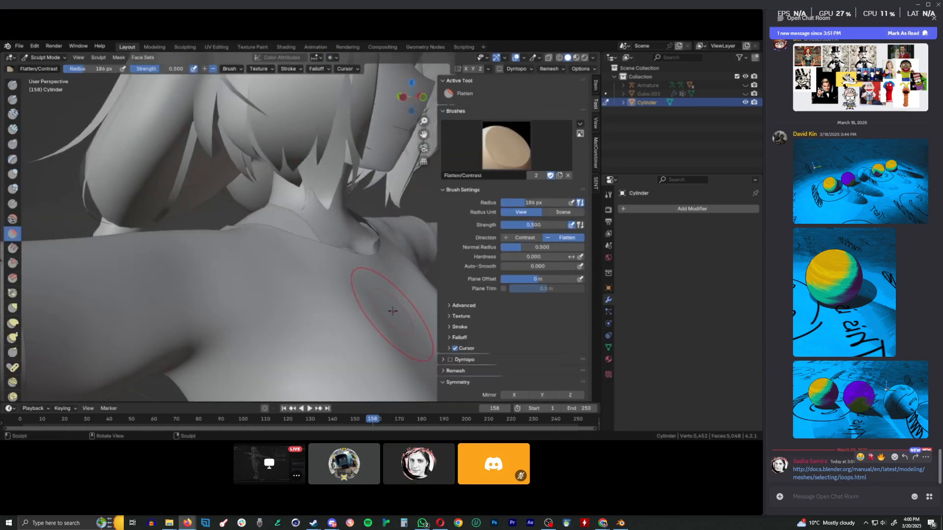
pyautogui.scroll(-2, 445, 385)
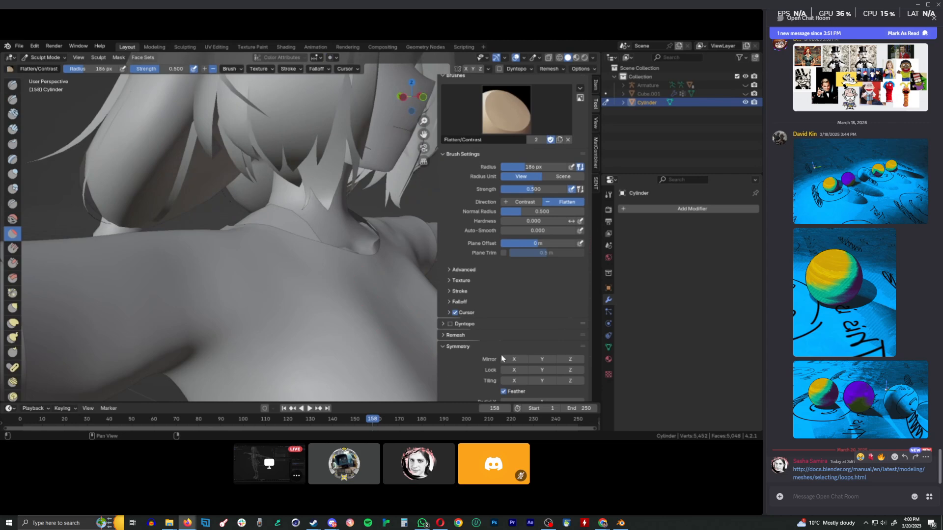
pyautogui.moveTo(400, 342); pyautogui.dragTo(351, 303, button='middle')
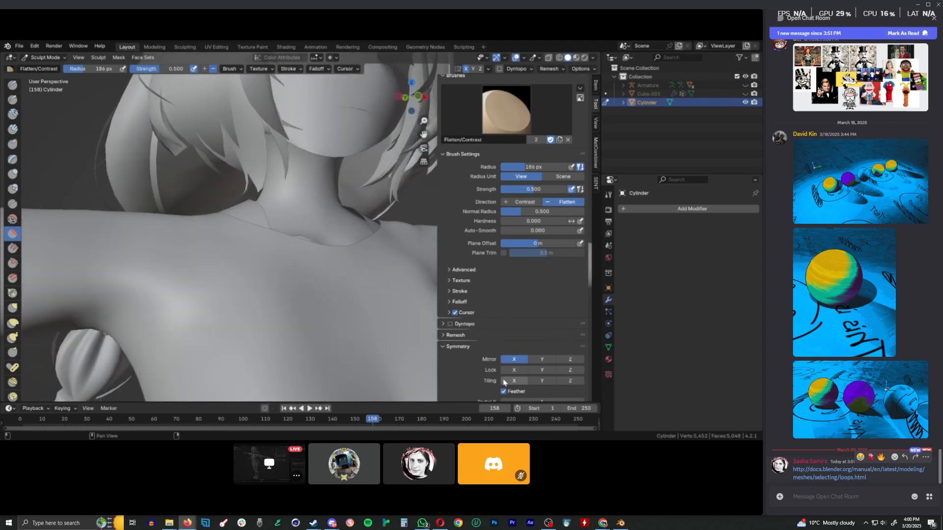
pyautogui.click(513, 359)
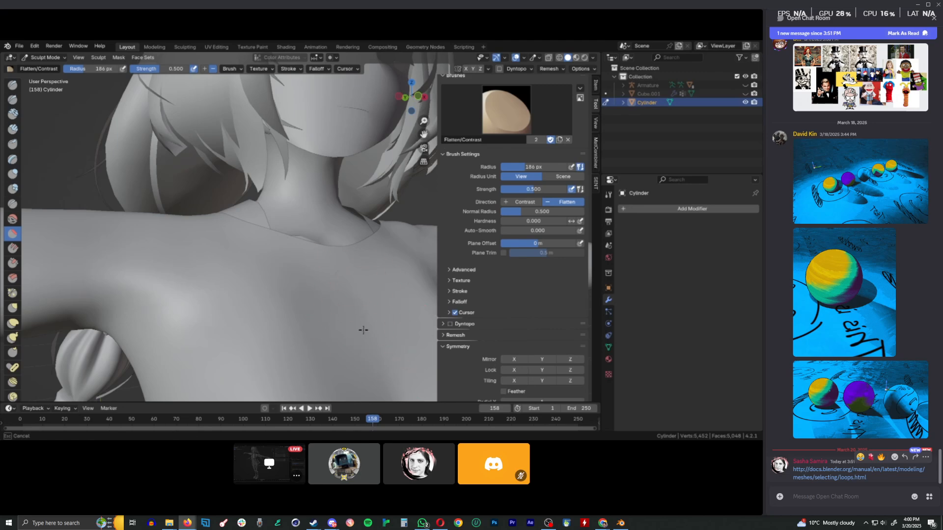
pyautogui.scroll(-8, 357, 286)
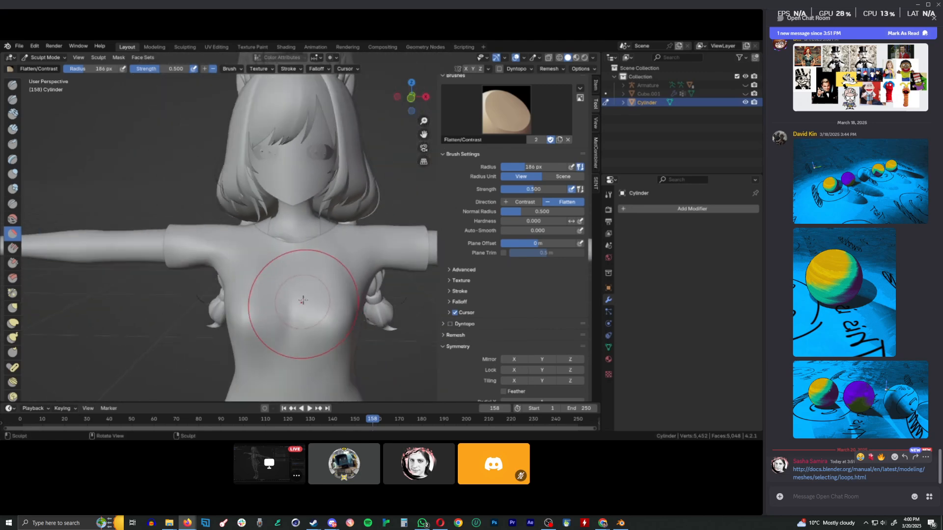
pyautogui.scroll(-2, 322, 272)
pyautogui.press('Tab')
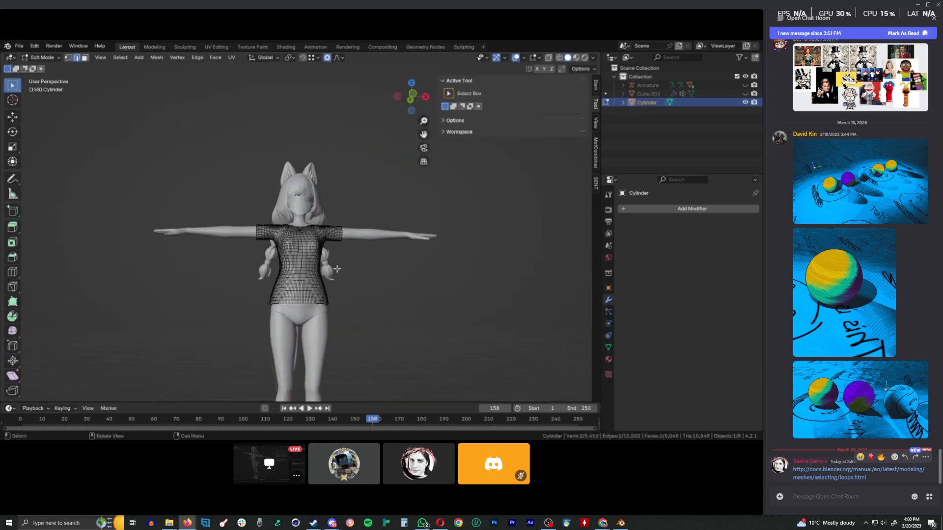
pyautogui.press('Tab')
pyautogui.scroll(6, 341, 274)
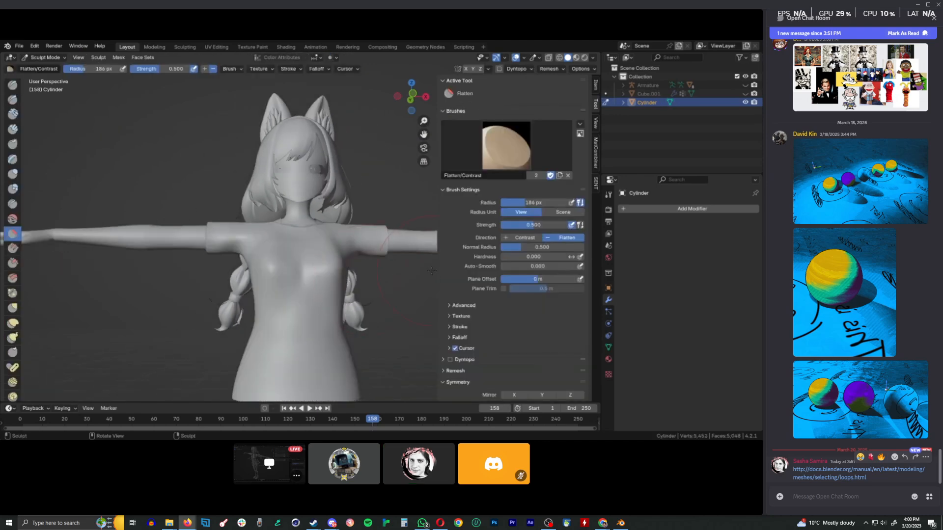
# - Un-subdivide the whole garment mesh with 2 iterations and check the chest surface in Sculpt Mode
pyautogui.press('Tab')
pyautogui.press('F3')
pyautogui.press('Return')
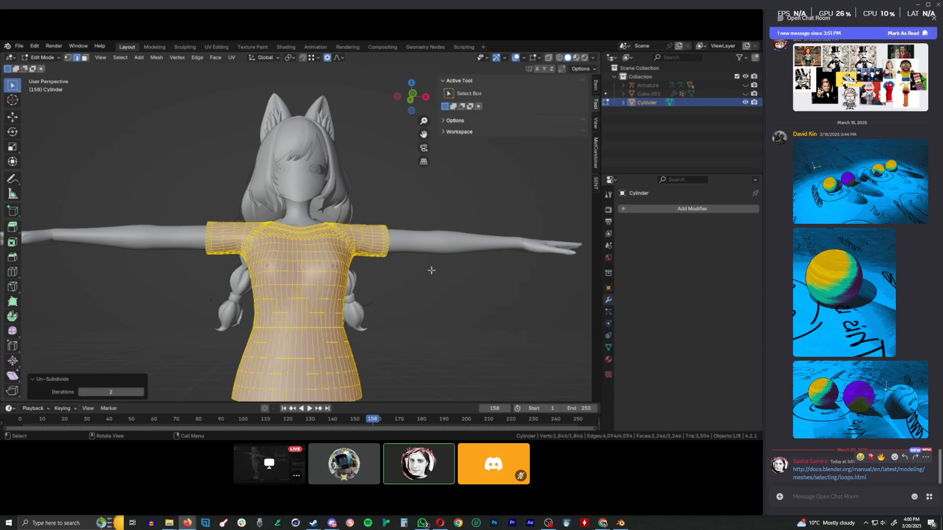
pyautogui.press('Tab')
pyautogui.scroll(5, 344, 291)
pyautogui.scroll(-3, 358, 312)
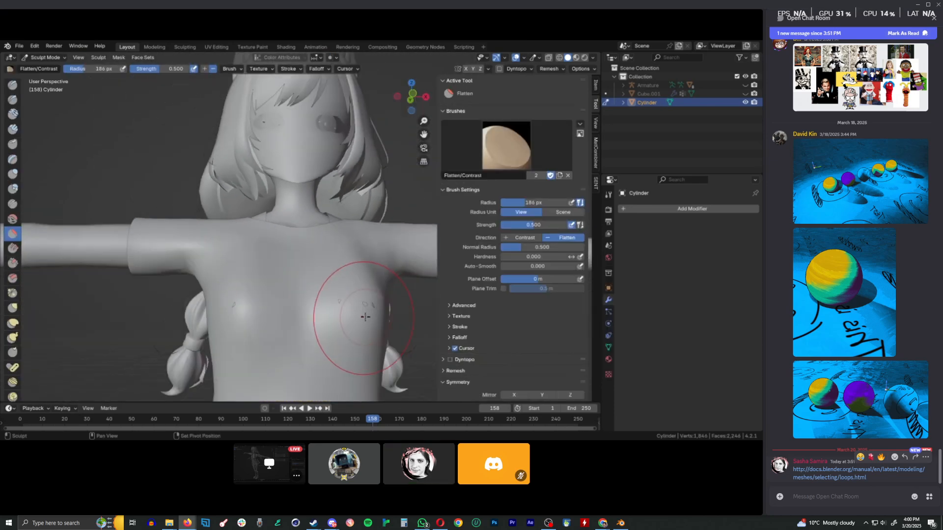
# - Select an edge at the centre of the chest and adjust it along Y with proportional editing until the garment covers the body
pyautogui.press('Tab')
pyautogui.click(278, 309)
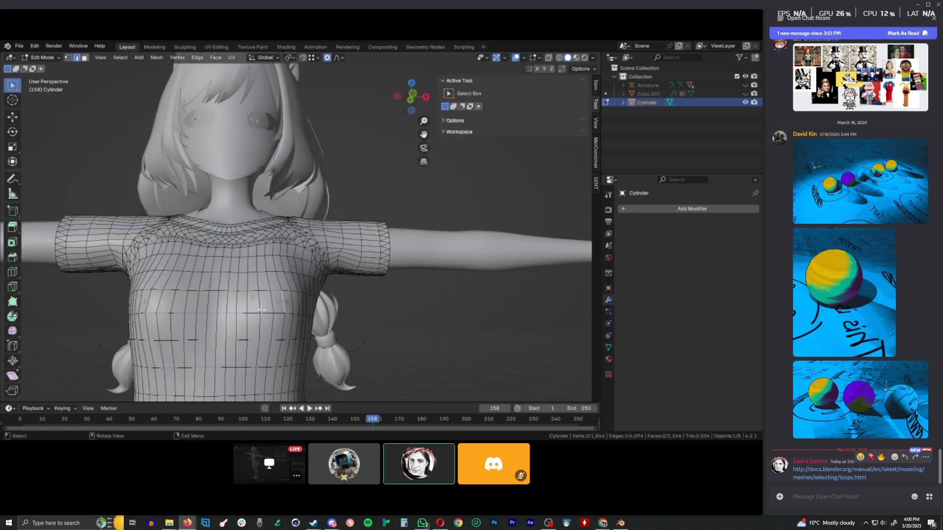
pyautogui.press('g')
pyautogui.press('y')
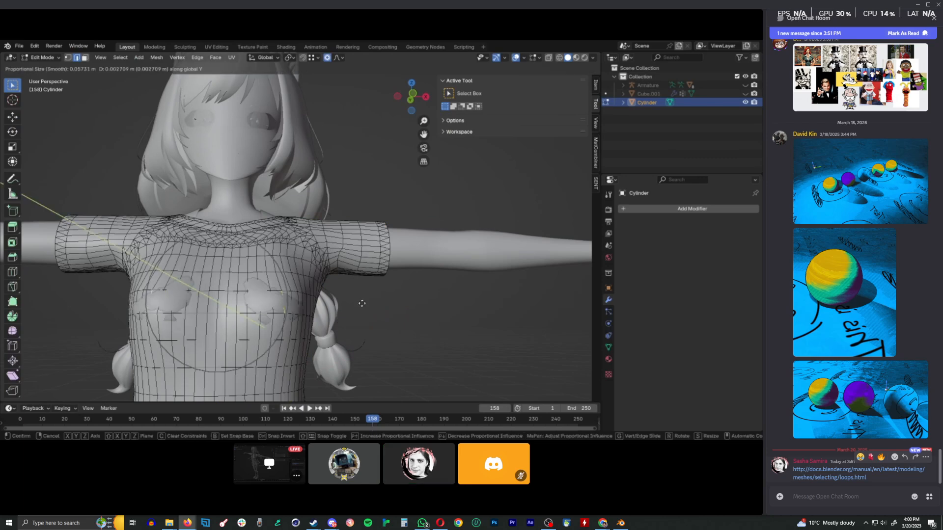
pyautogui.scroll(-3, 362, 303)
pyautogui.click(362, 303)
pyautogui.moveTo(448, 328); pyautogui.dragTo(427, 334, button='middle')
pyautogui.press('g')
pyautogui.press('y')
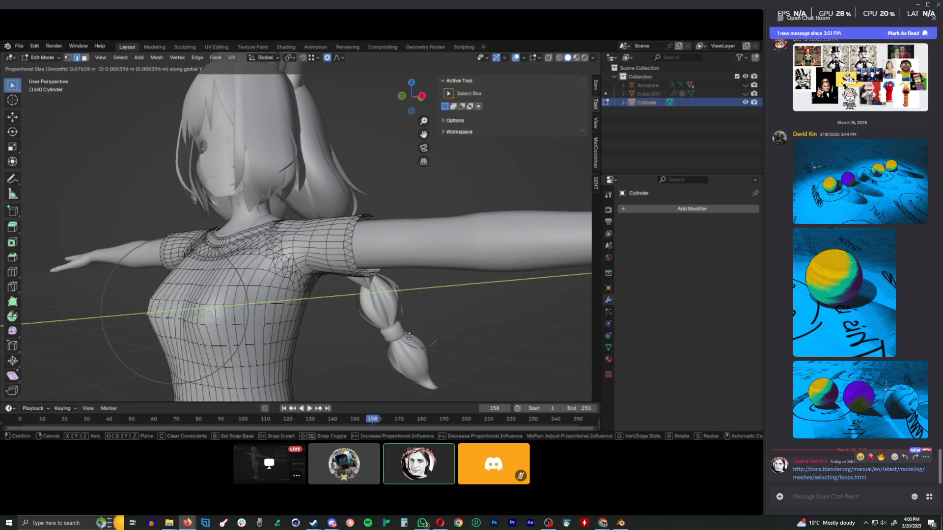
pyautogui.click(407, 336)
pyautogui.press('Tab')
pyautogui.scroll(-4, 407, 334)
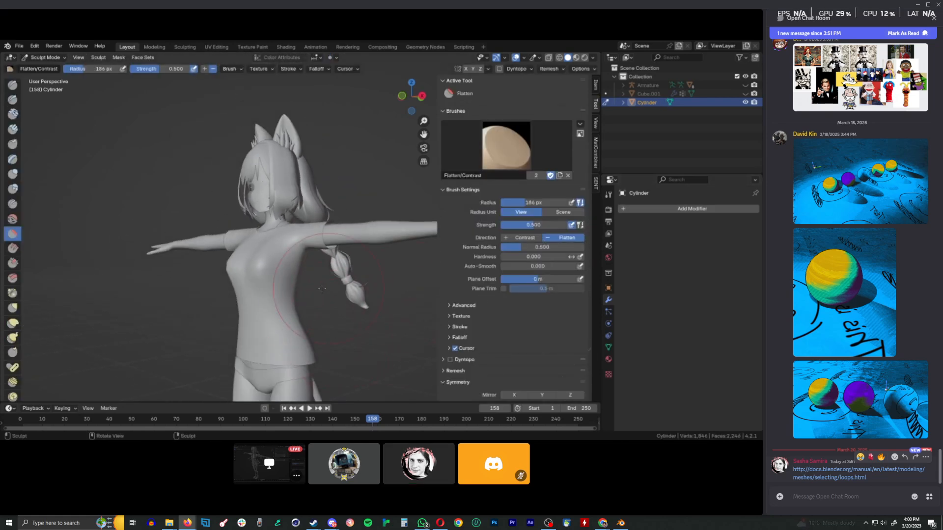
# - Return the garment to Object Mode and add an Armature modifier with its object set to Armature
pyautogui.hotkey('ctrl', 'Tab')
pyautogui.click(219, 289)
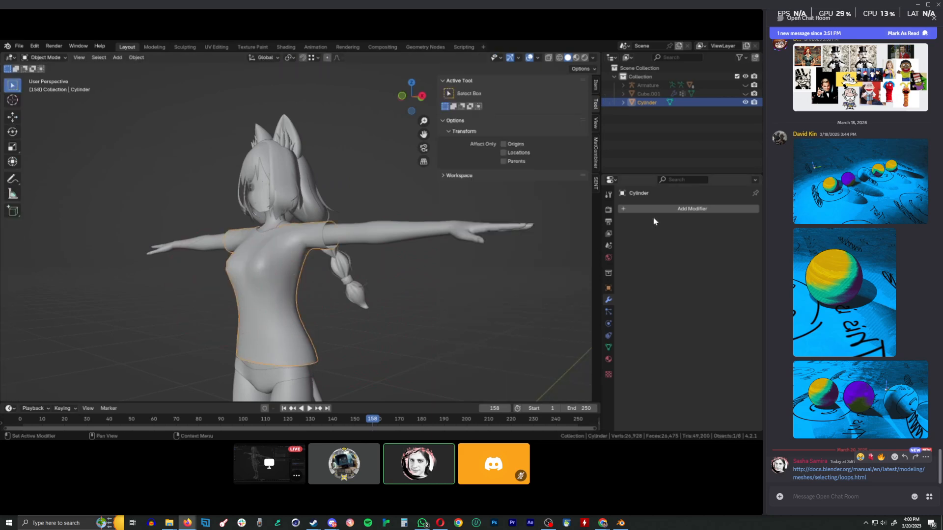
pyautogui.click(657, 208)
pyautogui.click(652, 180)
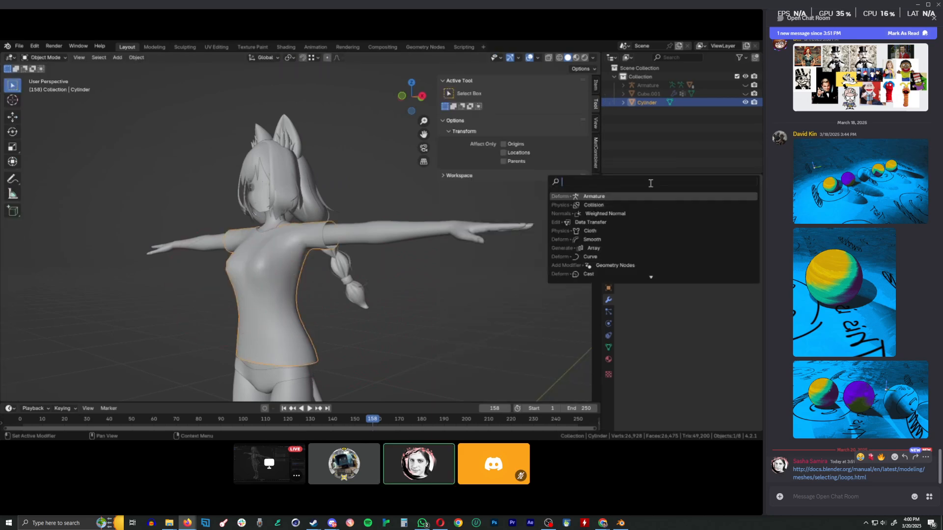
pyautogui.press('Return')
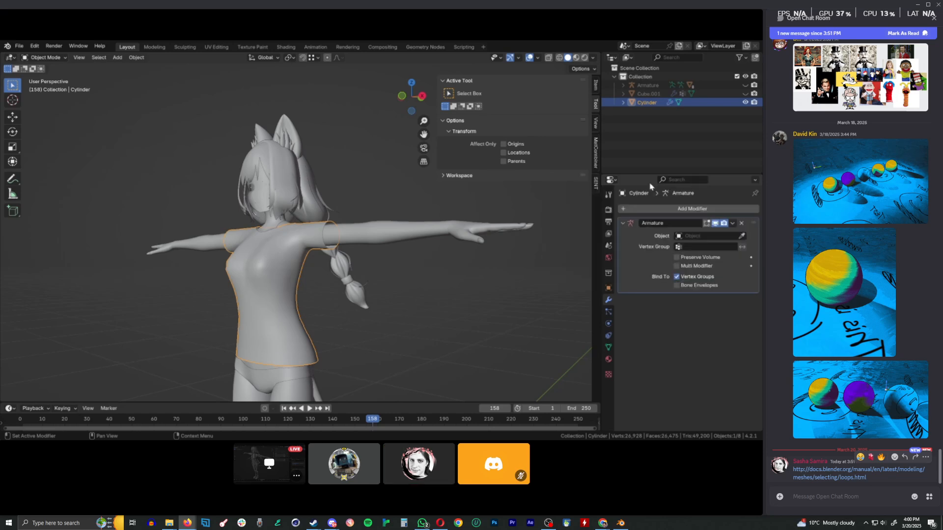
pyautogui.click(712, 236)
pyautogui.click(712, 247)
# - Add a Data Transfer modifier to the garment and enable Vertex Data with Vertex Groups
pyautogui.click(712, 209)
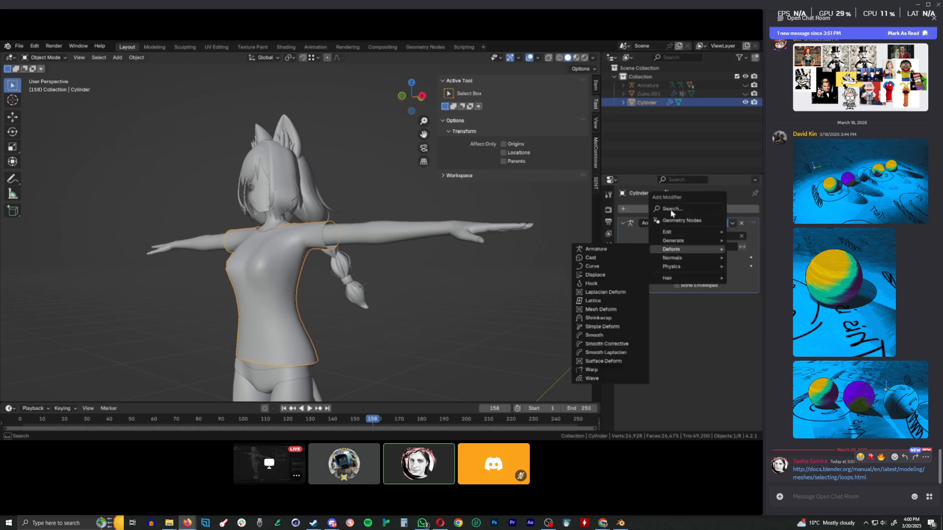
pyautogui.moveTo(674, 235)
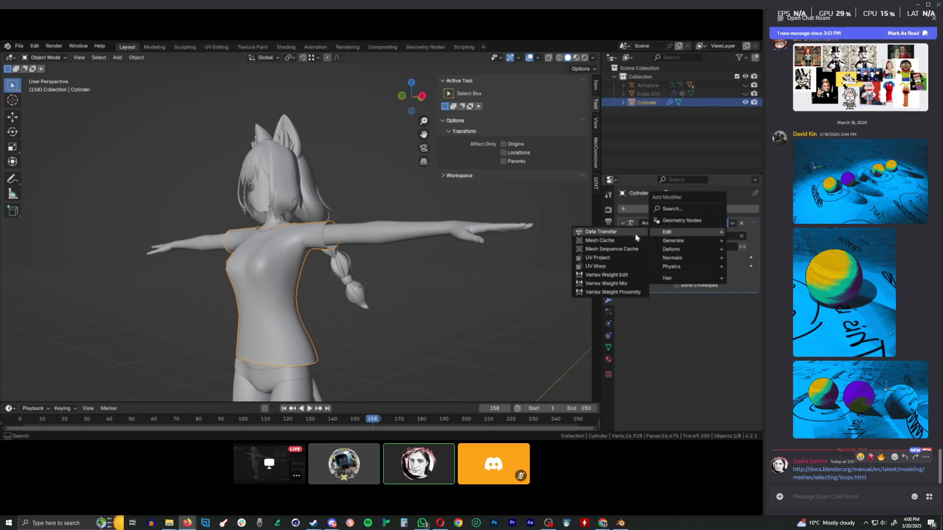
pyautogui.click(634, 234)
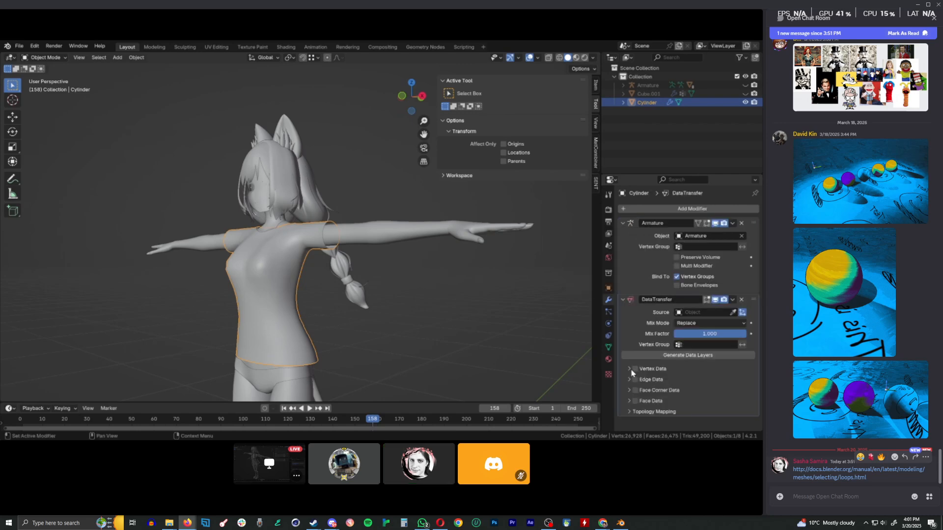
pyautogui.click(629, 369)
pyautogui.click(641, 382)
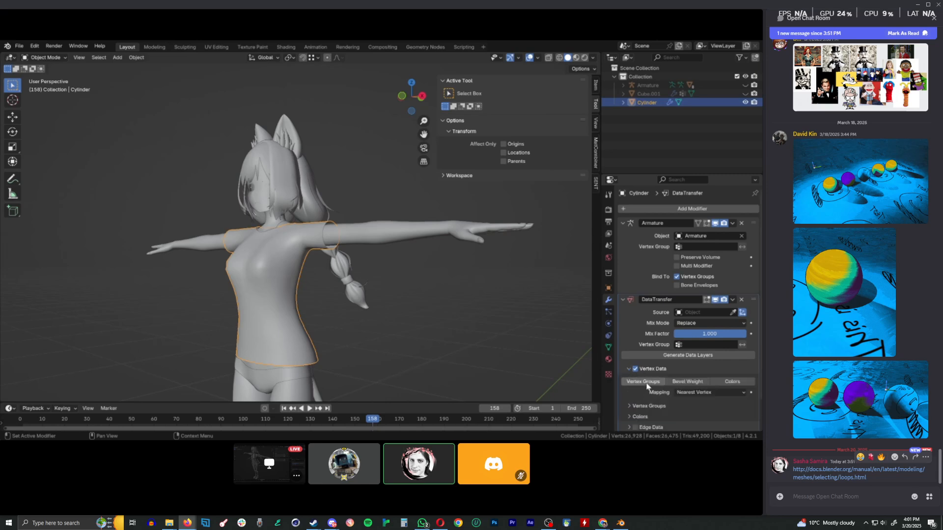
# - Generate the data layers and try to apply the Data Transfer modifier without a source object
pyautogui.click(700, 356)
pyautogui.click(732, 299)
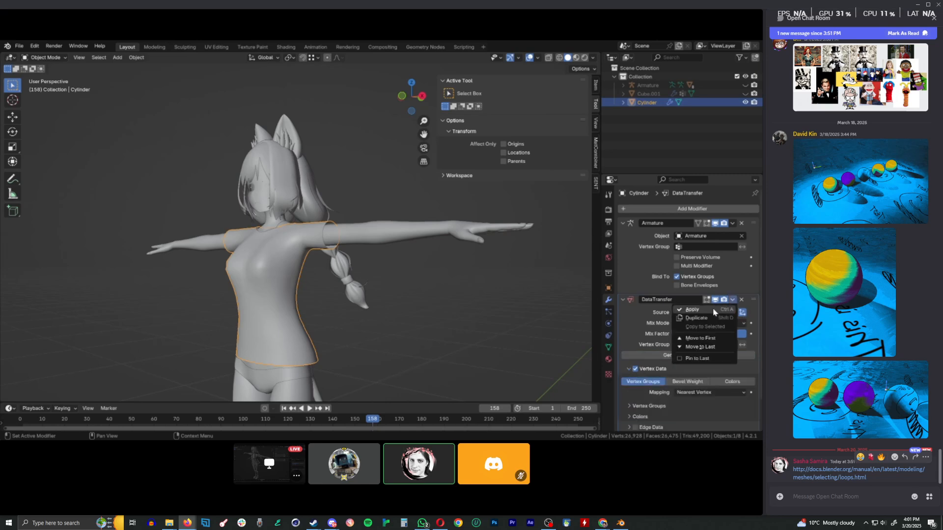
pyautogui.click(697, 310)
# - Deselect the garment, unhide the Armature and put it into Pose Mode
pyautogui.scroll(-3, 359, 331)
pyautogui.click(464, 314)
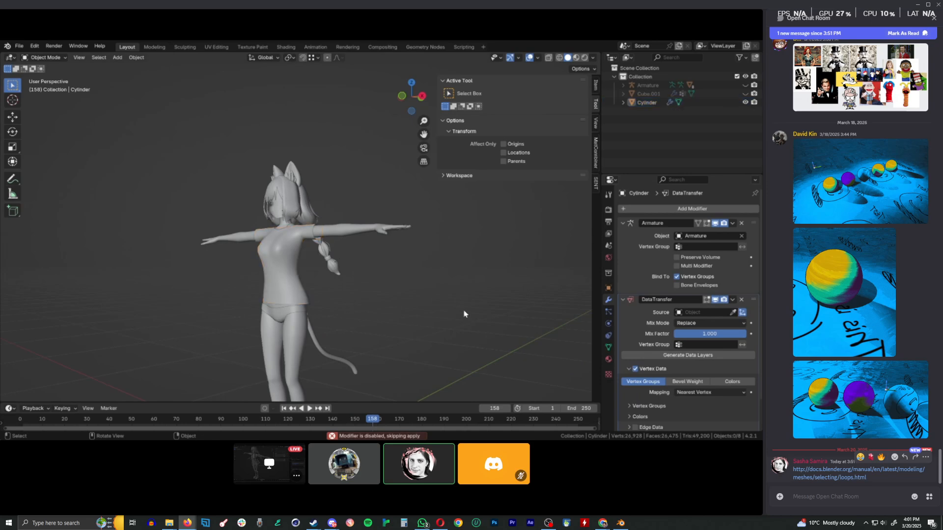
pyautogui.click(745, 85)
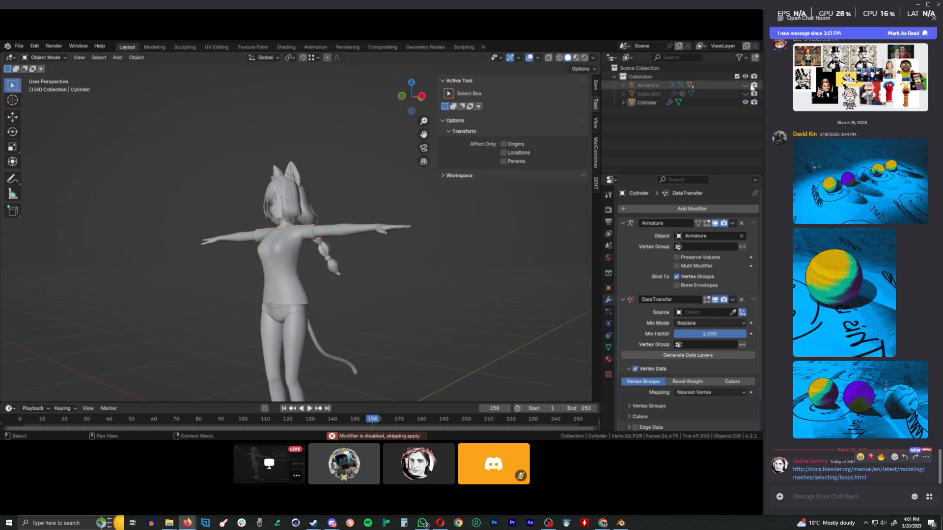
pyautogui.click(356, 283)
pyautogui.hotkey('ctrl', 'Tab')
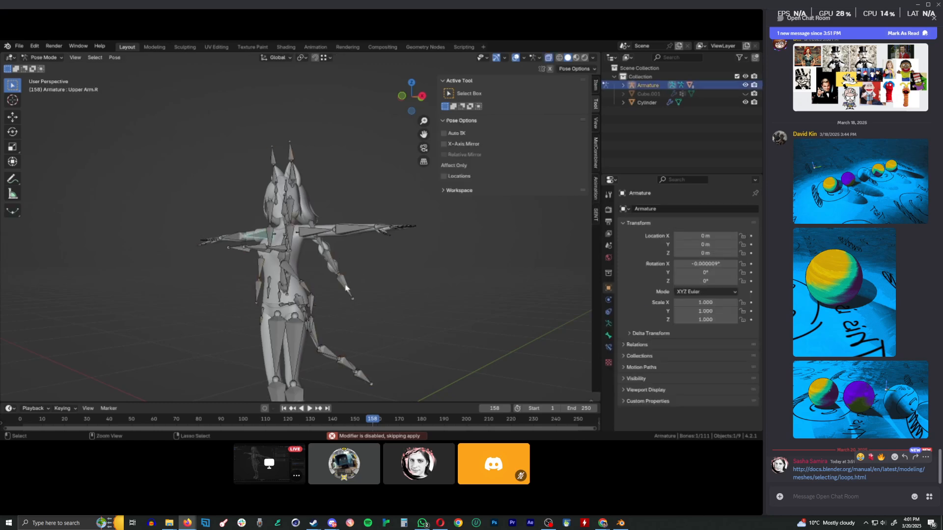
# - Turn off X-ray and test-rotate the Spine bone to check how the garment follows the body, cancelling the rotation
pyautogui.scroll(4, 297, 274)
pyautogui.moveTo(297, 274); pyautogui.dragTo(314, 297, button='middle')
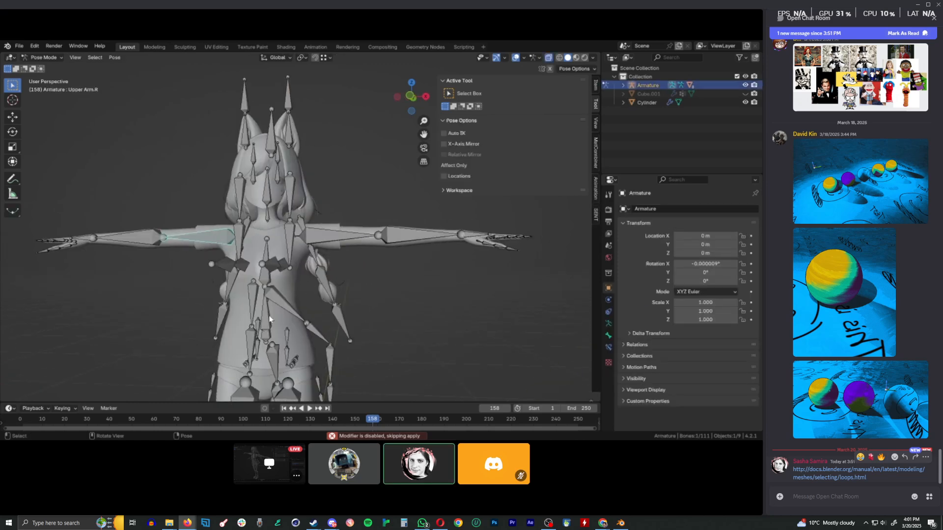
pyautogui.hotkey('alt', 'z')
pyautogui.press('r')
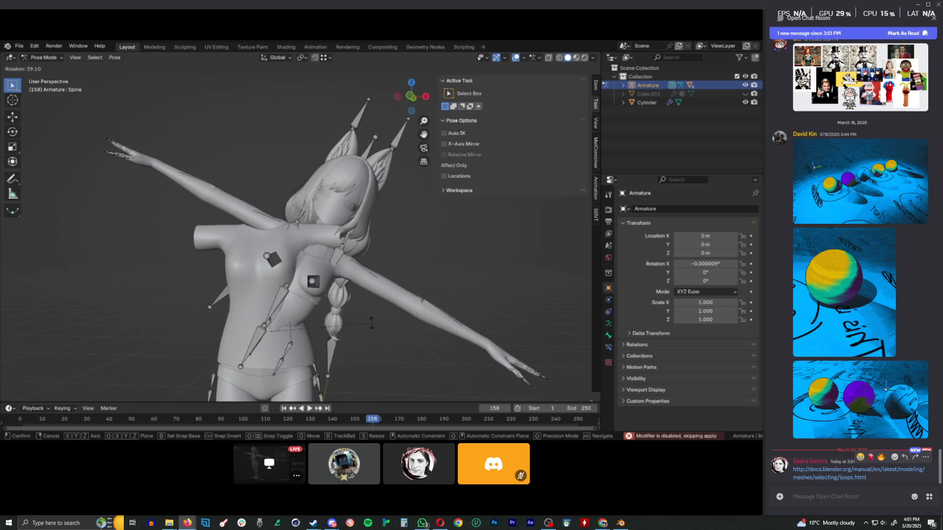
pyautogui.rightClick(265, 312)
pyautogui.click(296, 292)
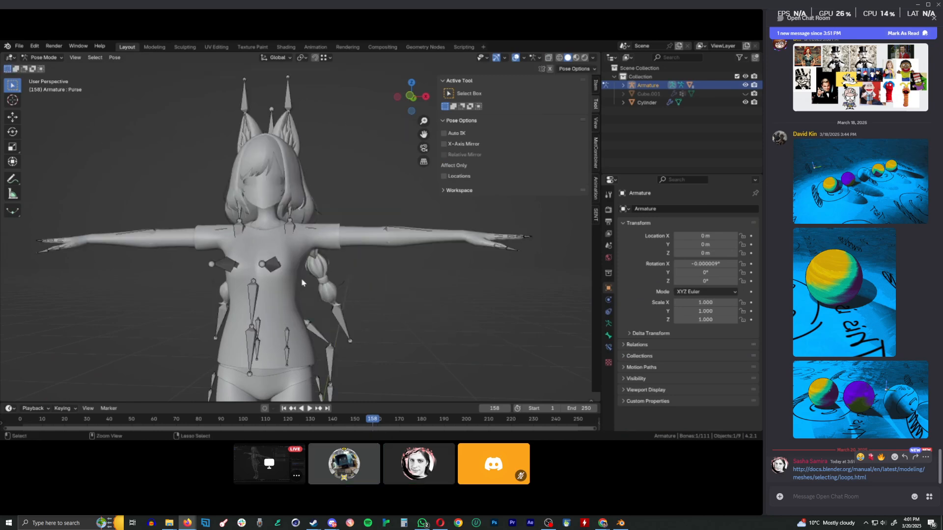
# - Return to Object Mode, set the garment's Data Transfer source to the body mesh Karada_new and generate the data layers
pyautogui.hotkey('ctrl', 'Tab')
pyautogui.click(290, 290)
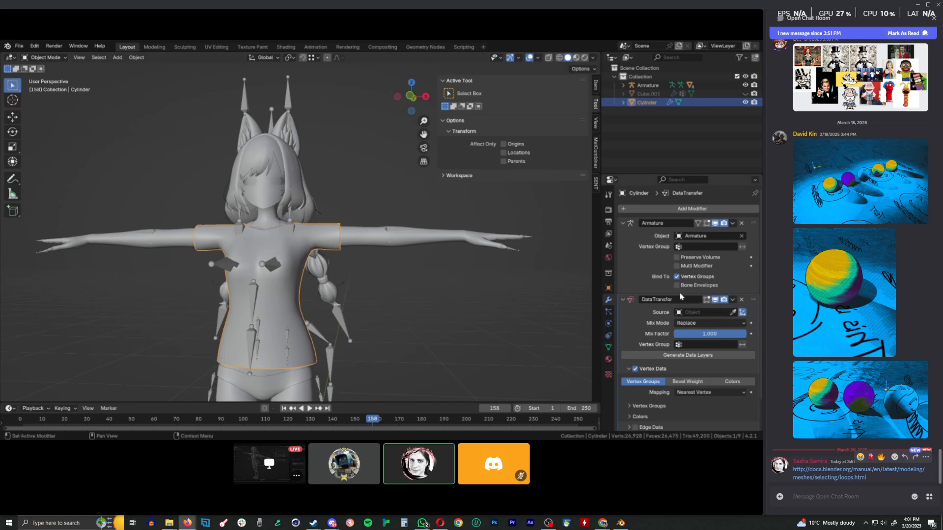
pyautogui.click(733, 315)
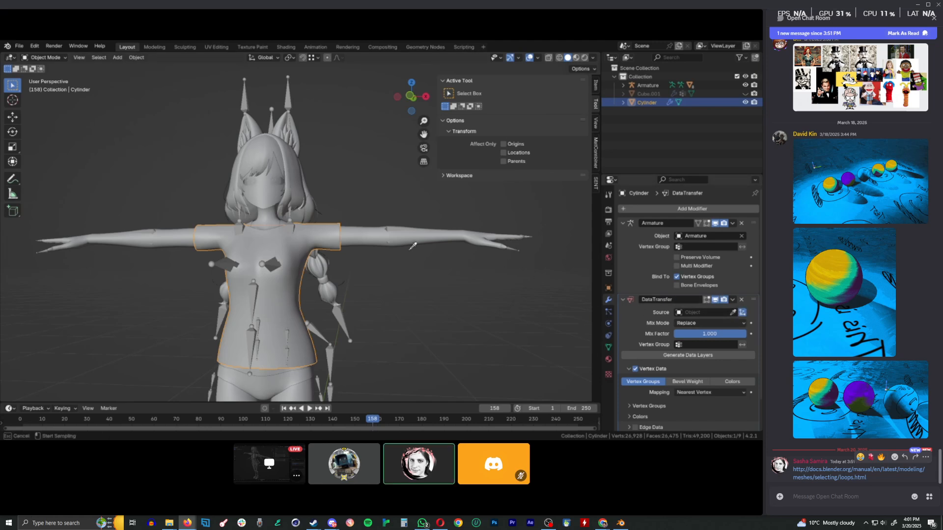
pyautogui.click(412, 239)
pyautogui.click(689, 355)
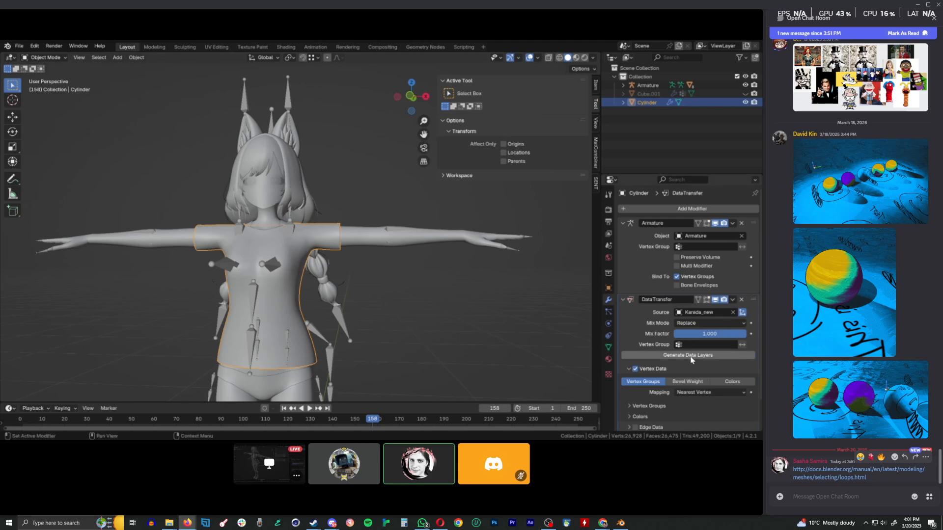
# - Apply the garment's Data Transfer modifier and put the Armature into Pose Mode
pyautogui.click(733, 300)
pyautogui.click(707, 310)
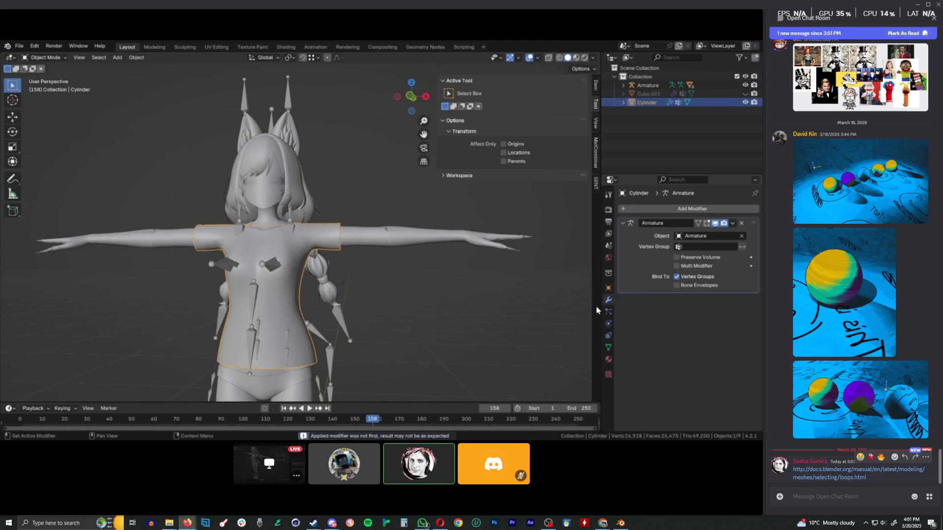
pyautogui.hotkey('ctrl', 'Tab')
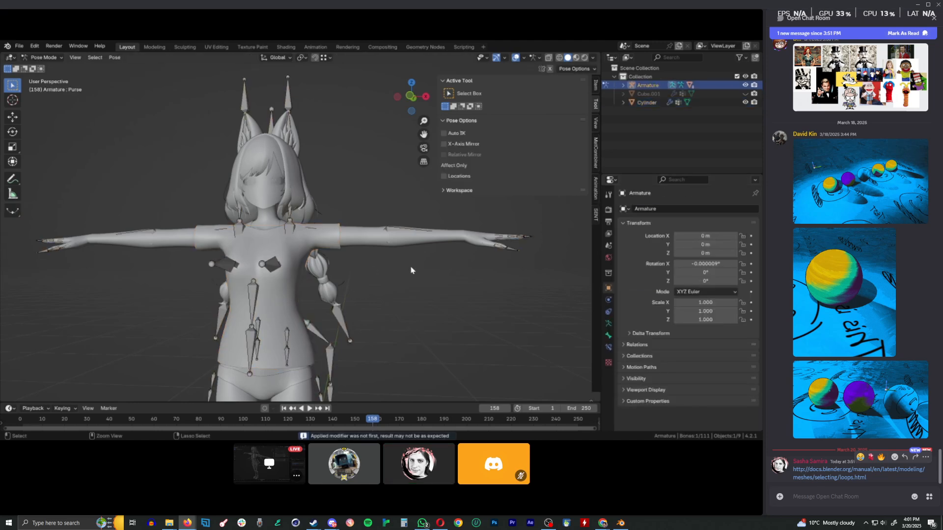
# - Test-rotate the Spine, Upper Arm.L and Upper Arm.R bones to check how the garment deforms, cancelling each rotation
pyautogui.click(270, 302)
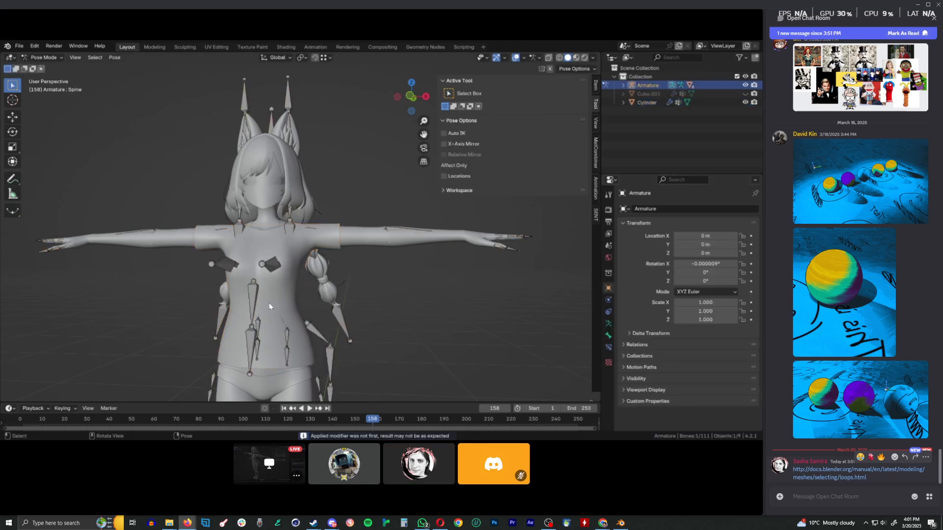
pyautogui.press('r')
pyautogui.press('Escape')
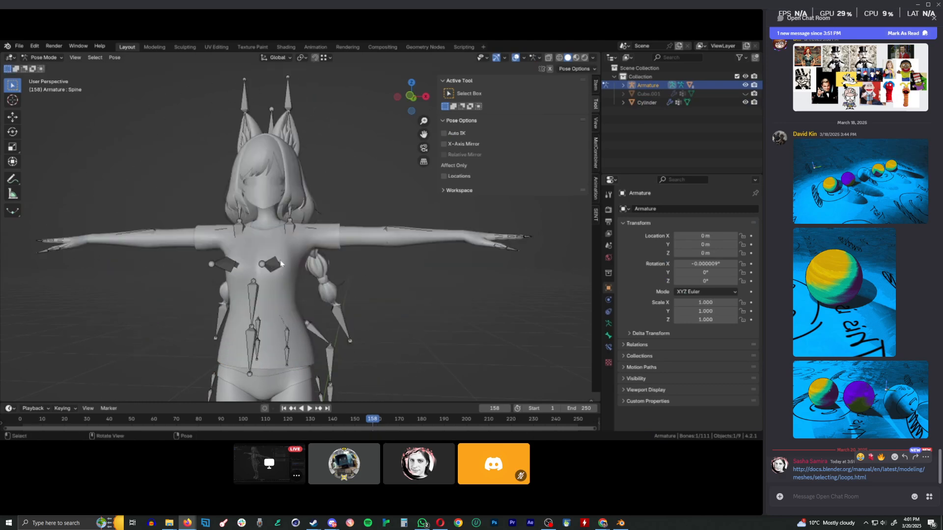
pyautogui.click(327, 234)
pyautogui.press('r')
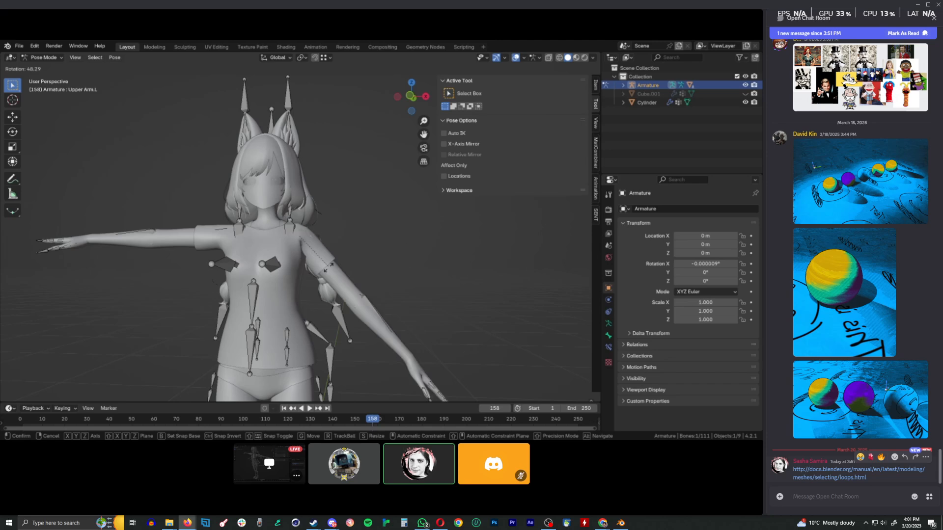
pyautogui.press('Escape')
pyautogui.press('r')
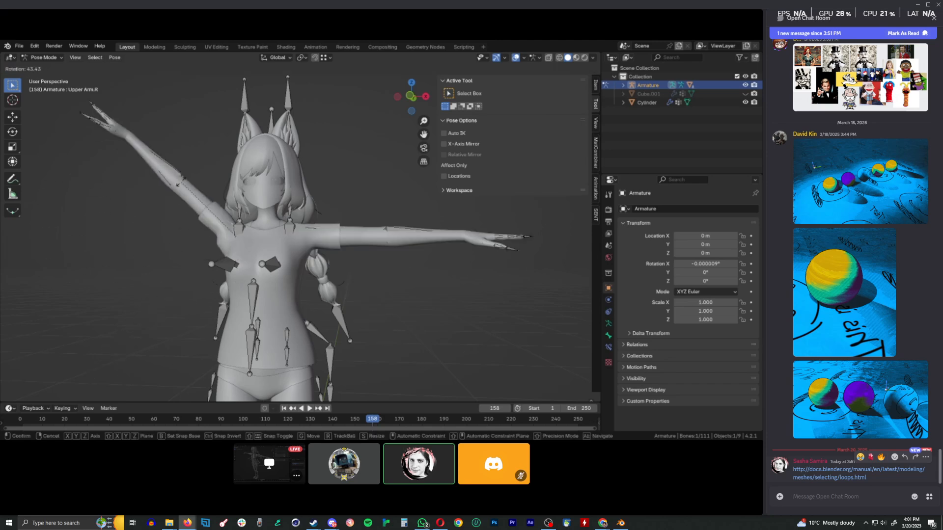
pyautogui.press('Escape')
# - Test-rotate the Chest_L bone to check the garment's chest area, cancelling the rotation, and inspect the whole figure
pyautogui.click(273, 273)
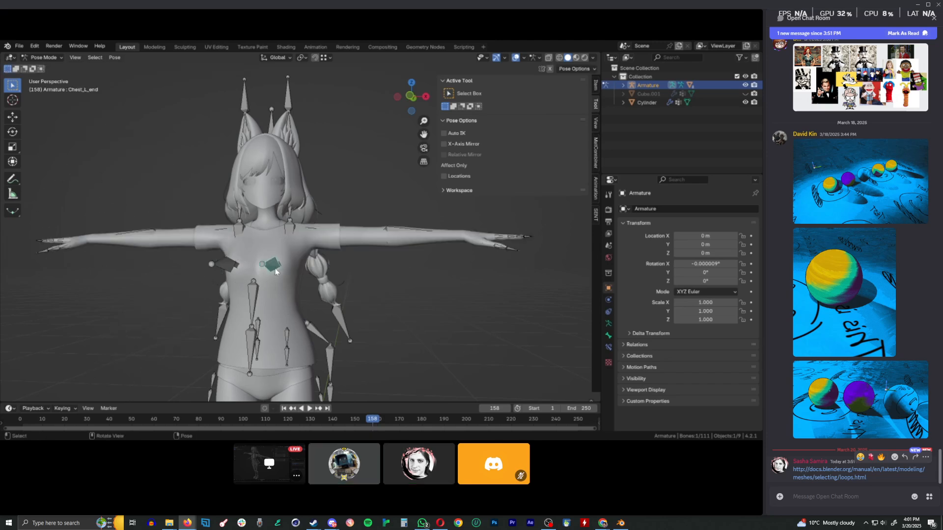
pyautogui.press('r')
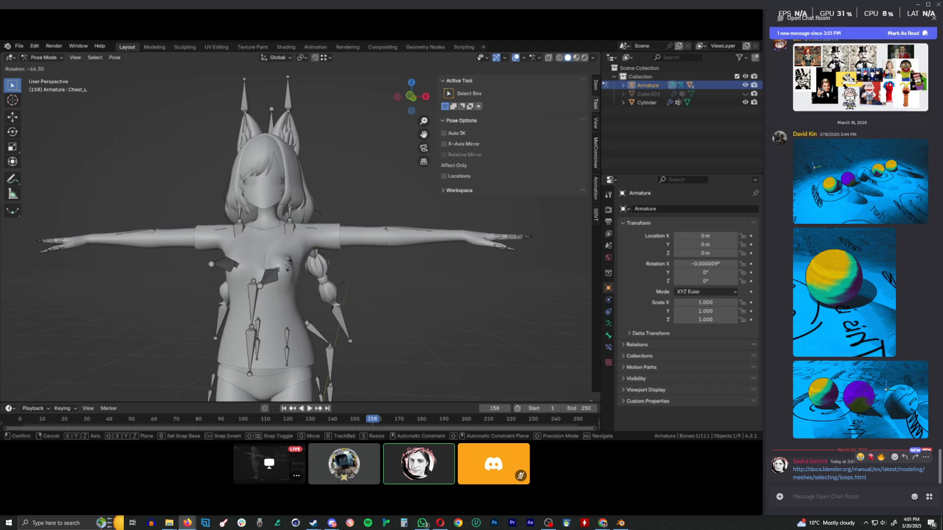
pyautogui.press('Escape')
pyautogui.moveTo(426, 268); pyautogui.dragTo(414, 330, button='middle')
pyautogui.scroll(5, 352, 332)
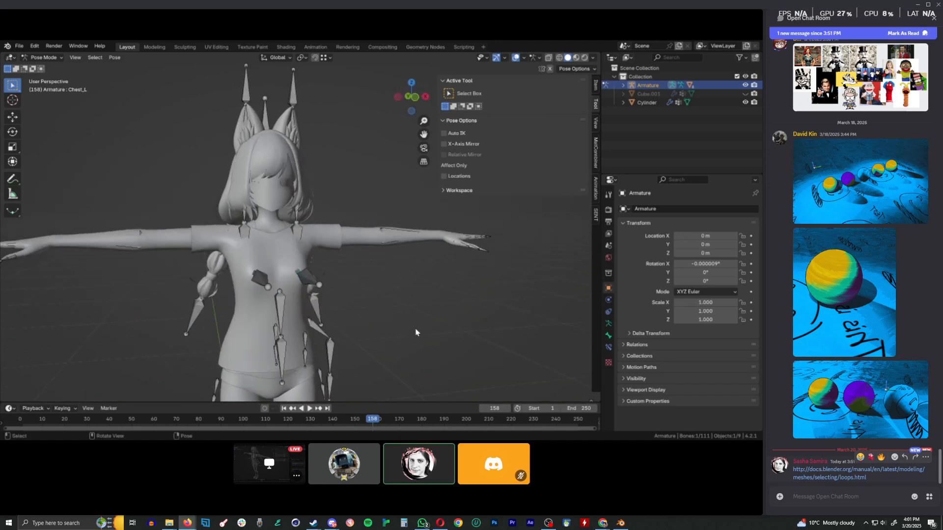
pyautogui.scroll(-8, 378, 362)
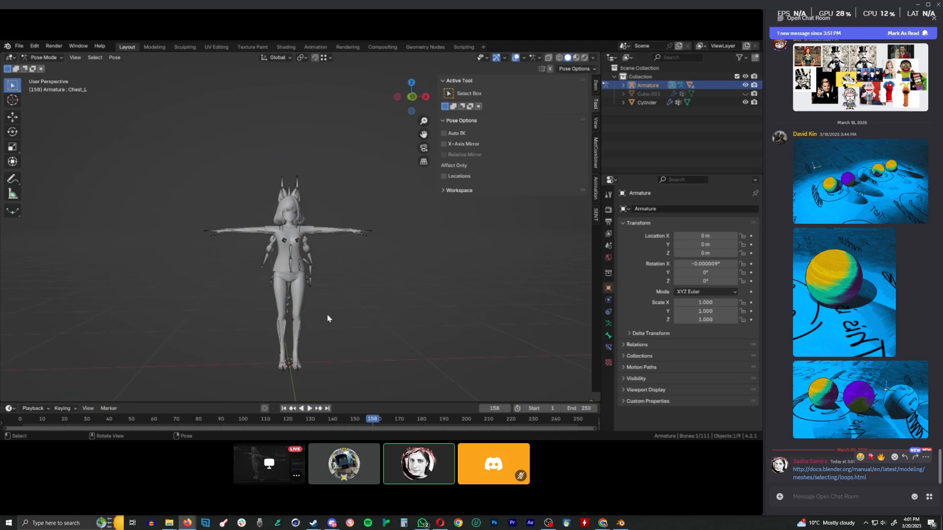
pyautogui.click(300, 301)
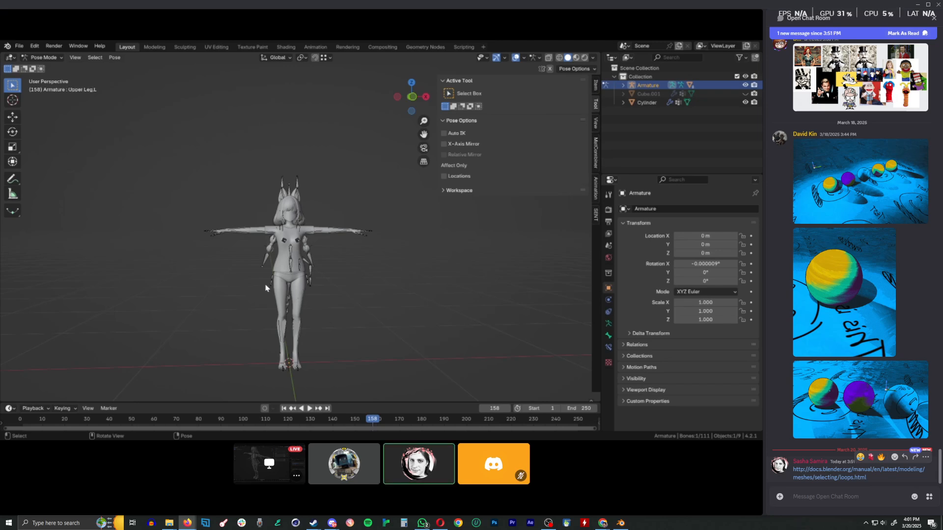
# - Return to Object Mode and hide the garment and the Armature
pyautogui.hotkey('ctrl', 'Tab')
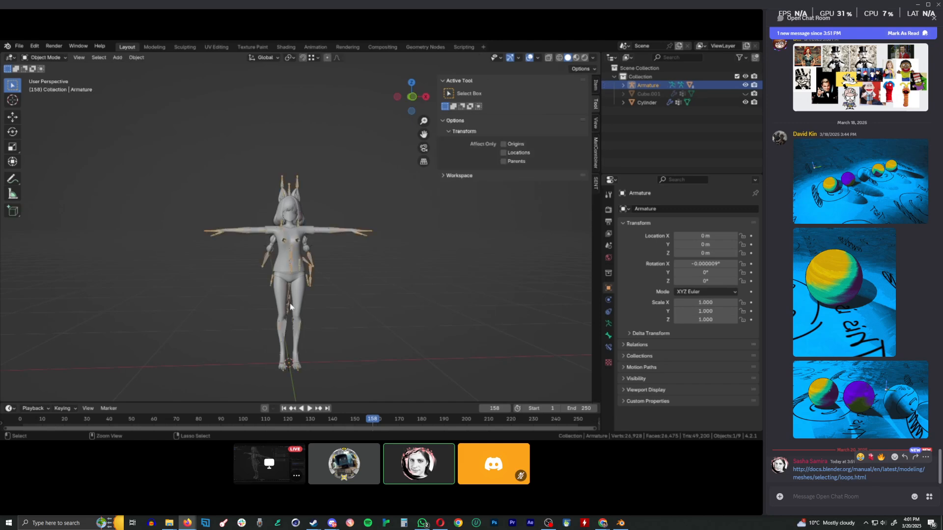
pyautogui.scroll(3, 295, 309)
pyautogui.scroll(1, 295, 310)
pyautogui.click(297, 265)
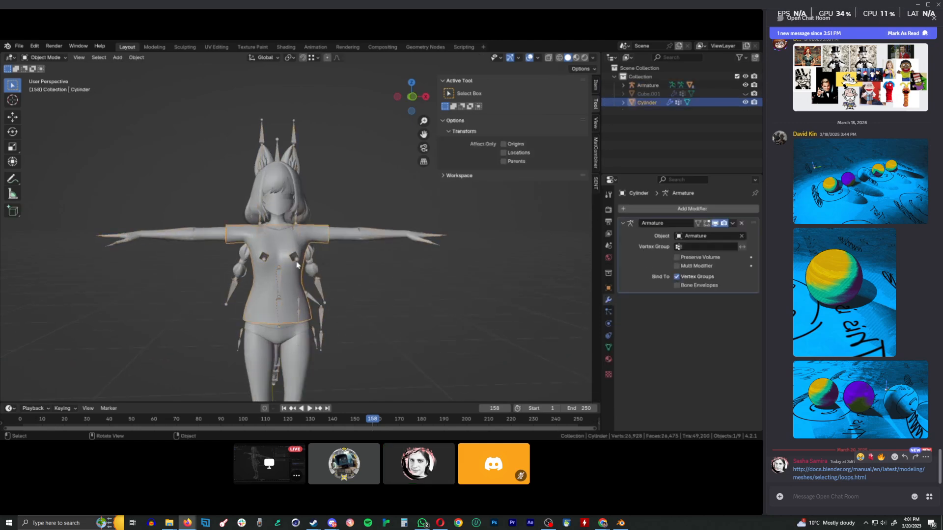
pyautogui.press('h')
pyautogui.click(319, 295)
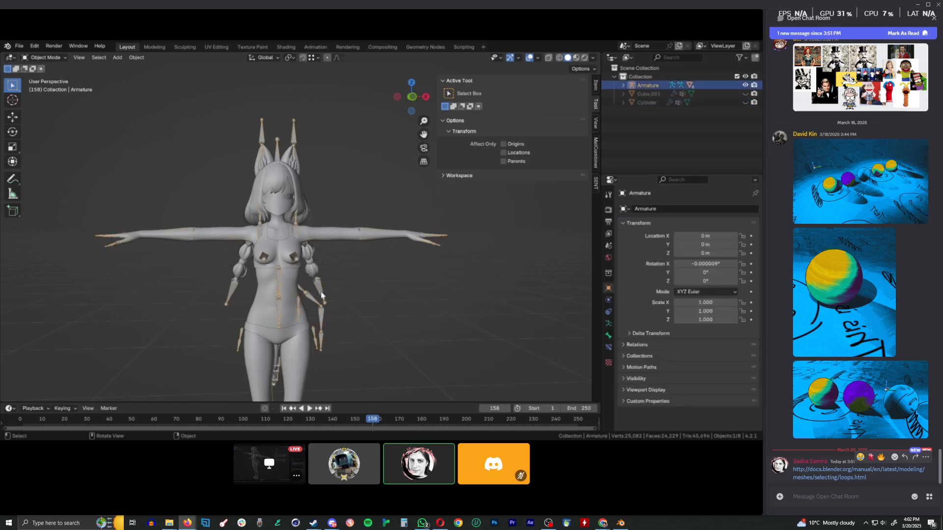
pyautogui.press('h')
# - Paste a copy of the body mesh with its armature and delete the pasted armature Armature.001
pyautogui.click(301, 362)
pyautogui.scroll(6, 332, 279)
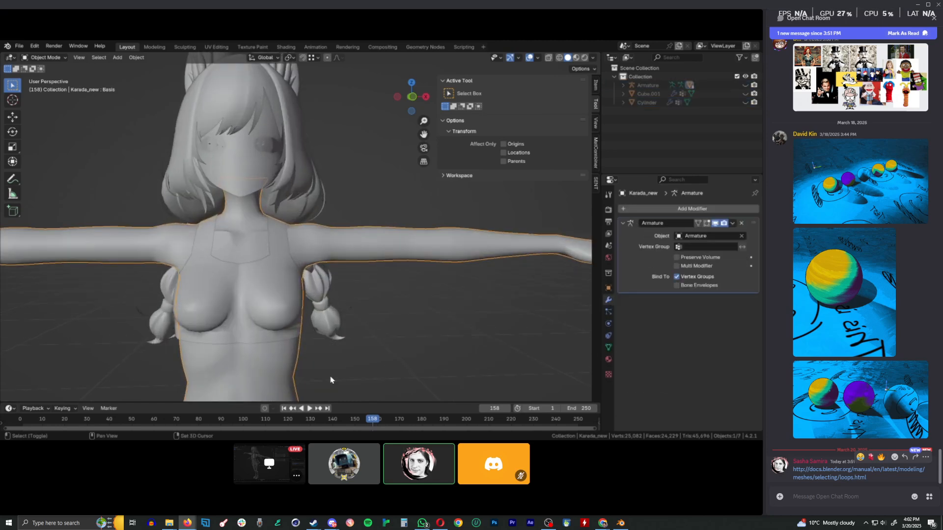
pyautogui.moveTo(331, 333); pyautogui.dragTo(304, 295, button='middle')
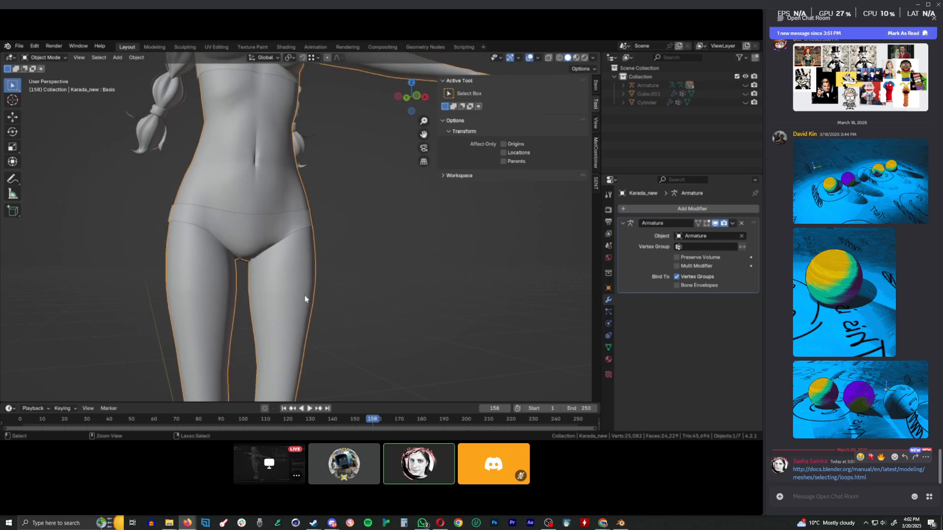
pyautogui.hotkey('ctrl', 'v')
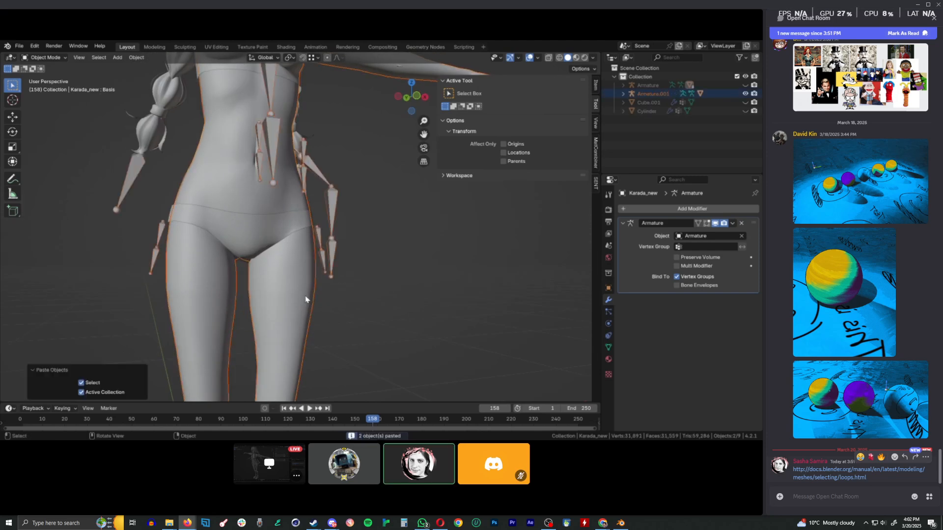
pyautogui.scroll(-5, 544, 259)
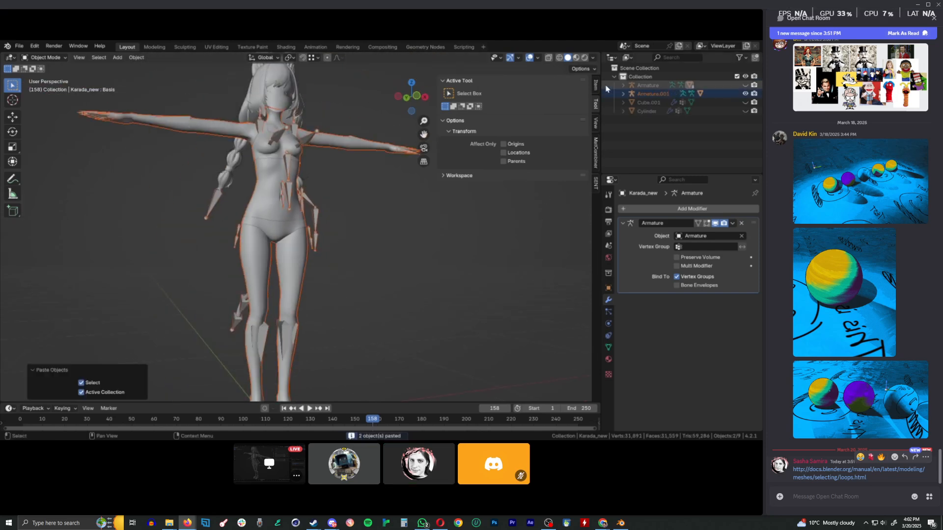
pyautogui.click(622, 94)
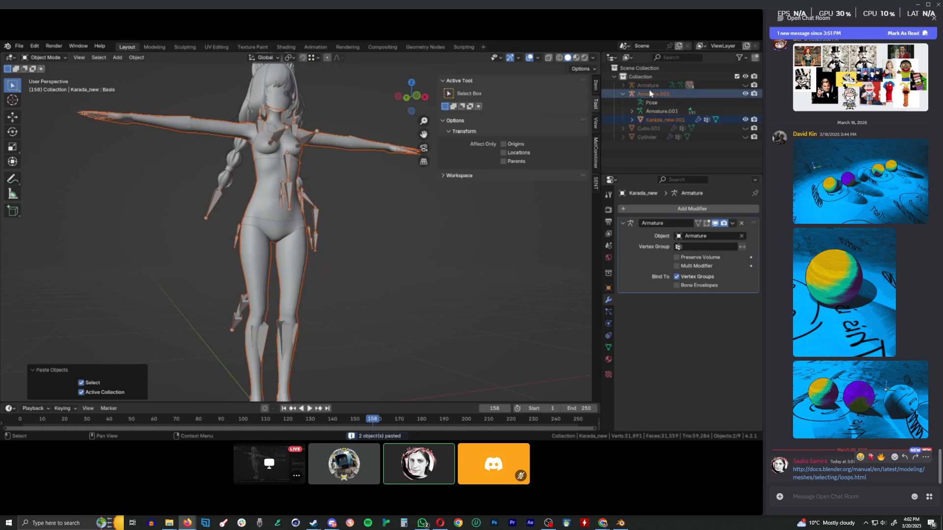
pyautogui.click(661, 111)
pyautogui.press('Delete')
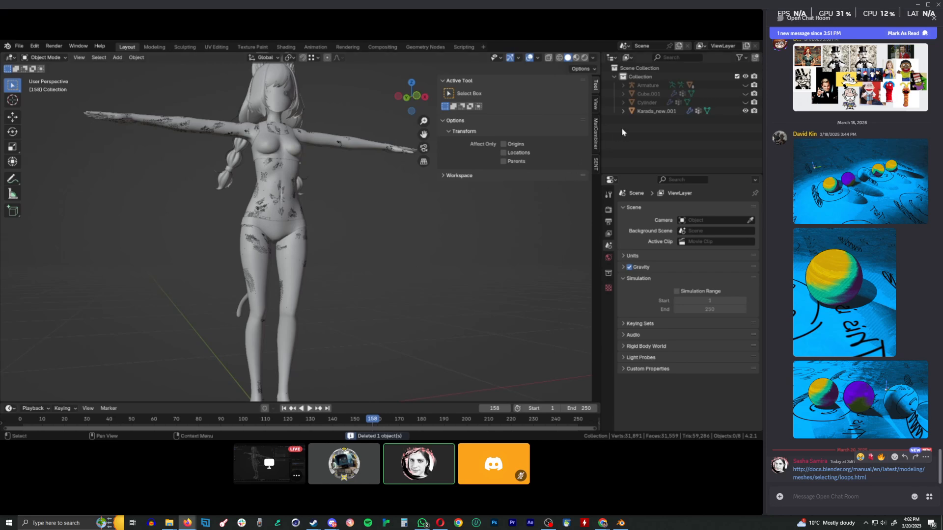
# - Select the body copy Karada_new.001 and test-move it away from the original body, cancelling the move
pyautogui.click(302, 301)
pyautogui.moveTo(322, 245); pyautogui.dragTo(322, 273, button='middle')
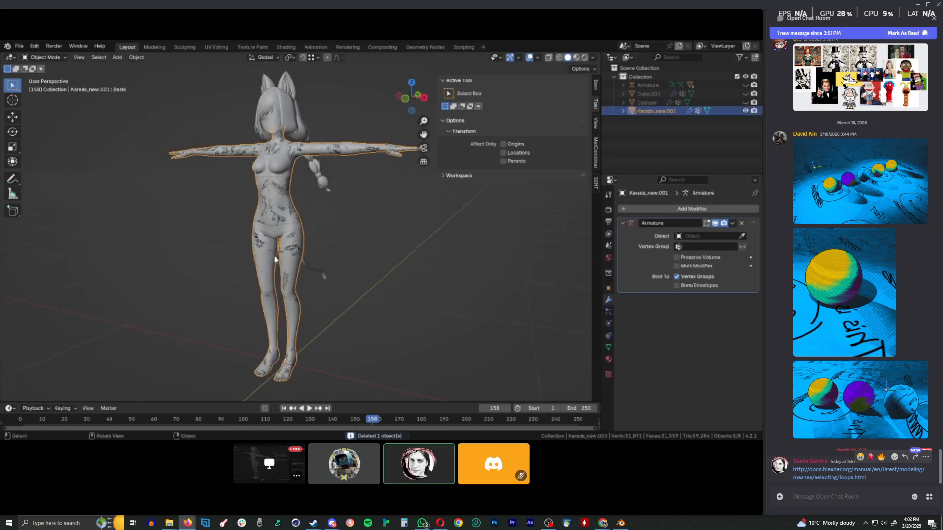
pyautogui.press('g')
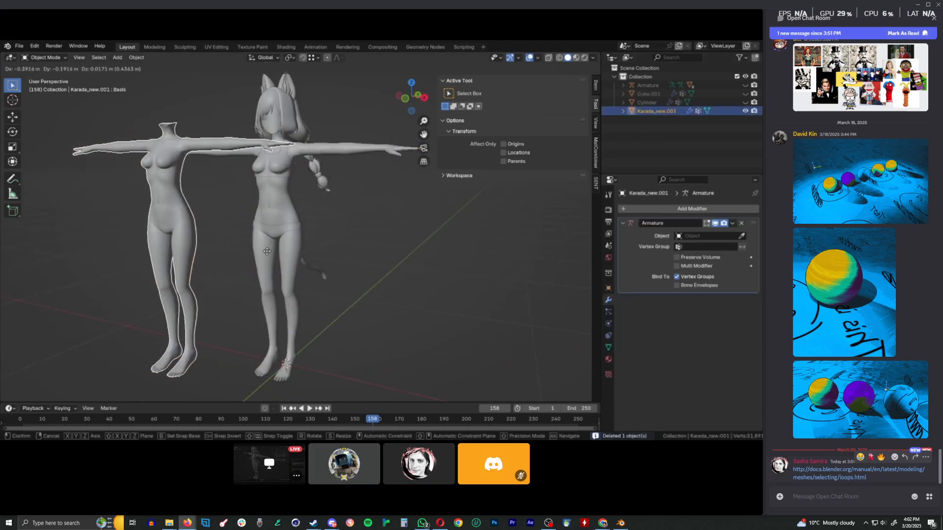
pyautogui.press('Escape')
# - In Edit Mode with X-ray on, delete the body copy's faces above the hips and below mid-thigh, leaving a shorts-shaped mesh
pyautogui.press('KP_1')
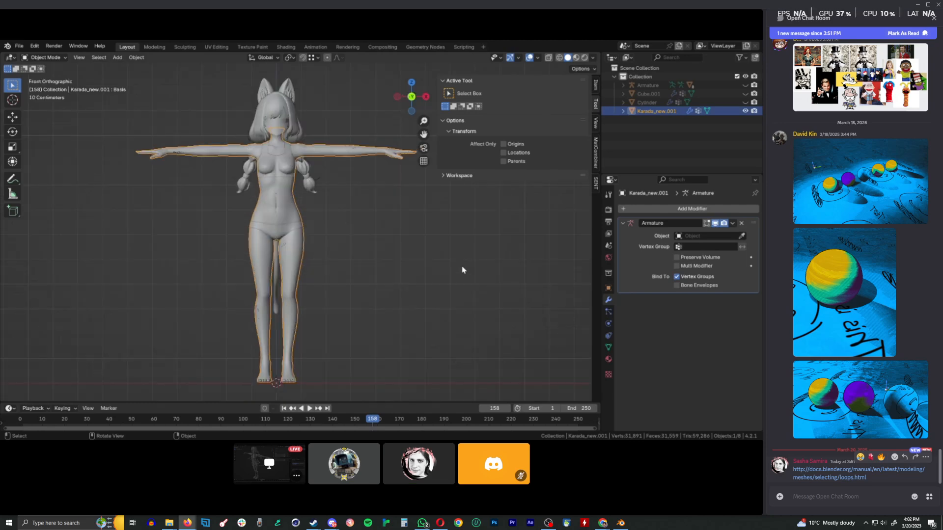
pyautogui.press('Tab')
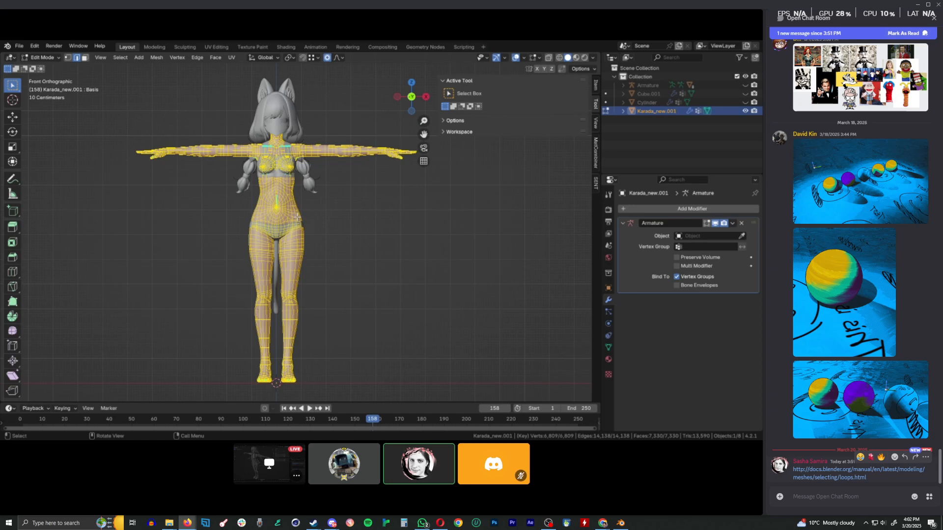
pyautogui.hotkey('alt', 'z')
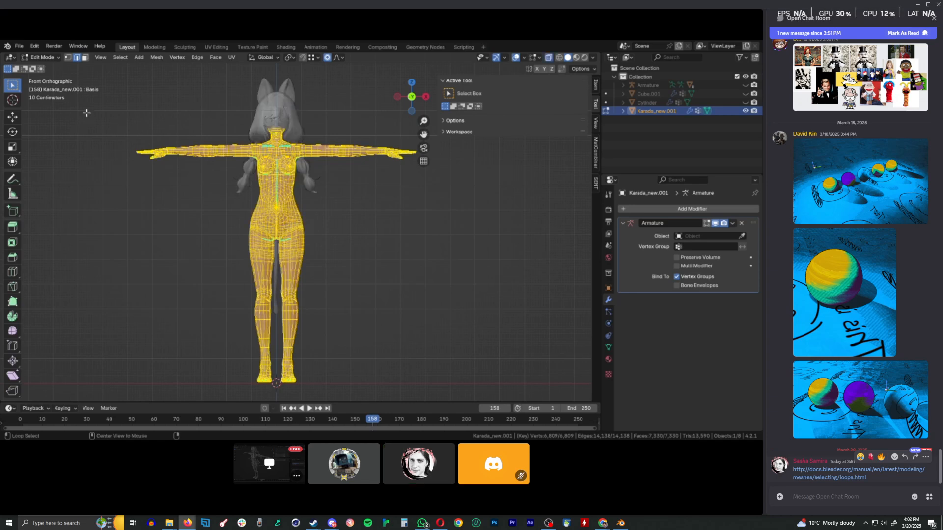
pyautogui.moveTo(78, 111); pyautogui.dragTo(419, 218)
pyautogui.scroll(6, 419, 218)
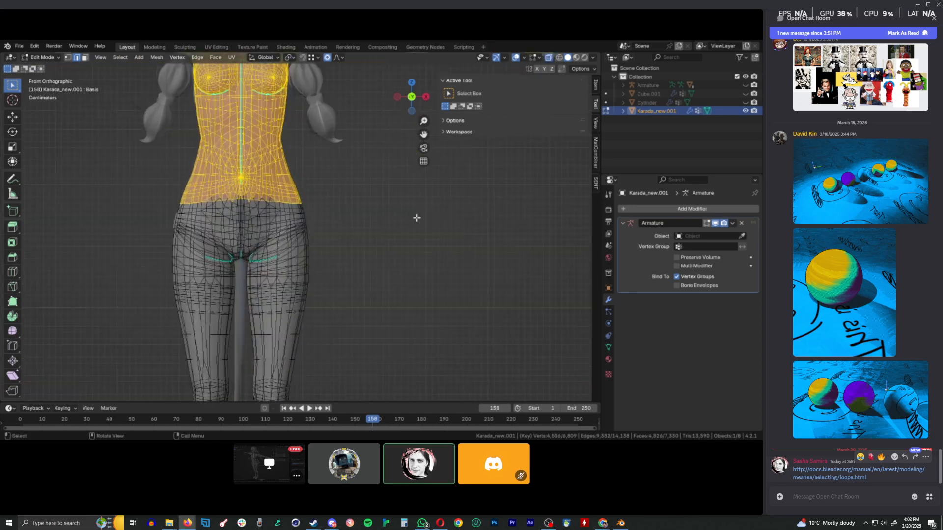
pyautogui.scroll(-8, 222, 282)
pyautogui.keyDown('shift'); pyautogui.moveTo(247, 249); pyautogui.dragTo(358, 331); pyautogui.keyUp('shift')
pyautogui.scroll(4, 277, 303)
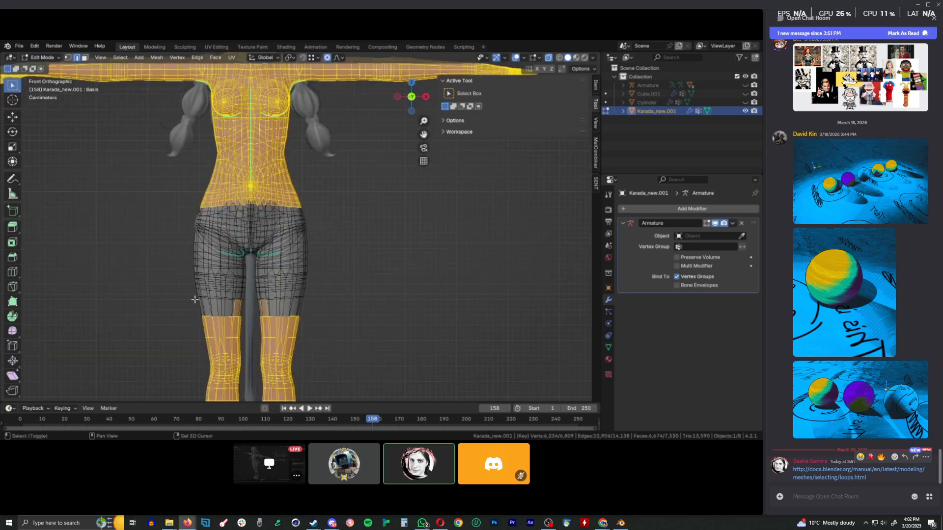
pyautogui.keyDown('shift'); pyautogui.moveTo(192, 294); pyautogui.dragTo(357, 348); pyautogui.keyUp('shift')
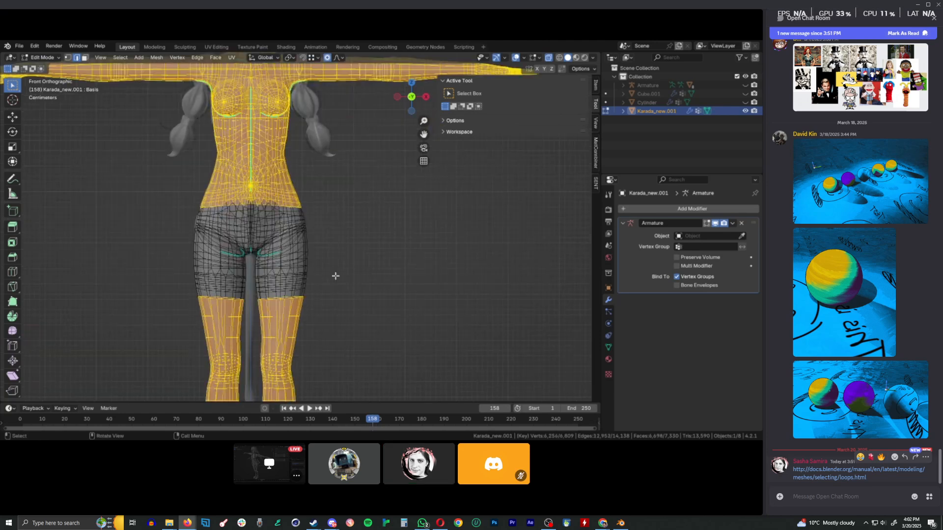
pyautogui.press('x')
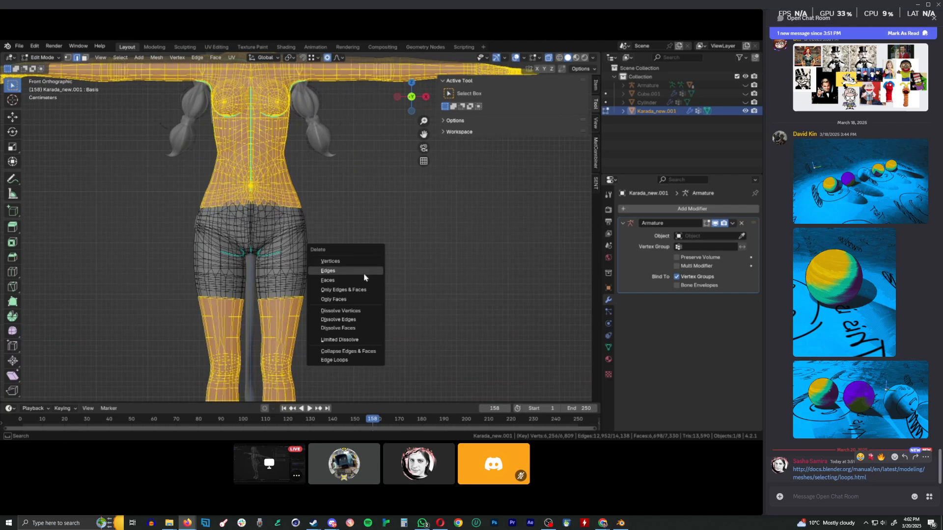
pyautogui.click(364, 284)
pyautogui.scroll(-6, 331, 233)
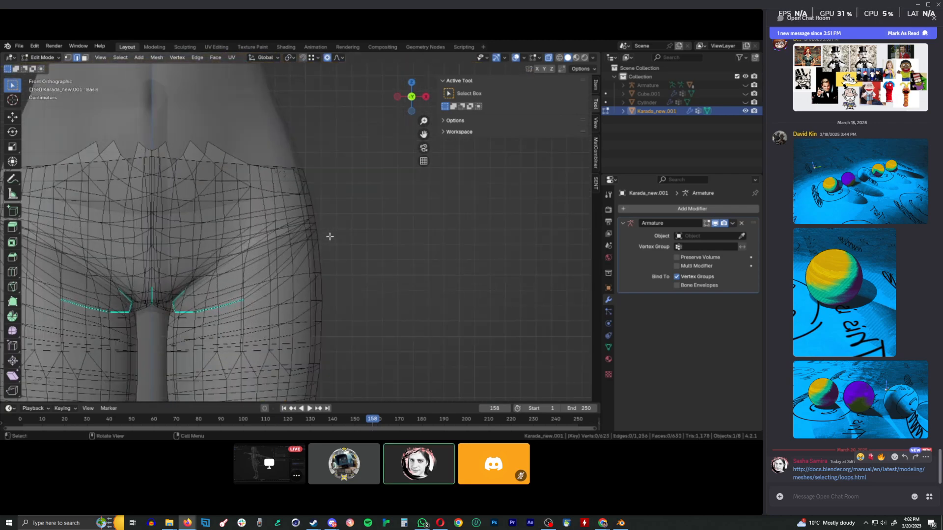
pyautogui.scroll(3, 324, 232)
pyautogui.moveTo(324, 231)
pyautogui.mouseDown(button='middle')
pyautogui.moveTo(216, 240)
pyautogui.moveTo(173, 265)
pyautogui.moveTo(301, 261)
pyautogui.moveTo(316, 228)
pyautogui.mouseUp(button='middle')
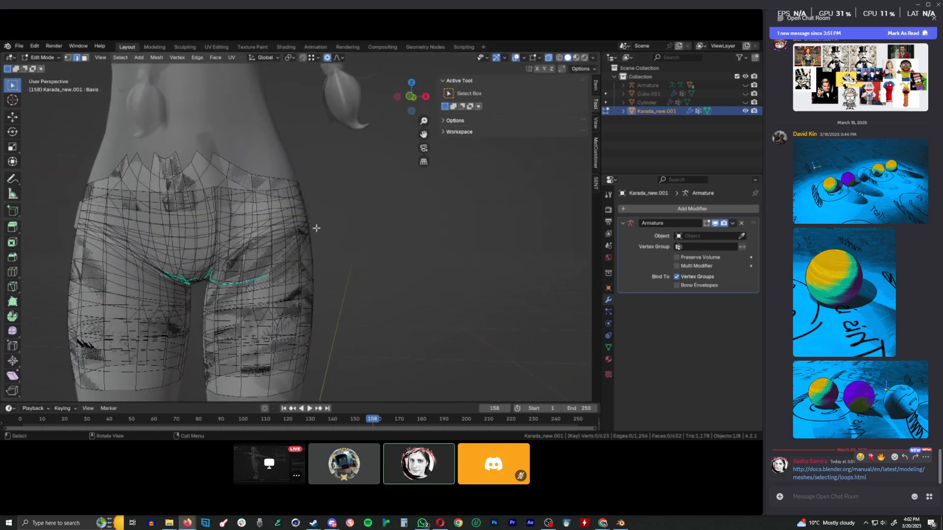
pyautogui.moveTo(270, 207); pyautogui.dragTo(233, 180, button='middle')
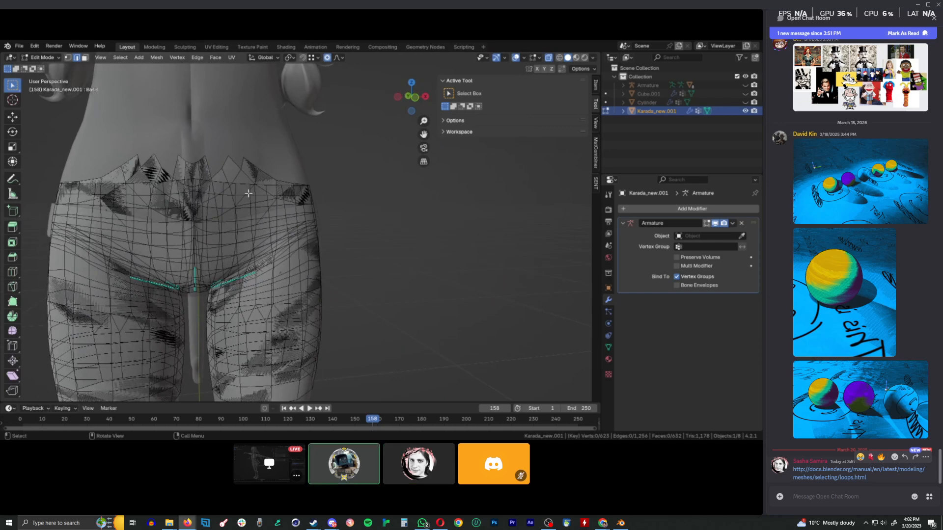
pyautogui.press('space')
pyautogui.press('space')
pyautogui.press('space')
pyautogui.press('z')
pyautogui.click(243, 178)
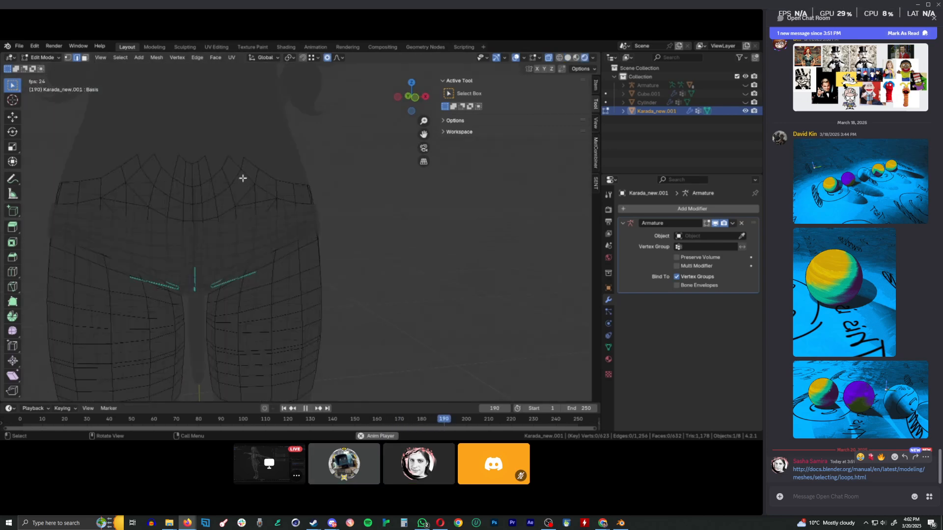
pyautogui.press('space')
pyautogui.click(568, 58)
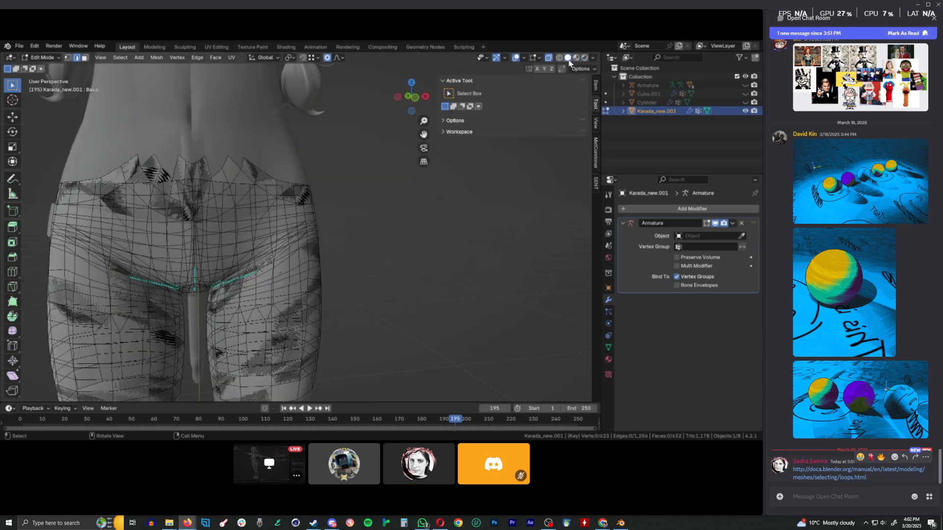
# - Return to Object Mode and hide the original body Karada_new, the underwear and the long narrow piece between the legs
pyautogui.press('Tab')
pyautogui.click(238, 112)
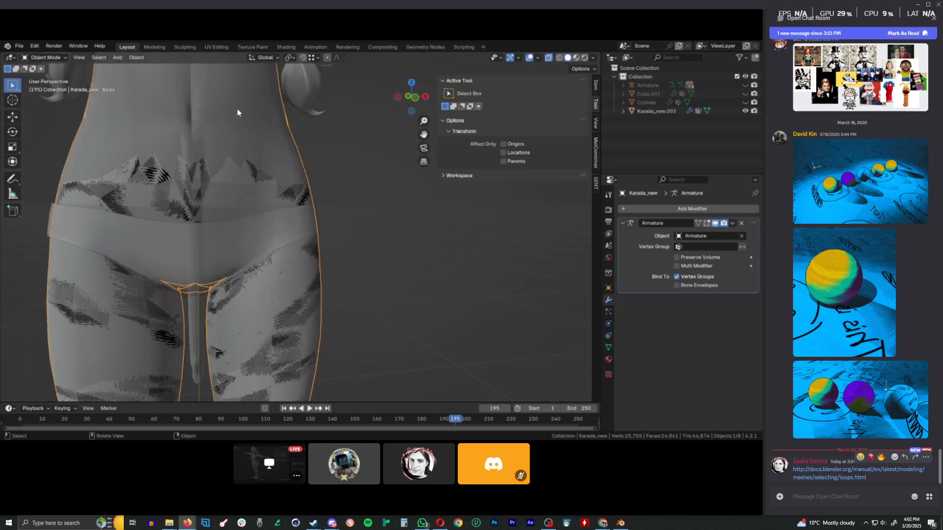
pyautogui.press('h')
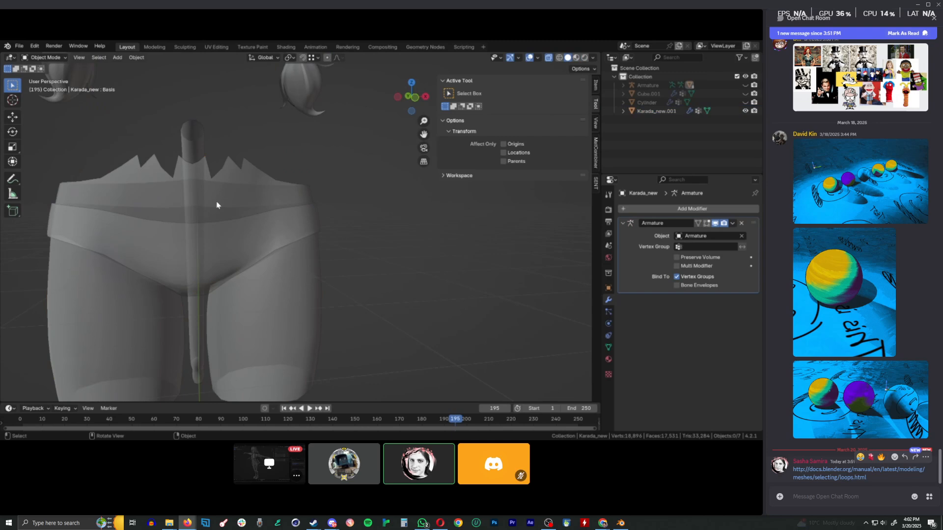
pyautogui.click(221, 244)
pyautogui.press('h')
pyautogui.click(216, 223)
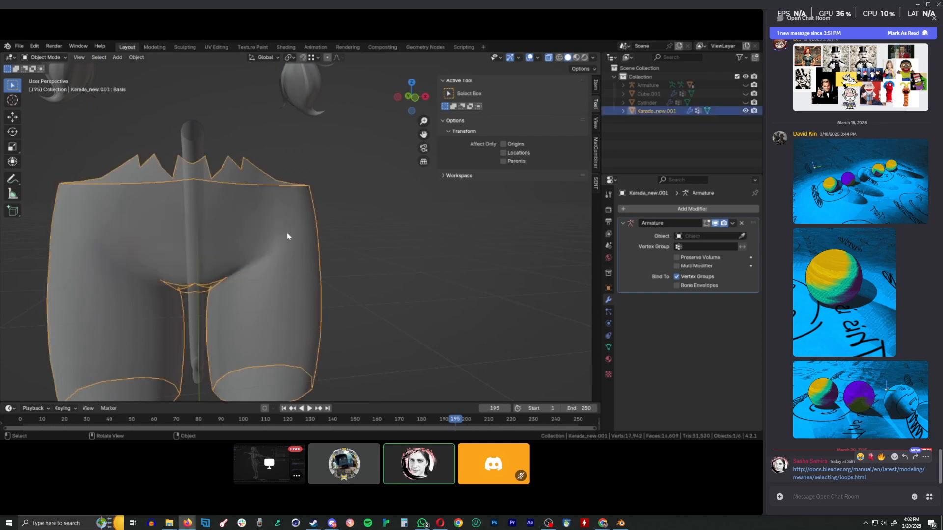
pyautogui.click(187, 143)
pyautogui.press('h')
# - In Edit Mode on Karada_new.001 with X-ray off, knife-cut a straight line across the front just below the jagged waist in front view
pyautogui.click(257, 252)
pyautogui.press('Tab')
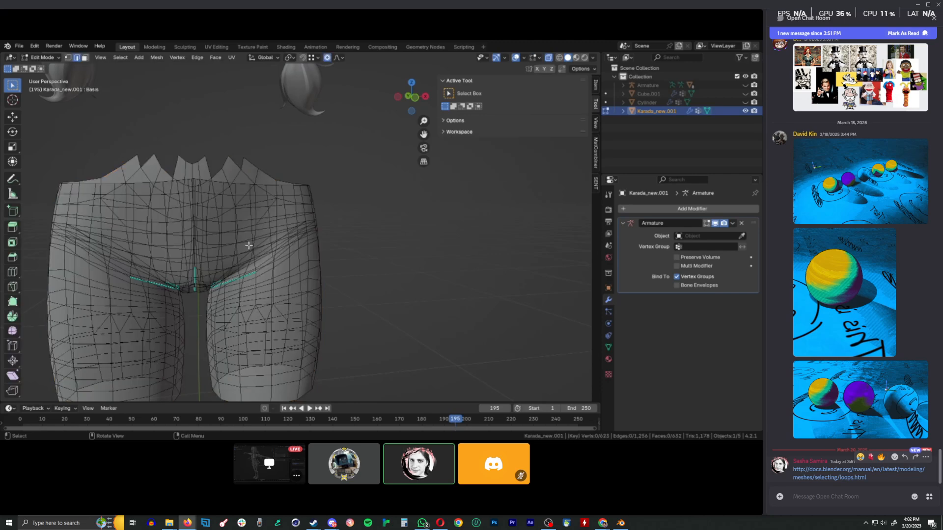
pyautogui.hotkey('alt', 'z')
pyautogui.scroll(4, 201, 239)
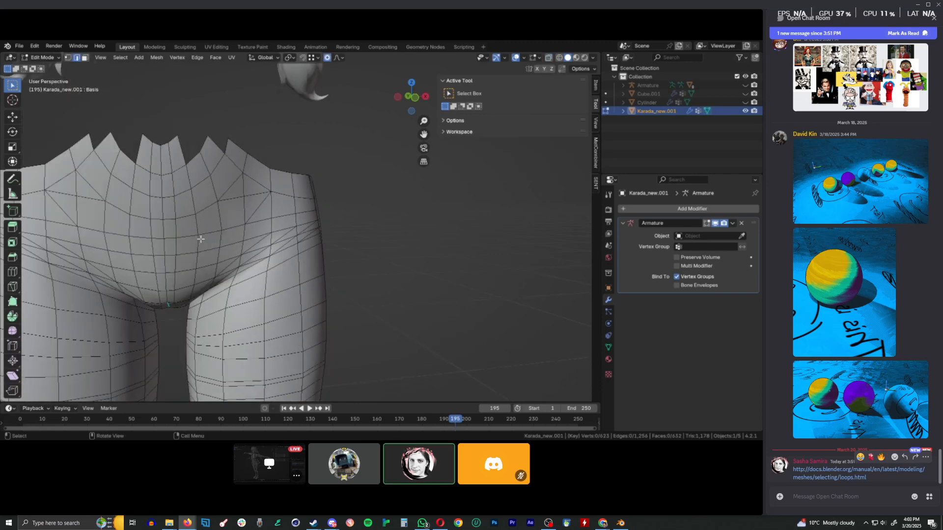
pyautogui.press('KP_1')
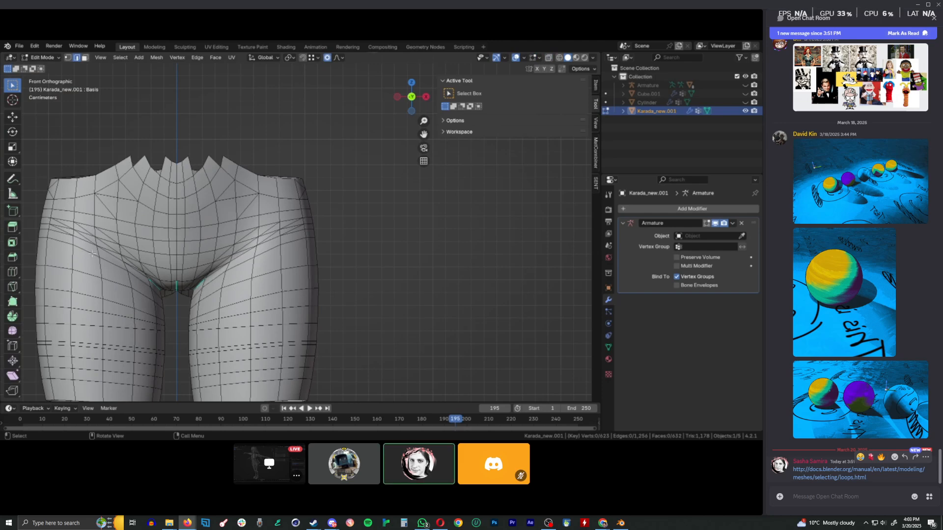
pyautogui.press('k')
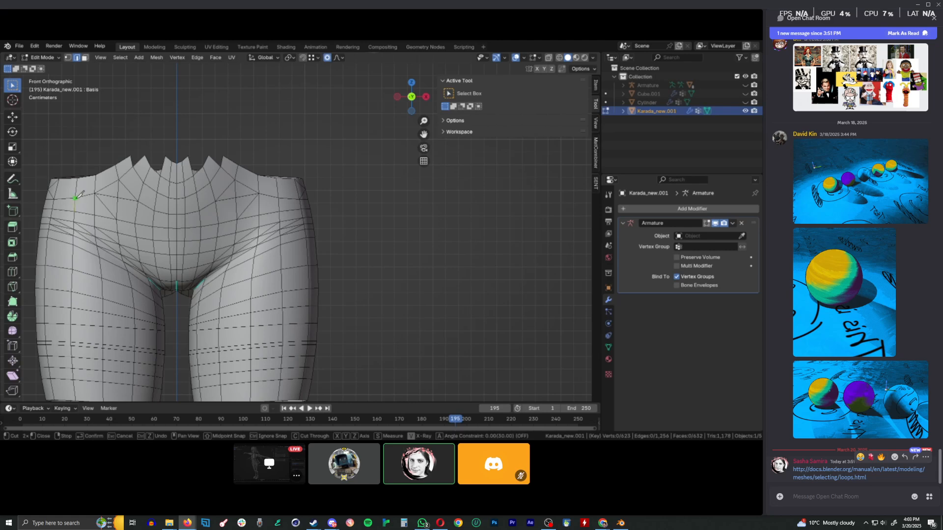
pyautogui.click(75, 197)
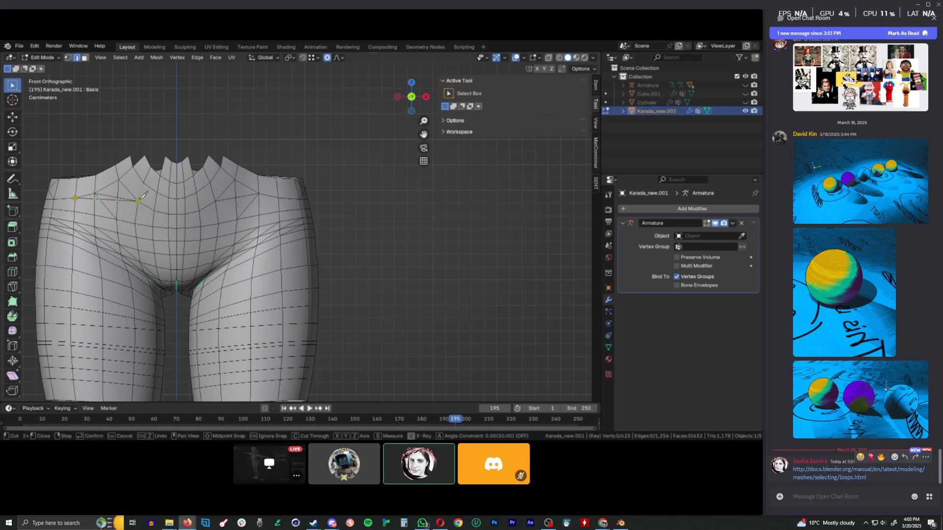
pyautogui.click(216, 202)
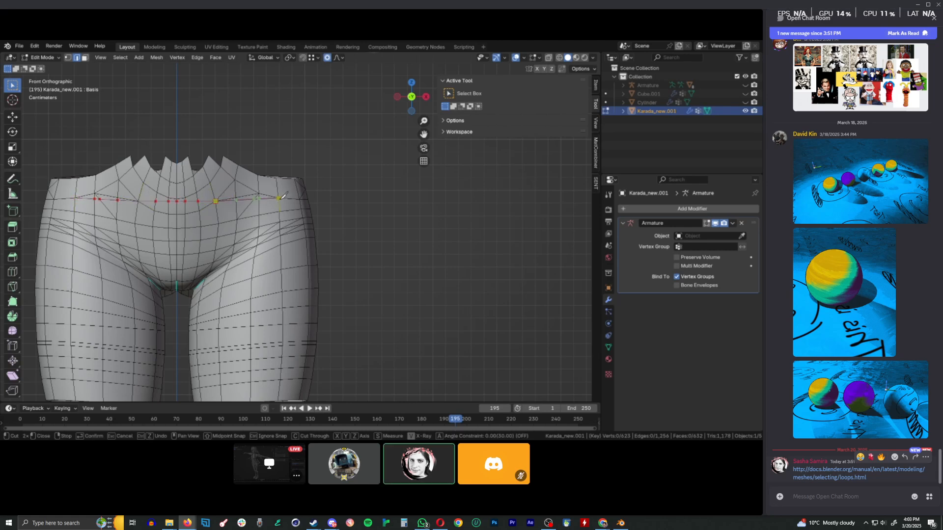
pyautogui.click(279, 196)
pyautogui.press('Return')
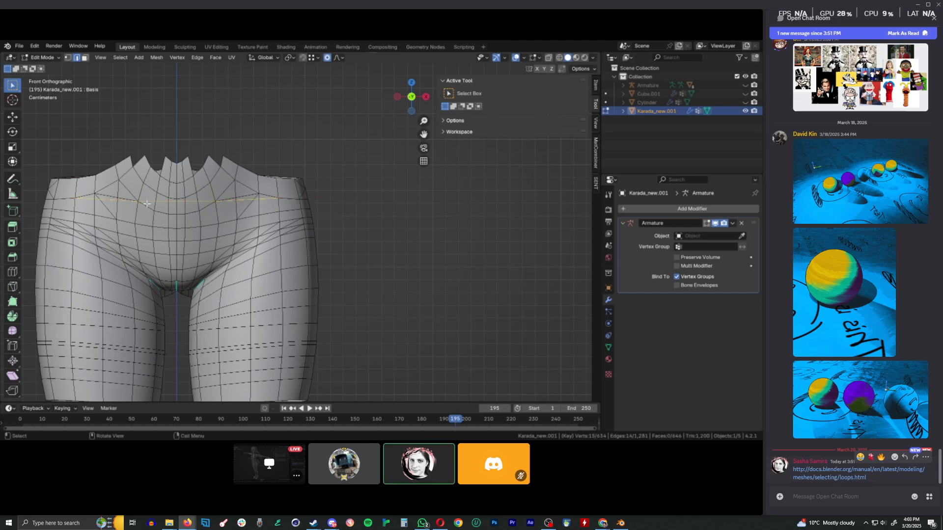
# - Switch to face selection and knife-cut a diagonal edge between opposite corners of one quad on the front of the shorts mesh
pyautogui.hotkey('alt', 'z')
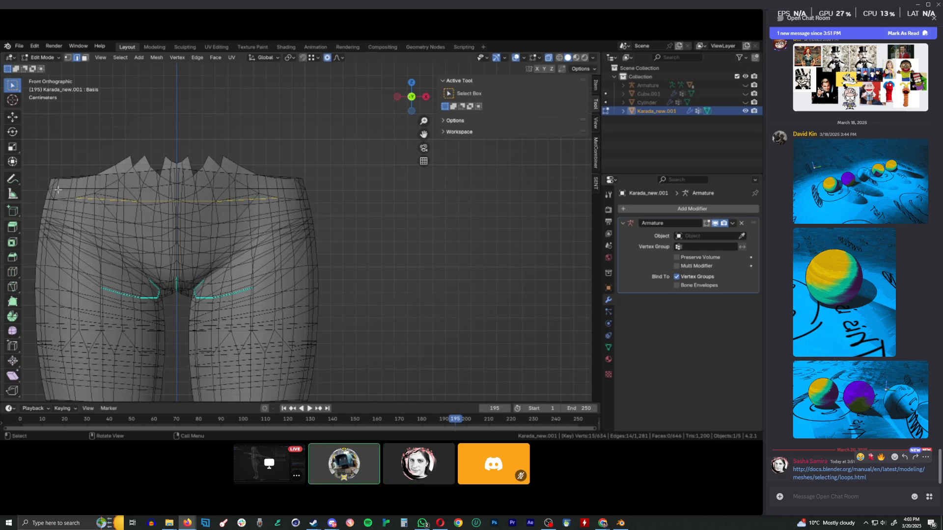
pyautogui.click(84, 58)
pyautogui.moveTo(119, 211); pyautogui.dragTo(208, 170, button='middle')
pyautogui.hotkey('alt', 'z')
pyautogui.click(149, 246)
pyautogui.scroll(5, 174, 268)
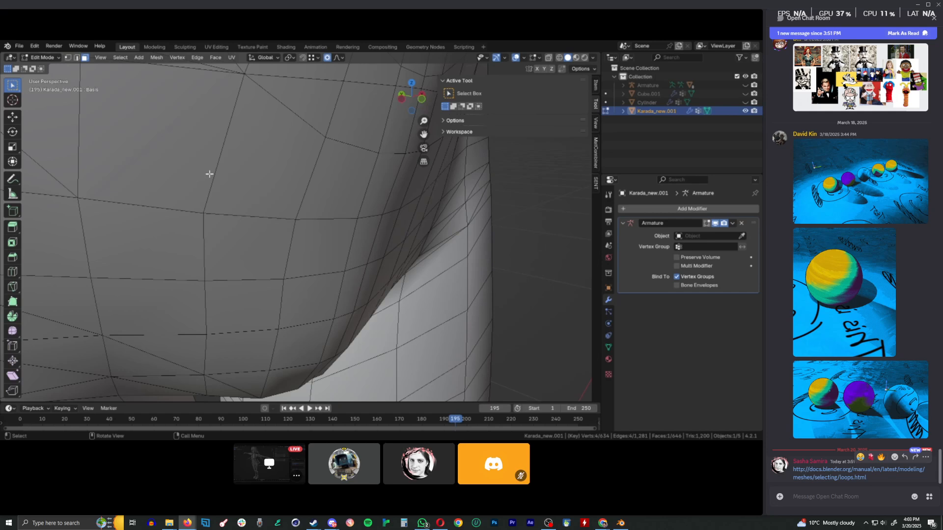
pyautogui.press('k')
pyautogui.click(244, 74)
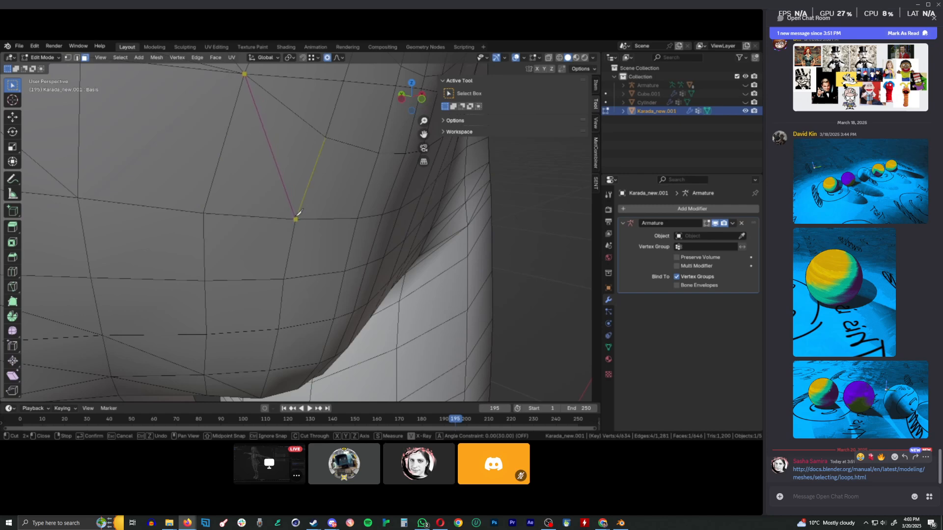
pyautogui.click(296, 217)
pyautogui.press('Return')
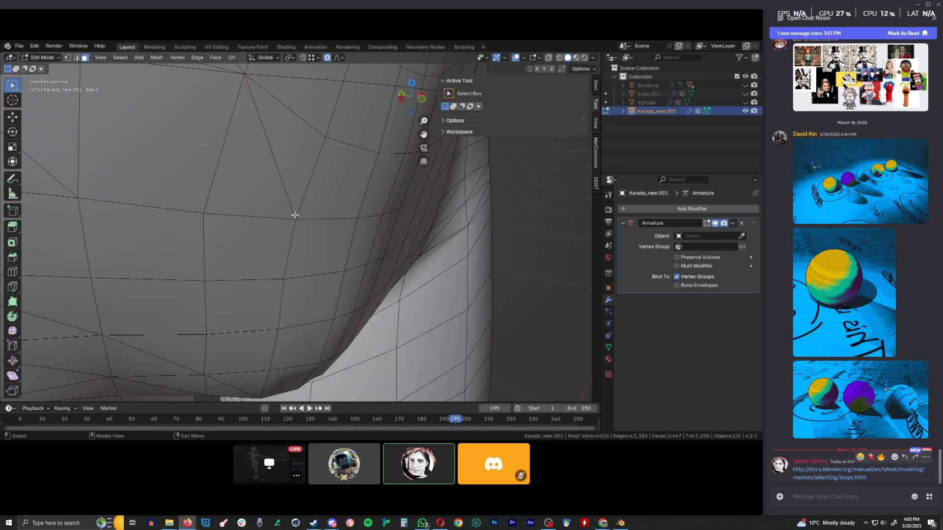
# - Select the new diagonal edge and test-move it with a smaller proportional editing radius, cancelling the move
pyautogui.click(278, 171)
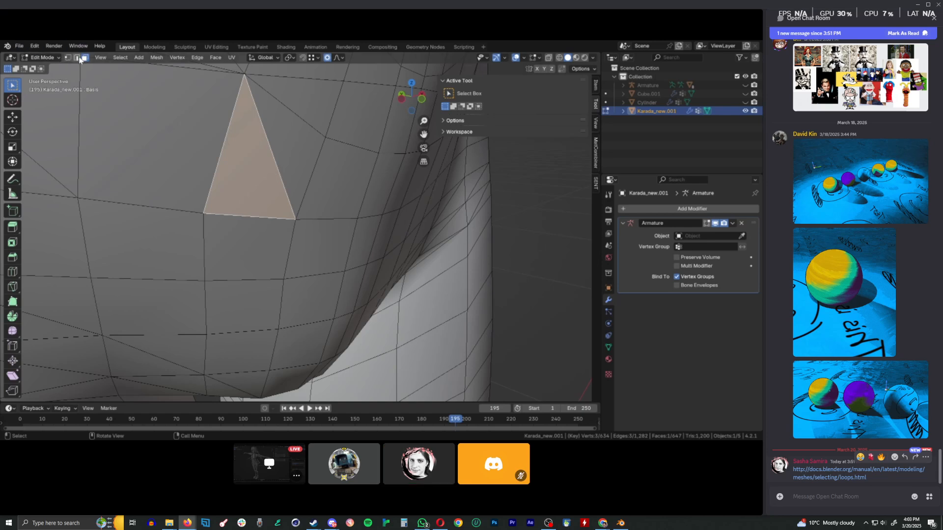
pyautogui.click(78, 58)
pyautogui.click(274, 160)
pyautogui.press('g')
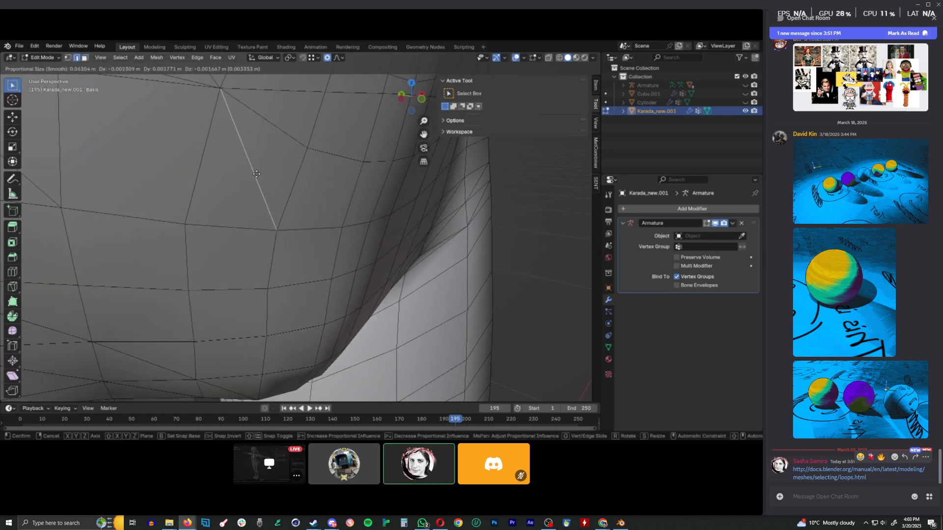
pyautogui.scroll(20, 246, 178)
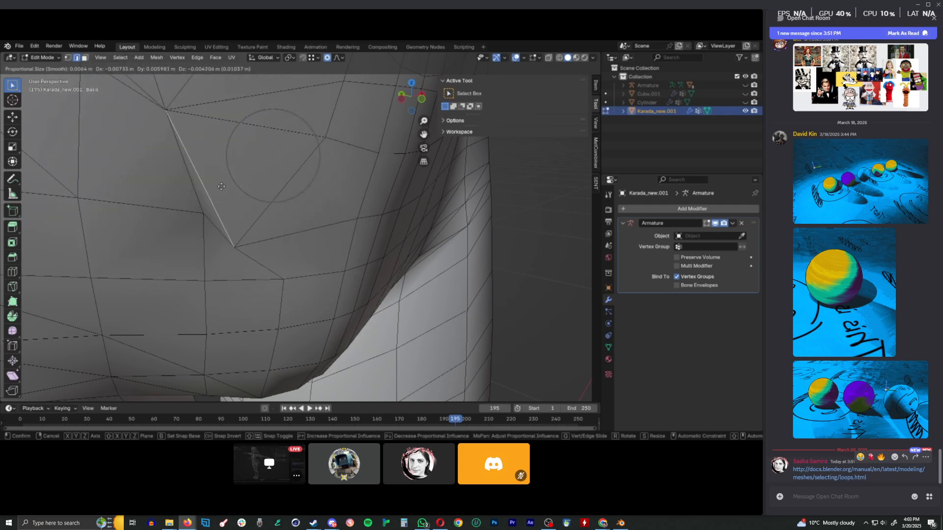
pyautogui.click(290, 210)
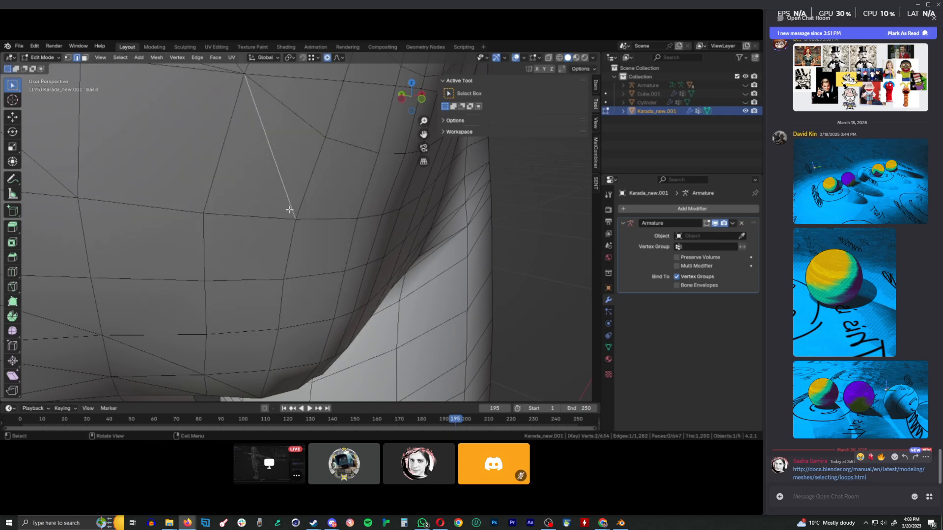
# - Dissolve the diagonal edge so the two triangles merge back into one quad
pyautogui.scroll(-3, 335, 244)
pyautogui.scroll(3, 335, 245)
pyautogui.press('x')
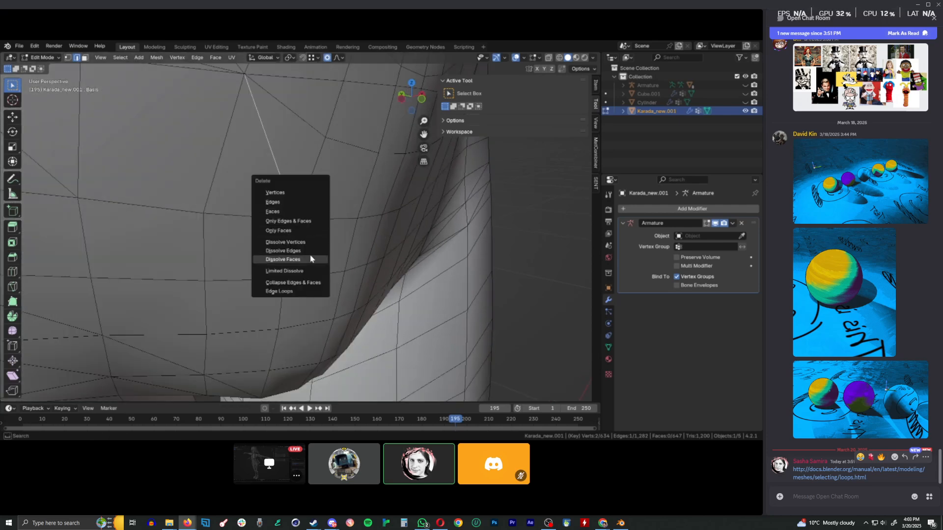
pyautogui.click(309, 251)
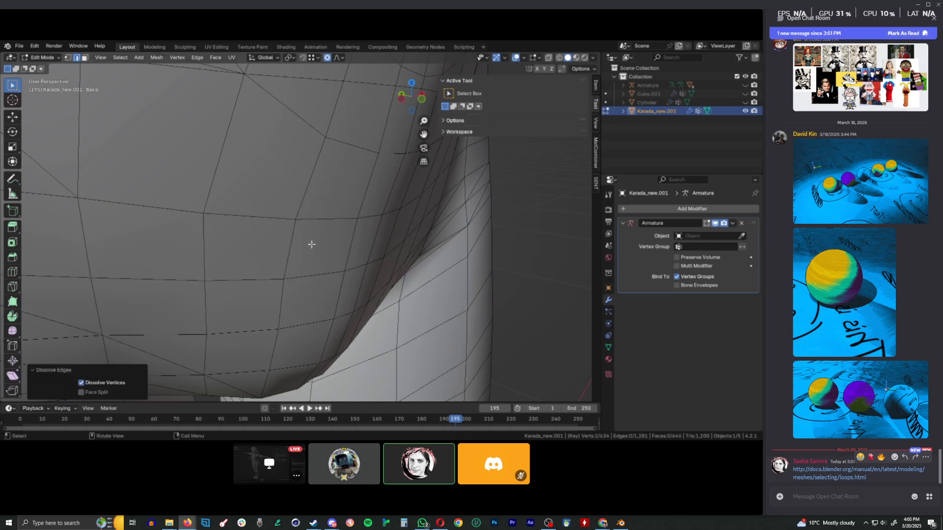
# - Select all faces above the knife cut around the waist, front and back, and delete them to leave a straight waistline
pyautogui.scroll(-3, 312, 244)
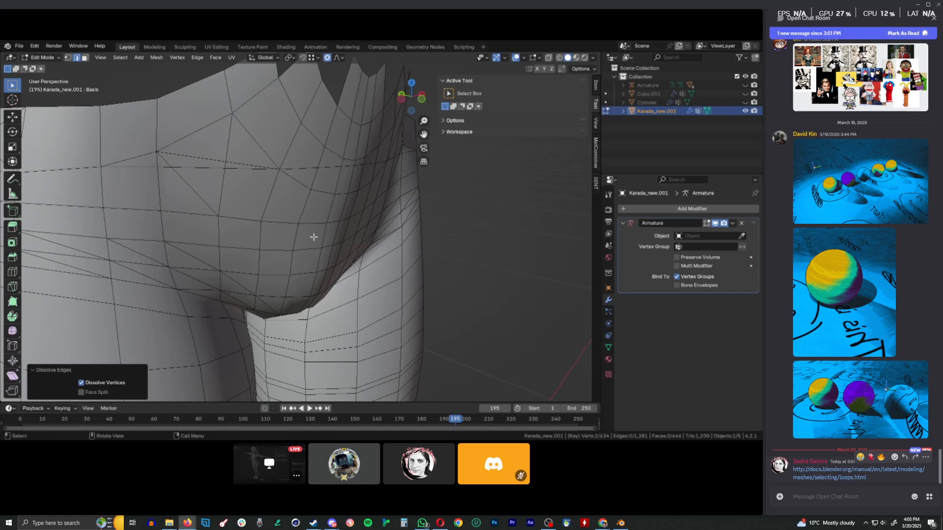
pyautogui.press('KP_1')
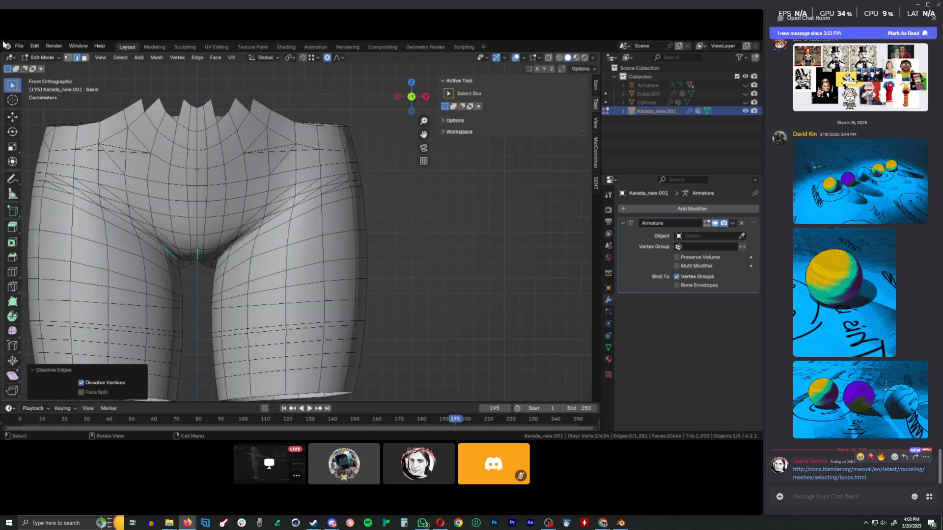
pyautogui.click(85, 58)
pyautogui.hotkey('alt', 'z')
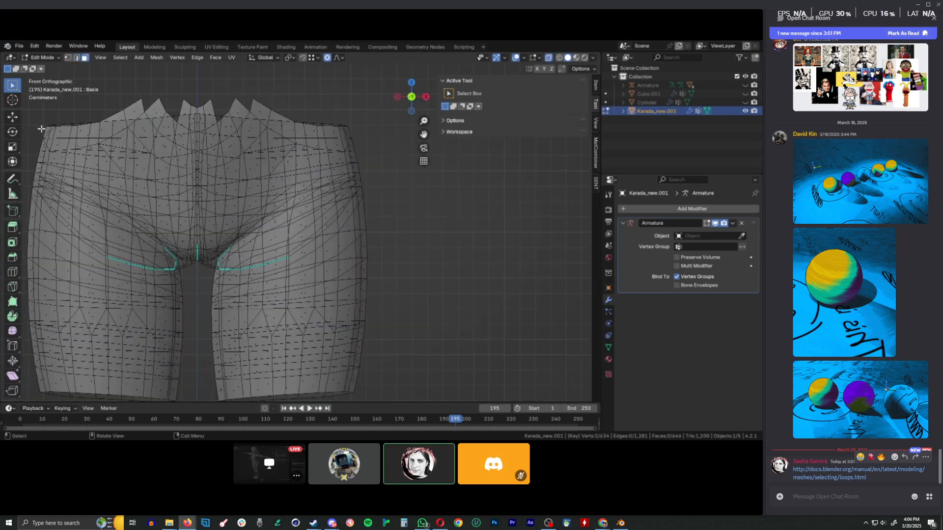
pyautogui.moveTo(385, 148)
pyautogui.mouseDown()
pyautogui.moveTo(165, 128)
pyautogui.moveTo(21, 82)
pyautogui.mouseUp()
pyautogui.hotkey('alt', 'z')
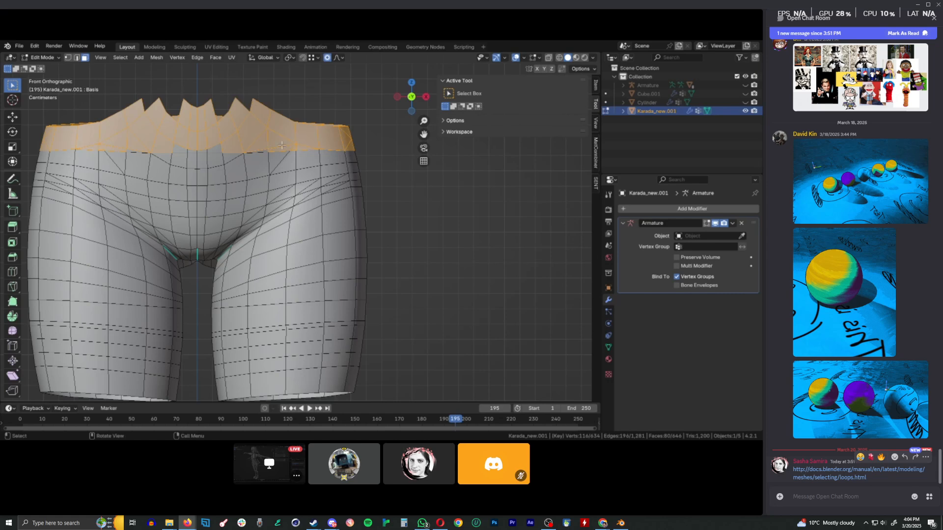
pyautogui.keyDown('shift'); pyautogui.click(203, 148); pyautogui.keyUp('shift')
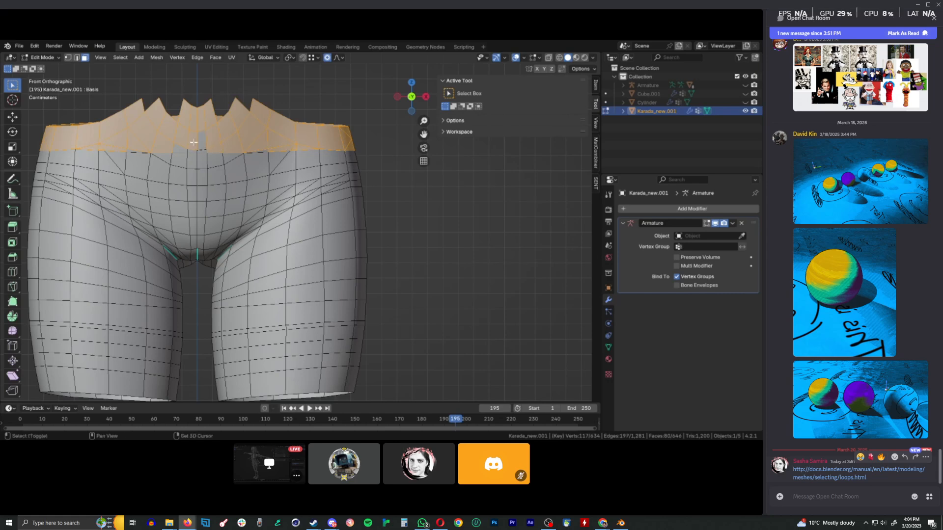
pyautogui.press('c')
pyautogui.click(179, 142)
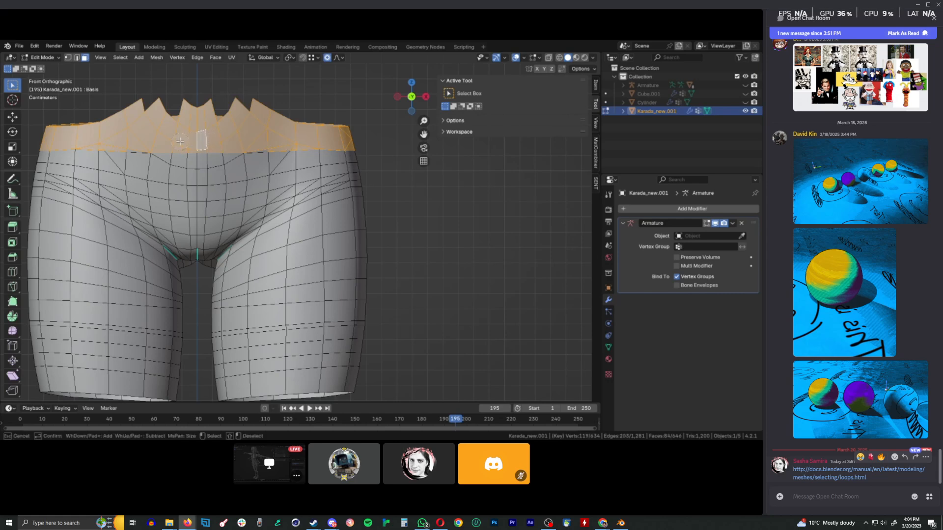
pyautogui.moveTo(146, 140); pyautogui.dragTo(127, 141)
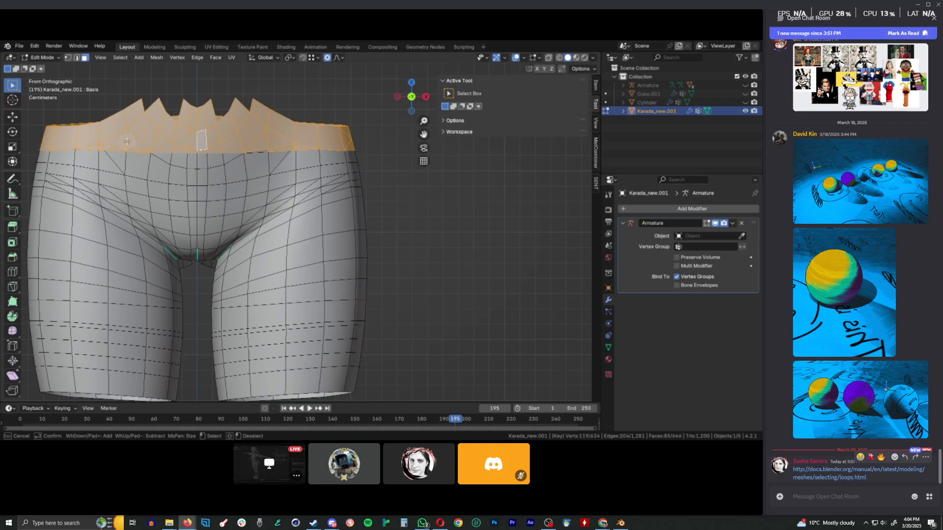
pyautogui.click(264, 139)
pyautogui.press('Escape')
pyautogui.moveTo(355, 147); pyautogui.dragTo(236, 159, button='middle')
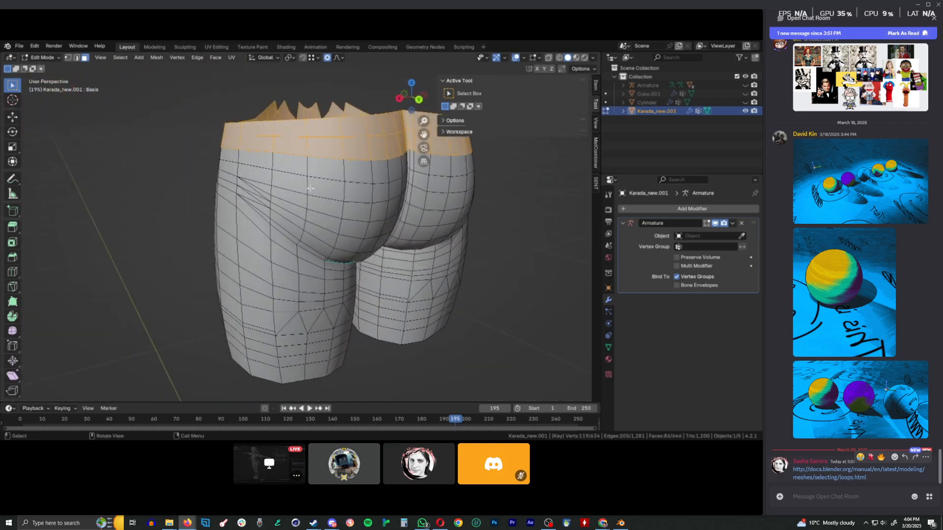
pyautogui.press('x')
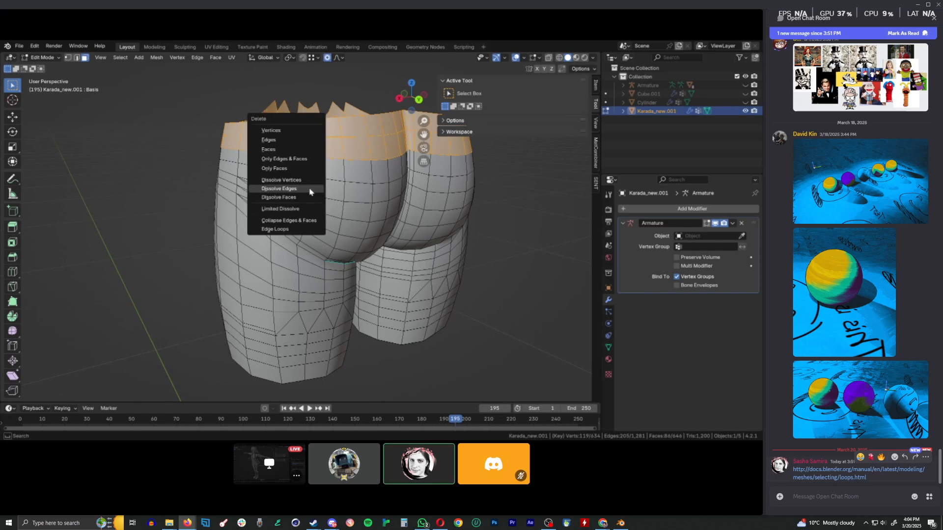
pyautogui.click(306, 149)
# - Return to Object Mode and unhide all hidden objects
pyautogui.moveTo(195, 189); pyautogui.dragTo(345, 194, button='middle')
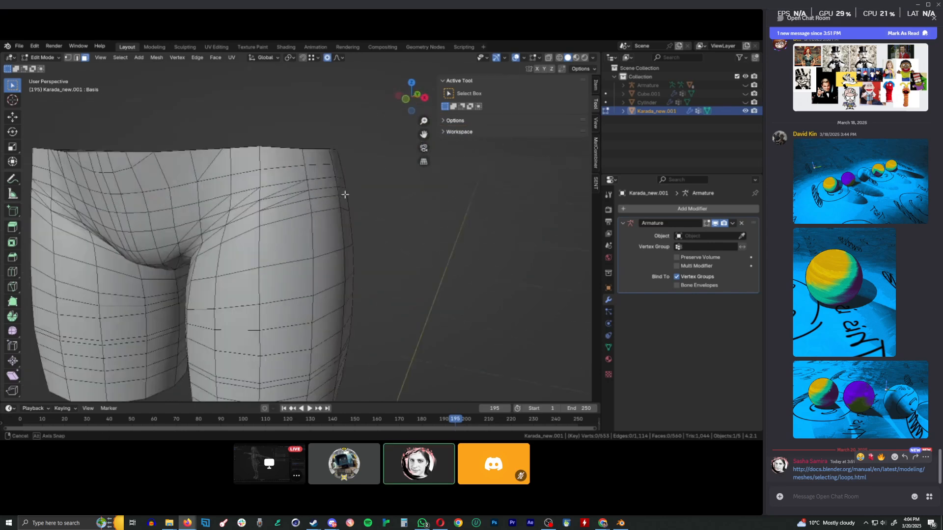
pyautogui.scroll(-3, 361, 200)
pyautogui.moveTo(340, 236)
pyautogui.mouseDown(button='middle')
pyautogui.moveTo(402, 223)
pyautogui.moveTo(341, 245)
pyautogui.mouseUp(button='middle')
pyautogui.press('Tab')
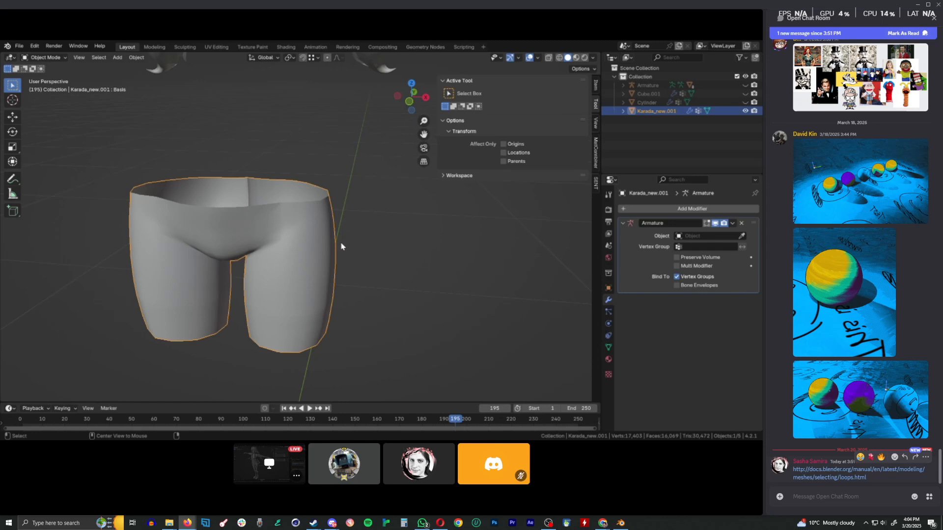
pyautogui.hotkey('alt', 'h')
# - Hide Loungewear_kyoko and the Cylinder top, leaving the underwear shown, and select the shorts mesh Karada_new.001
pyautogui.click(318, 267)
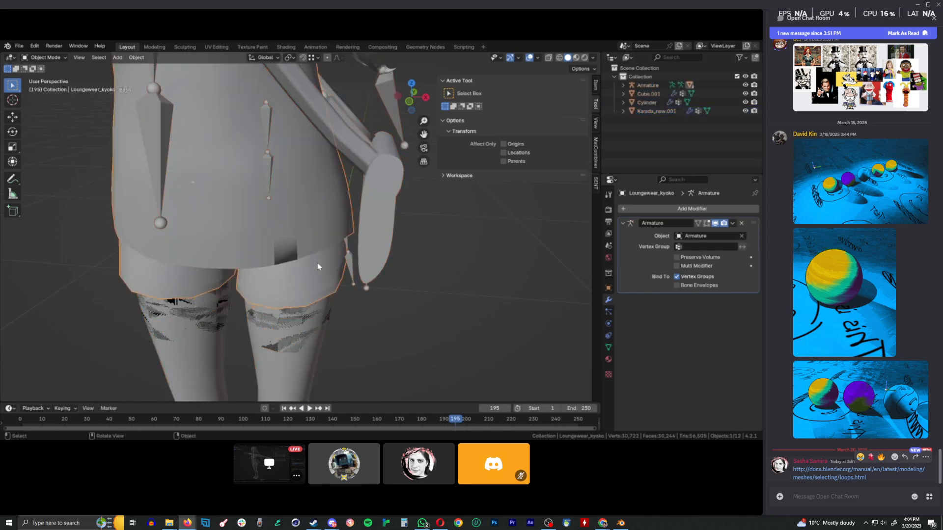
pyautogui.press('h')
pyautogui.click(286, 225)
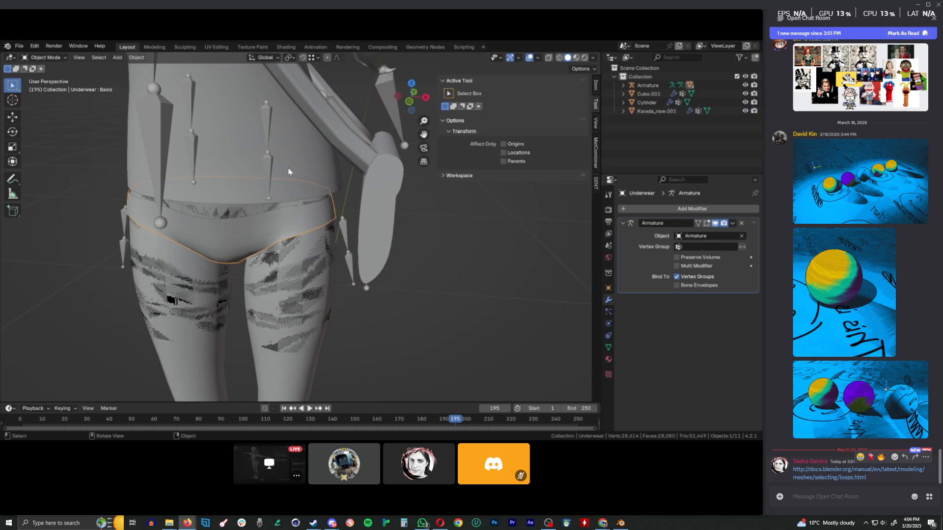
pyautogui.press('h')
pyautogui.scroll(-3, 286, 296)
pyautogui.click(283, 264)
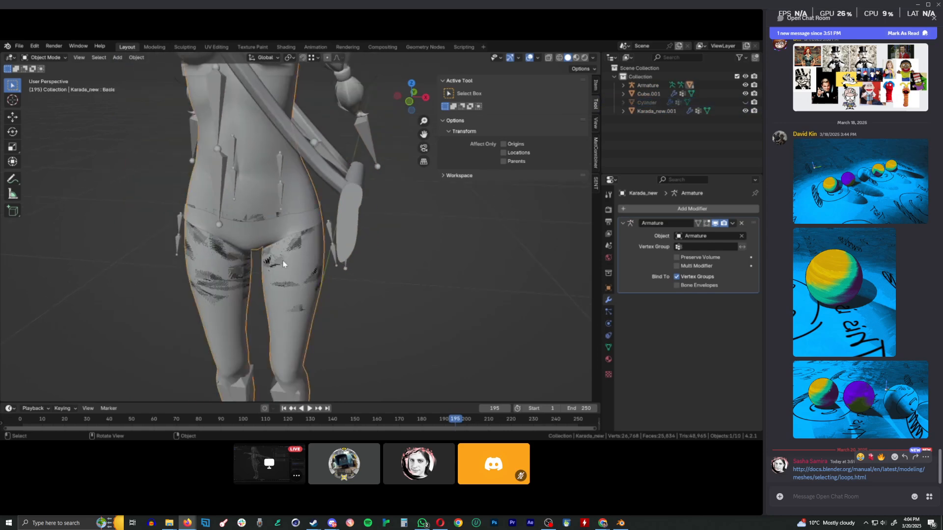
pyautogui.click(273, 254)
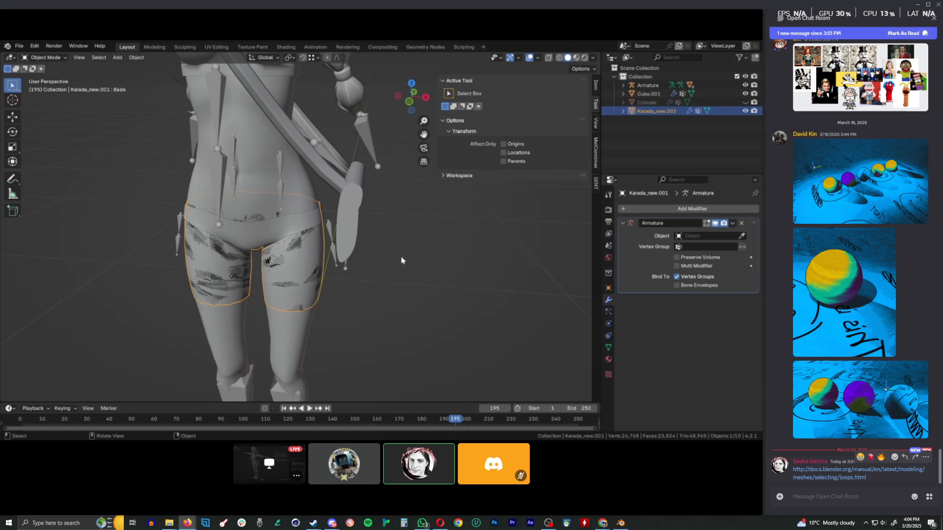
# - Enter Edit Mode on the shorts and select the entire mesh
pyautogui.press('Tab')
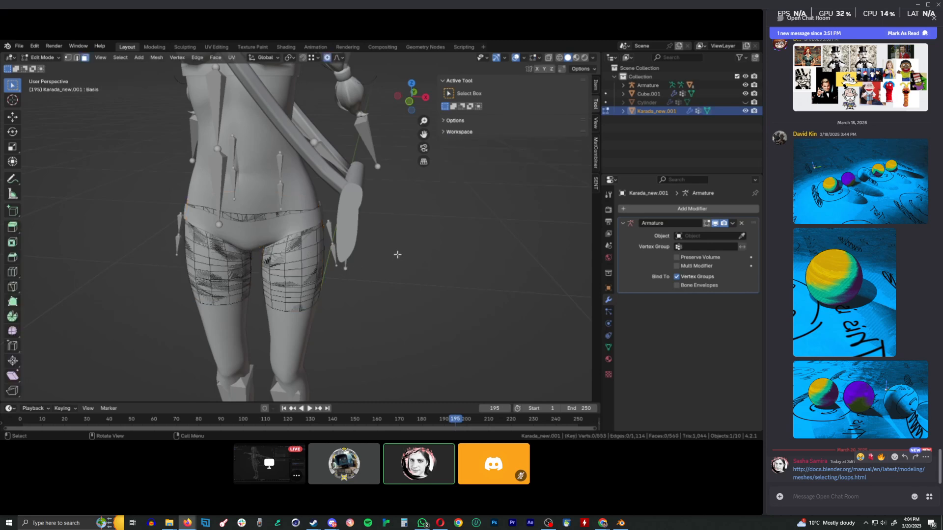
pyautogui.press('a')
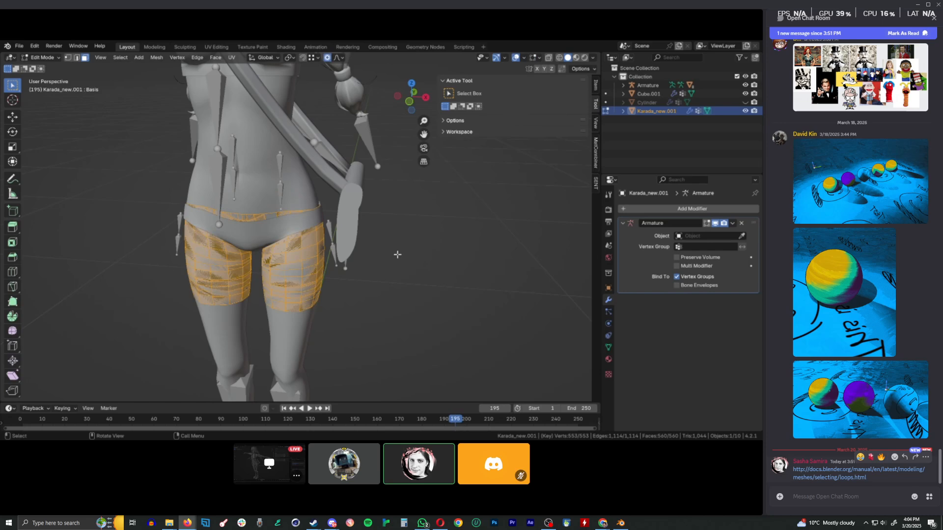
pyautogui.press('s')
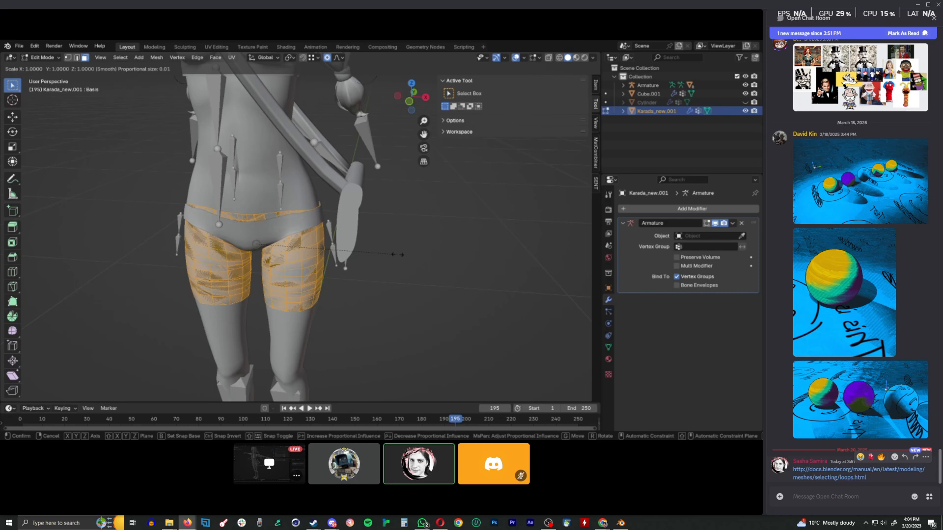
pyautogui.hotkey('shift', 'z')
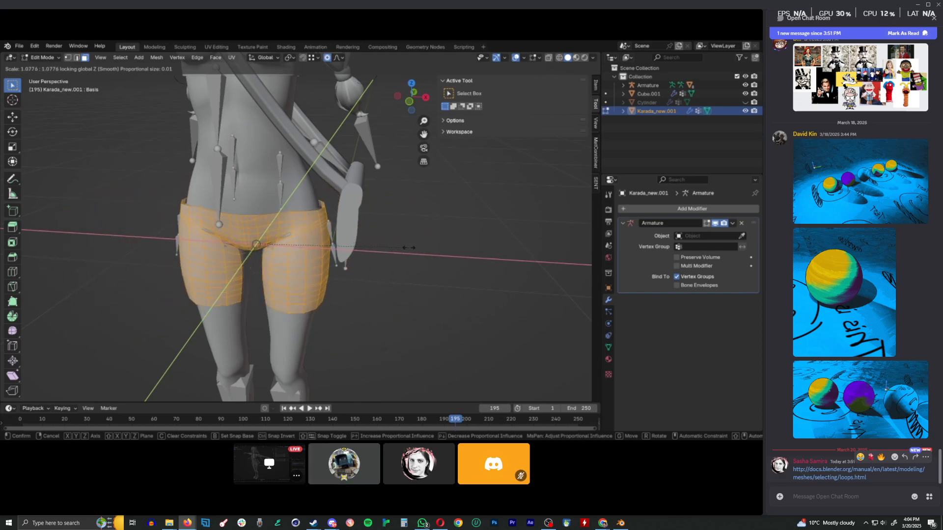
pyautogui.rightClick(401, 243)
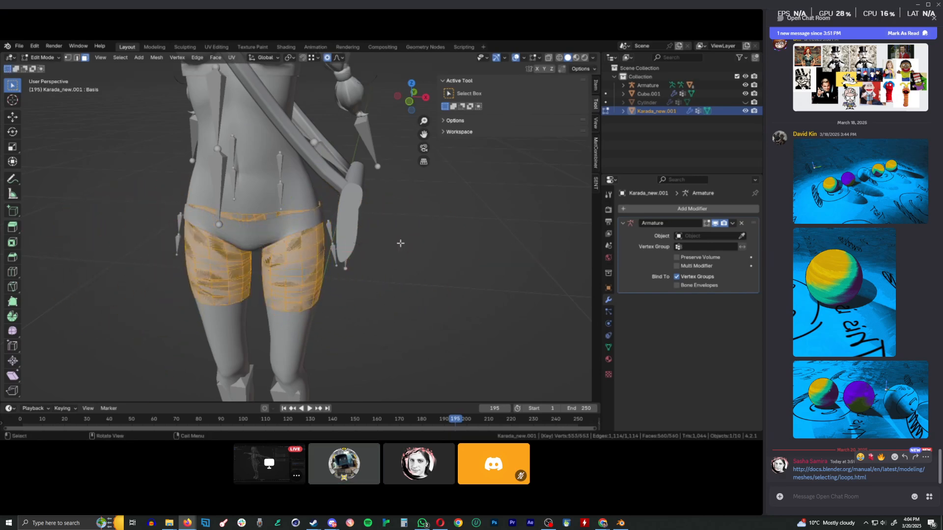
# - Scale the whole shorts mesh outward by about 1.029 in X and Y, leaving Z locked
pyautogui.press('s')
pyautogui.hotkey('shift', 'z')
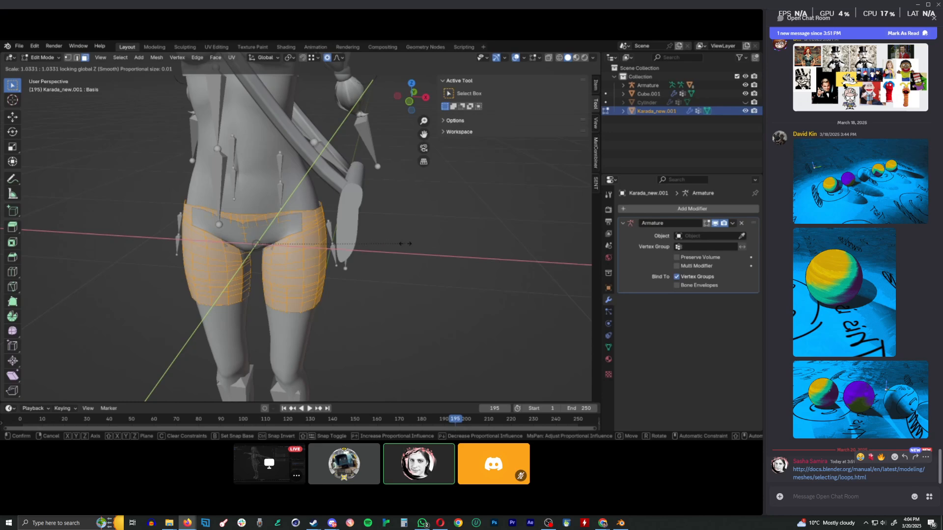
pyautogui.click(401, 243)
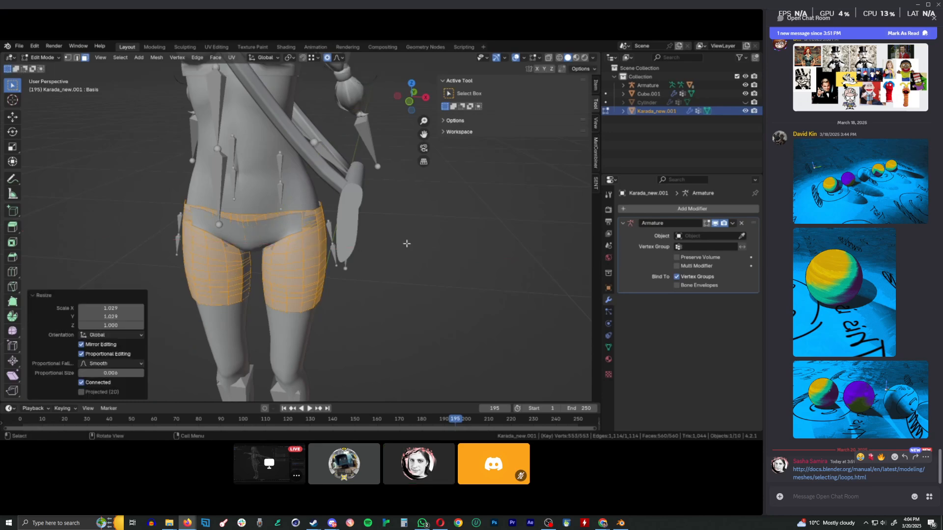
# - Select the vertical strip of inner-thigh faces on one leg of the shorts, from the crotch down to the hem
pyautogui.press('KP_1')
pyautogui.scroll(6, 404, 245)
pyautogui.keyDown('shift'); pyautogui.moveTo(206, 320); pyautogui.dragTo(264, 226, button='middle'); pyautogui.keyUp('shift')
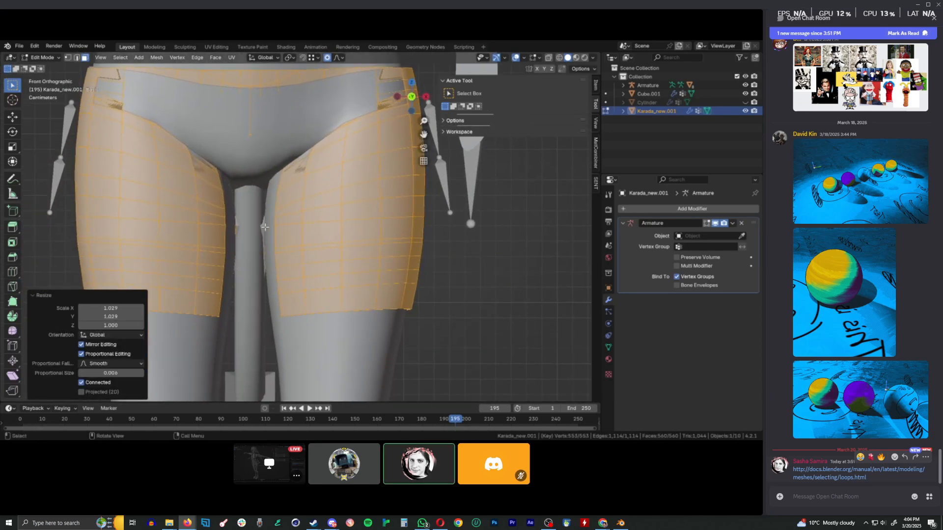
pyautogui.moveTo(250, 310); pyautogui.dragTo(209, 214, button='middle')
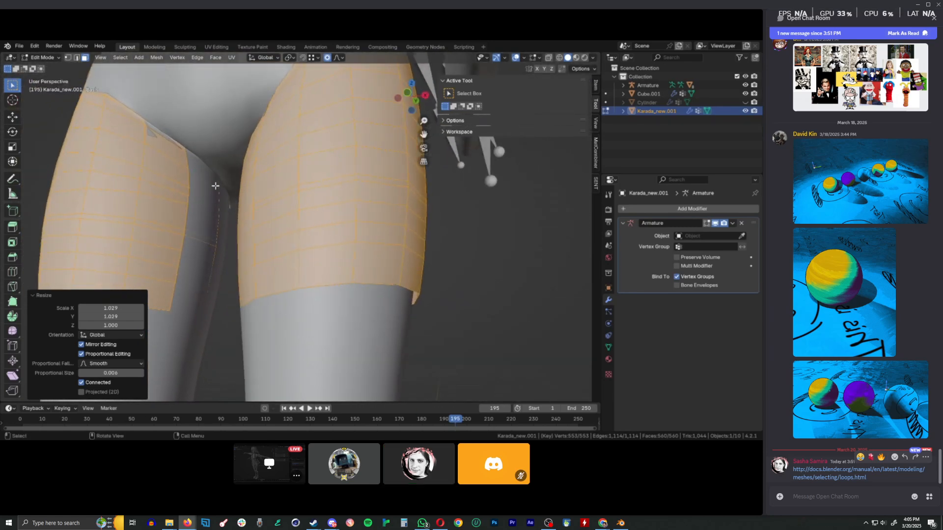
pyautogui.click(220, 196)
pyautogui.keyDown('ctrl'); pyautogui.click(205, 310); pyautogui.keyUp('ctrl')
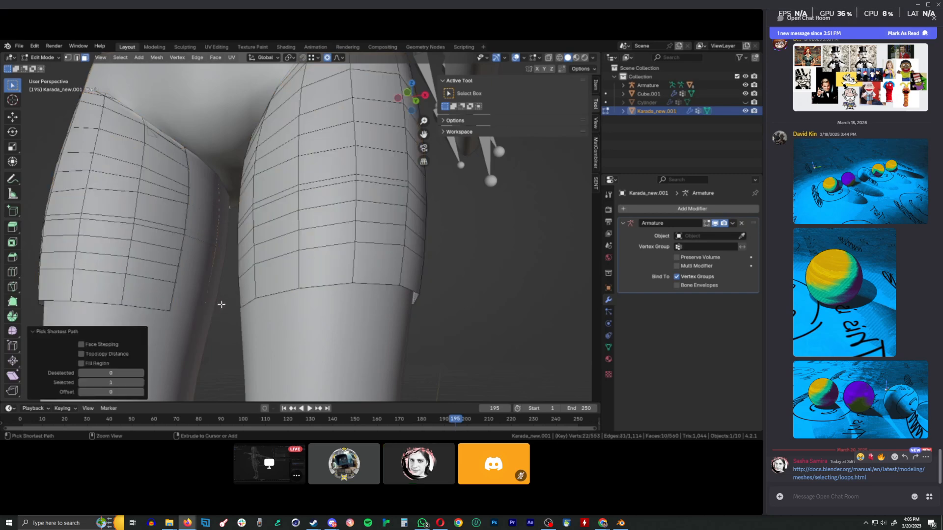
pyautogui.moveTo(224, 310); pyautogui.dragTo(262, 310, button='middle')
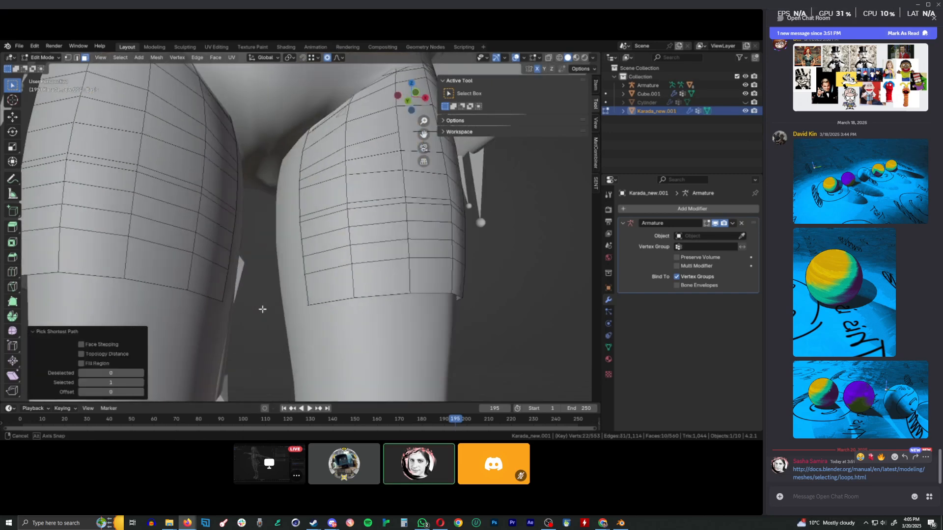
# - Try merging the selected inner-thigh faces into one and shifting it about 0.001 m along X, and undo both changes
pyautogui.press('y')
pyautogui.press('f')
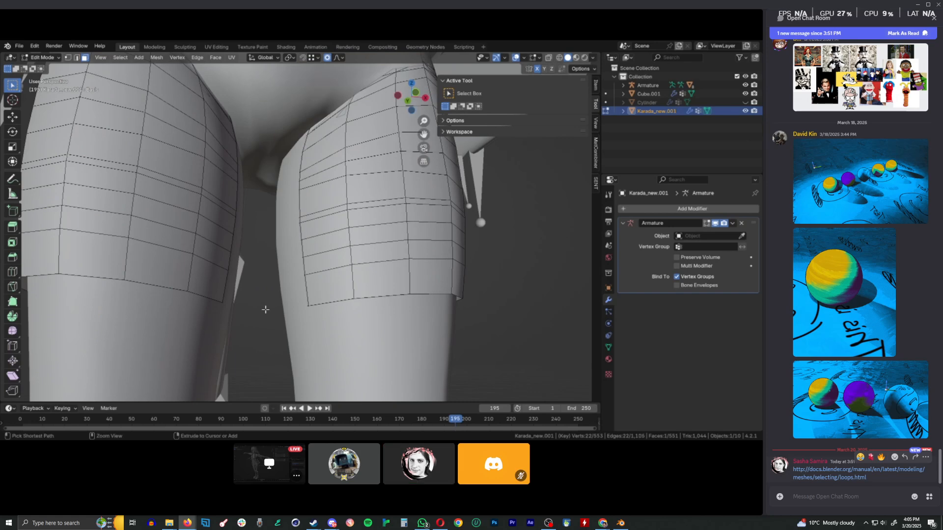
pyautogui.press('g')
pyautogui.press('x')
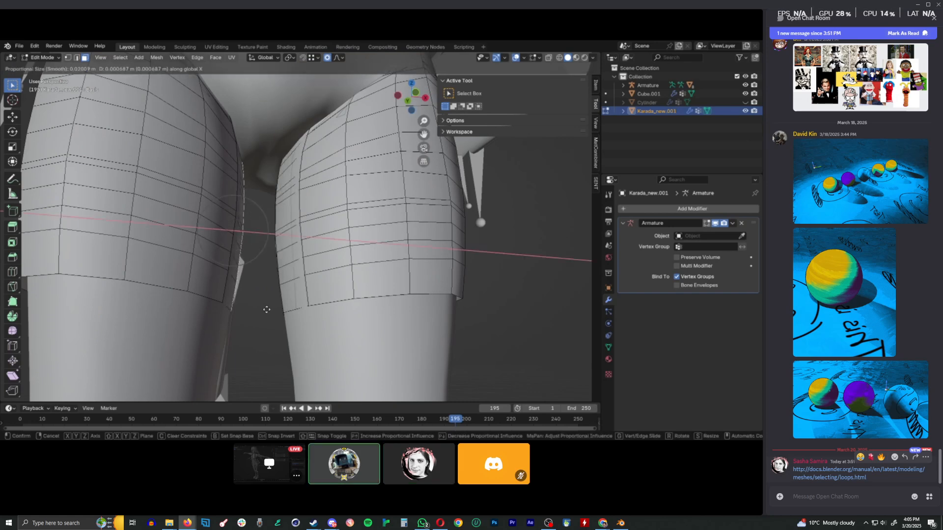
pyautogui.scroll(-10, 266, 310)
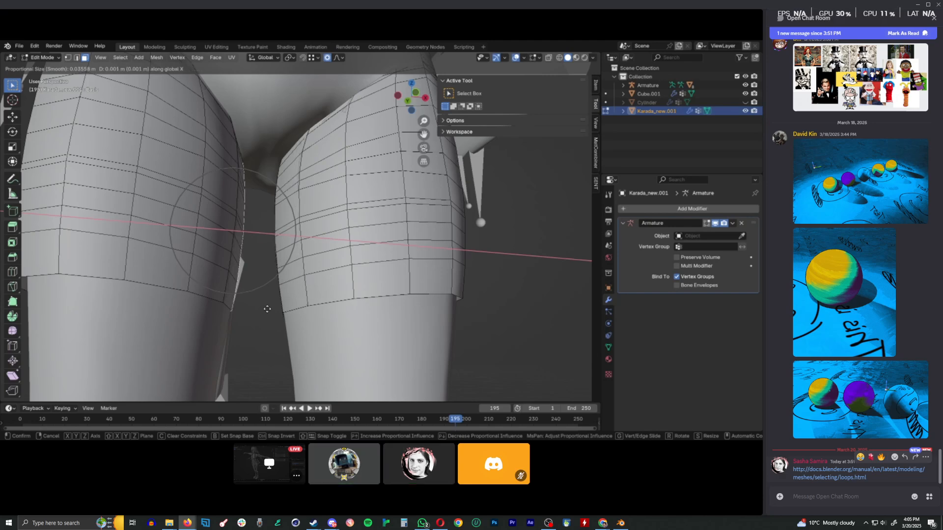
pyautogui.click(266, 309)
pyautogui.moveTo(266, 310); pyautogui.dragTo(249, 321, button='middle')
pyautogui.hotkey('ctrl', 'z')
pyautogui.hotkey('ctrl', 'z')
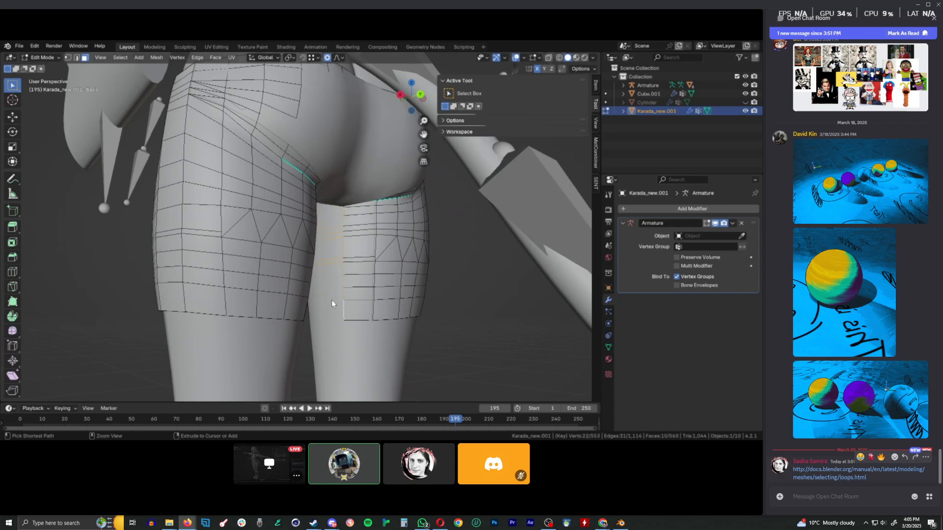
# - Extrude the inner-thigh faces in place and move them about 0.0009 m along X with proportional editing
pyautogui.moveTo(331, 300); pyautogui.dragTo(275, 312, button='middle')
pyautogui.press('e')
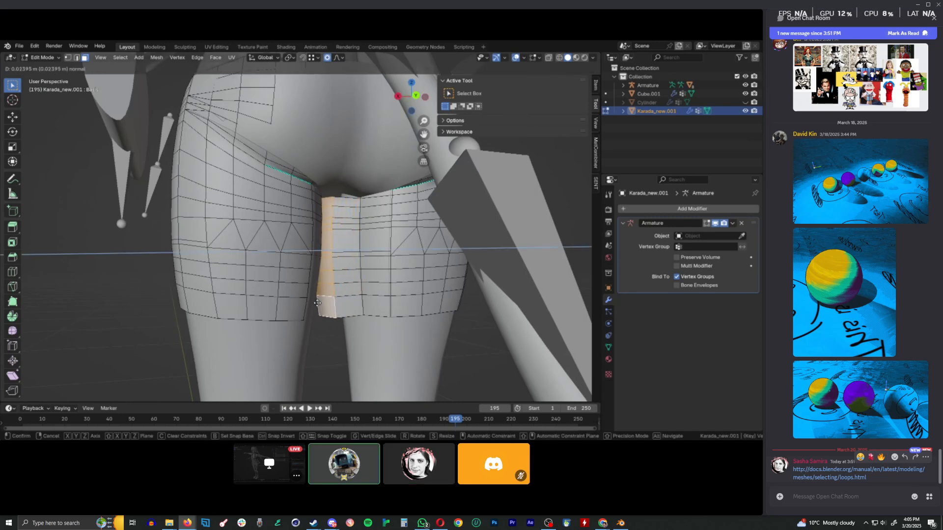
pyautogui.rightClick(322, 309)
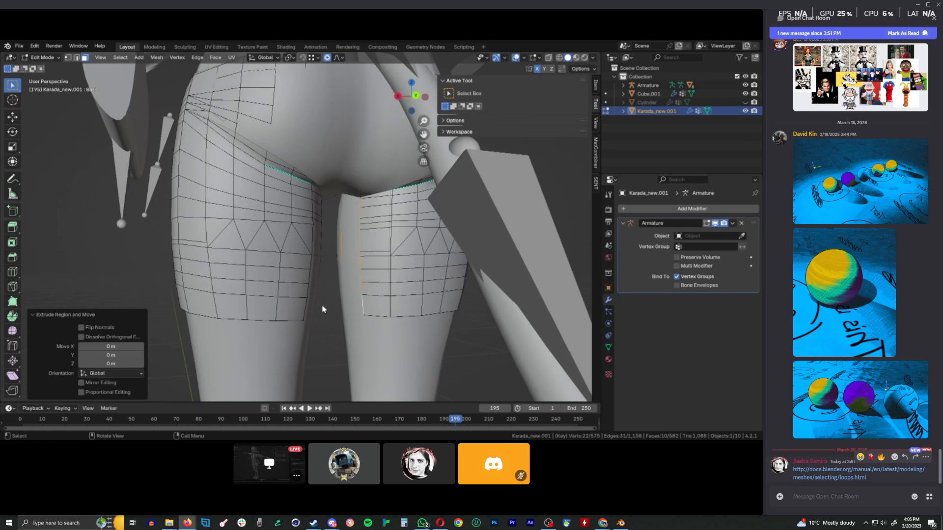
pyautogui.press('g')
pyautogui.rightClick(317, 307)
pyautogui.press('g')
pyautogui.press('x')
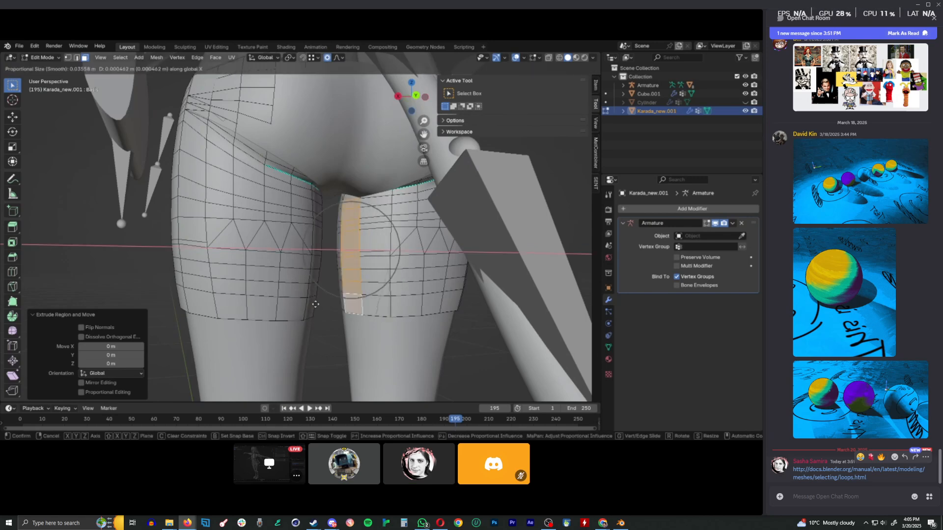
pyautogui.click(315, 305)
pyautogui.moveTo(315, 305); pyautogui.dragTo(482, 303, button='middle')
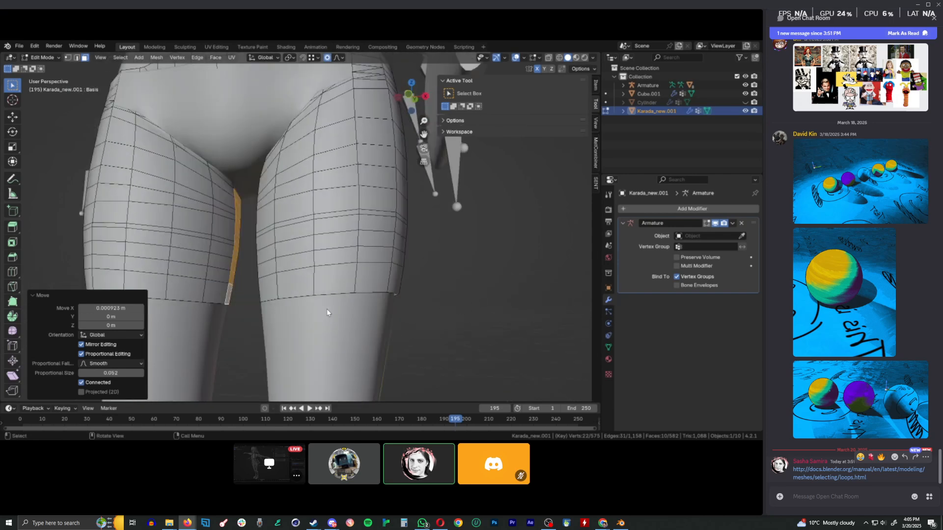
# - Pull the front-centre face of the shorts about 0.0027 m forward and adjust the front hip area along Y, using proportional editing
pyautogui.moveTo(327, 312)
pyautogui.mouseDown(button='middle')
pyautogui.moveTo(360, 322)
pyautogui.moveTo(314, 304)
pyautogui.mouseUp(button='middle')
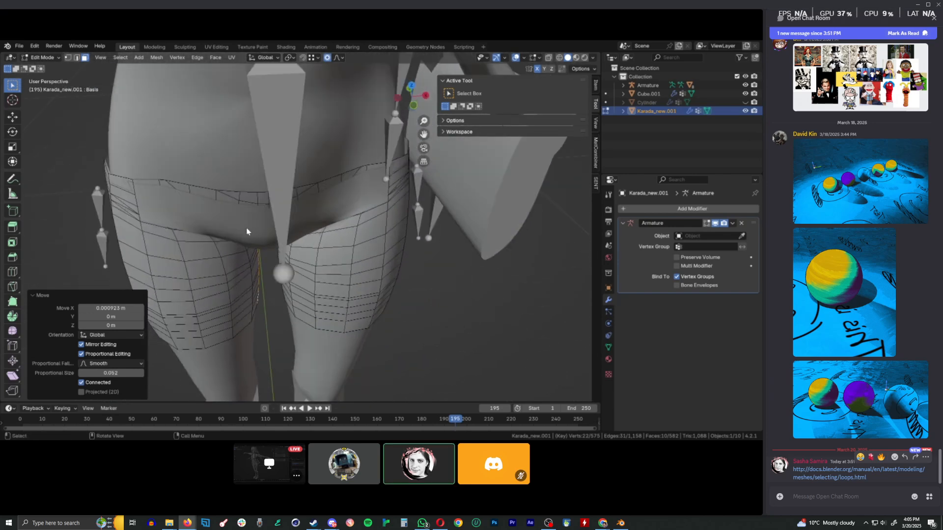
pyautogui.press('g')
pyautogui.press('y')
pyautogui.scroll(-8, 260, 222)
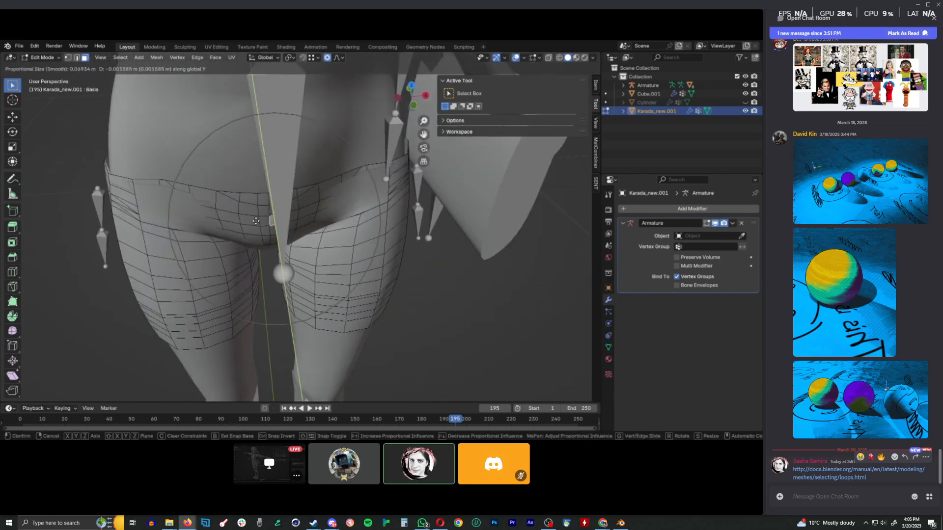
pyautogui.click(259, 224)
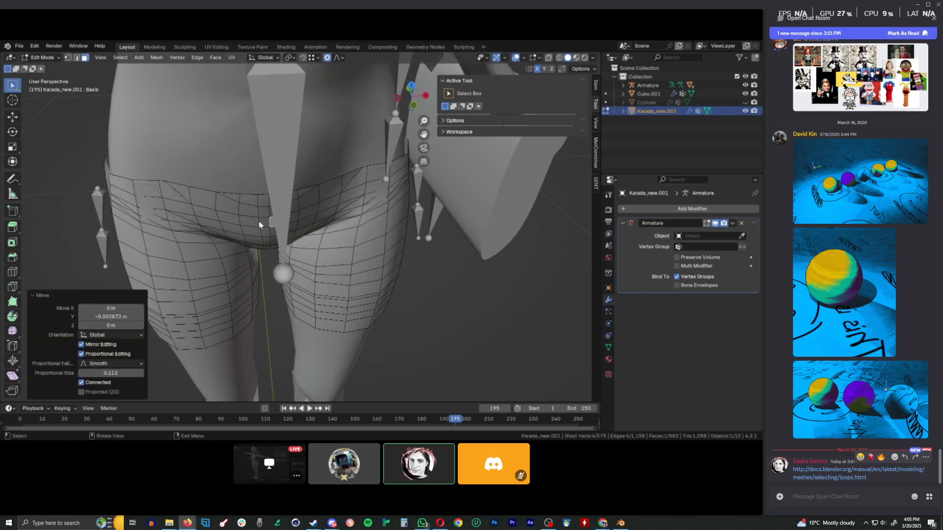
pyautogui.press('g')
pyautogui.press('y')
pyautogui.click(148, 207)
# - Move faces on the buttocks outward along Y with proportional editing, starting with about 0.0016 m
pyautogui.moveTo(147, 207); pyautogui.dragTo(278, 190, button='middle')
pyautogui.press('g')
pyautogui.press('y')
pyautogui.click(314, 167)
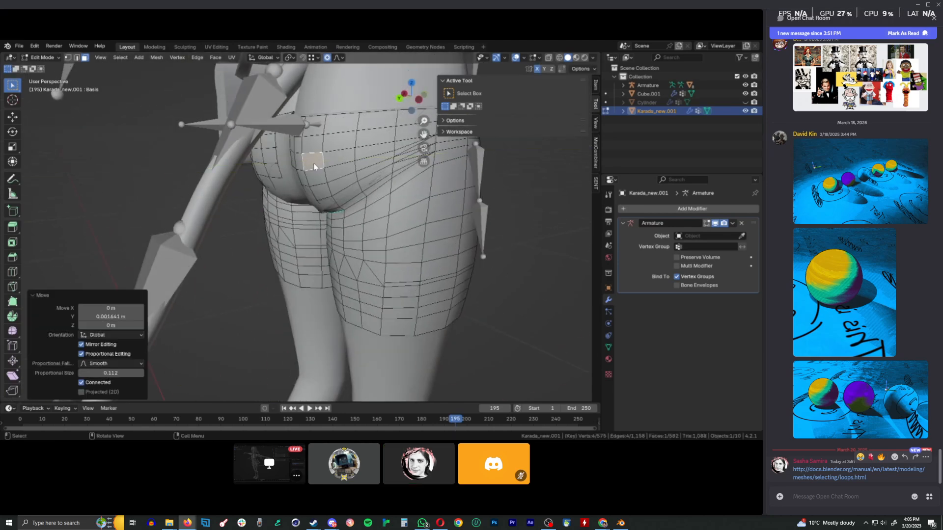
pyautogui.press('g')
pyautogui.press('y')
pyautogui.click(295, 178)
# - Lower the crotch face between the legs about 0.0042 m along Z with proportional editing
pyautogui.moveTo(294, 178); pyautogui.dragTo(330, 181, button='middle')
pyautogui.press('g')
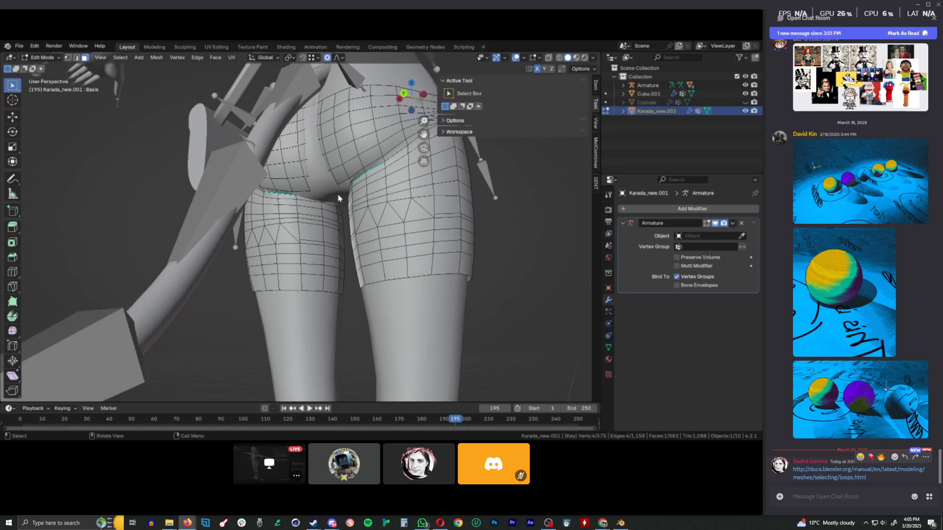
pyautogui.press('z')
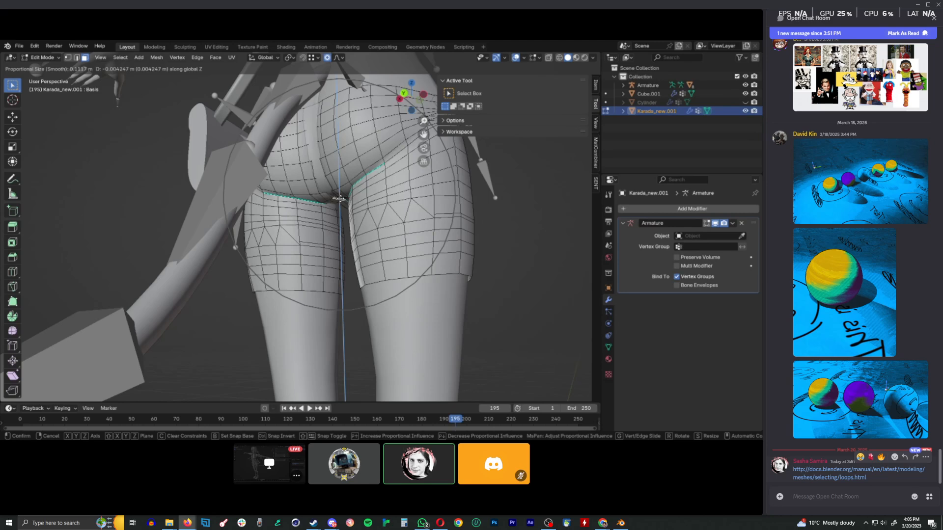
pyautogui.click(340, 198)
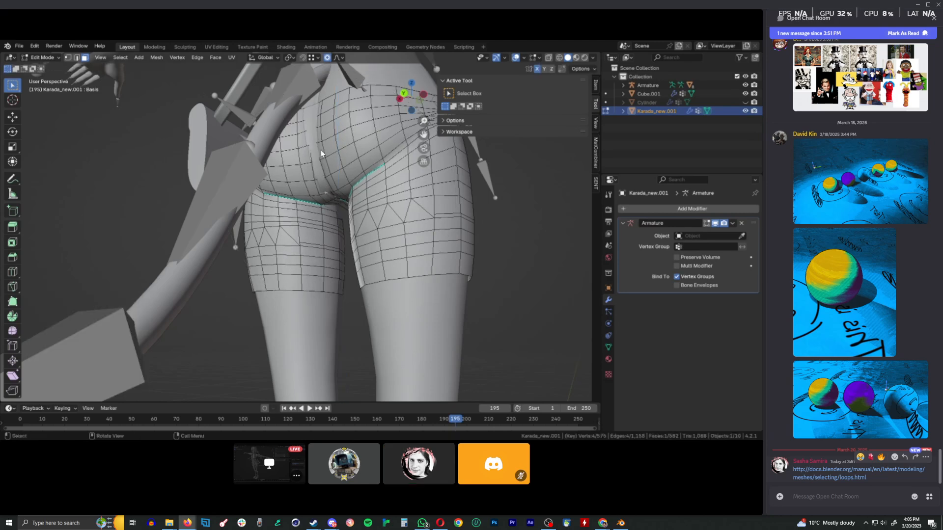
pyautogui.keyDown('ctrl'); pyautogui.click(313, 115); pyautogui.keyUp('ctrl')
pyautogui.press('g')
pyautogui.press('y')
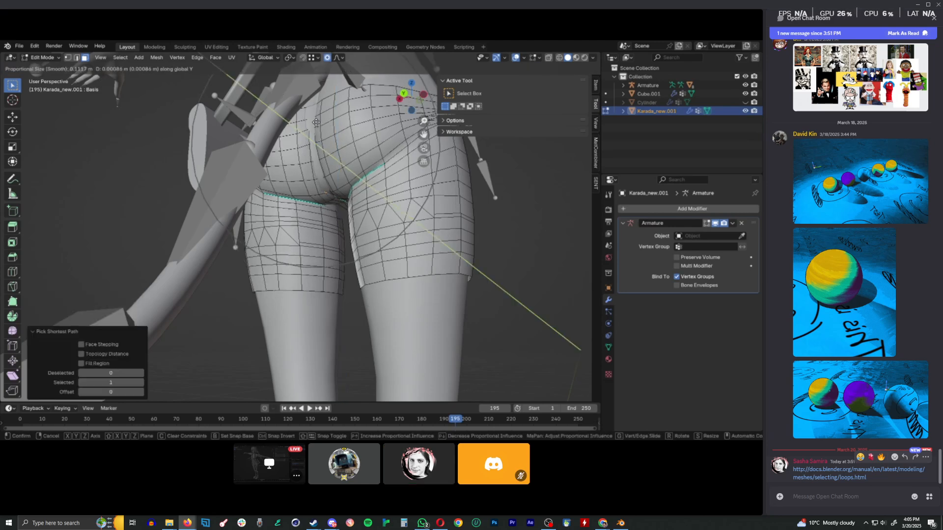
pyautogui.press('Escape')
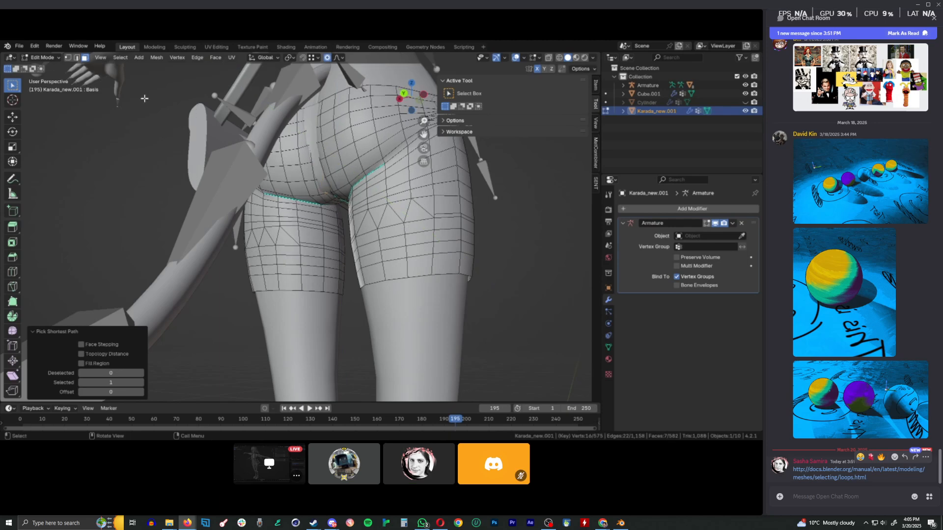
# - Return to Object Mode and hide the armature and the tail so the back of the shorts is unobstructed
pyautogui.moveTo(144, 99); pyautogui.dragTo(315, 142, button='middle')
pyautogui.press('Tab')
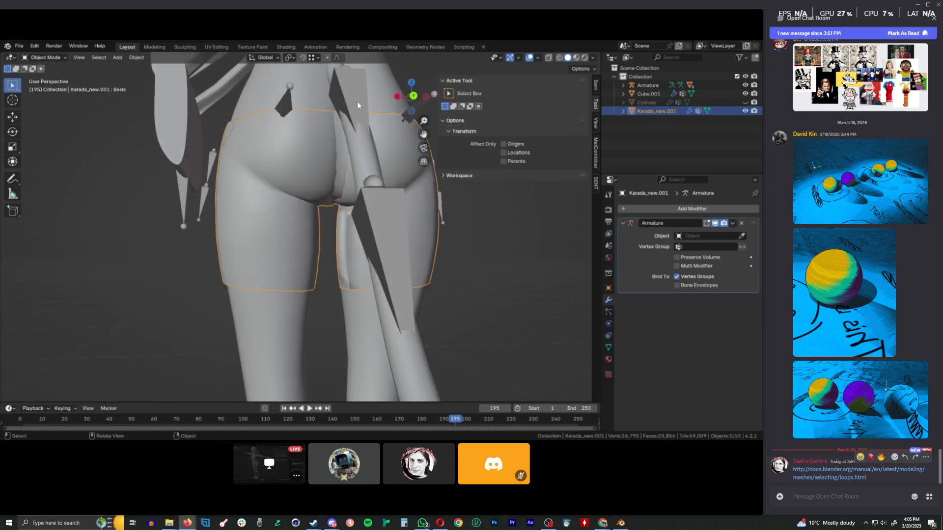
pyautogui.click(357, 100)
pyautogui.press('h')
pyautogui.click(358, 114)
pyautogui.press('h')
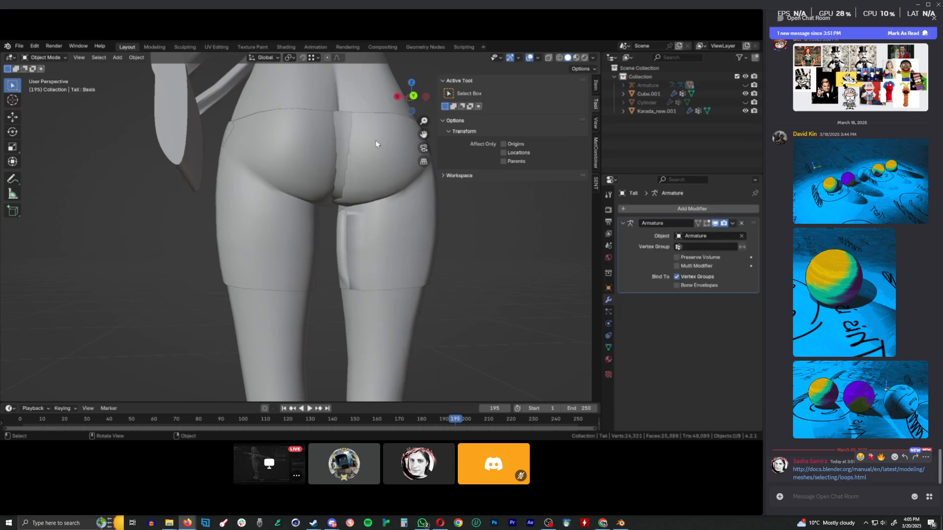
# - In the shorts' Edit Mode, select the edge path down the buttock crease with edge selection and fill it with a face
pyautogui.click(357, 117)
pyautogui.press('Tab')
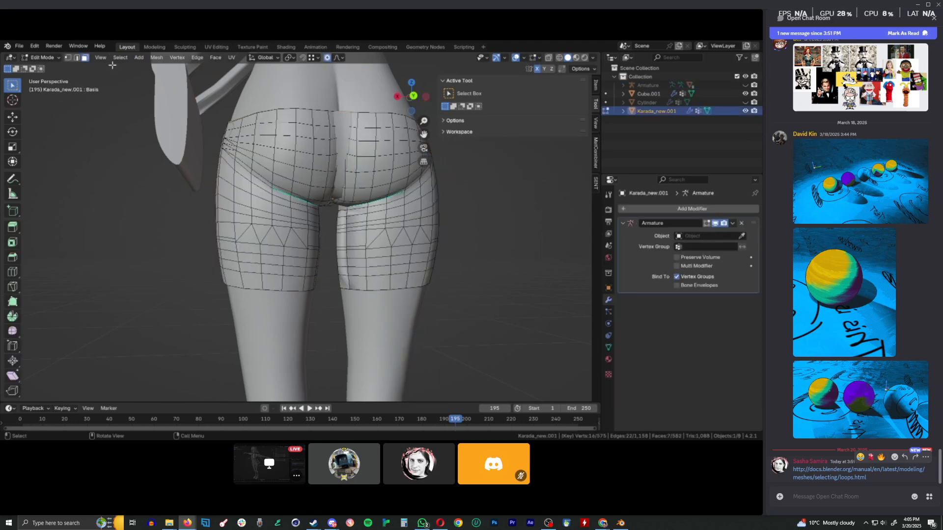
pyautogui.click(76, 58)
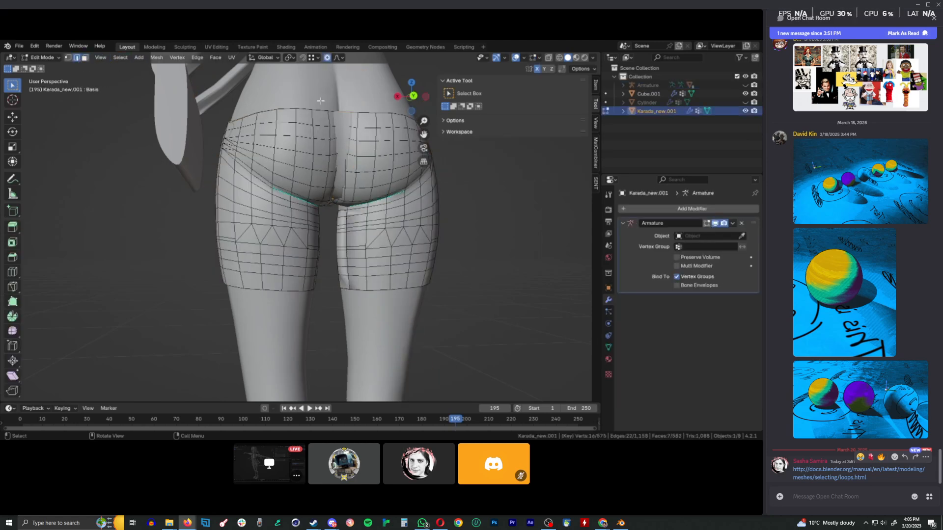
pyautogui.keyDown('ctrl'); pyautogui.click(336, 196); pyautogui.keyUp('ctrl')
pyautogui.press('f')
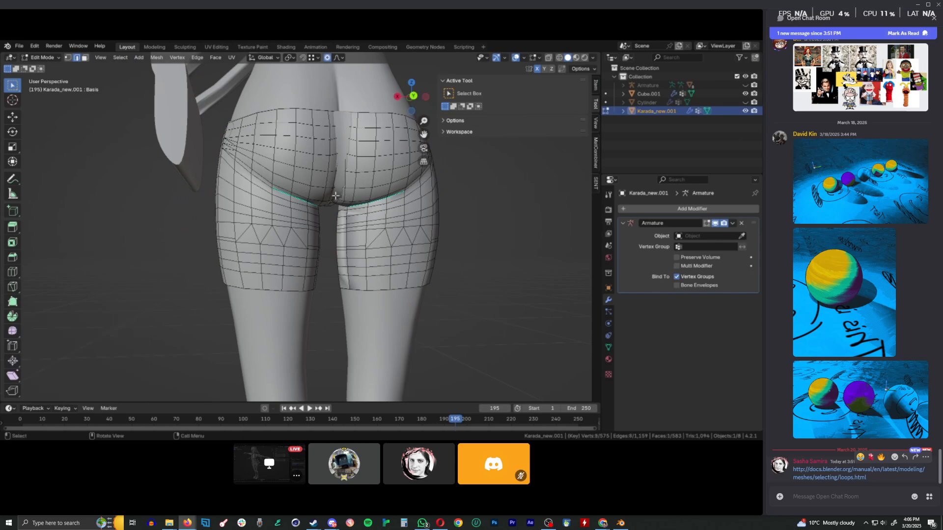
# - Move the selected buttock-crease edges about 0.0037 m outward along Y with proportional editing
pyautogui.press('g')
pyautogui.press('y')
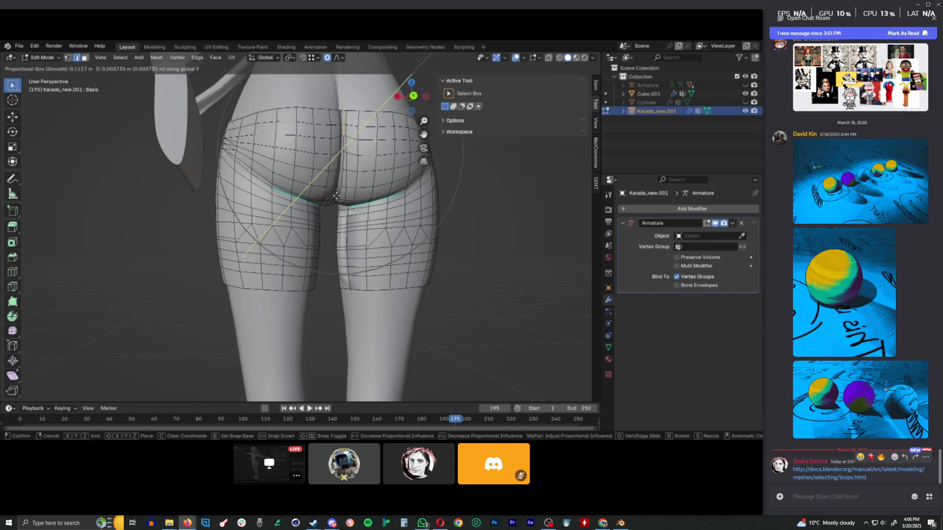
pyautogui.click(338, 196)
pyautogui.moveTo(338, 196); pyautogui.dragTo(161, 240, button='middle')
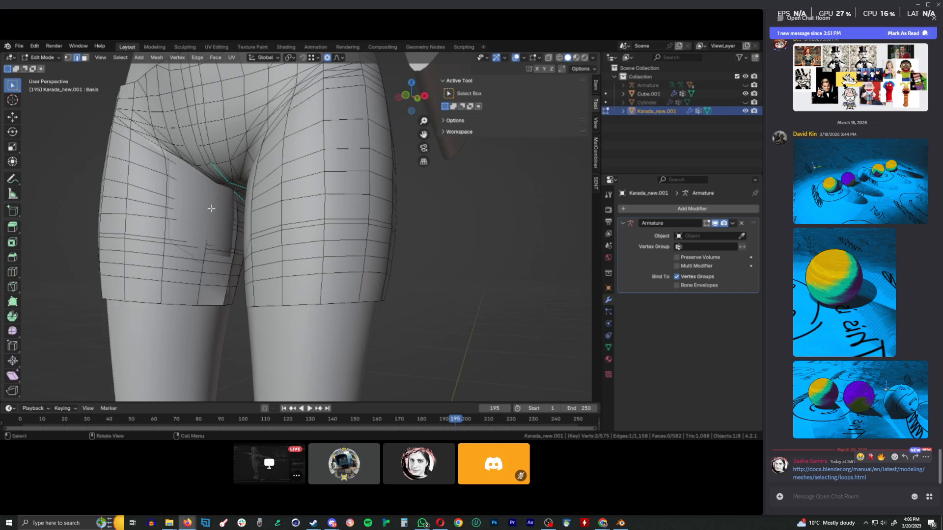
pyautogui.press('g')
pyautogui.press('x')
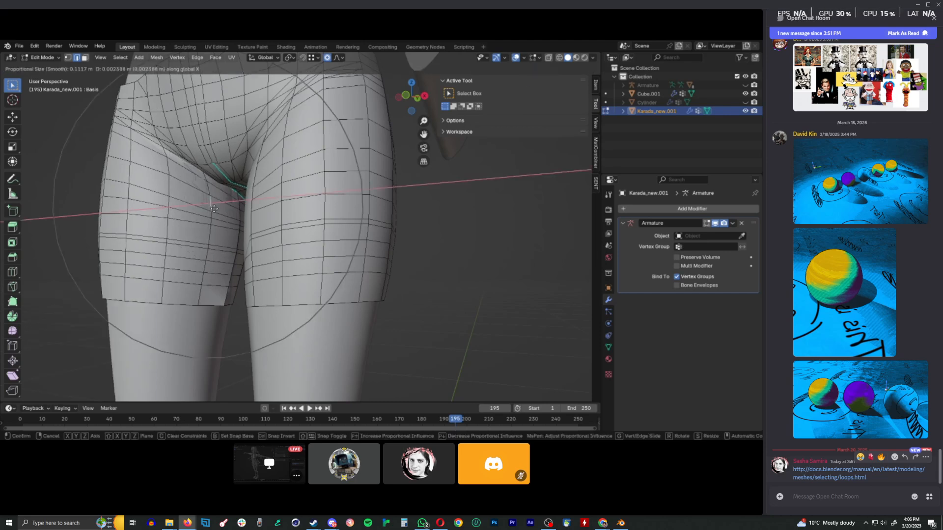
pyautogui.click(132, 142)
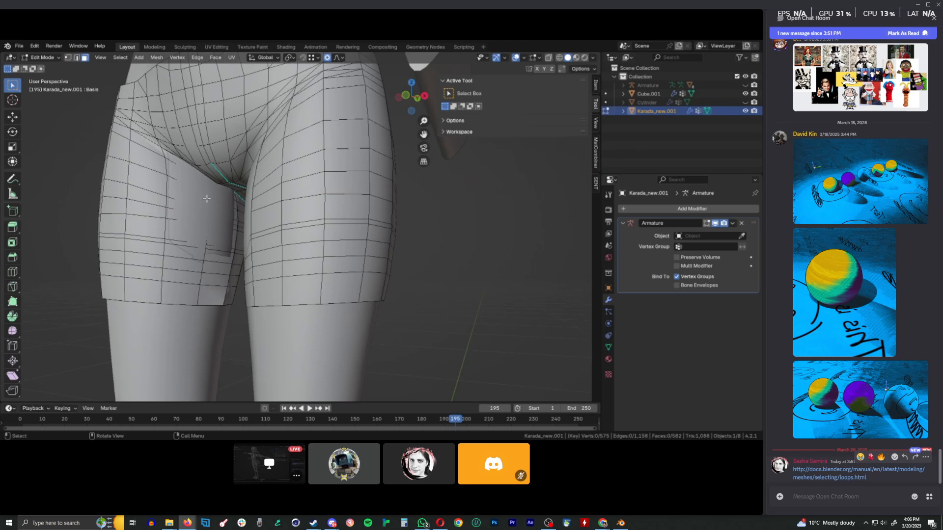
pyautogui.press('x')
pyautogui.press('Escape')
# - Push two inner-thigh faces near the crotch along X, the upper one about 0.0021 m with the proportional size reduced to about 0.036 m
pyautogui.click(204, 199)
pyautogui.press('g')
pyautogui.press('x')
pyautogui.click(210, 189)
pyautogui.press('g')
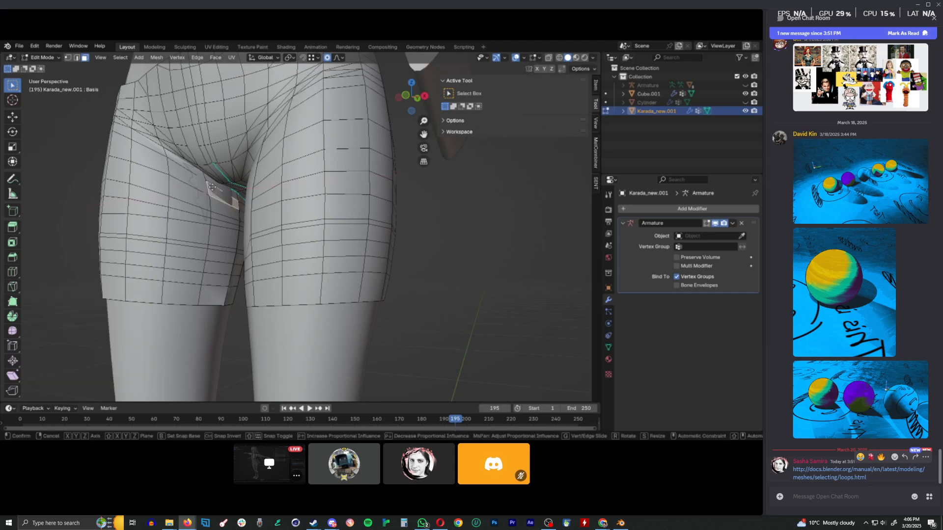
pyautogui.press('x')
pyautogui.scroll(5, 212, 188)
pyautogui.scroll(4, 212, 188)
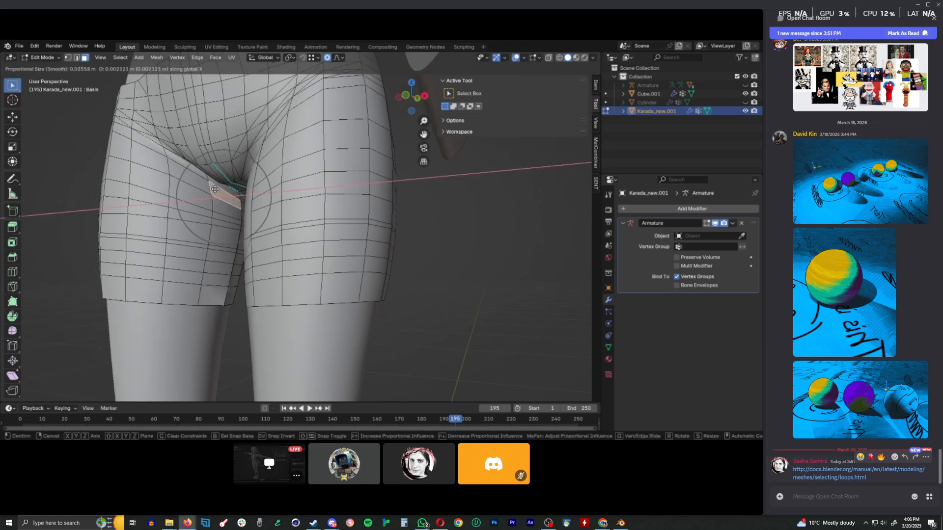
pyautogui.click(215, 189)
# - Push the opposite leg's inner-thigh faces out along X one by one with proportional editing, ending about -0.0032 m beside the crotch
pyautogui.moveTo(216, 189); pyautogui.dragTo(318, 212, button='middle')
pyautogui.click(318, 212)
pyautogui.press('g')
pyautogui.press('x')
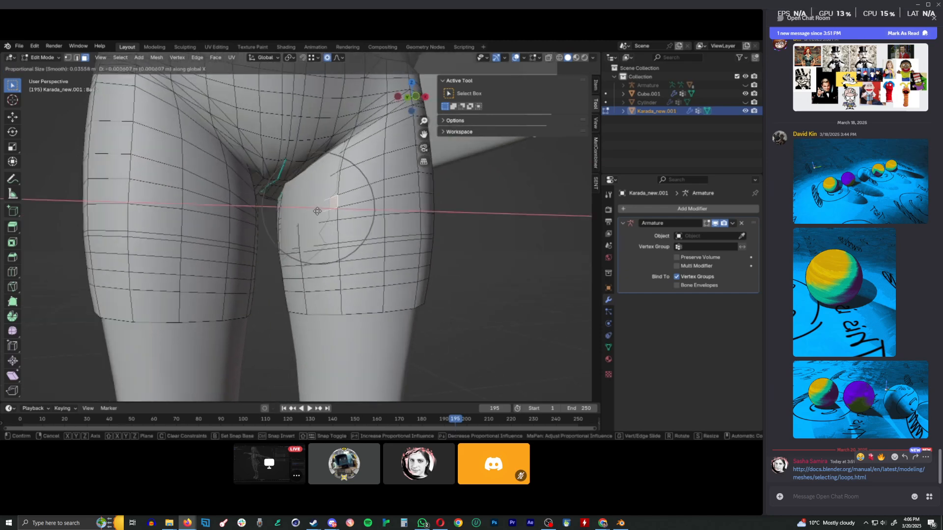
pyautogui.click(314, 211)
pyautogui.click(308, 181)
pyautogui.press('g')
pyautogui.press('x')
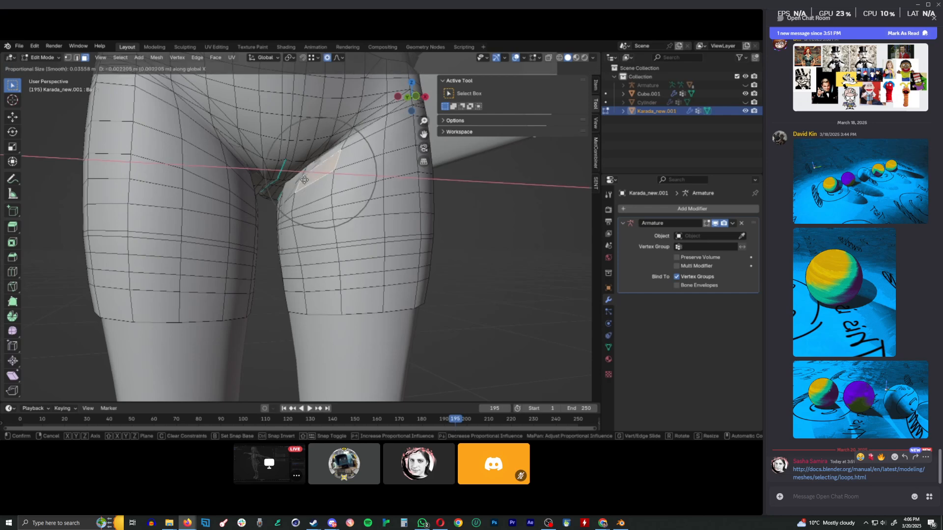
pyautogui.click(294, 184)
pyautogui.click(289, 186)
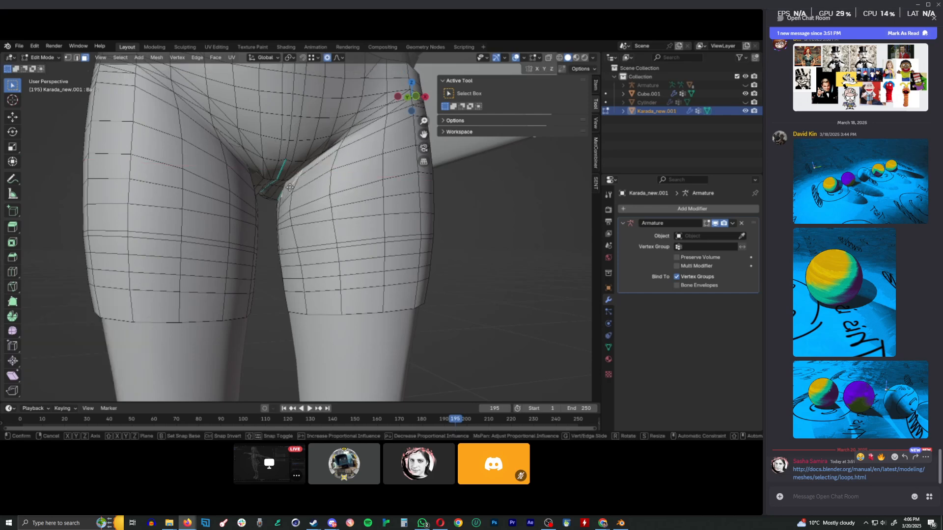
pyautogui.press('g')
pyautogui.press('x')
pyautogui.click(289, 186)
# - In Sculpt Mode, even out the shorts' buttocks, back inner thigh and hip with the Flatten/Contrast brush at 186 px radius and 0.5 strength
pyautogui.moveTo(285, 188); pyautogui.dragTo(260, 224, button='middle')
pyautogui.scroll(-5, 265, 222)
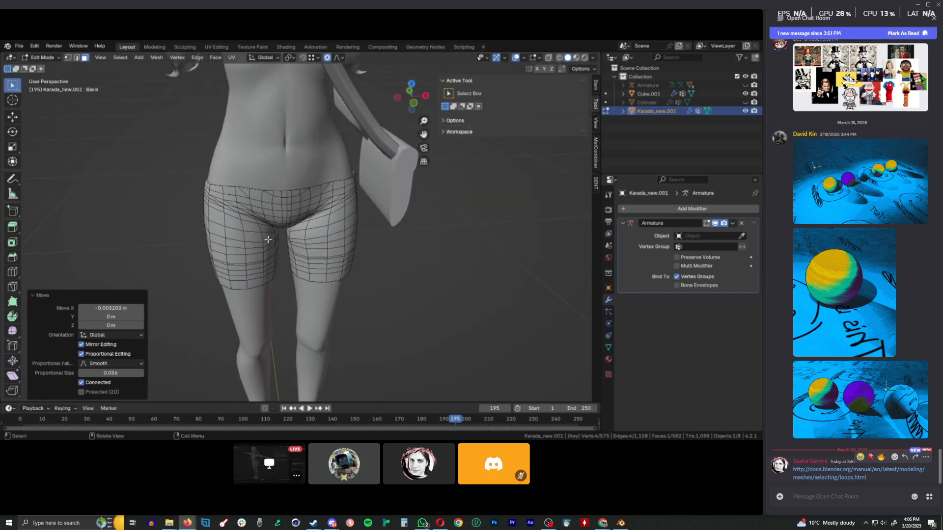
pyautogui.hotkey('ctrl', 'Tab')
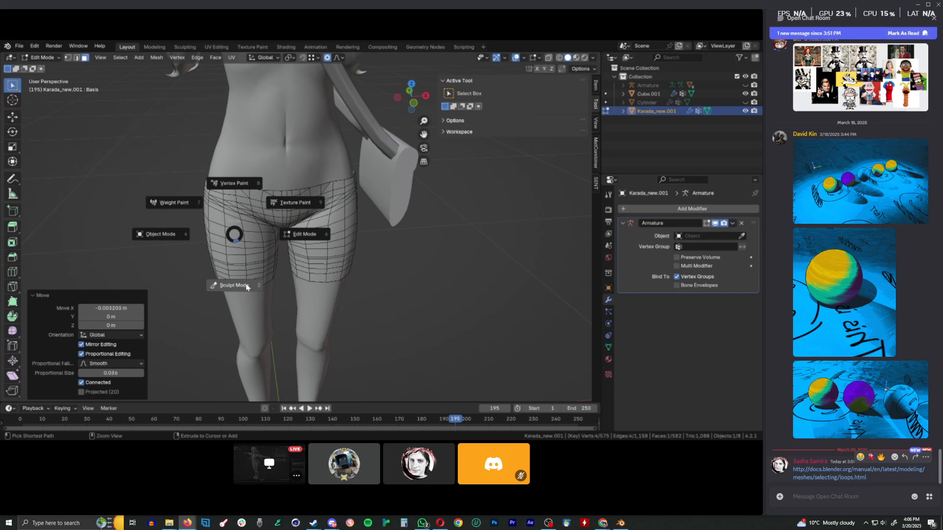
pyautogui.click(230, 278)
pyautogui.moveTo(168, 270); pyautogui.dragTo(379, 210, button='middle')
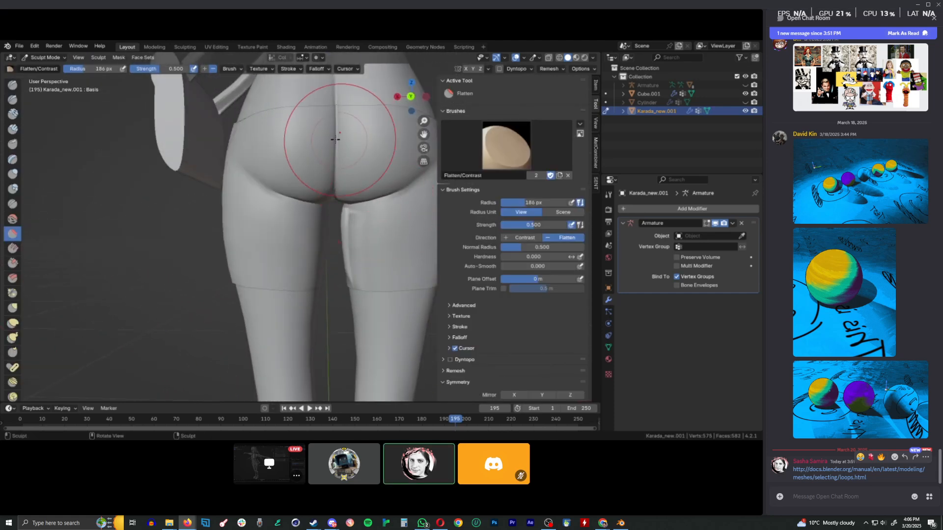
pyautogui.moveTo(363, 158); pyautogui.dragTo(334, 127)
pyautogui.moveTo(334, 127); pyautogui.dragTo(331, 135, button='middle')
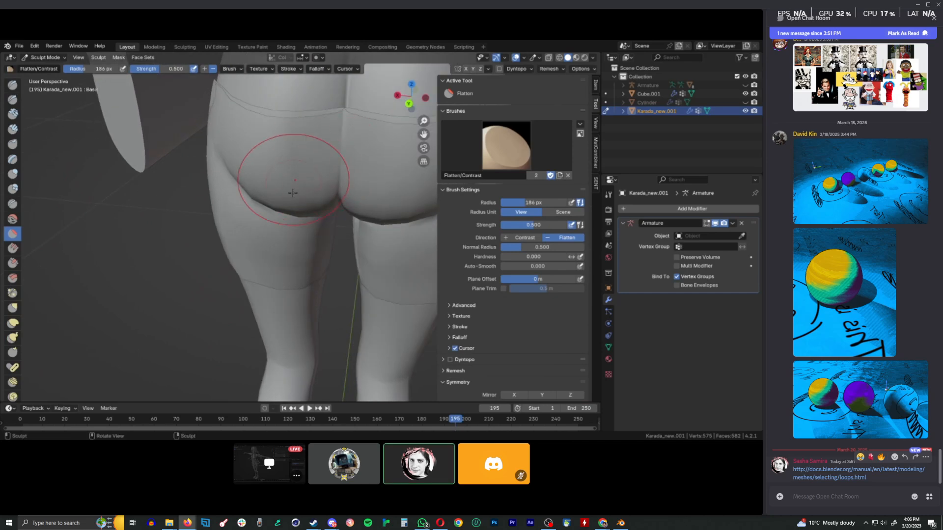
pyautogui.scroll(-1, 289, 196)
pyautogui.moveTo(289, 199); pyautogui.dragTo(294, 154, button='middle')
pyautogui.moveTo(278, 180); pyautogui.dragTo(296, 204)
pyautogui.moveTo(338, 206); pyautogui.dragTo(368, 207, button='middle')
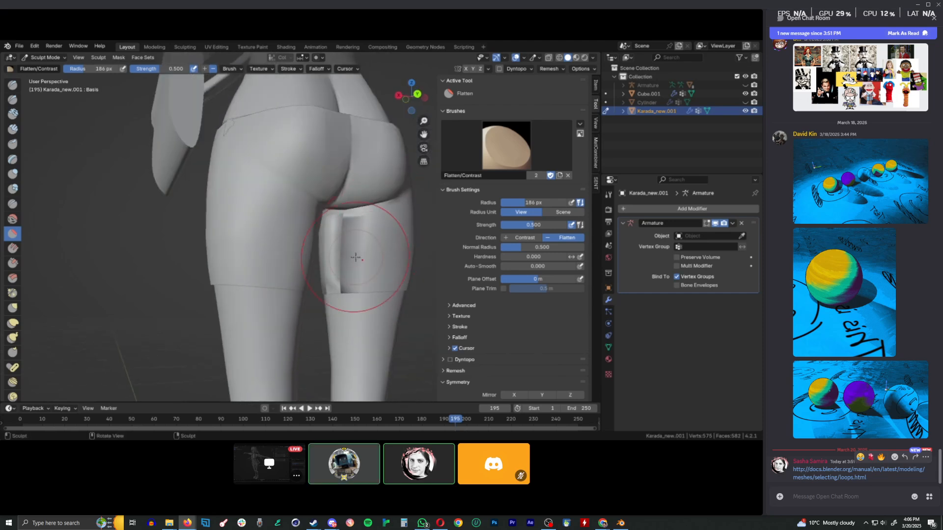
pyautogui.moveTo(362, 249); pyautogui.dragTo(354, 264)
pyautogui.moveTo(354, 264)
pyautogui.mouseDown(button='middle')
pyautogui.moveTo(373, 251)
pyautogui.moveTo(304, 272)
pyautogui.mouseUp(button='middle')
pyautogui.moveTo(378, 147); pyautogui.dragTo(339, 180, button='middle')
pyautogui.moveTo(246, 169); pyautogui.dragTo(243, 167)
pyautogui.moveTo(242, 167)
pyautogui.mouseDown(button='middle')
pyautogui.moveTo(301, 211)
pyautogui.moveTo(315, 185)
pyautogui.mouseUp(button='middle')
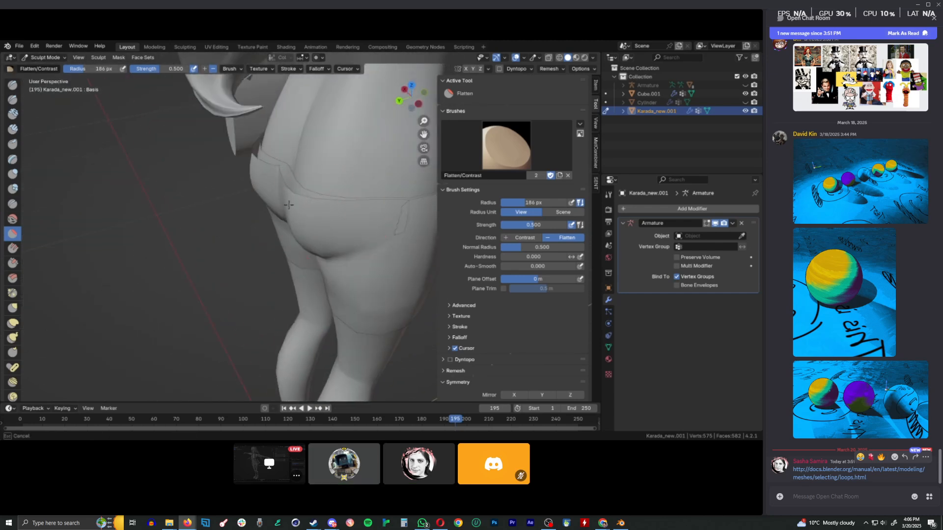
# - Return the shorts to Edit Mode and select a face on one buttock from the back
pyautogui.moveTo(333, 222); pyautogui.dragTo(374, 219, button='middle')
pyautogui.press('Tab')
pyautogui.click(372, 181)
# - Try to move one face on each buttock along Y with a proportional size of about 0.10 m, and undo it
pyautogui.press('g')
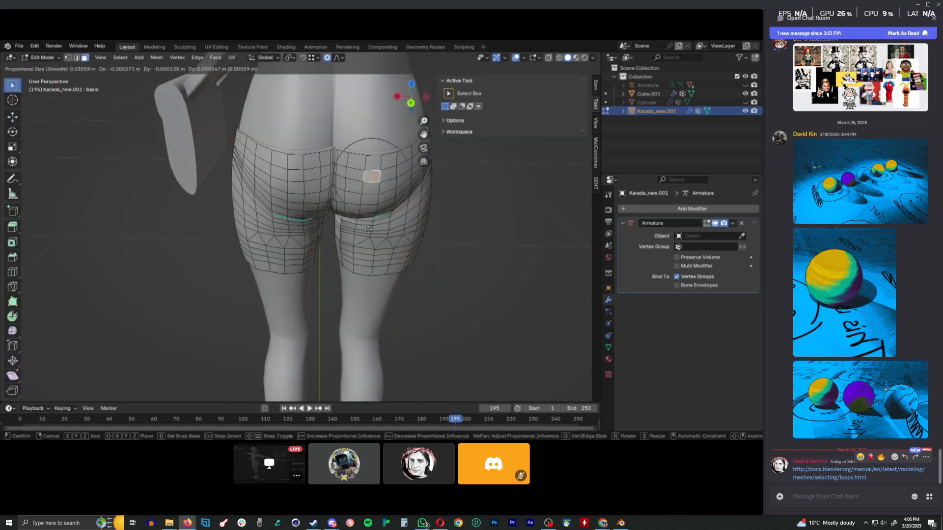
pyautogui.rightClick(351, 223)
pyautogui.keyDown('shift'); pyautogui.click(291, 180); pyautogui.keyUp('shift')
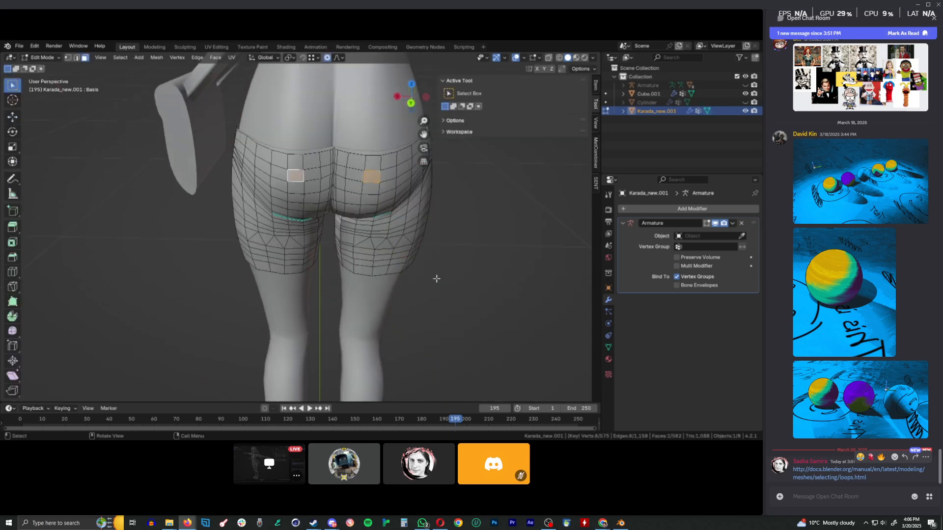
pyautogui.press('g')
pyautogui.press('y')
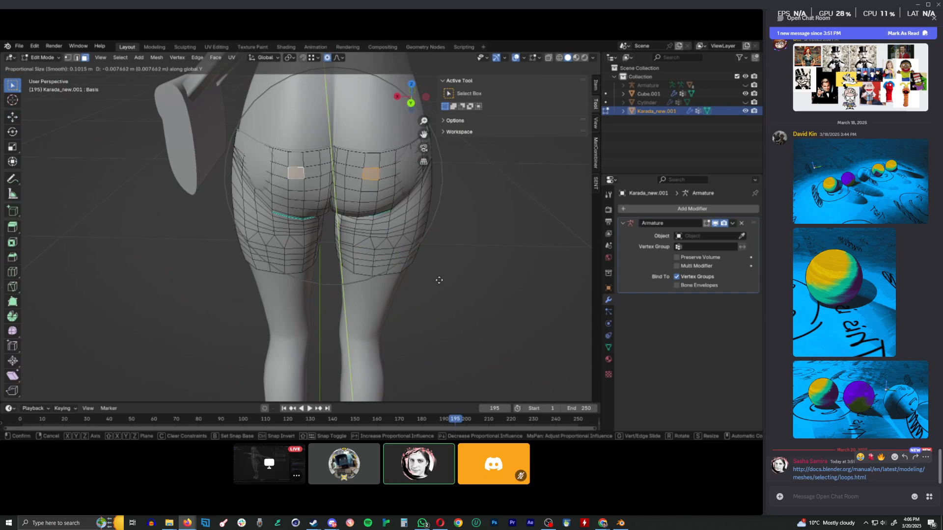
pyautogui.click(438, 279)
pyautogui.hotkey('ctrl', 'z')
pyautogui.hotkey('ctrl', 'z')
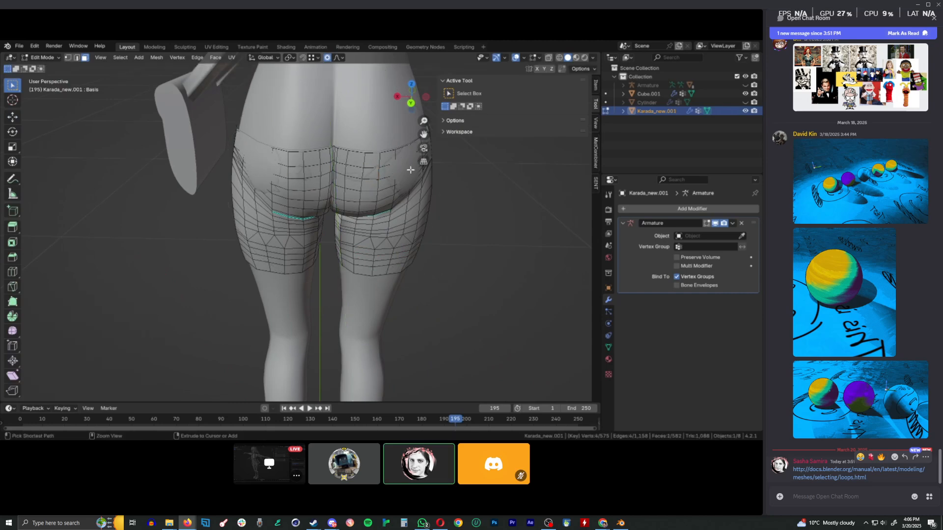
# - Select the strip of faces across both buttocks and move it about 0.0035 m outward along Y with proportional editing
pyautogui.keyDown('ctrl'); pyautogui.click(414, 164); pyautogui.keyUp('ctrl')
pyautogui.press('g')
pyautogui.press('y')
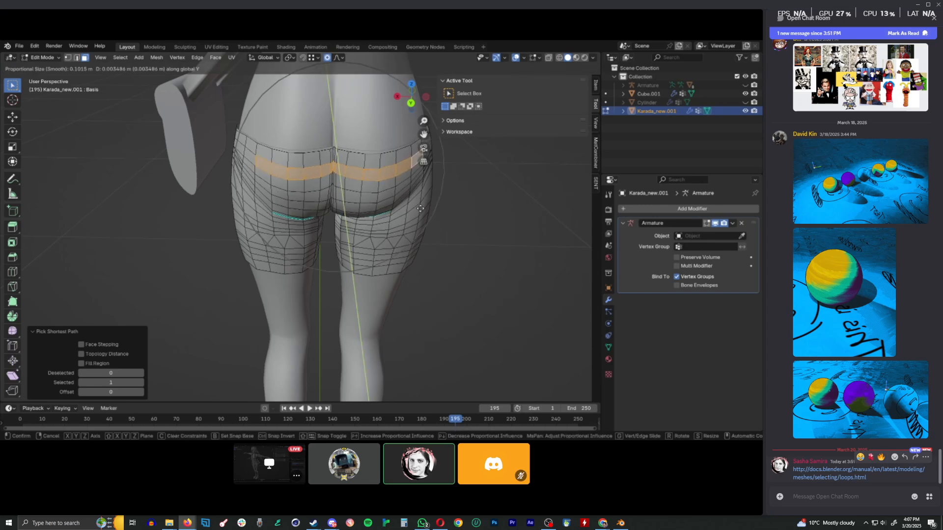
pyautogui.click(420, 274)
# - From the front view with X-ray on, select the outermost hem edges of both shorts legs in edge selection
pyautogui.scroll(-1, 419, 274)
pyautogui.moveTo(419, 274); pyautogui.dragTo(341, 260, button='middle')
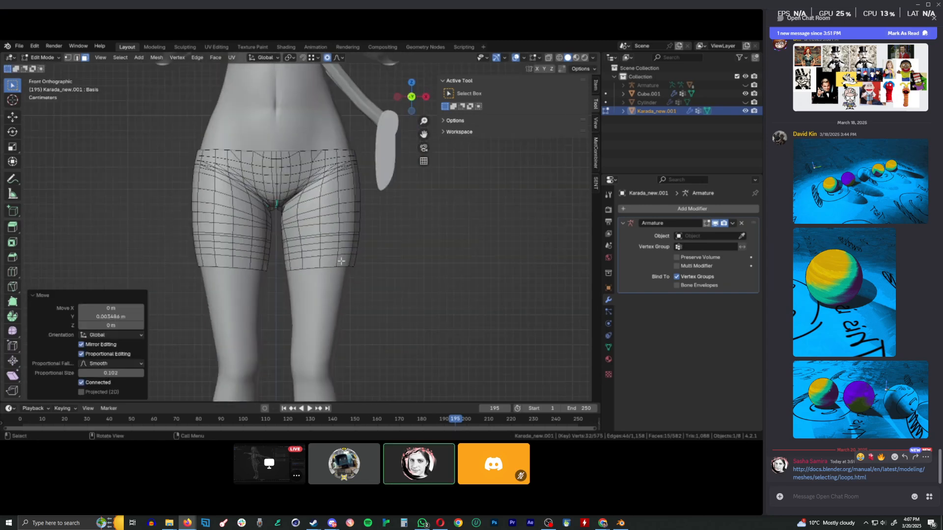
pyautogui.press('Tab')
pyautogui.press('Tab')
pyautogui.scroll(3, 427, 180)
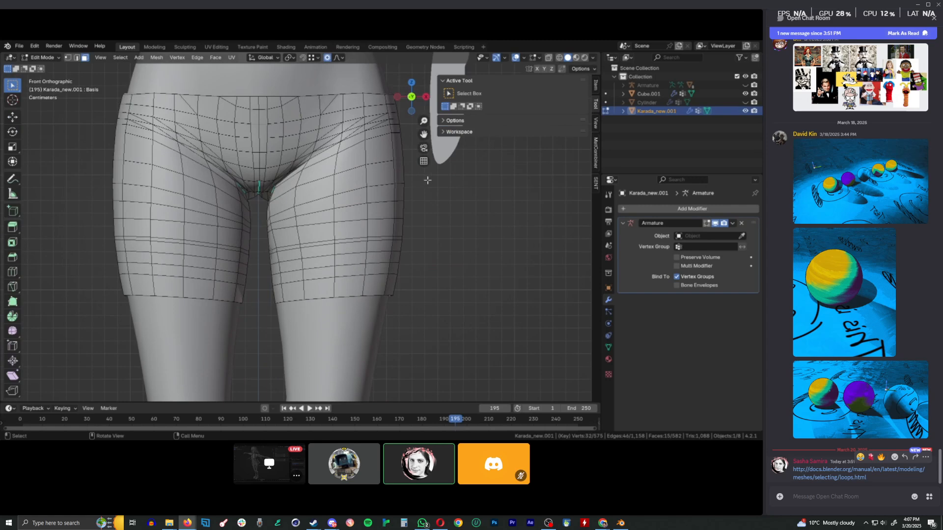
pyautogui.hotkey('alt', 'z')
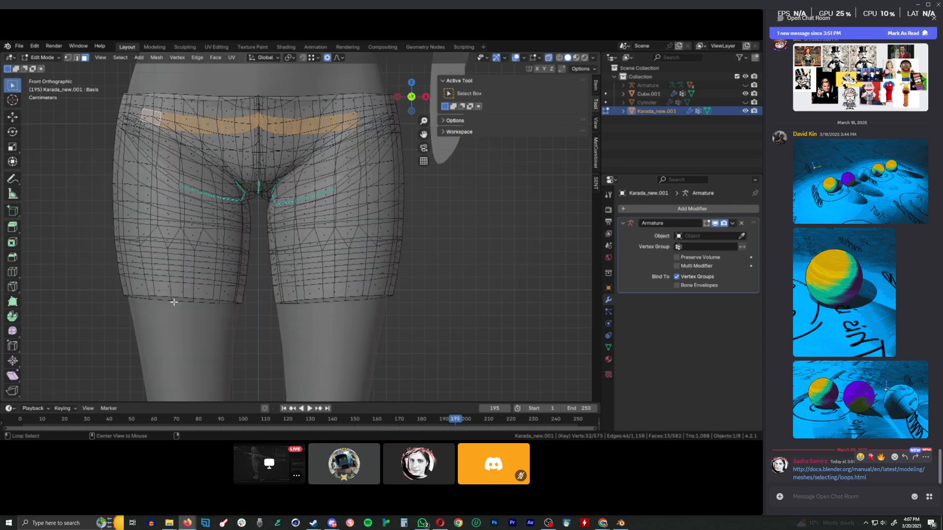
pyautogui.hotkey('alt', 'z')
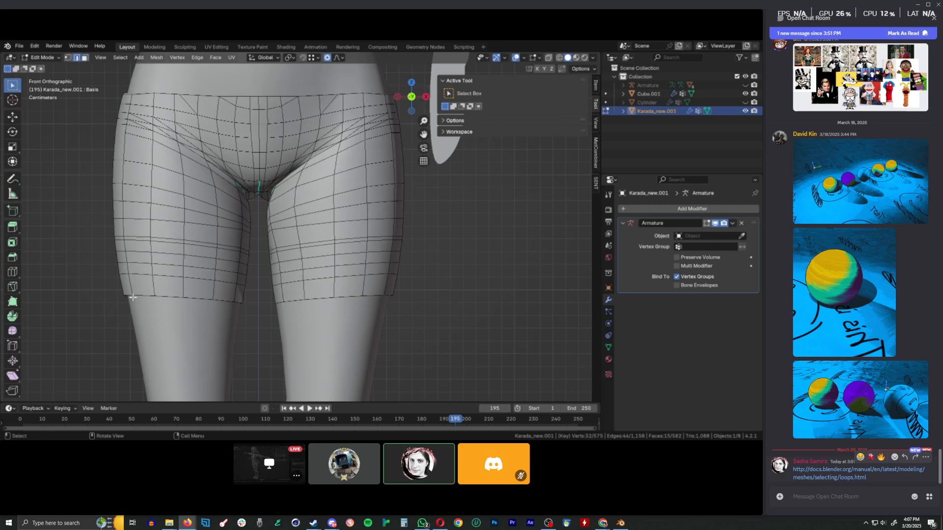
pyautogui.hotkey('alt', 'z')
pyautogui.moveTo(114, 289); pyautogui.dragTo(140, 302)
pyautogui.keyDown('shift'); pyautogui.moveTo(386, 290); pyautogui.dragTo(422, 323); pyautogui.keyUp('shift')
pyautogui.keyDown('shift'); pyautogui.moveTo(382, 290); pyautogui.dragTo(411, 308); pyautogui.keyUp('shift')
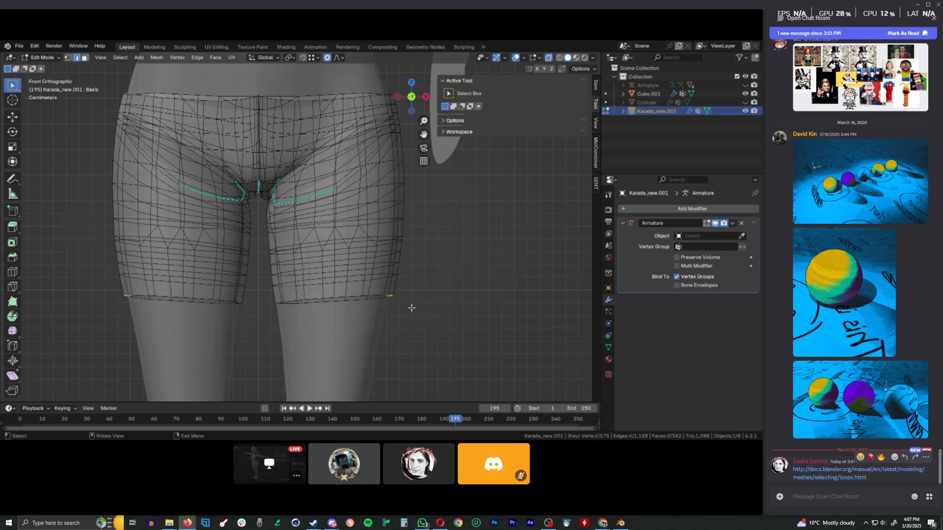
pyautogui.press('s')
pyautogui.press('x')
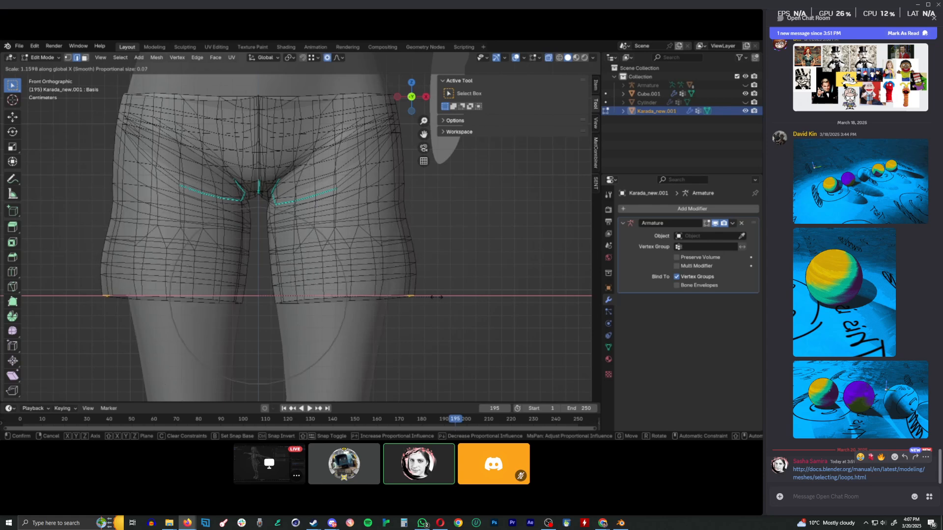
pyautogui.rightClick(436, 297)
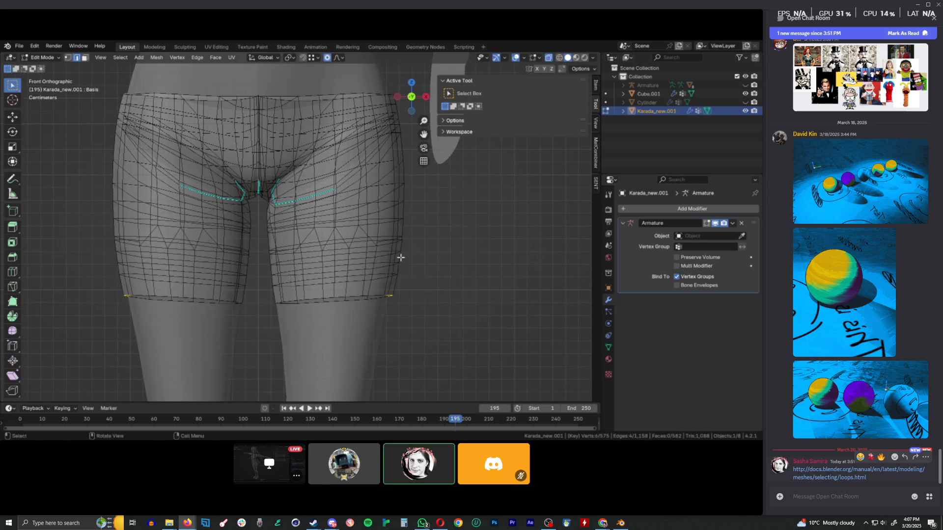
# - Add the outer side edges of both lower legs to the selection and scale them to about 1.108 along X with proportional editing
pyautogui.press('c')
pyautogui.moveTo(399, 295); pyautogui.dragTo(401, 215)
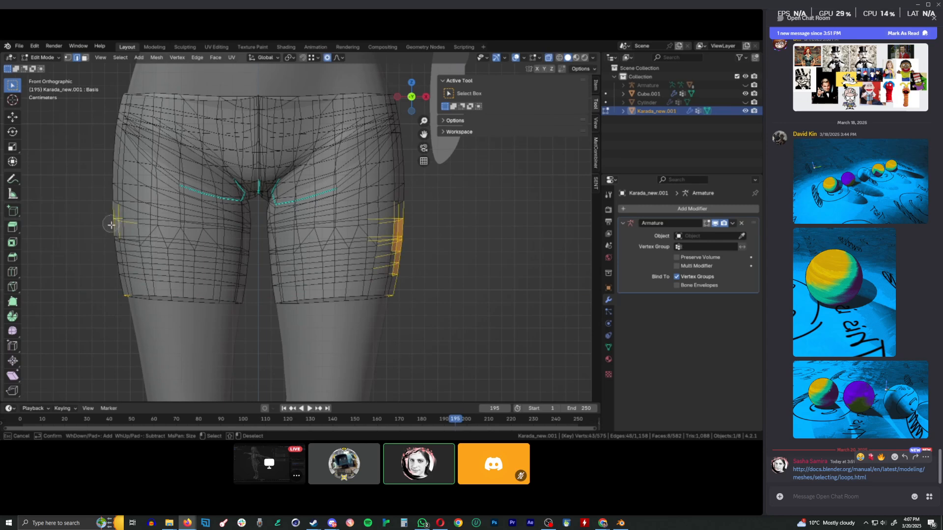
pyautogui.moveTo(111, 225); pyautogui.dragTo(115, 288)
pyautogui.moveTo(115, 242); pyautogui.dragTo(121, 302)
pyautogui.rightClick(121, 304)
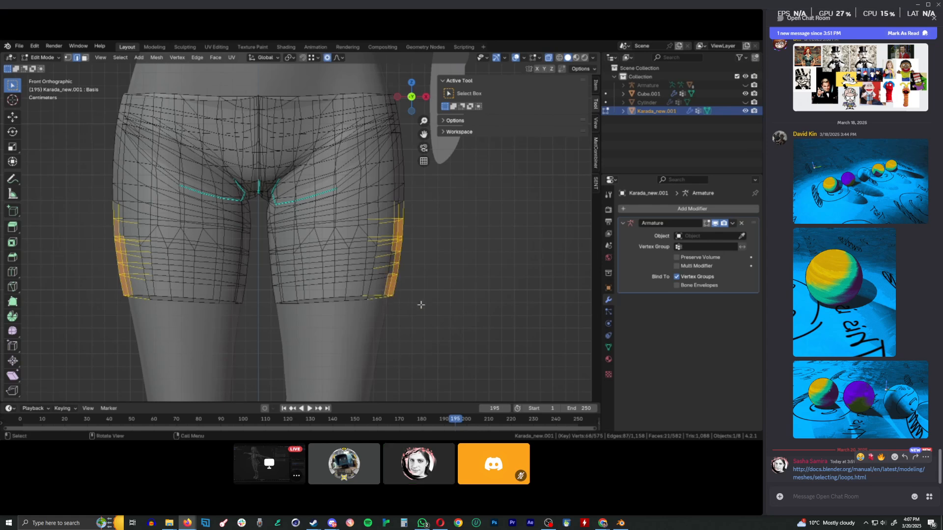
pyautogui.press('s')
pyautogui.press('x')
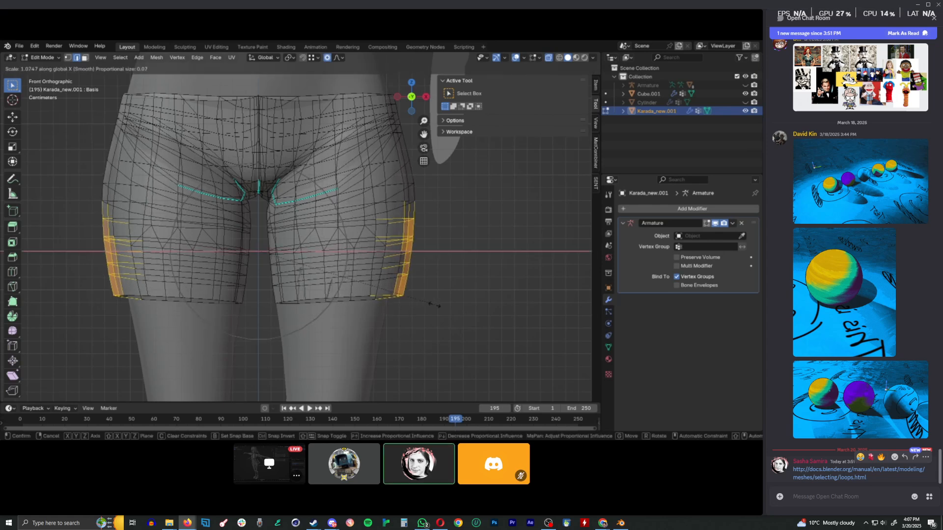
pyautogui.click(439, 304)
# - Flare both outer hem edges outward along X with proportional editing, about -0.023 m on one leg and 0.027 m on the other
pyautogui.scroll(-3, 225, 304)
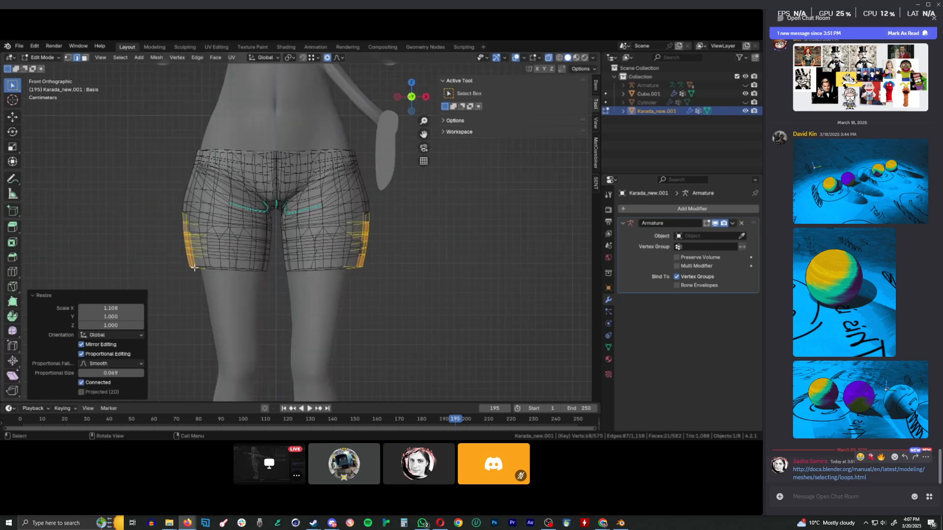
pyautogui.press('g')
pyautogui.press('x')
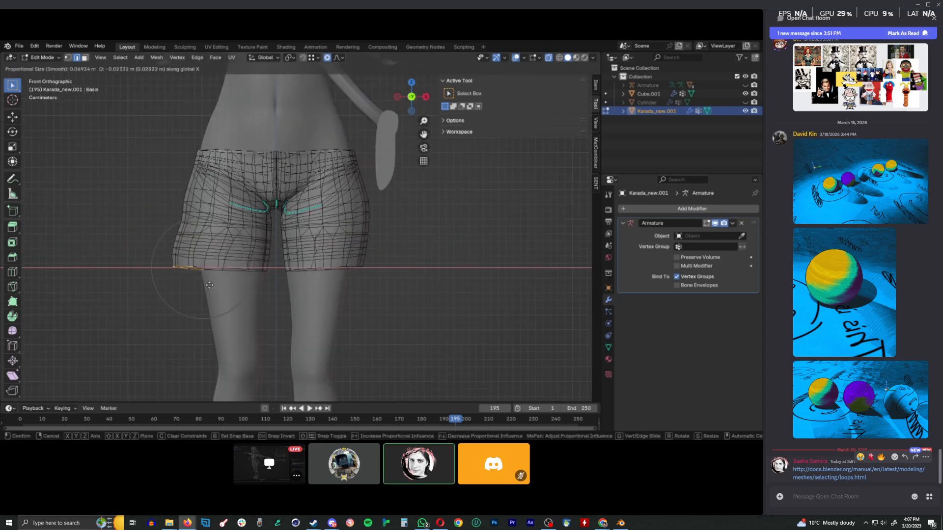
pyautogui.click(246, 284)
pyautogui.press('g')
pyautogui.press('x')
pyautogui.click(418, 289)
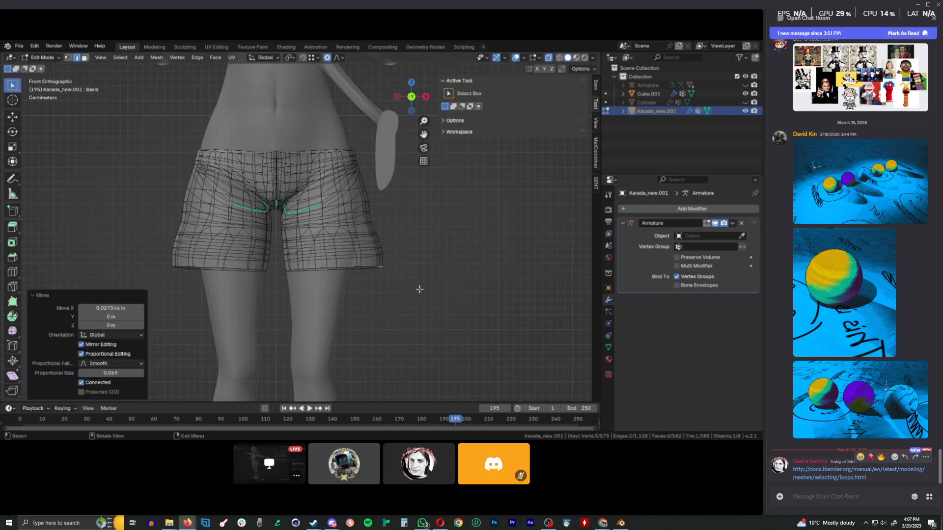
# - Select the front hem edge of each leg and move both about 0.0108 m forward along negative Y with proportional editing
pyautogui.moveTo(418, 291); pyautogui.dragTo(220, 239, button='middle')
pyautogui.keyDown('shift'); pyautogui.click(271, 234); pyautogui.keyUp('shift')
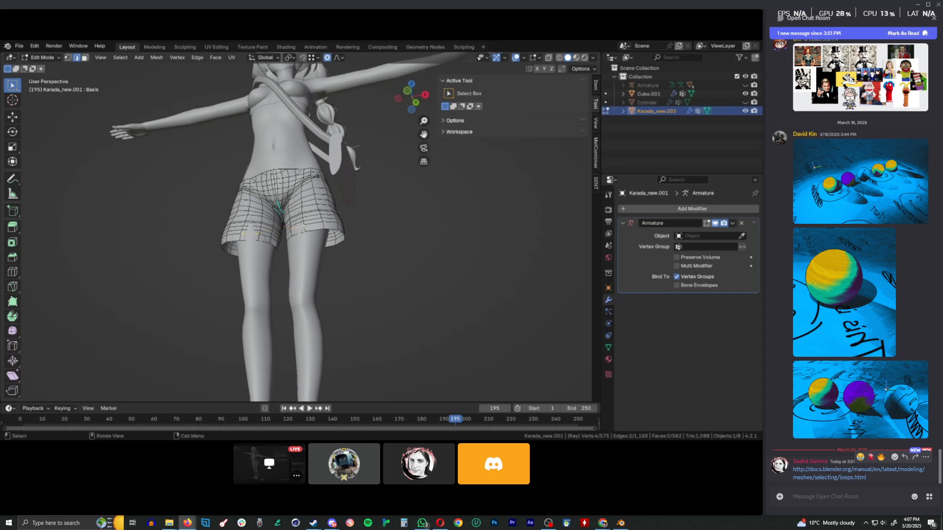
pyautogui.press('g')
pyautogui.press('y')
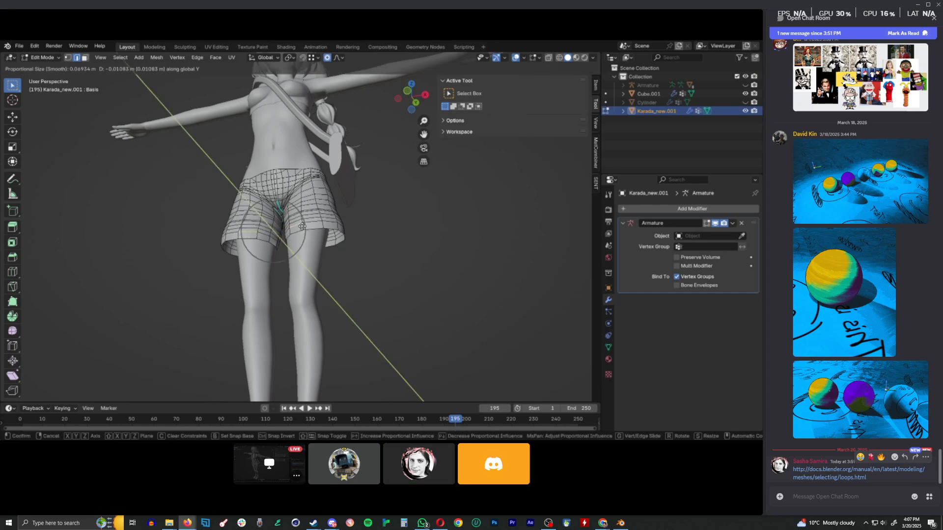
pyautogui.click(302, 227)
# - Unhide the Cylinder object and examine how the shorts sit beneath the top
pyautogui.scroll(-5, 324, 267)
pyautogui.moveTo(302, 226); pyautogui.dragTo(373, 253, button='middle')
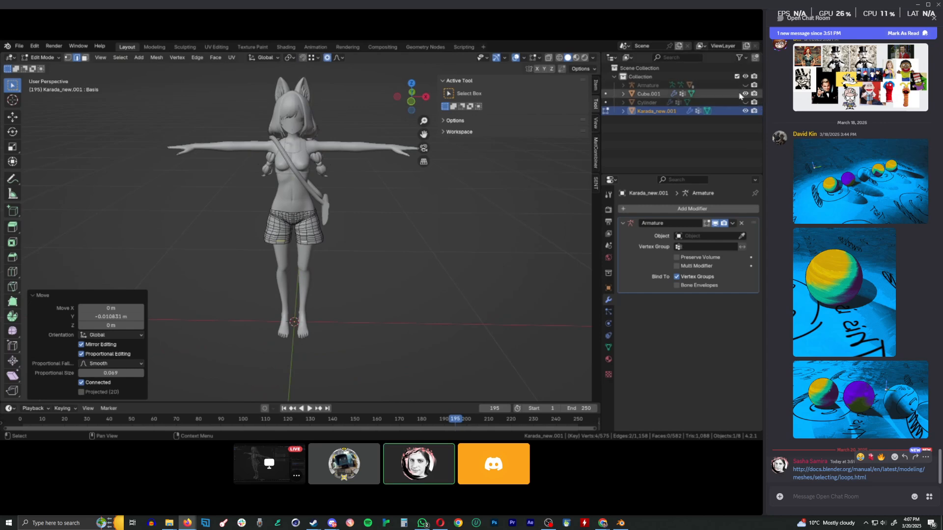
pyautogui.click(745, 103)
pyautogui.scroll(3, 334, 224)
pyautogui.scroll(-2, 333, 224)
pyautogui.moveTo(332, 224); pyautogui.dragTo(347, 228, button='middle')
pyautogui.scroll(5, 395, 243)
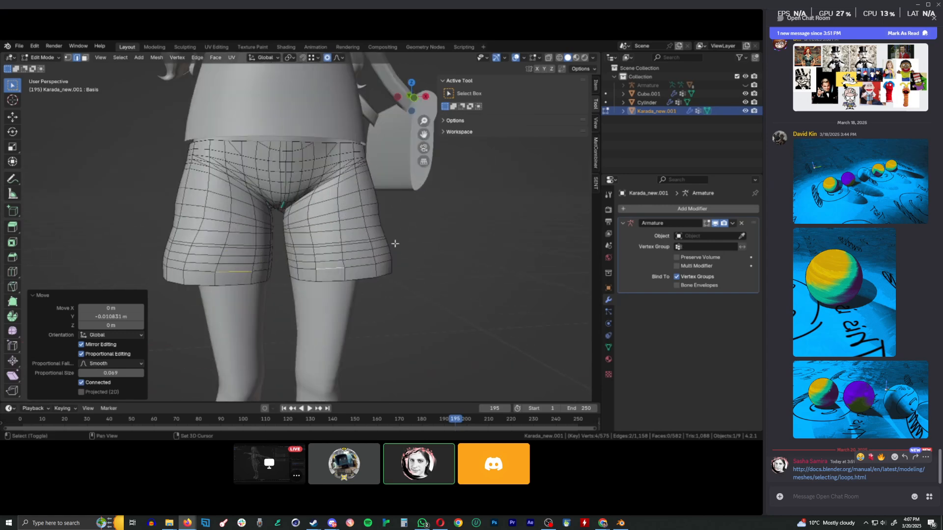
# - Switch the shorts to Sculpt Mode and save the Blender file
pyautogui.scroll(-6, 330, 236)
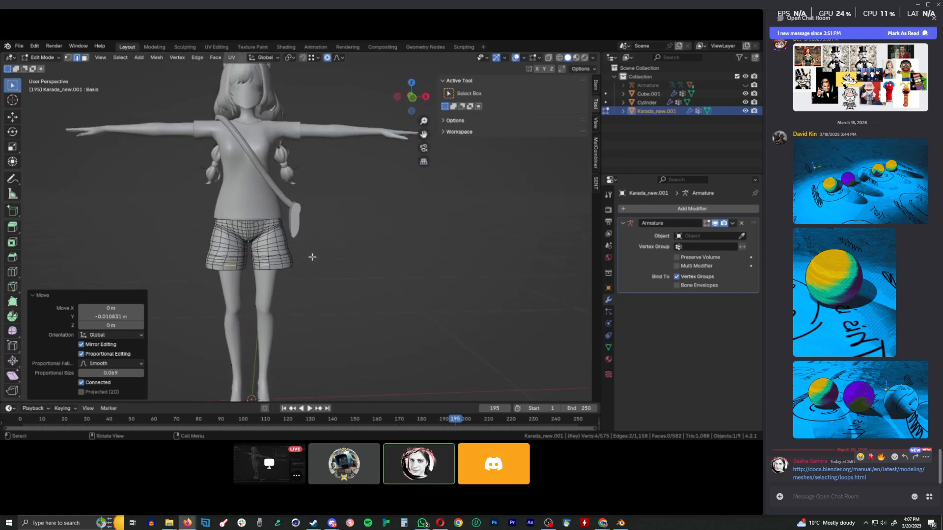
pyautogui.moveTo(313, 257)
pyautogui.mouseDown(button='middle')
pyautogui.moveTo(321, 275)
pyautogui.moveTo(353, 282)
pyautogui.moveTo(317, 286)
pyautogui.mouseUp(button='middle')
pyautogui.hotkey('ctrl', 'Tab')
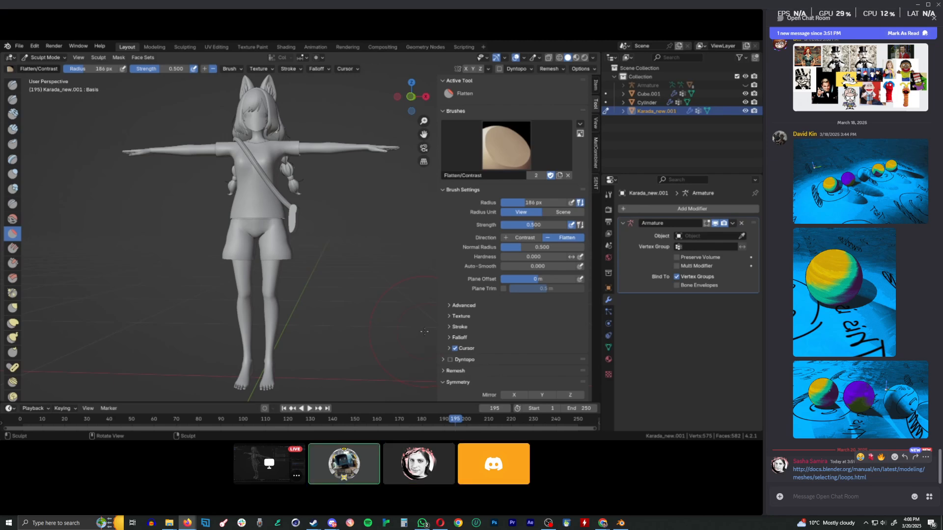
pyautogui.click(19, 46)
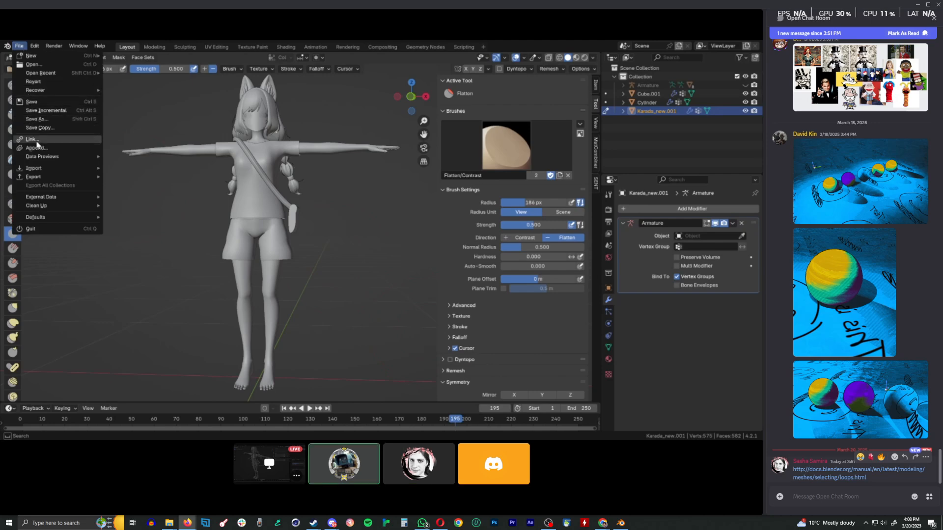
pyautogui.click(33, 103)
pyautogui.scroll(3, 287, 160)
pyautogui.moveTo(286, 160); pyautogui.dragTo(386, 225, button='middle')
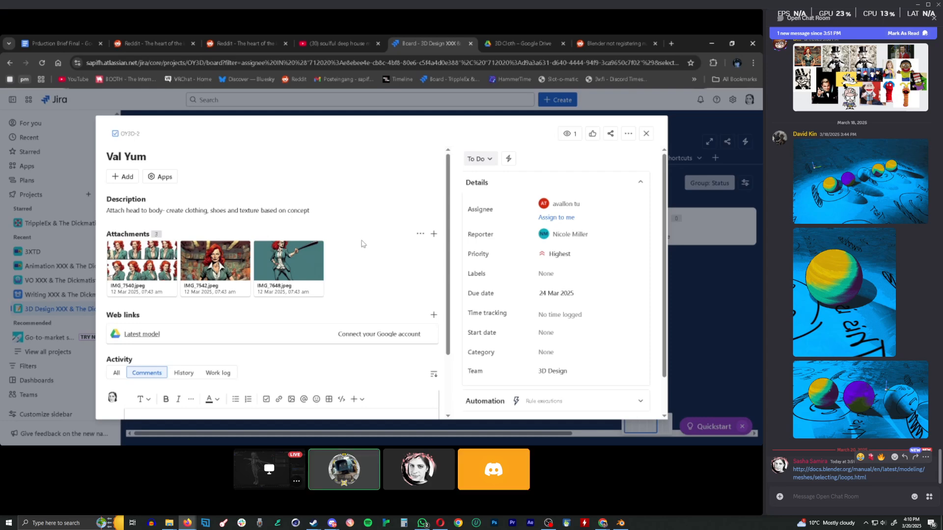
# - In Jira, review and close the Val Yum task, and clear both assignee filters from the 3D Design XXX & The Dickmatist board
pyautogui.scroll(-2, 364, 320)
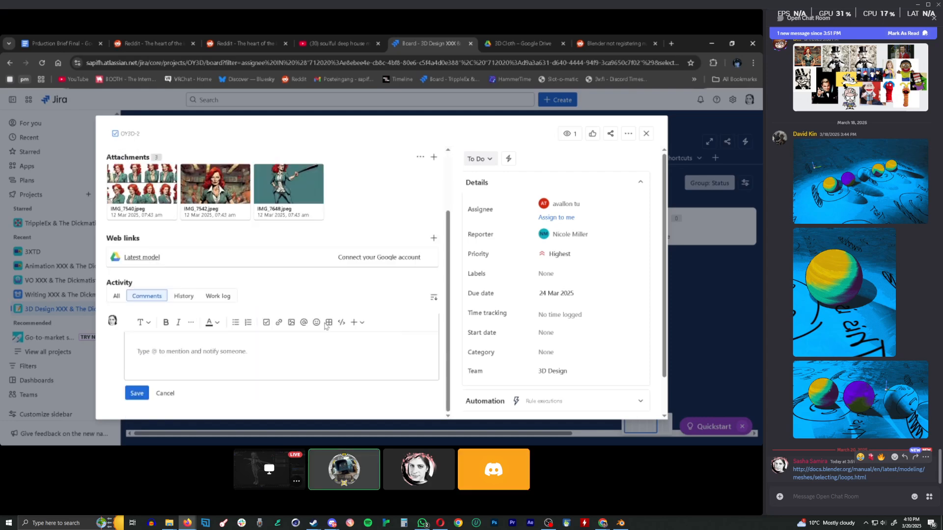
pyautogui.click(714, 315)
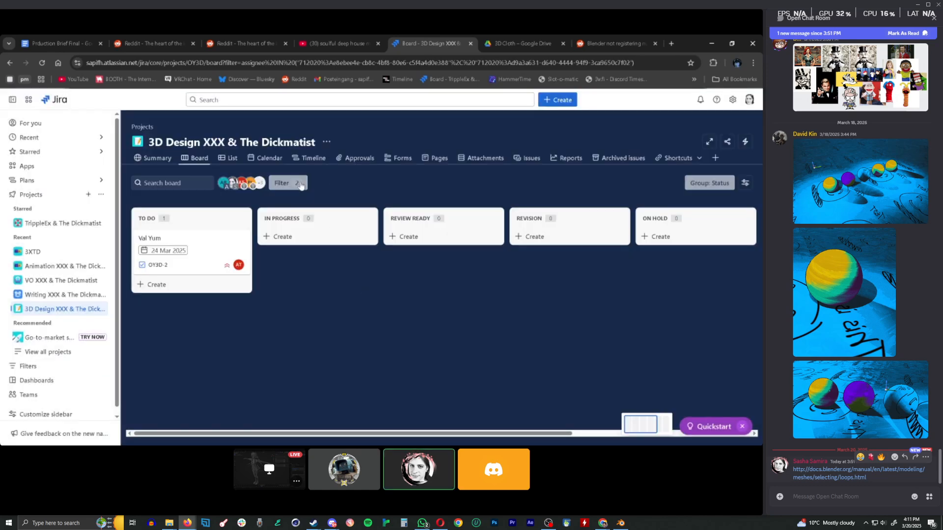
pyautogui.click(302, 184)
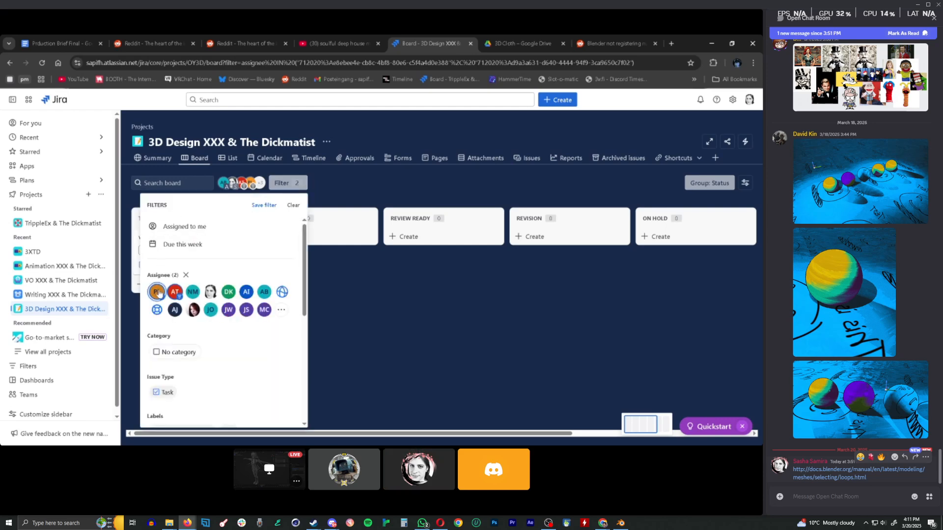
pyautogui.click(173, 293)
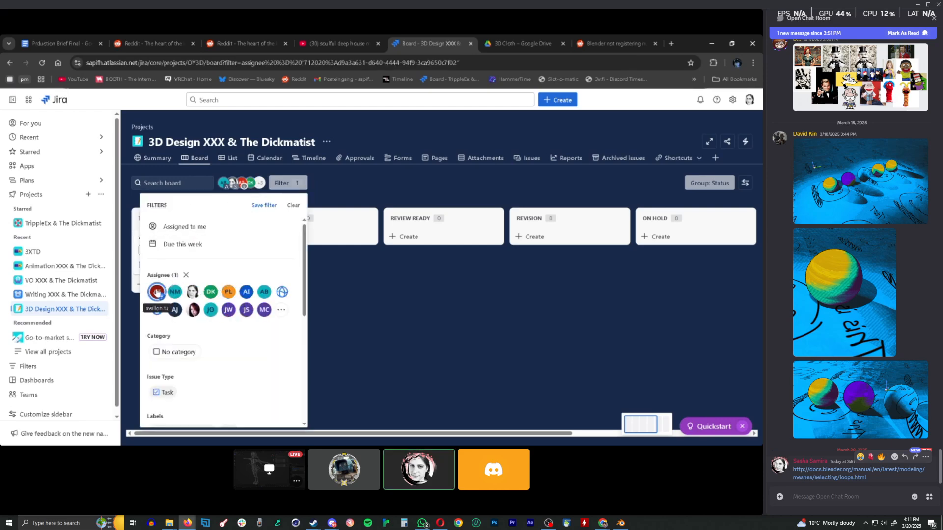
pyautogui.click(156, 292)
pyautogui.click(470, 288)
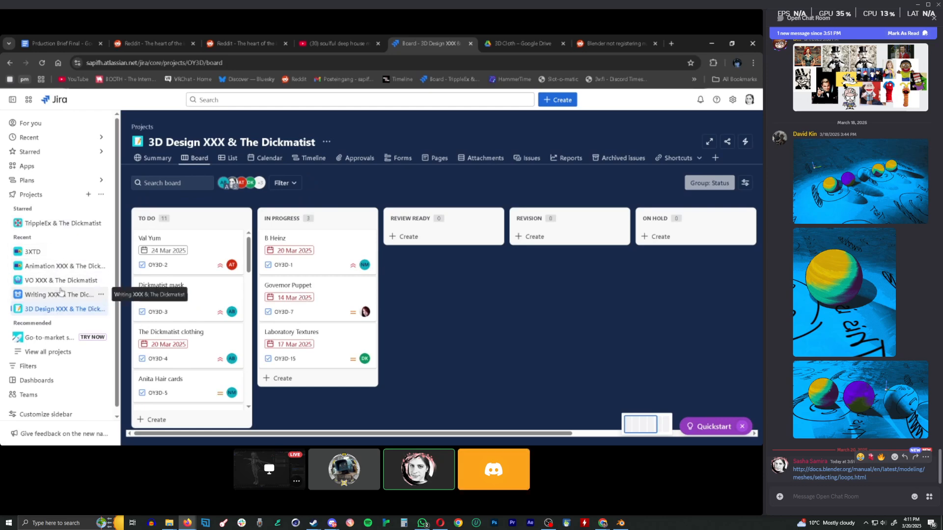
# - Look through the Animation, TrippleEx, Writing and VO project boards
pyautogui.click(55, 266)
pyautogui.scroll(-1, 207, 281)
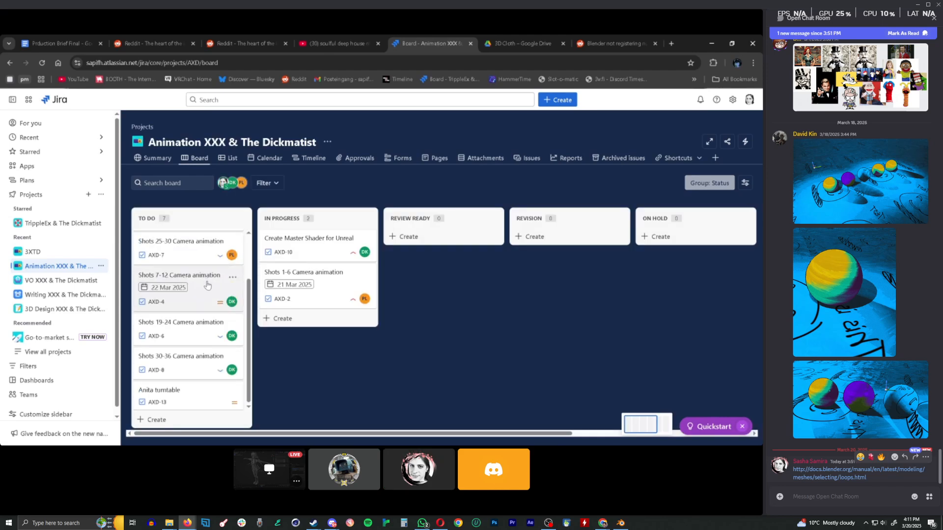
pyautogui.click(72, 226)
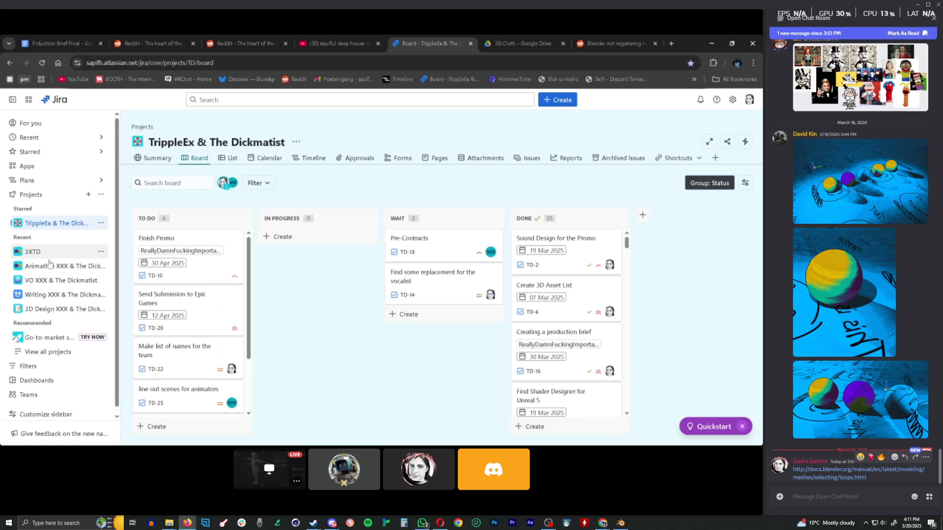
pyautogui.click(53, 294)
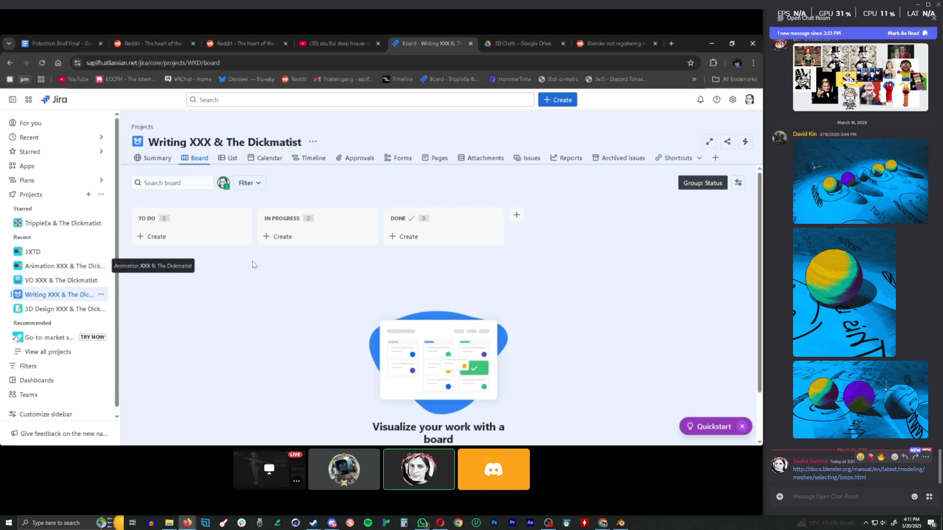
pyautogui.click(61, 280)
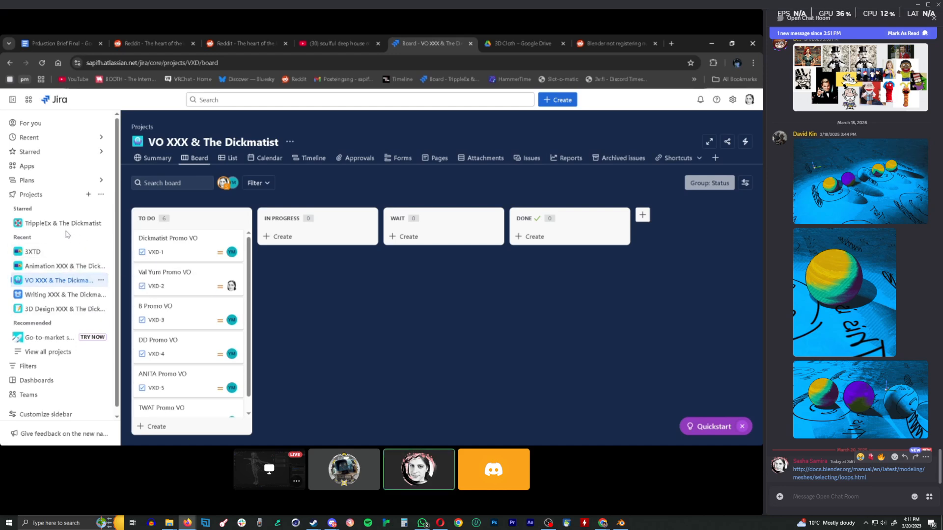
# - Examine the completed tasks on the TrippleEx & The Dickmatist board and the details of the "Make list of names for the team" task
pyautogui.click(57, 223)
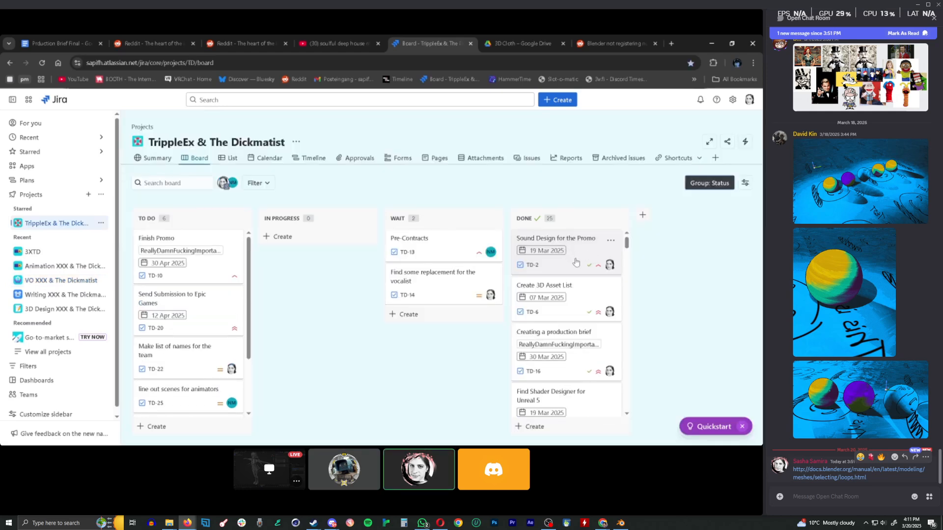
pyautogui.scroll(-10, 592, 260)
pyautogui.scroll(10, 593, 286)
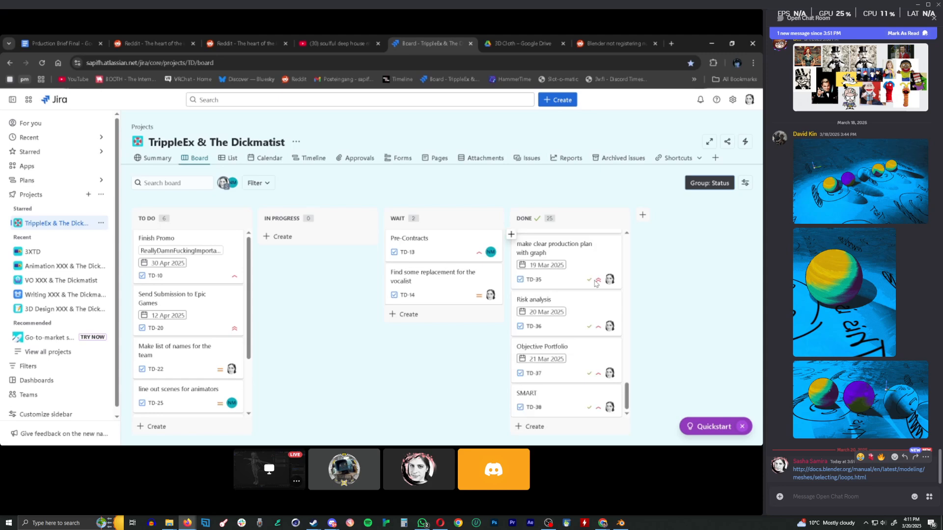
pyautogui.scroll(-3, 588, 290)
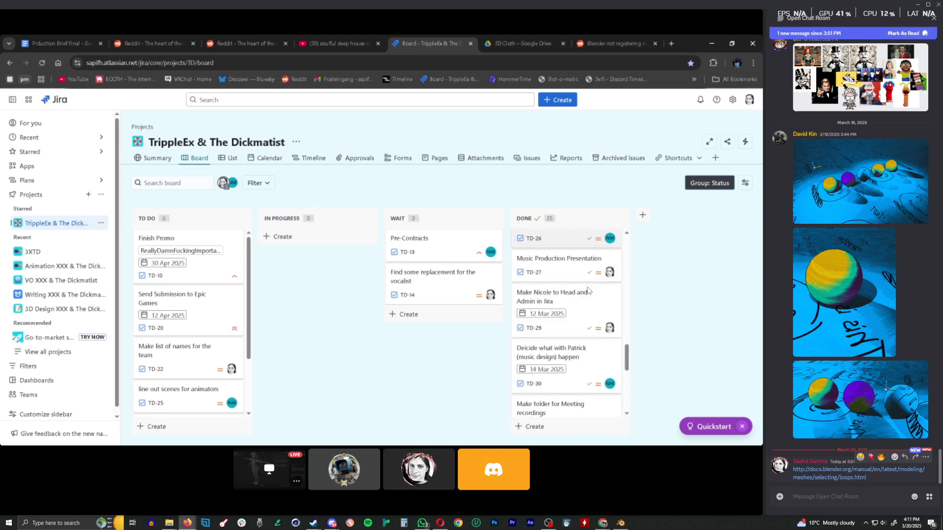
pyautogui.scroll(-6, 587, 291)
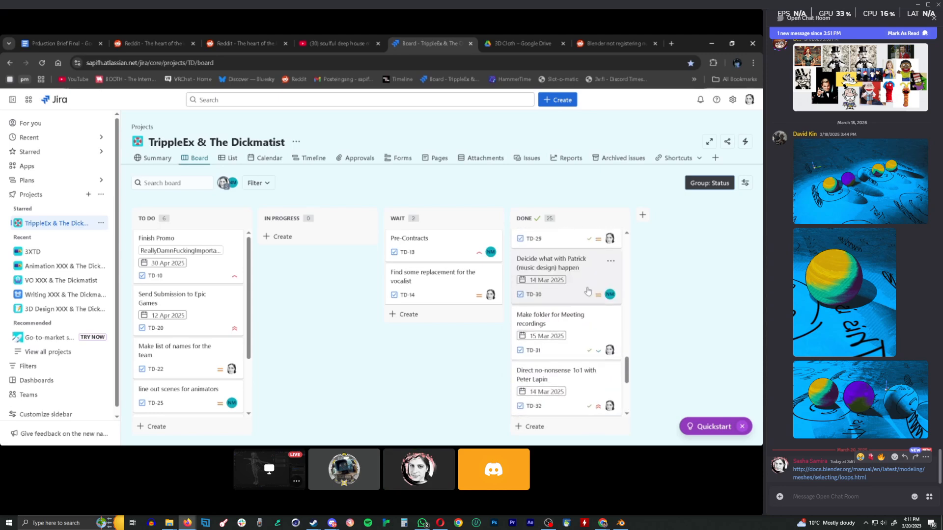
pyautogui.scroll(-1, 585, 287)
pyautogui.scroll(2, 584, 287)
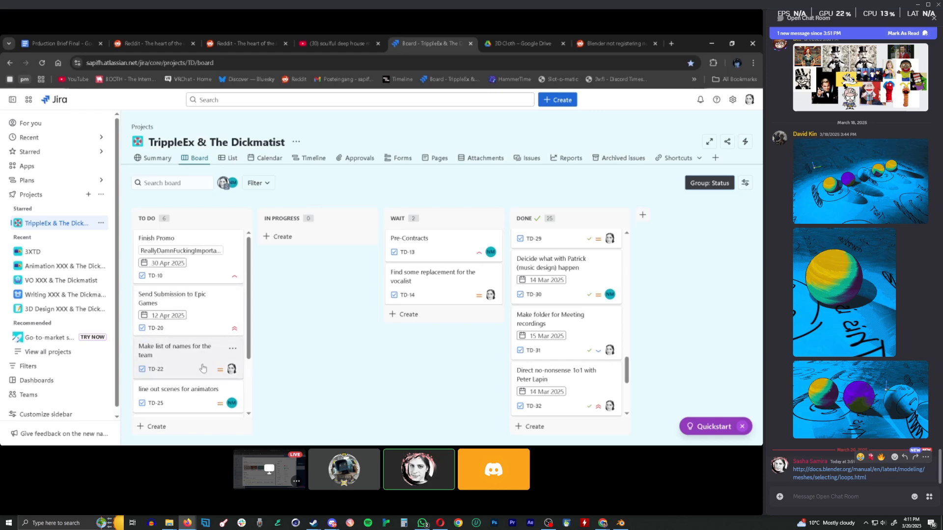
pyautogui.click(203, 363)
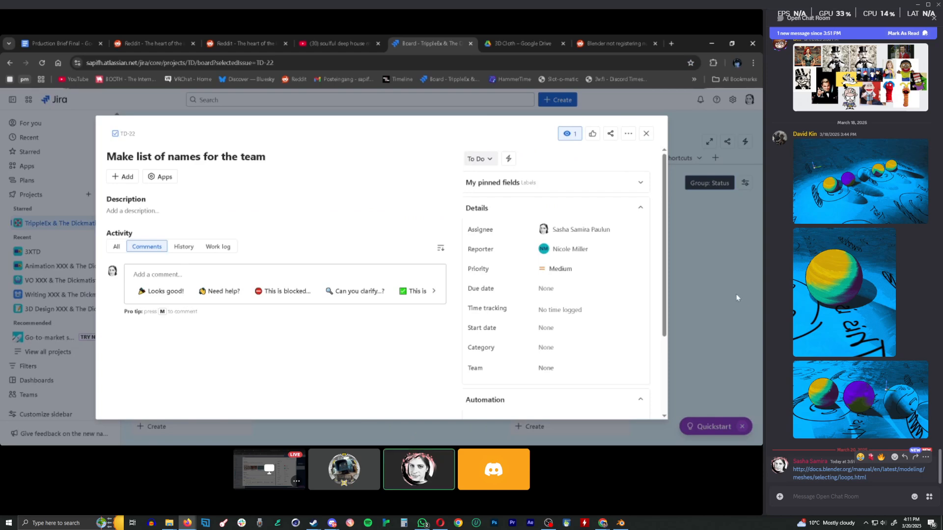
pyautogui.click(720, 301)
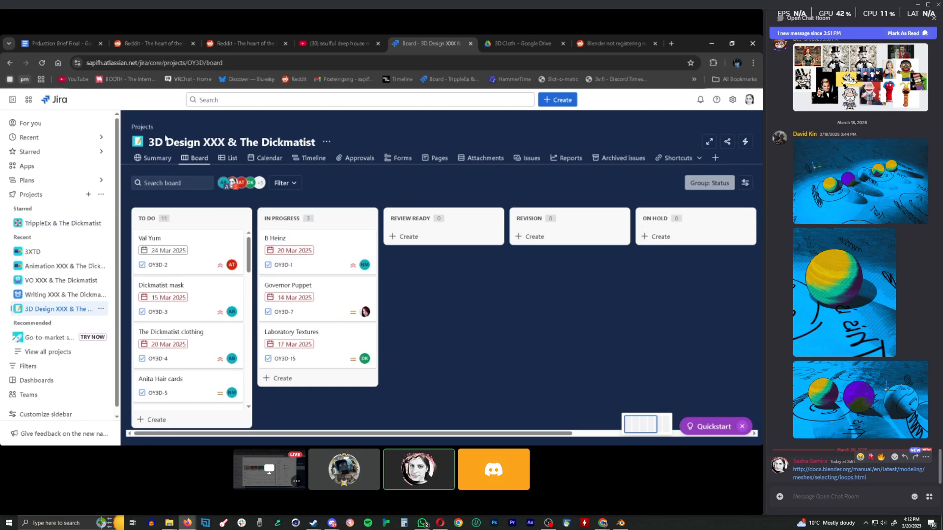
# - Filter the 3D Design XXX & The Dickmatist board to tasks due this week
pyautogui.click(289, 184)
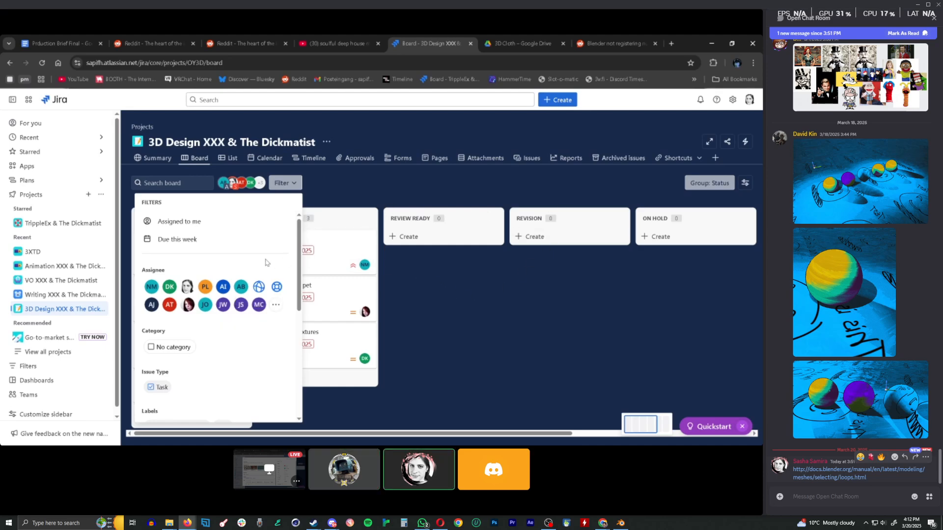
pyautogui.click(197, 245)
pyautogui.click(437, 293)
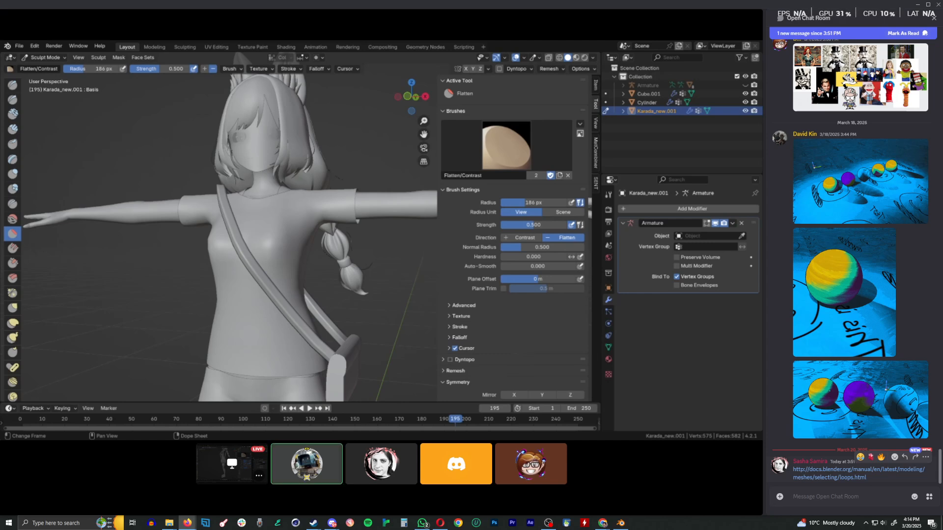
pyautogui.moveTo(141, 376)
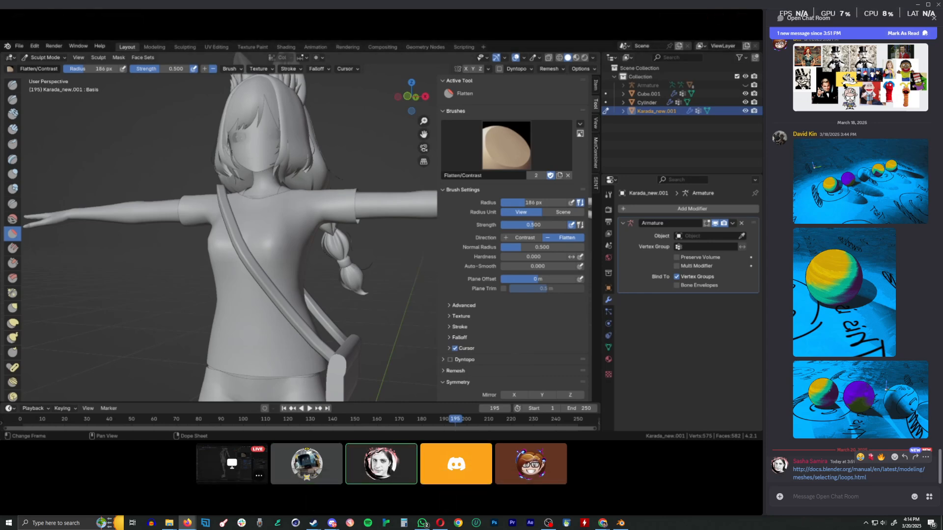
pyautogui.moveTo(513, 437)
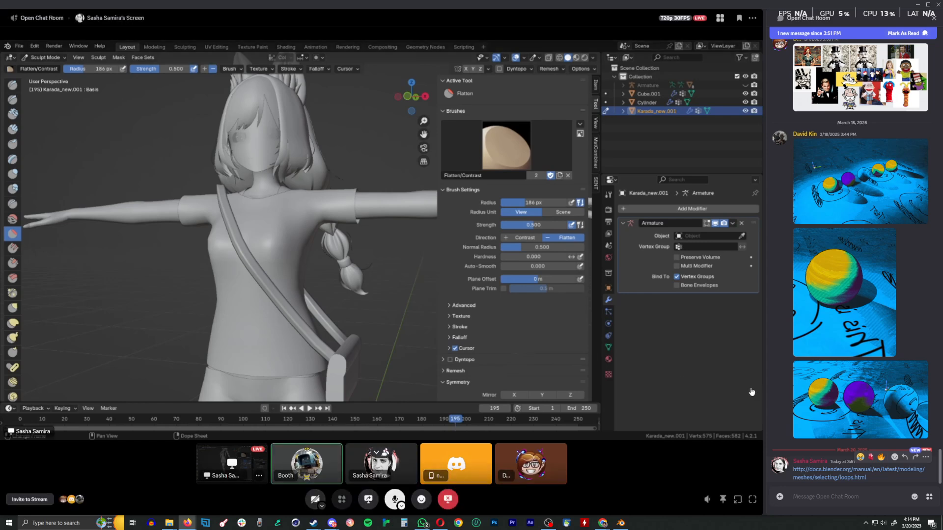